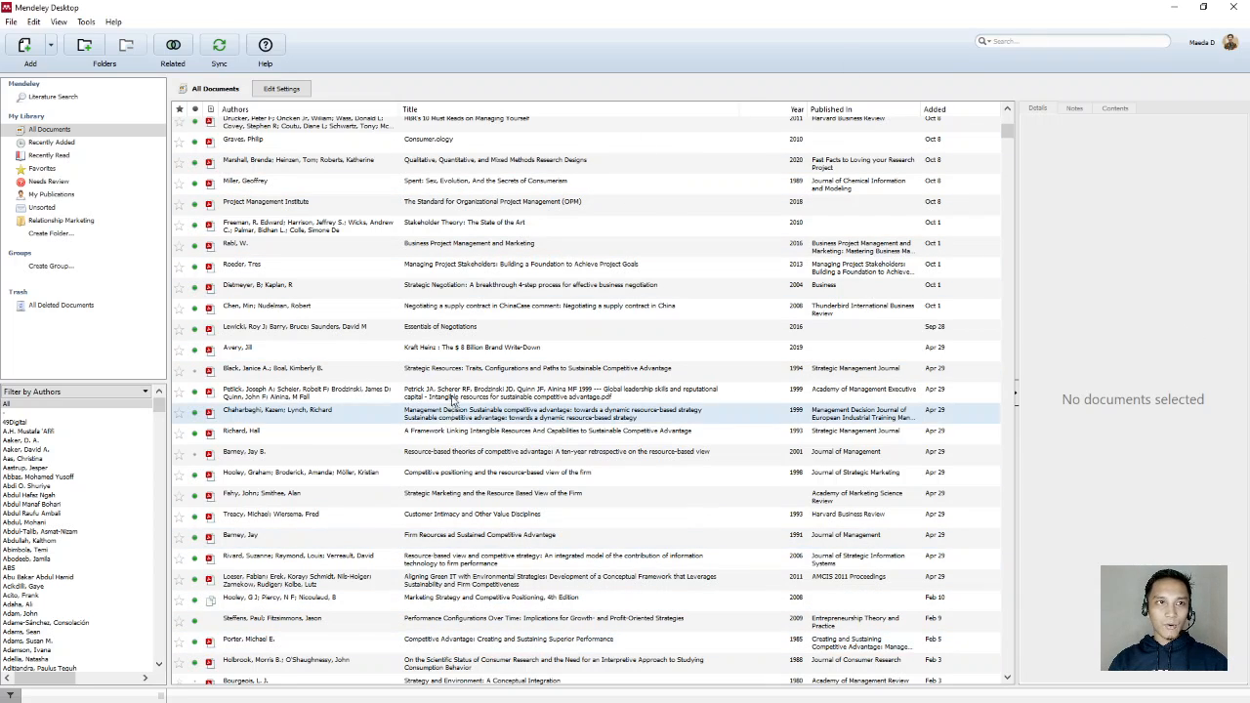
Step: Open Mendeley's options and view the File Organizer settings for copying, sorting and renaming document files
scroll(552, 507, "up", 10)
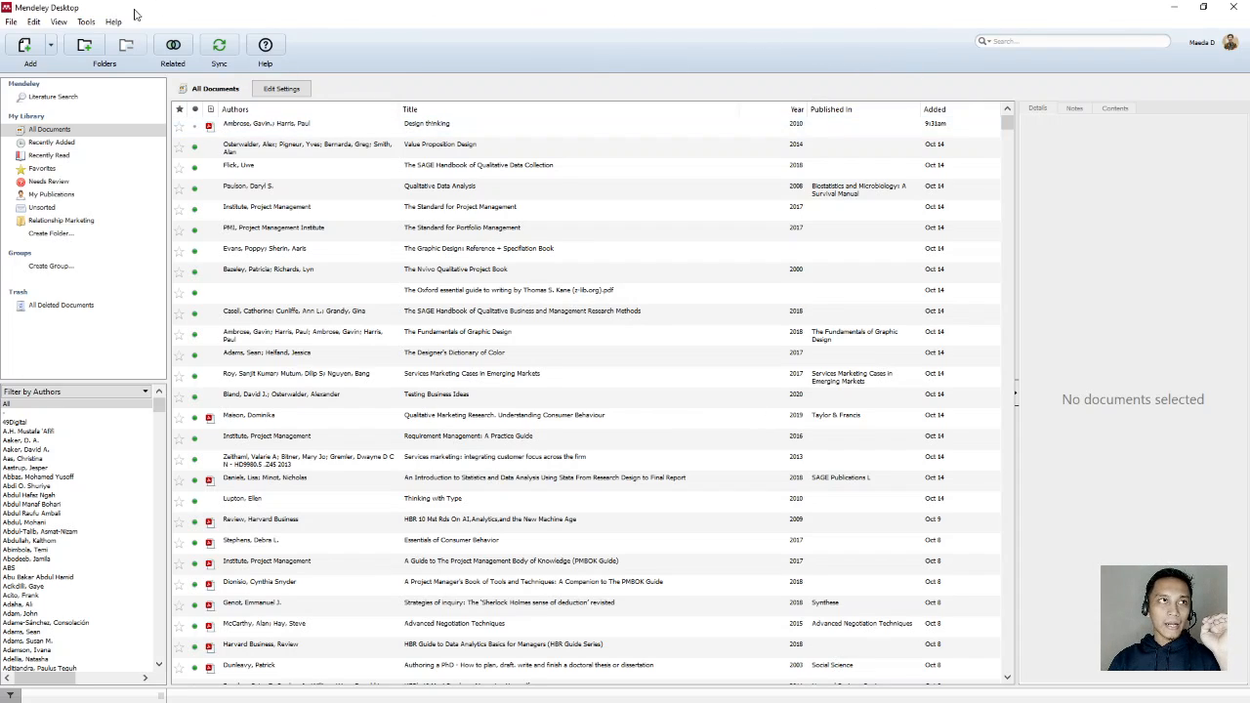
left_click(86, 22)
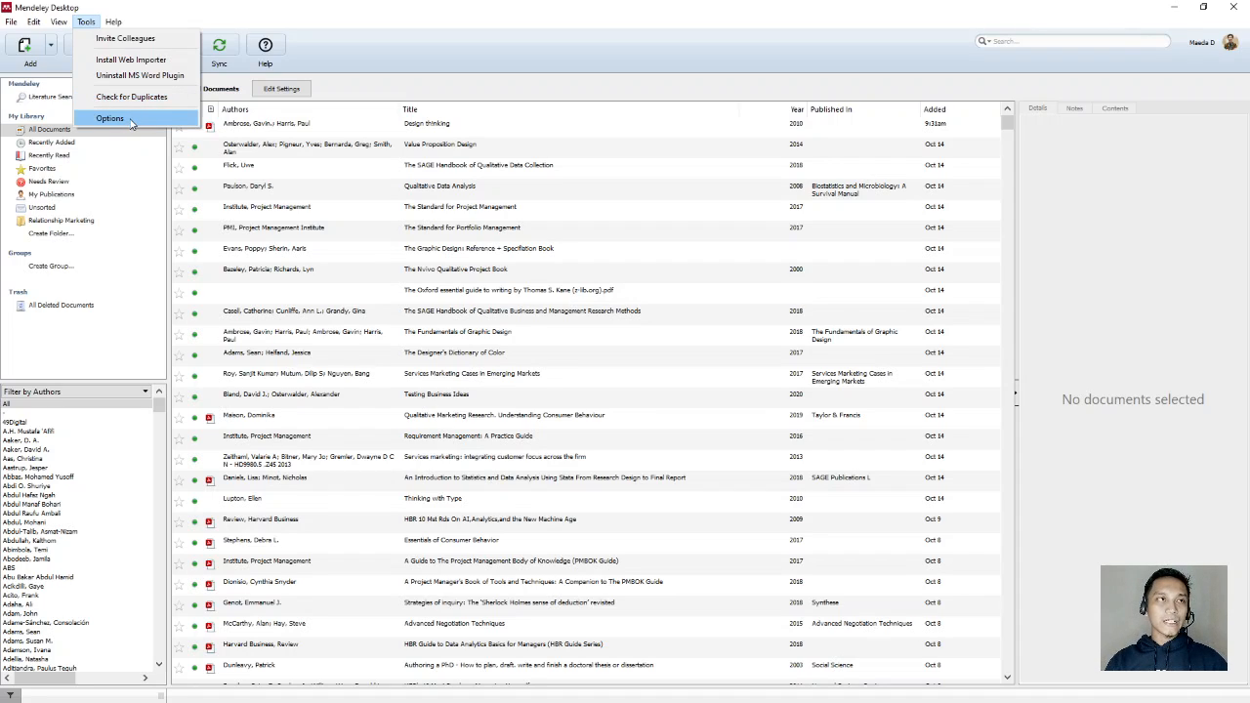
left_click(111, 118)
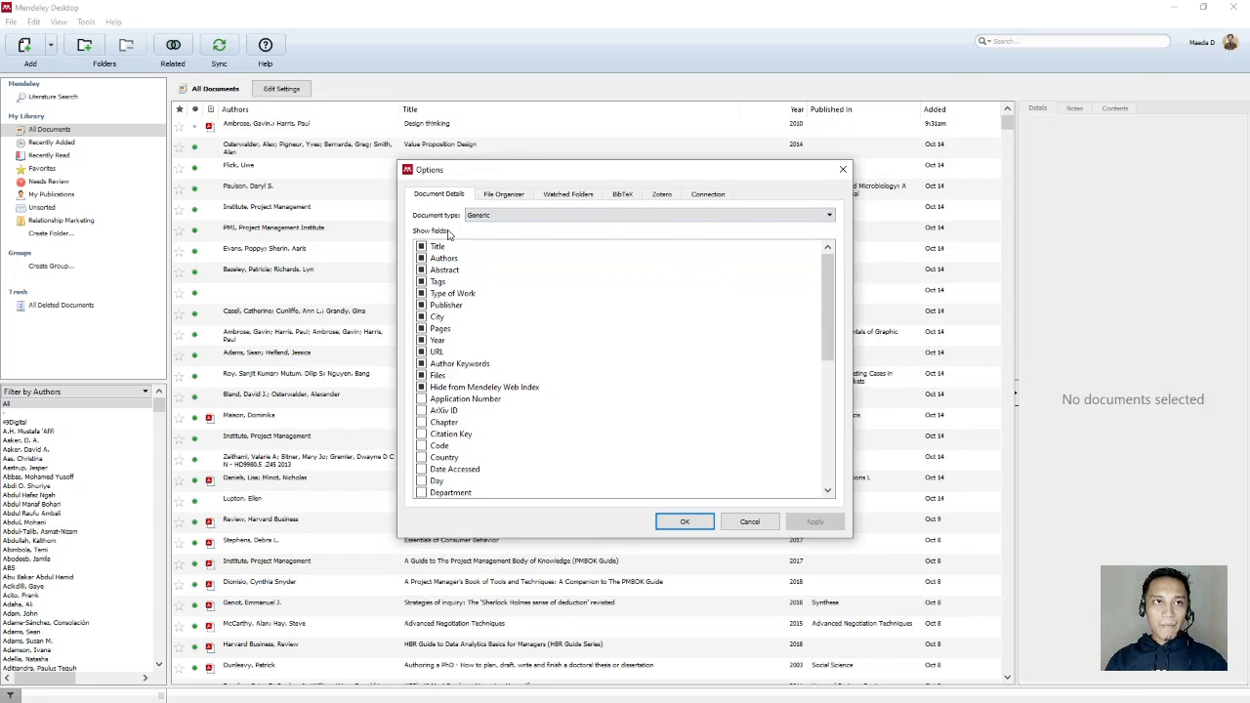
left_click_drag(605, 181, 984, 139)
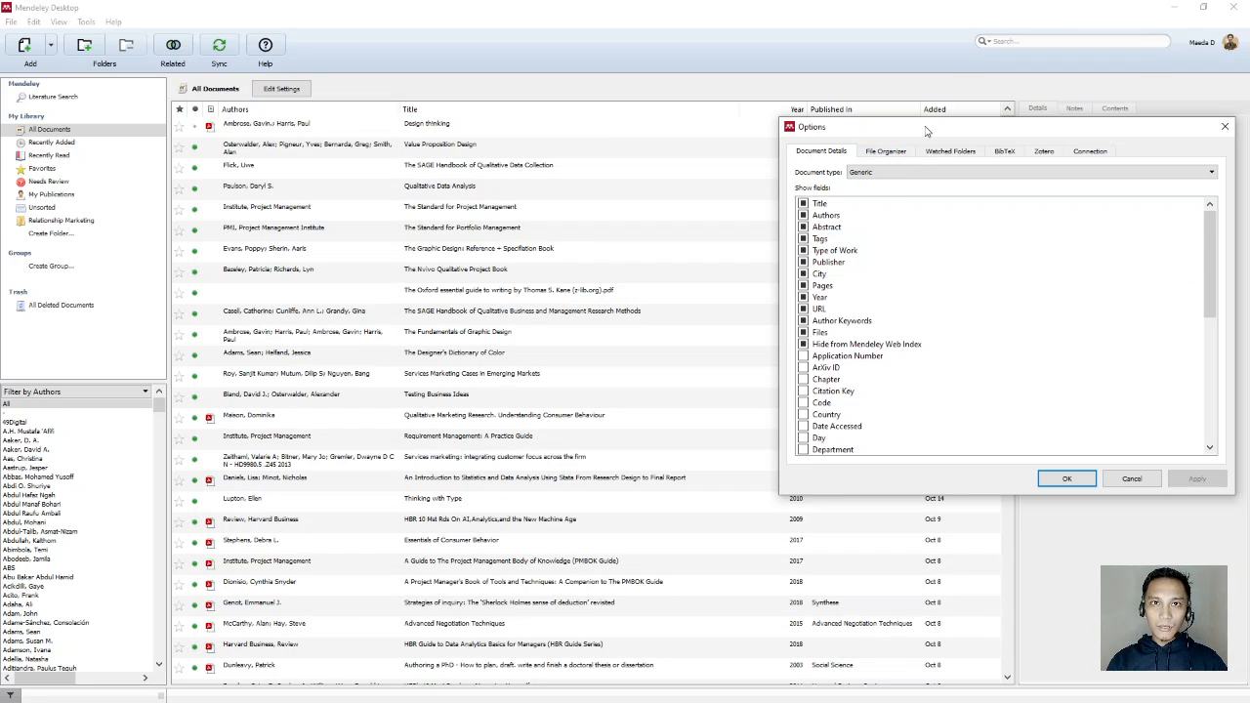
left_click_drag(925, 131, 949, 147)
left_click(884, 164)
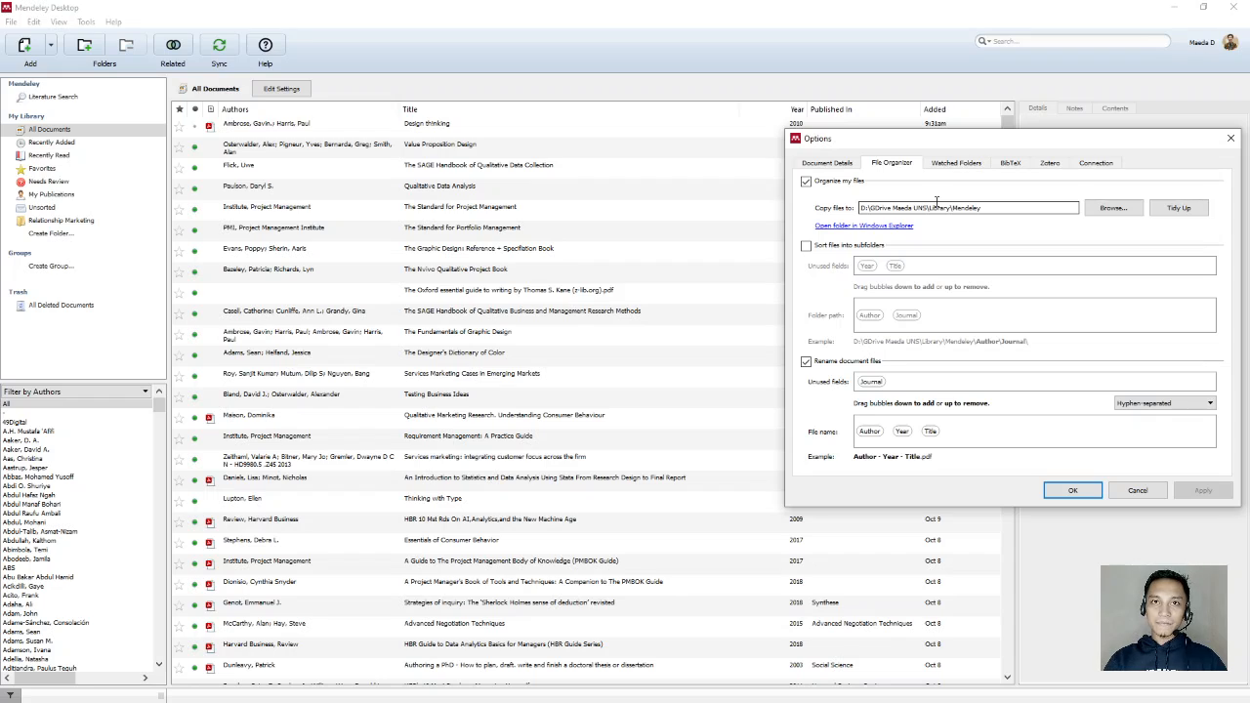
left_click_drag(975, 147, 999, 75)
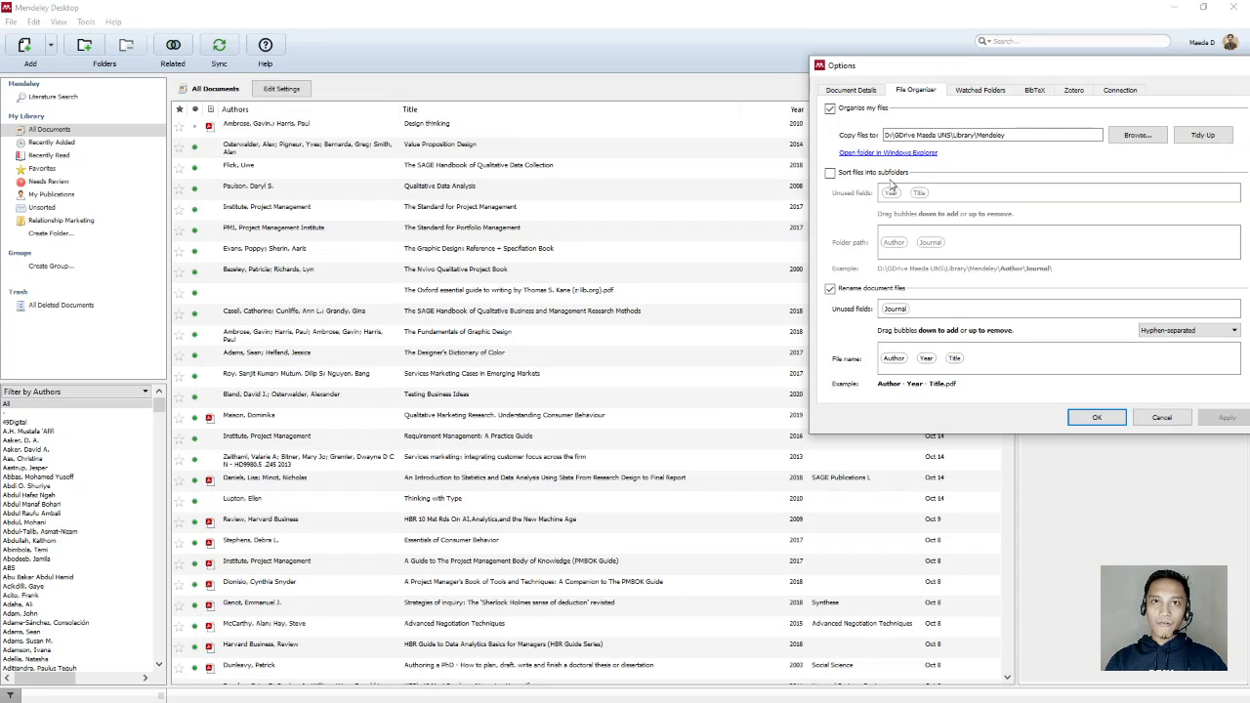
left_click_drag(953, 70, 658, 90)
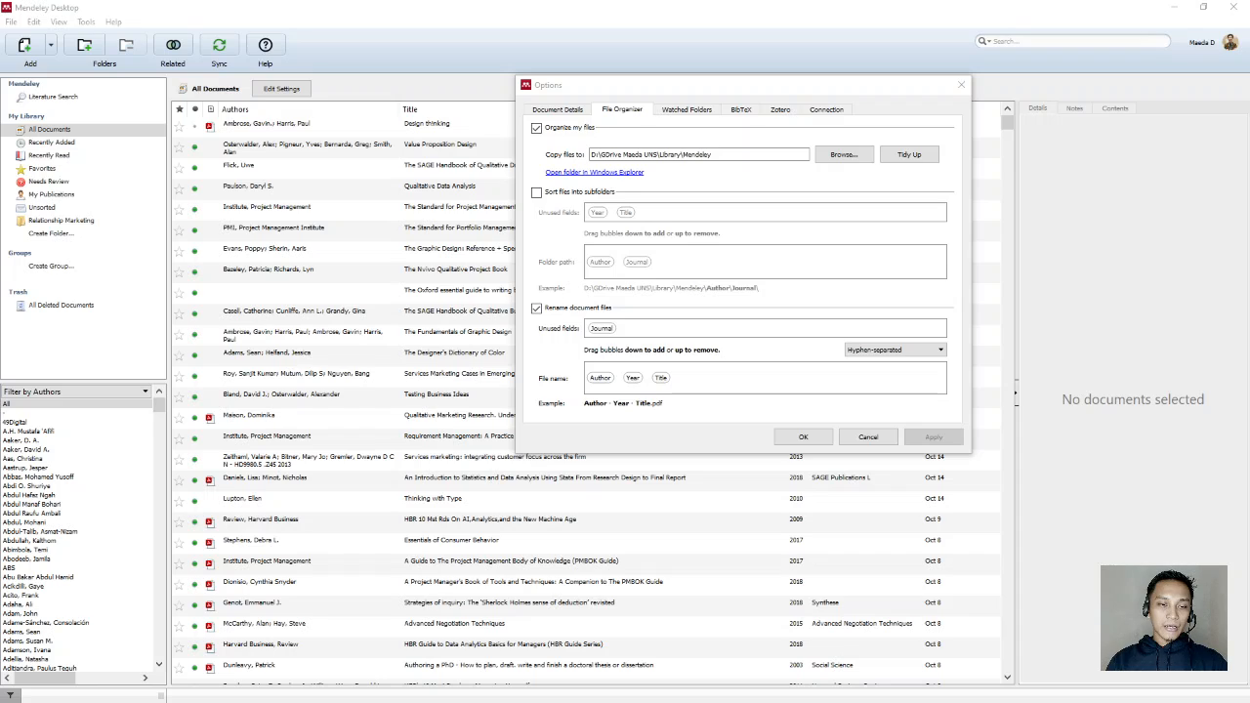
Step: Switch to File Explorer, look through the PDFs in the Mendeley library folder, and return to the File Organizer settings in Mendeley
left_click_drag(586, 701, 509, 167)
double_click(510, 166)
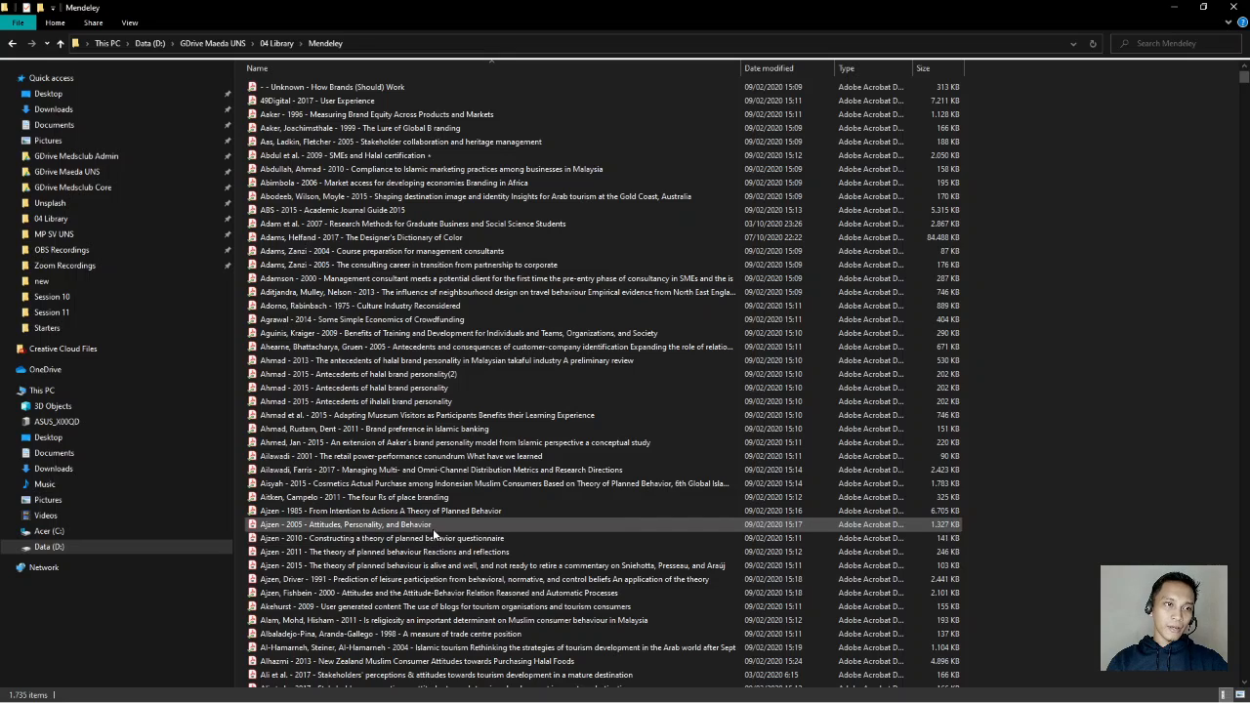
scroll(434, 528, "down", 3)
scroll(435, 528, "up", 3)
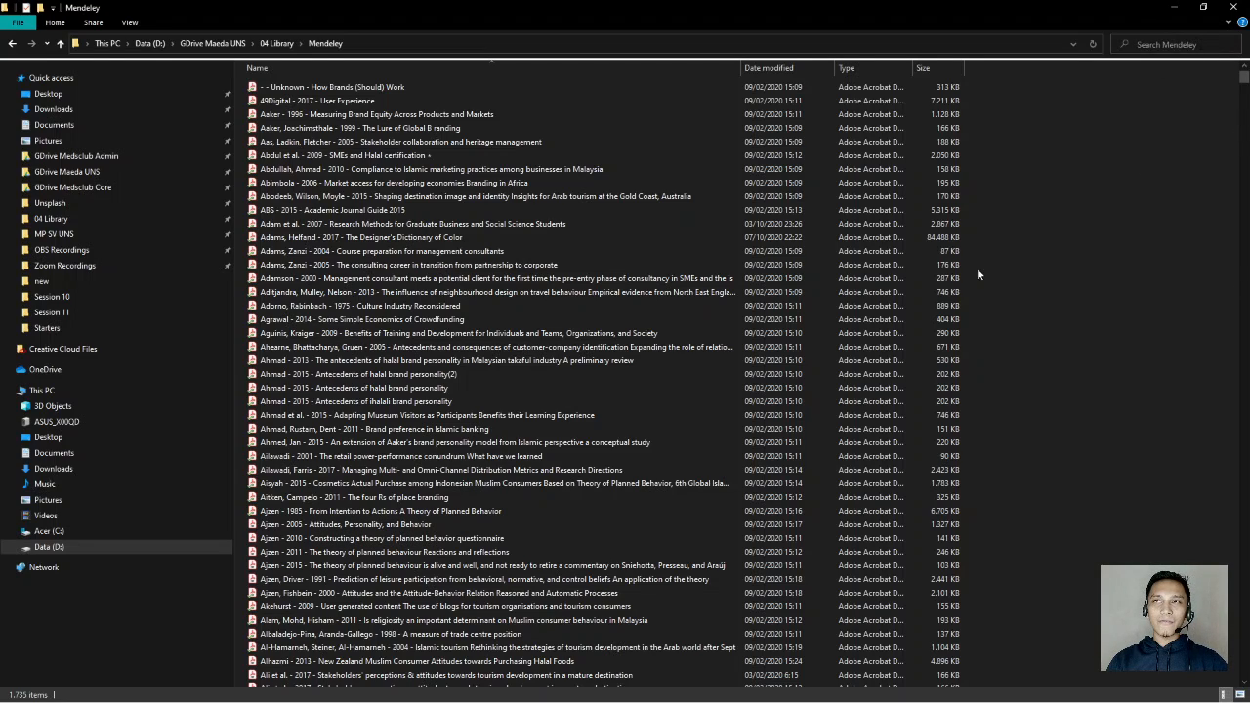
scroll(444, 493, "down", 15)
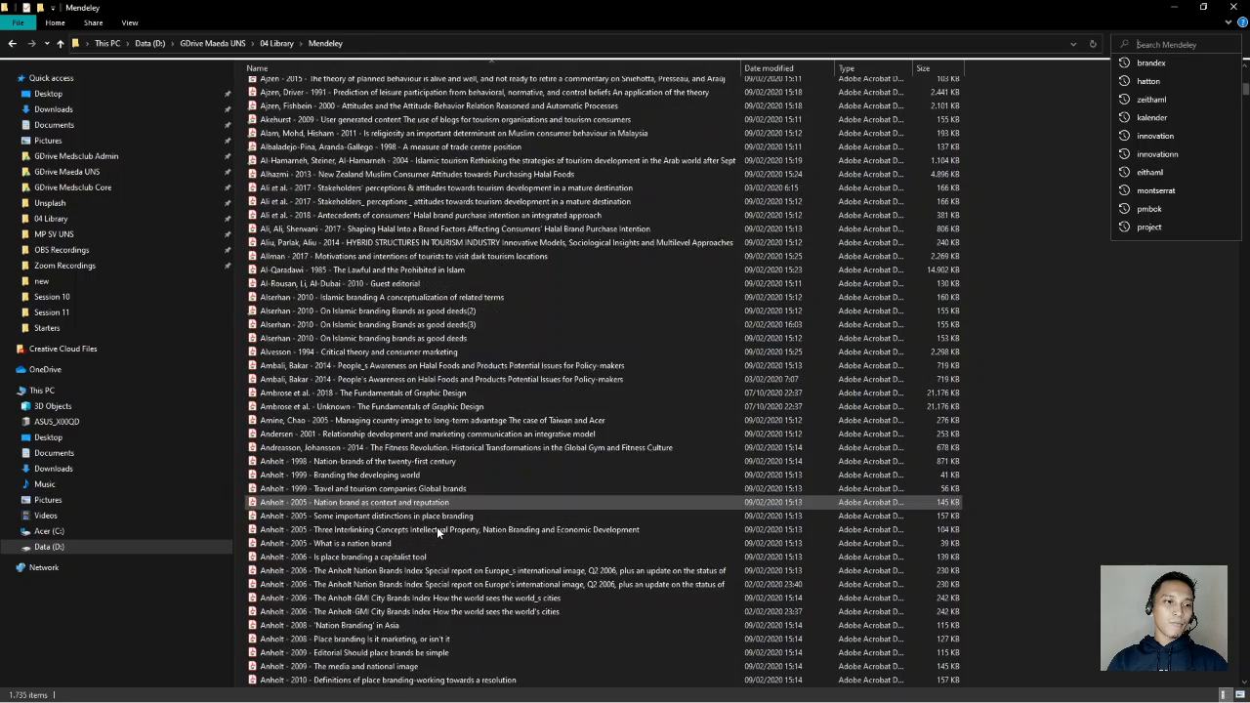
scroll(437, 533, "down", 20)
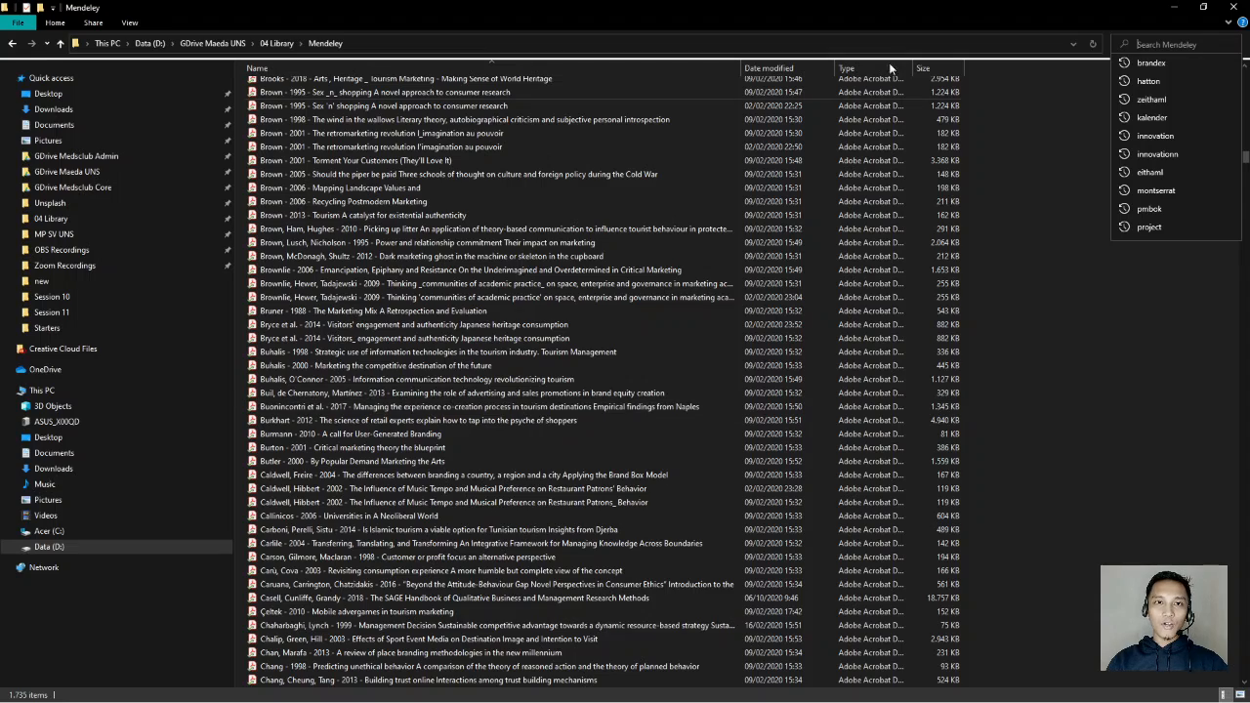
left_click(1174, 7)
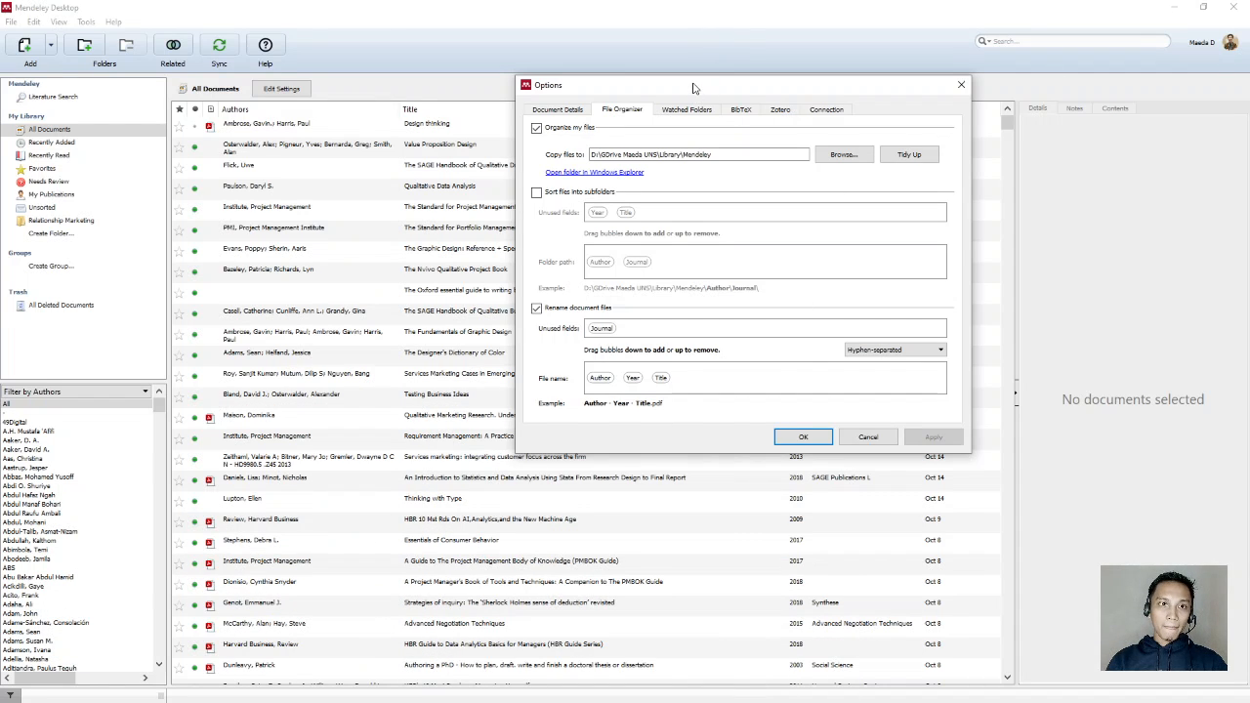
left_click_drag(693, 88, 637, 149)
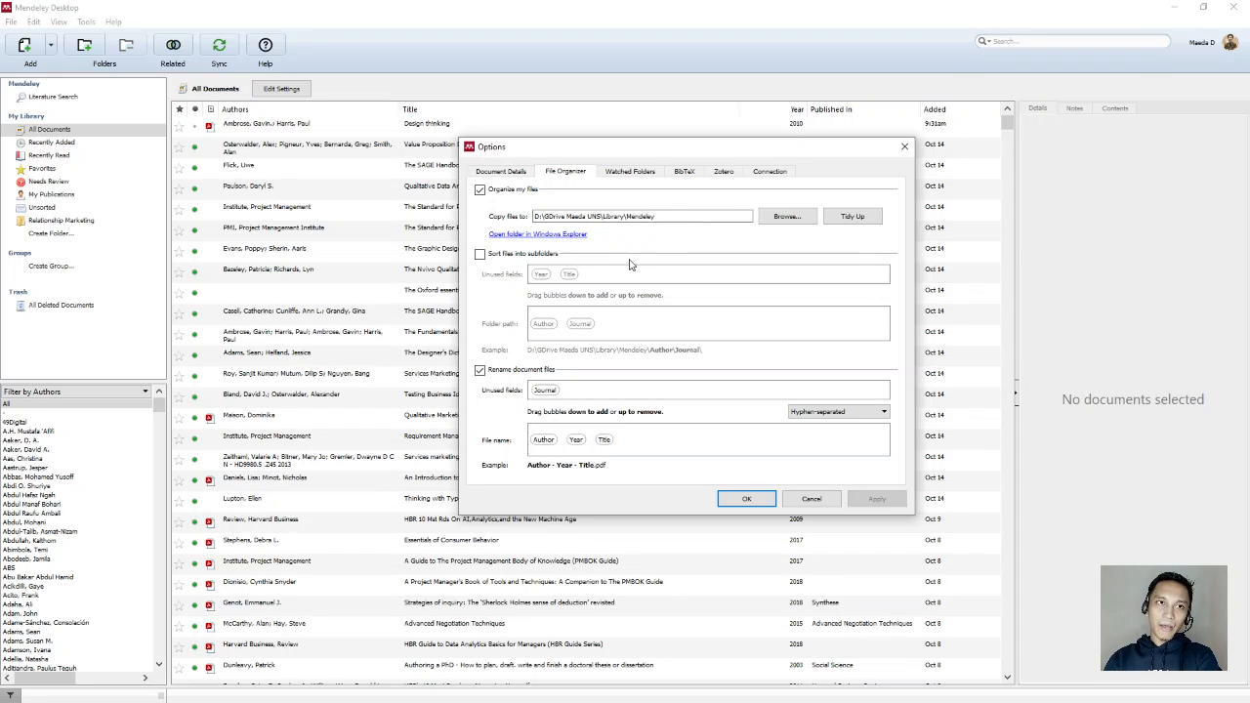
left_click_drag(644, 156, 537, 85)
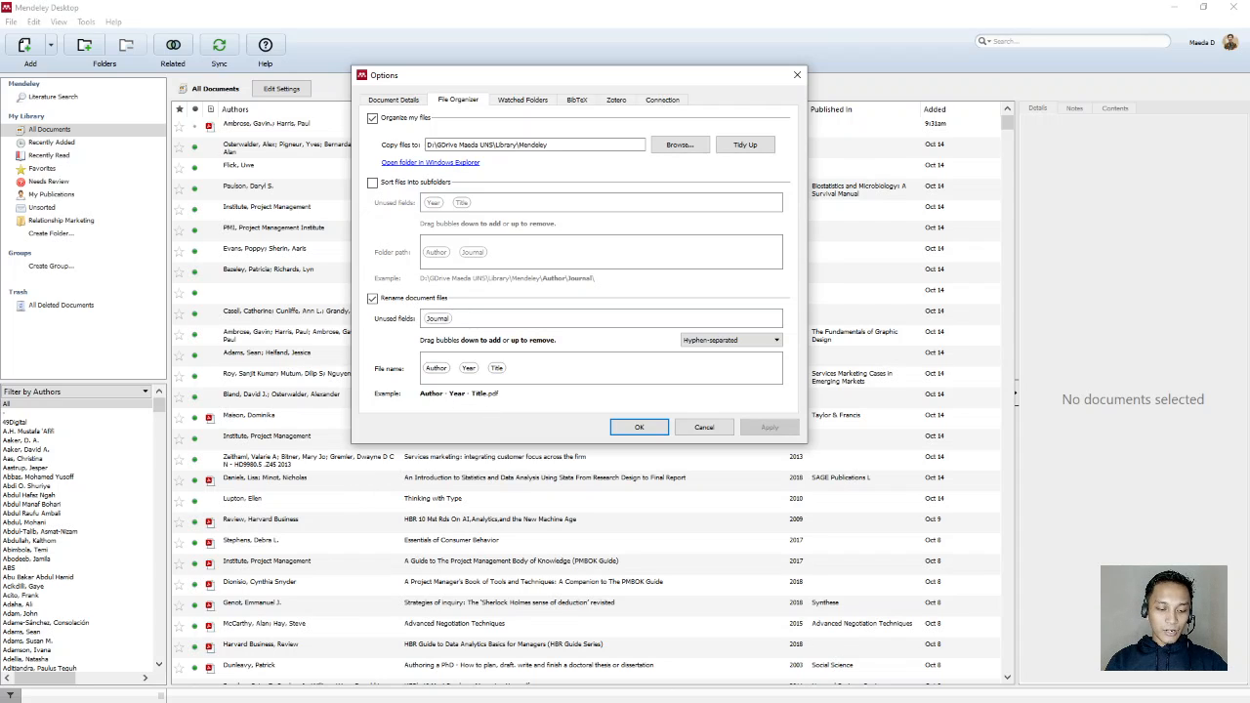
Step: Switch to File Explorer again and examine how the PDFs are named by author, year and title, and go back to Mendeley's options
key("alt+Tab")
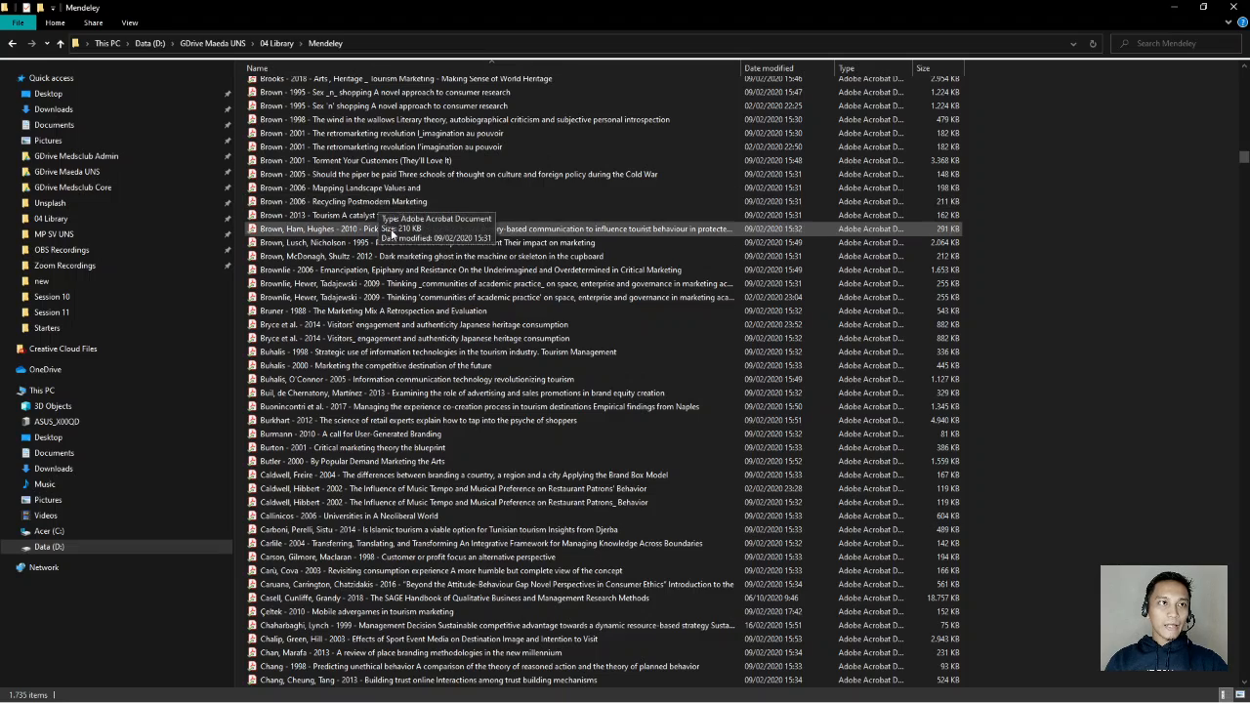
left_click(384, 217)
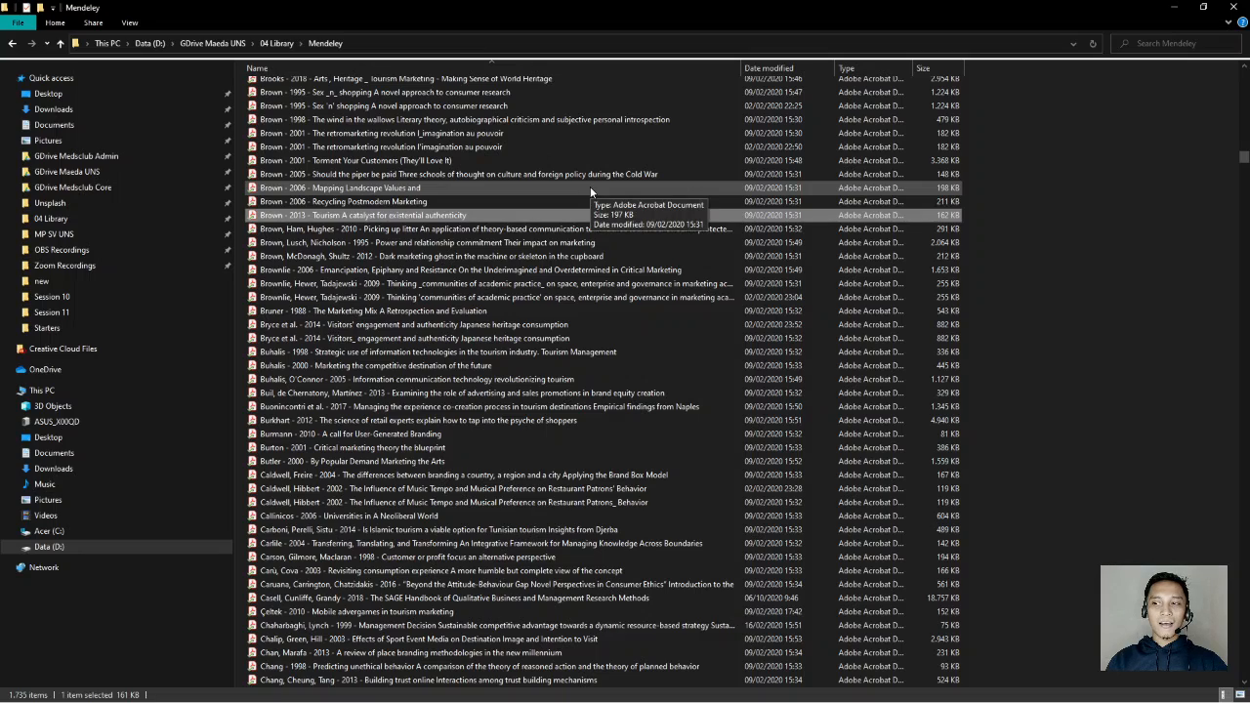
left_click(483, 176)
left_click(495, 352)
left_click(515, 257)
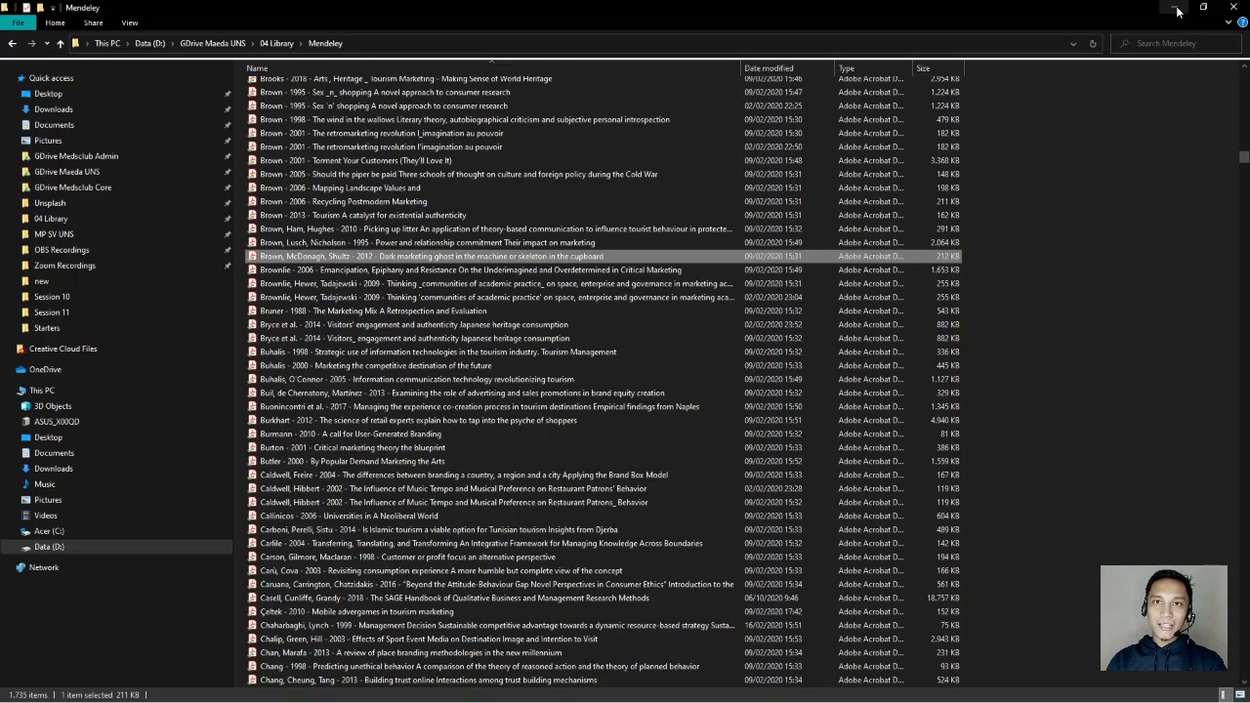
scroll(664, 552, "down", 20)
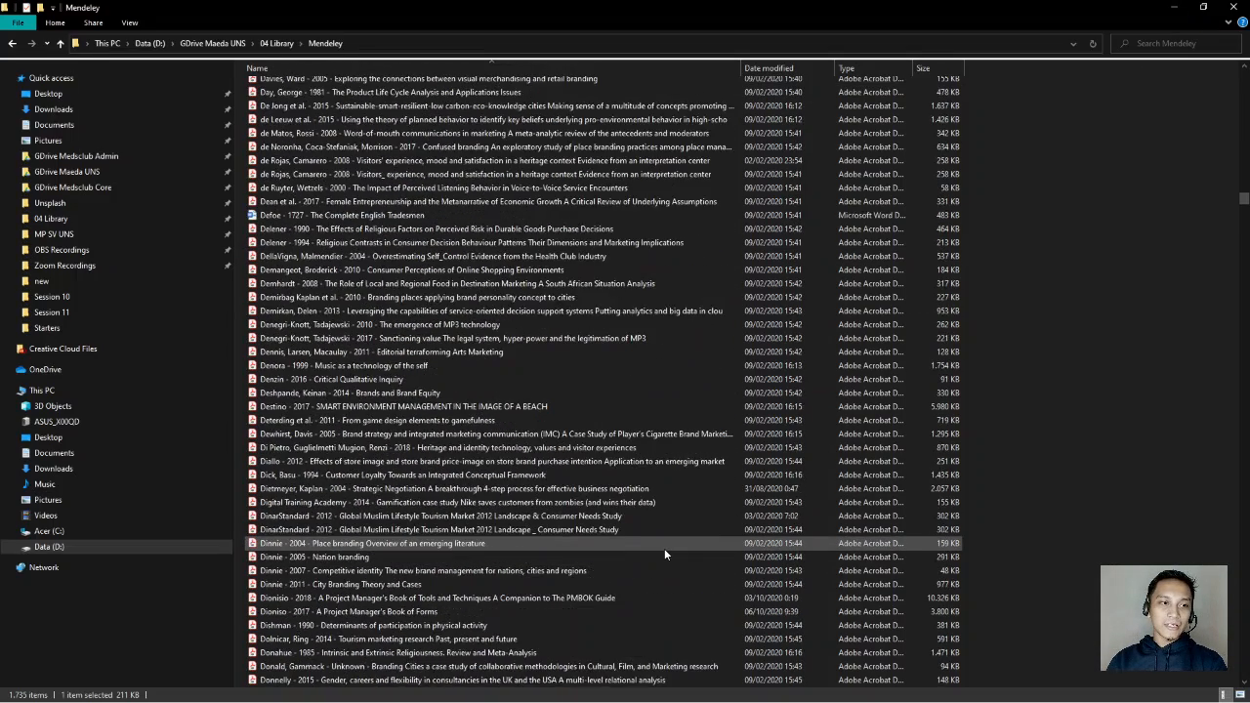
scroll(664, 554, "down", 20)
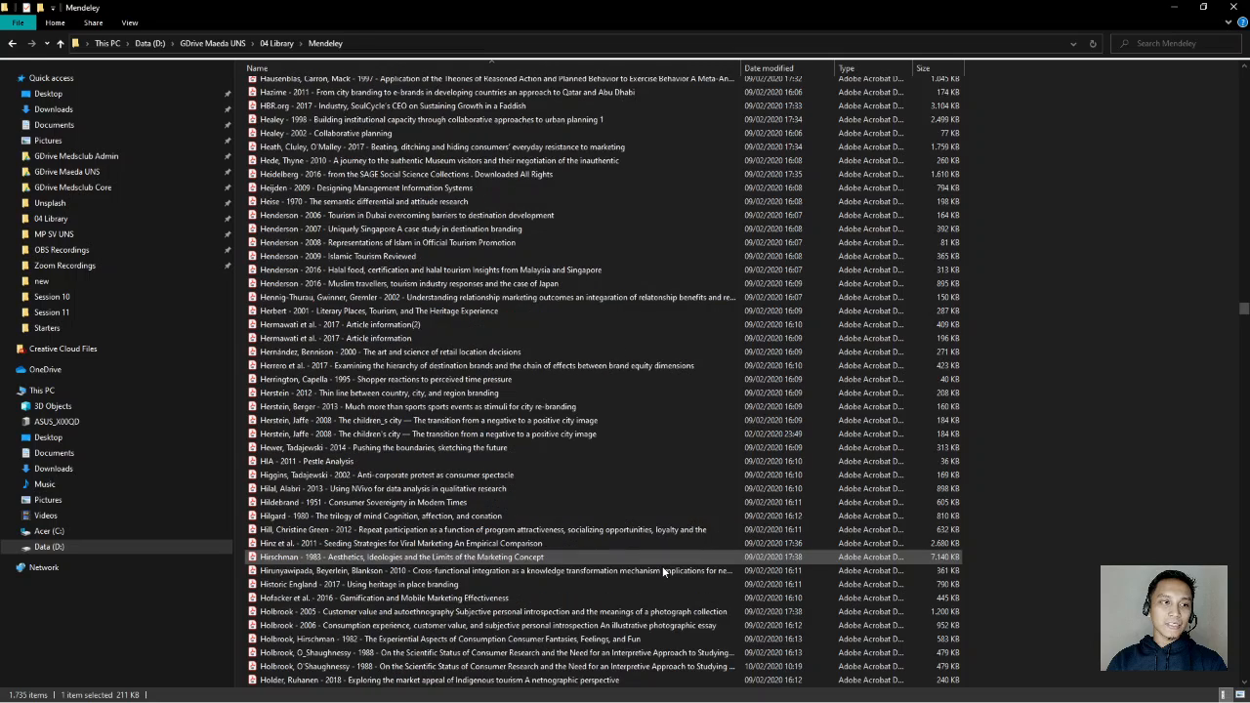
scroll(664, 566, "down", 20)
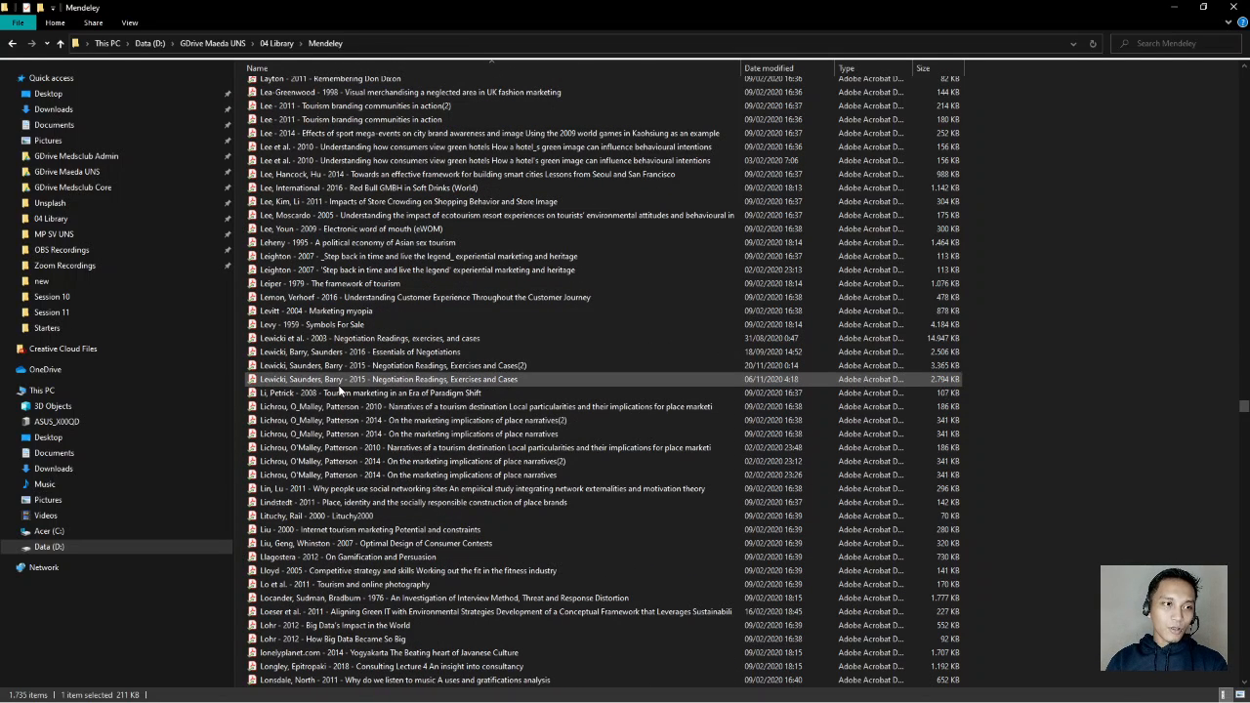
scroll(346, 582, "down", 20)
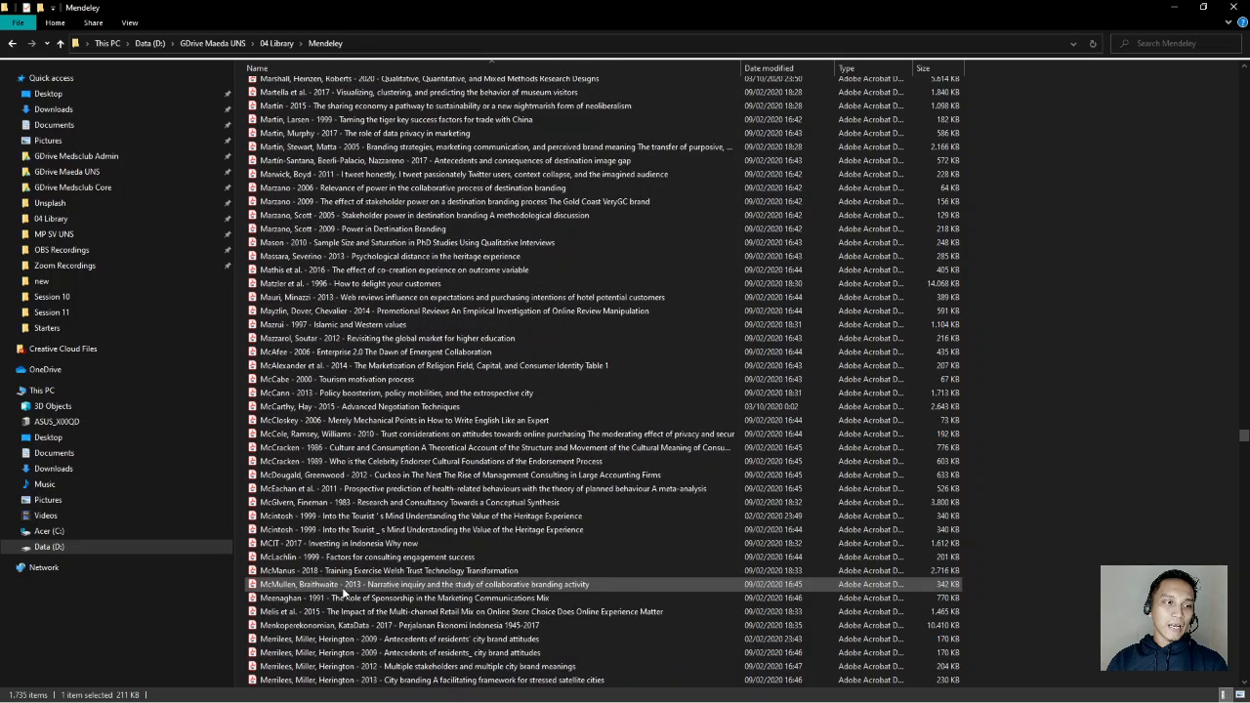
scroll(371, 625, "down", 20)
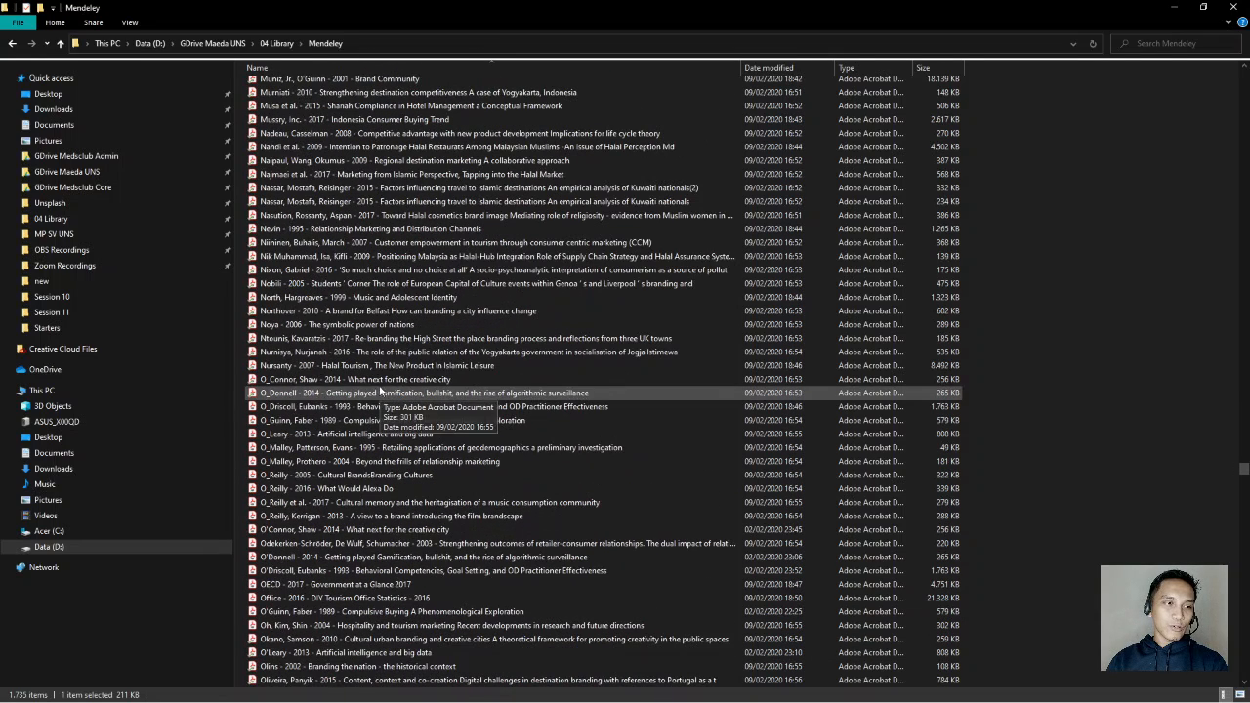
left_click(381, 272)
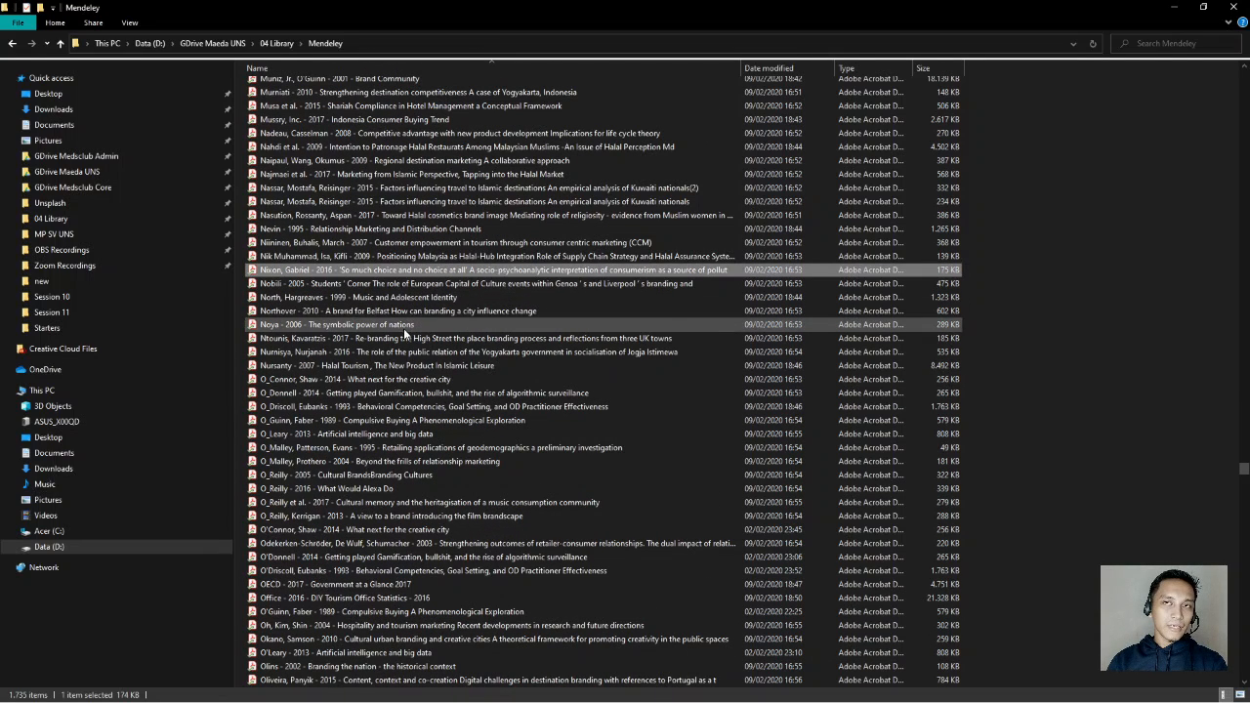
left_click(1176, 8)
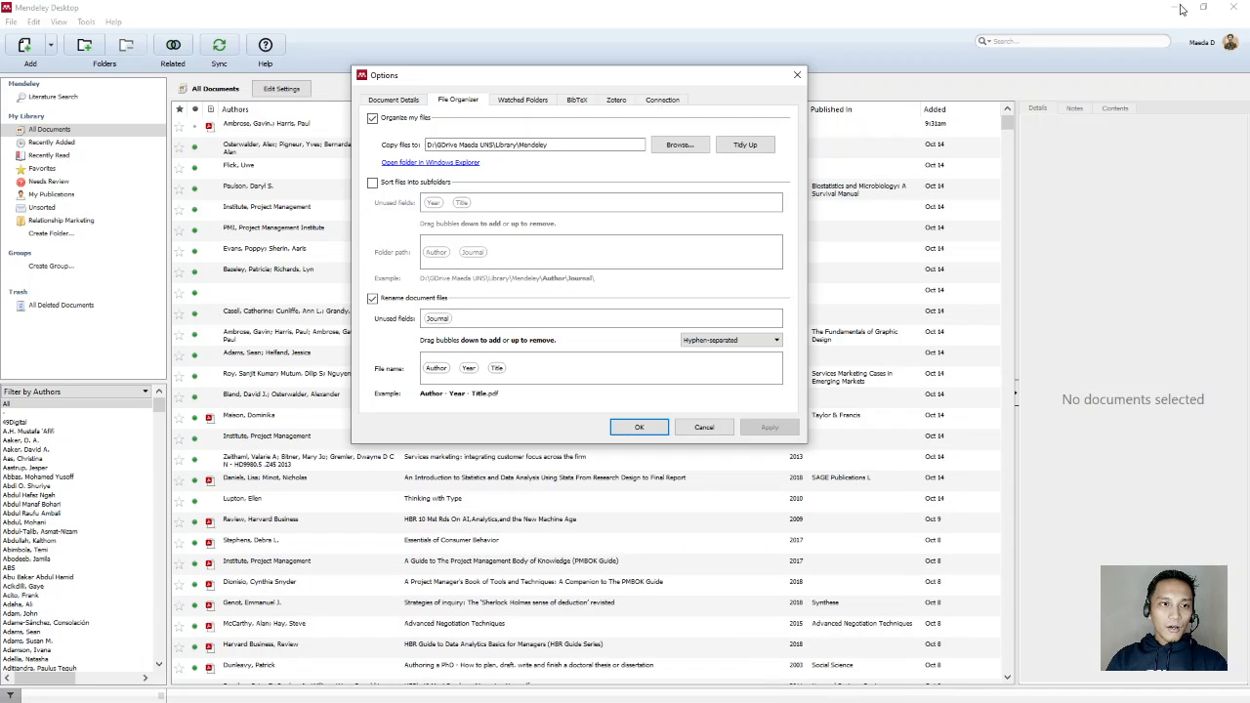
Step: Review the Watched Folders, BibTeX, Zotero, Connection and Document Details options, and close the dialog with the settings accepted
left_click(536, 103)
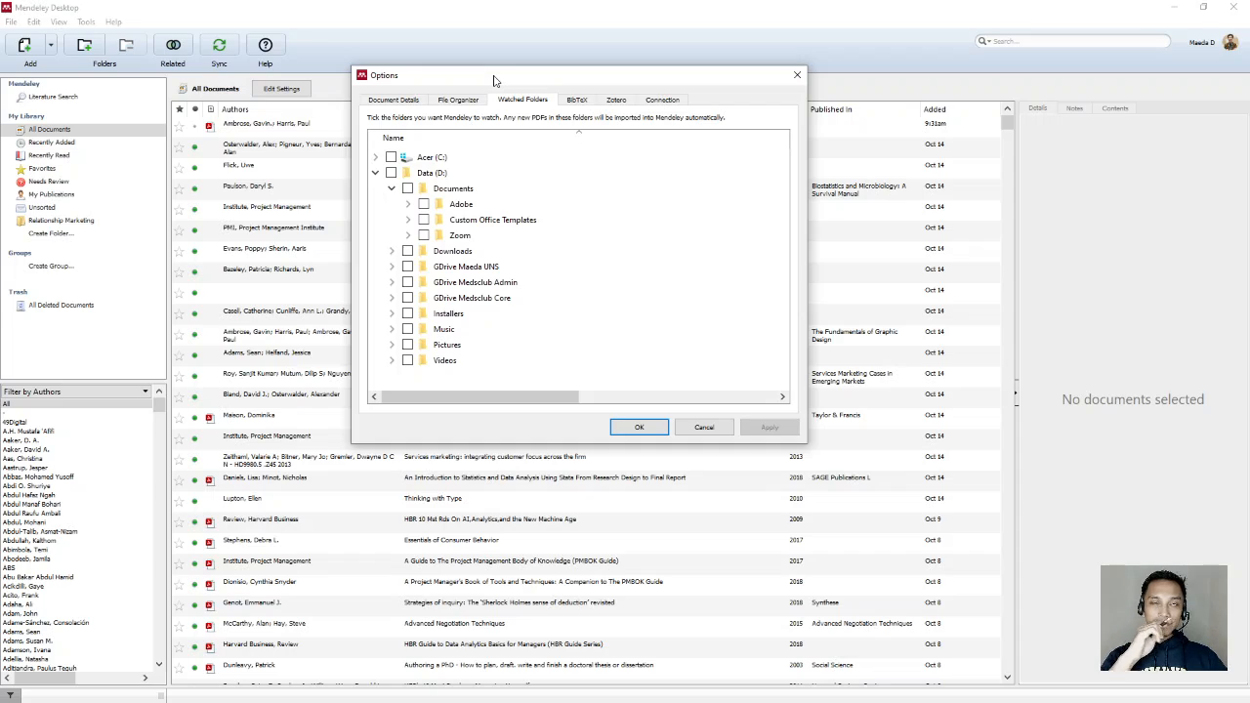
left_click(580, 101)
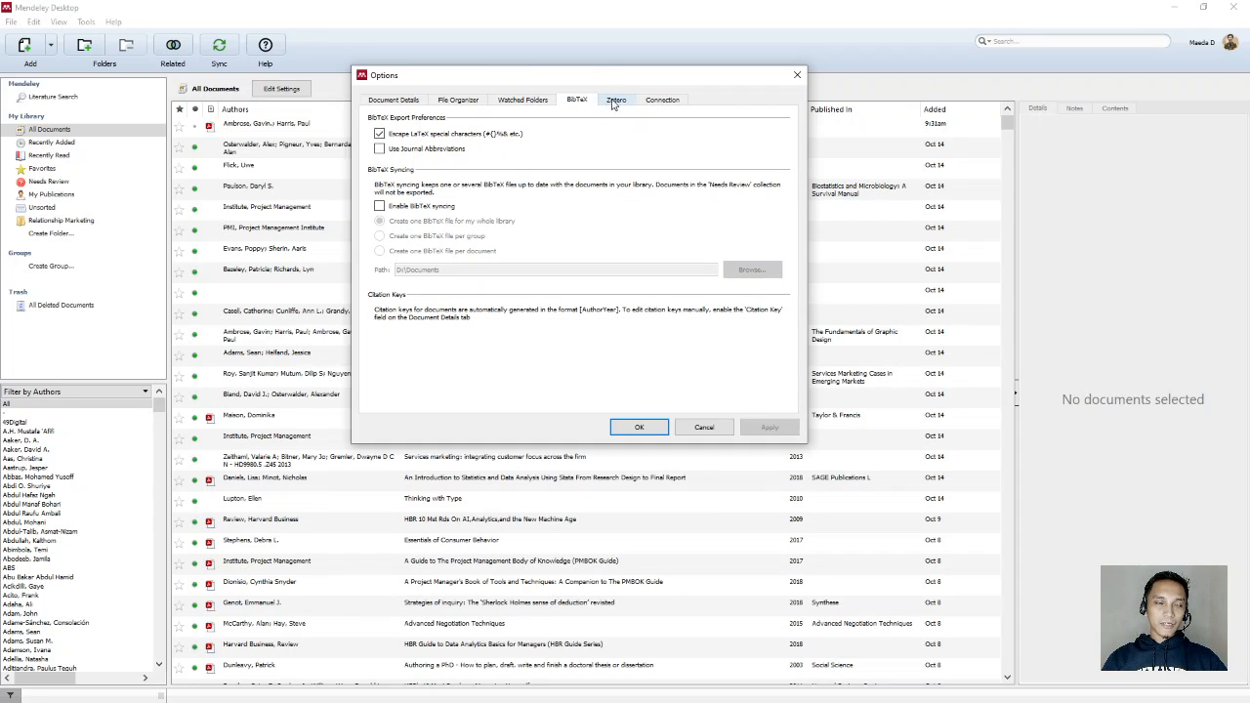
left_click(615, 103)
left_click(660, 102)
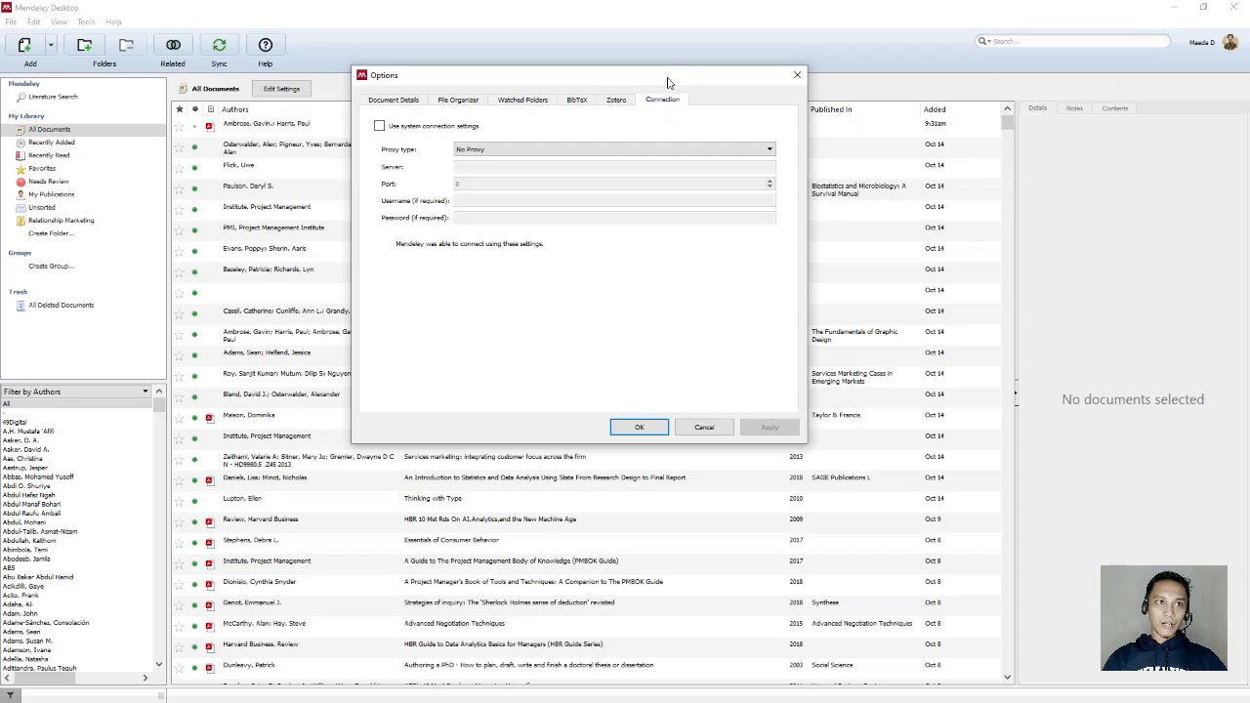
left_click_drag(668, 82, 476, 95)
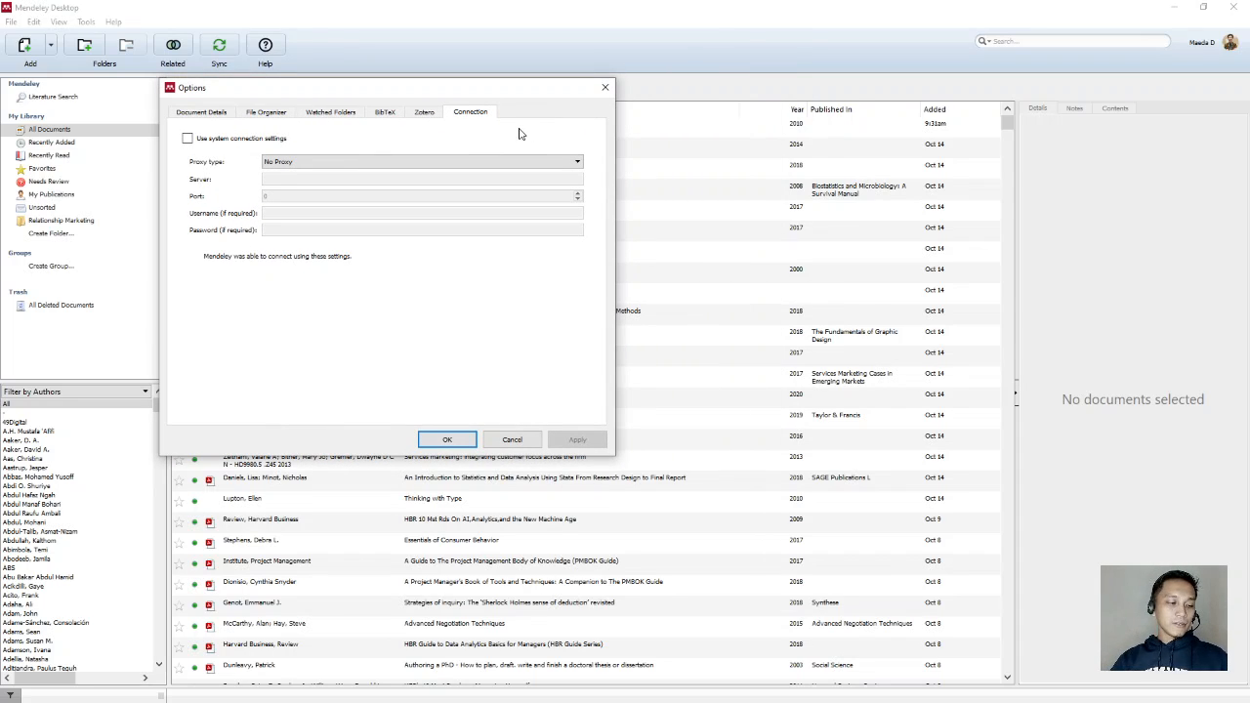
left_click(188, 117)
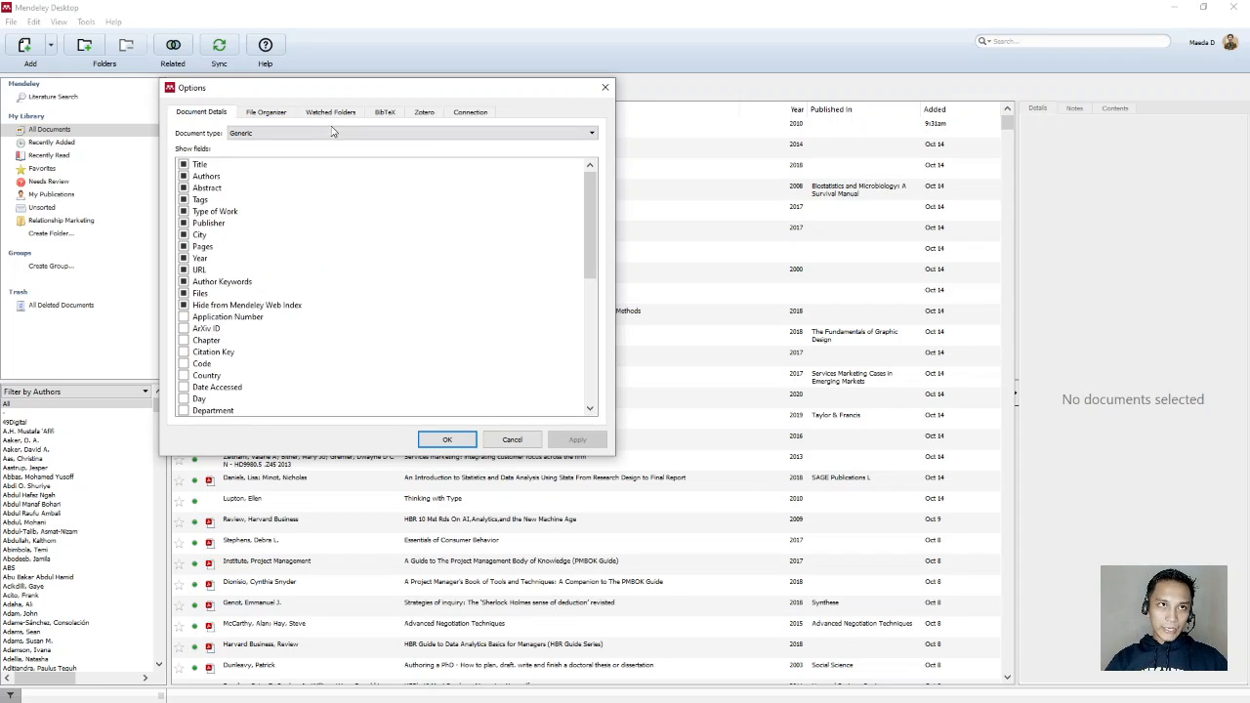
left_click(459, 444)
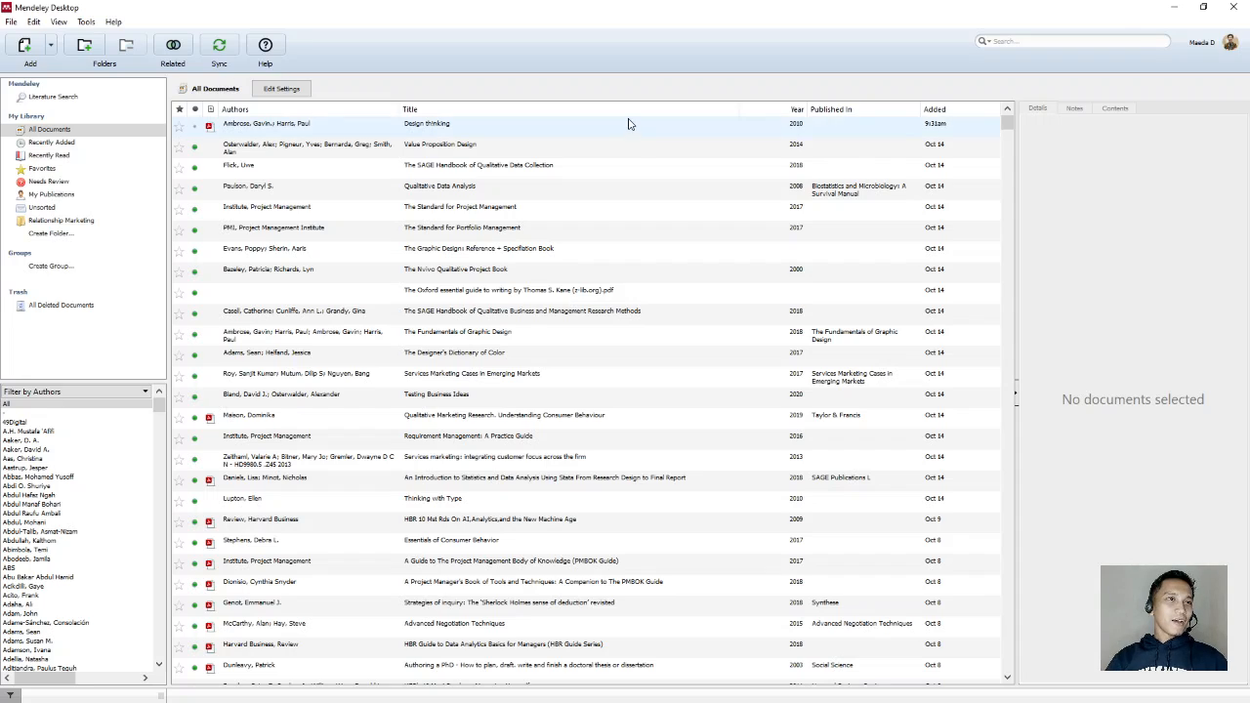
left_click(85, 21)
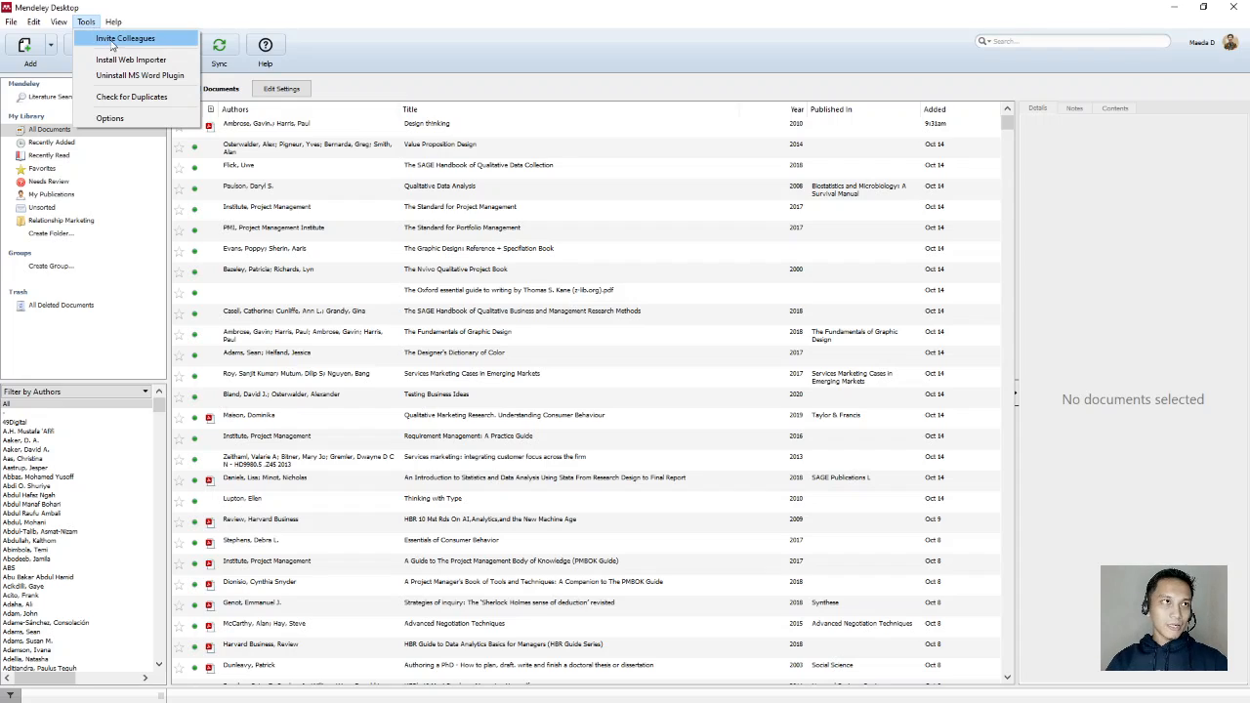
mouse_move(115, 30)
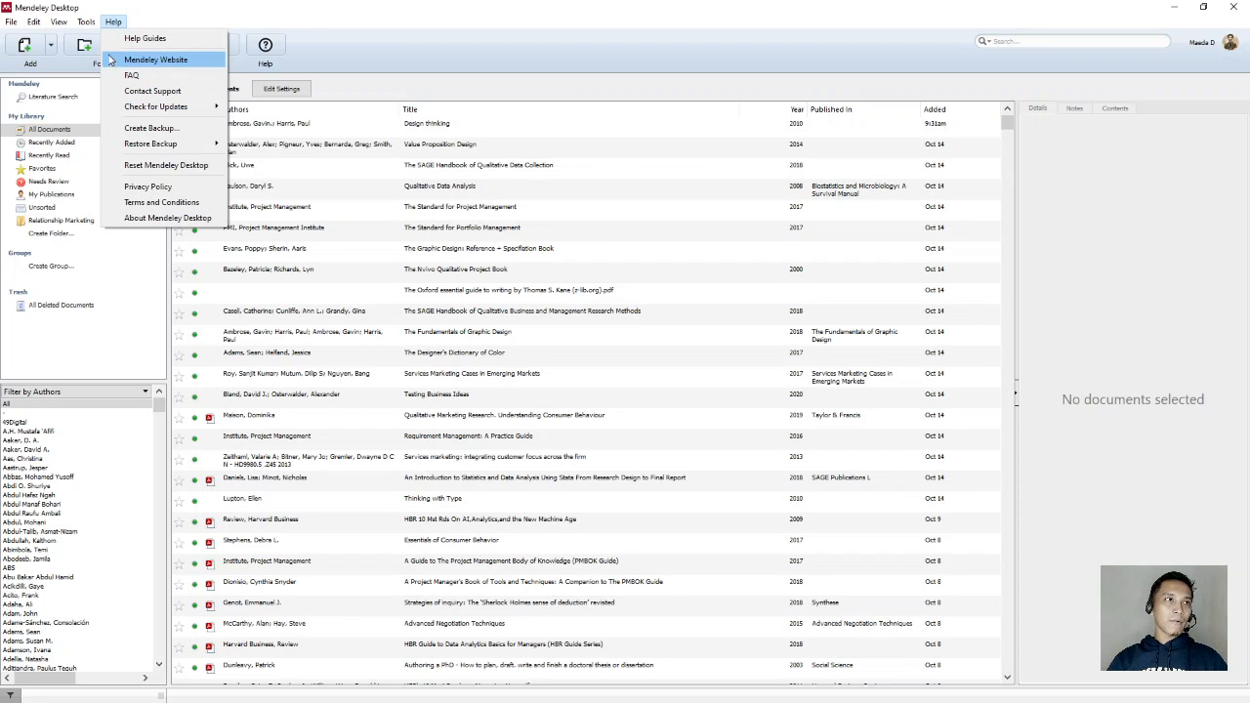
left_click(82, 23)
left_click(85, 23)
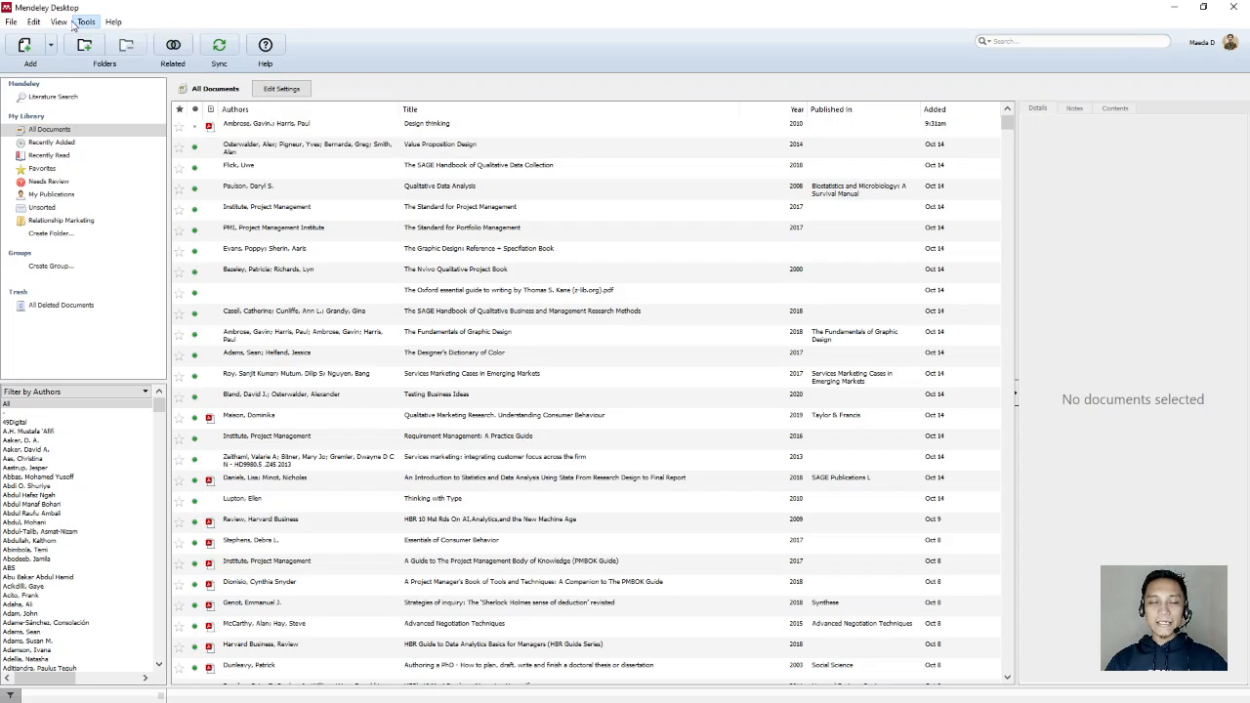
mouse_move(14, 27)
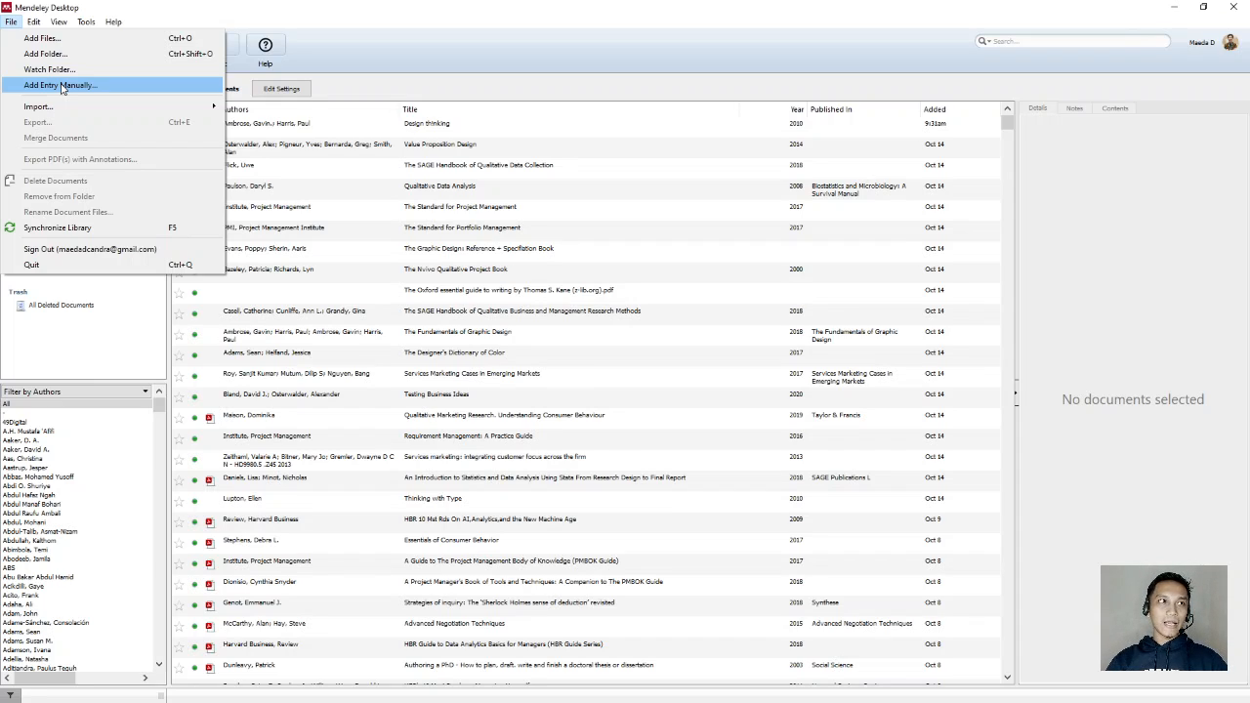
mouse_move(59, 109)
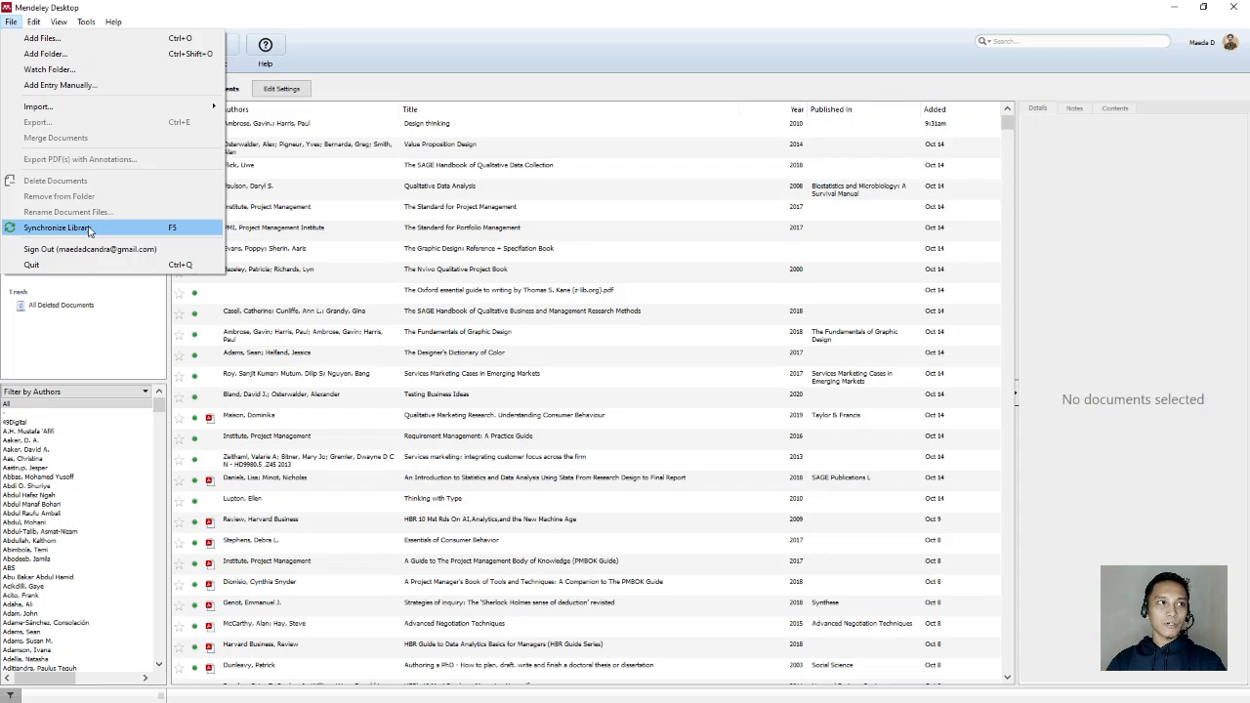
Step: Show the library as formatted citations and view the details of the 1999 article "The Lure of Global B randing"
left_click(10, 21)
left_click(33, 22)
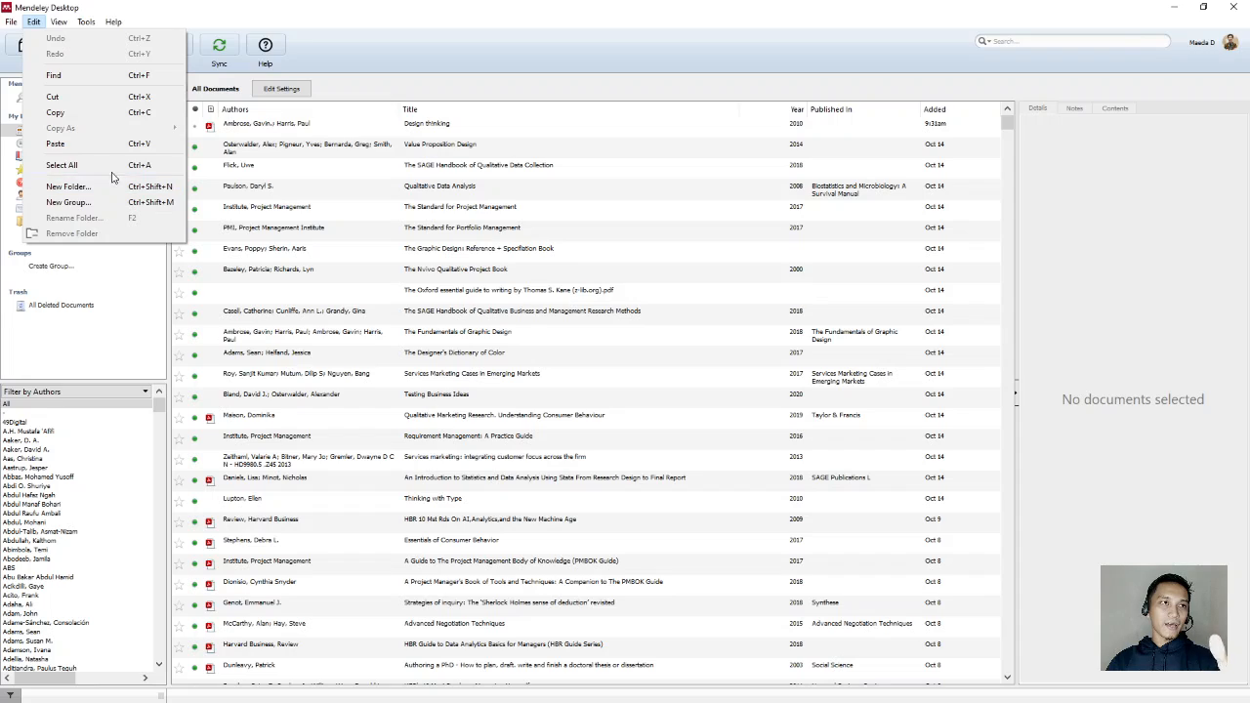
mouse_move(61, 24)
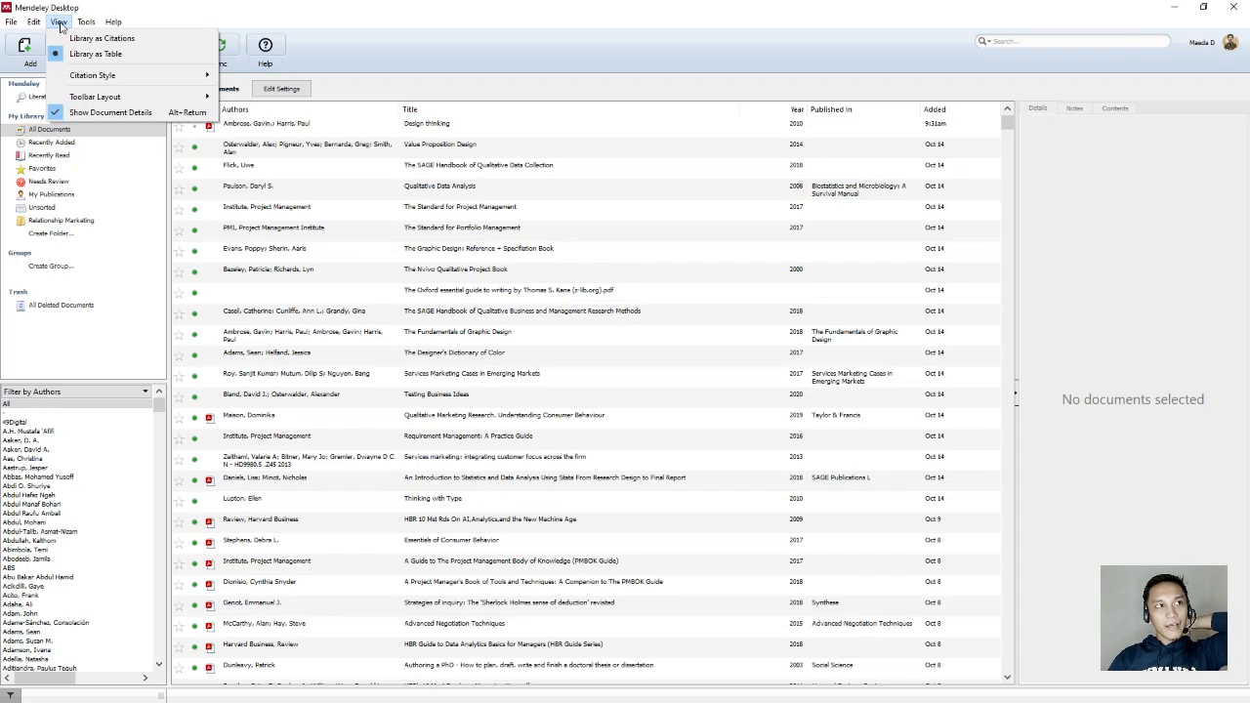
left_click(99, 46)
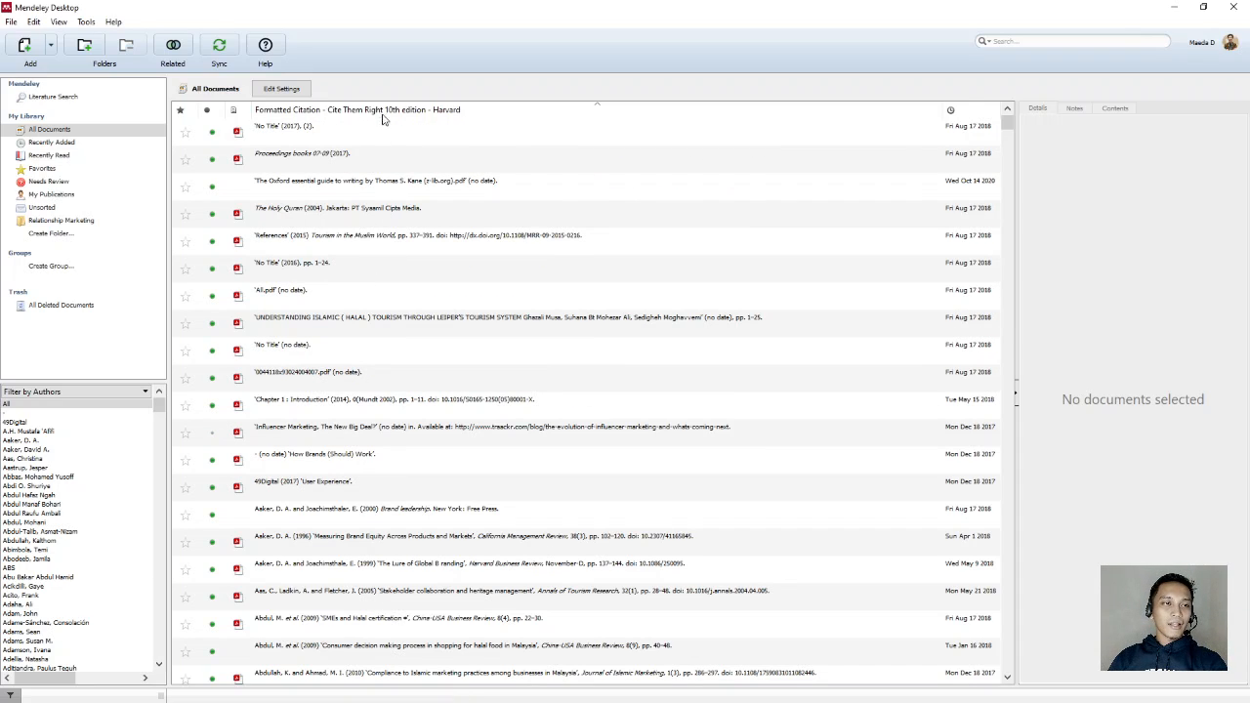
left_click(384, 576)
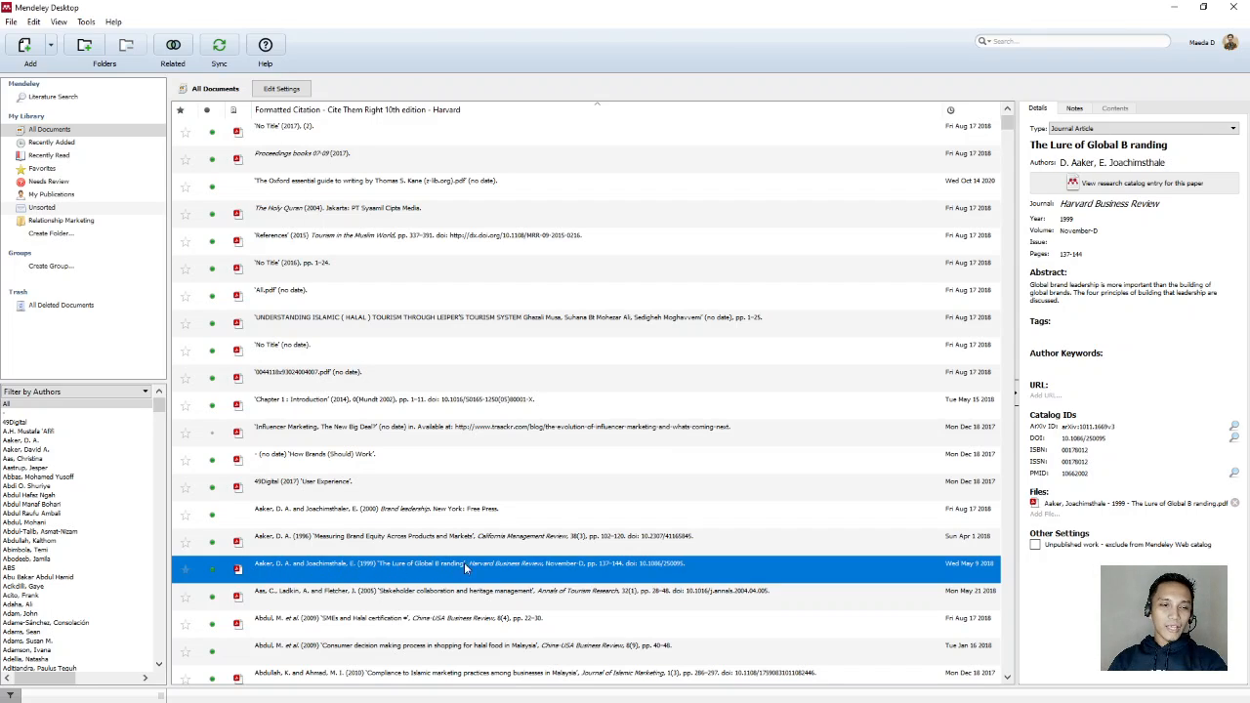
Step: Return the library to the table layout and view the details of the halal food and stakeholder collaboration articles
left_click(60, 21)
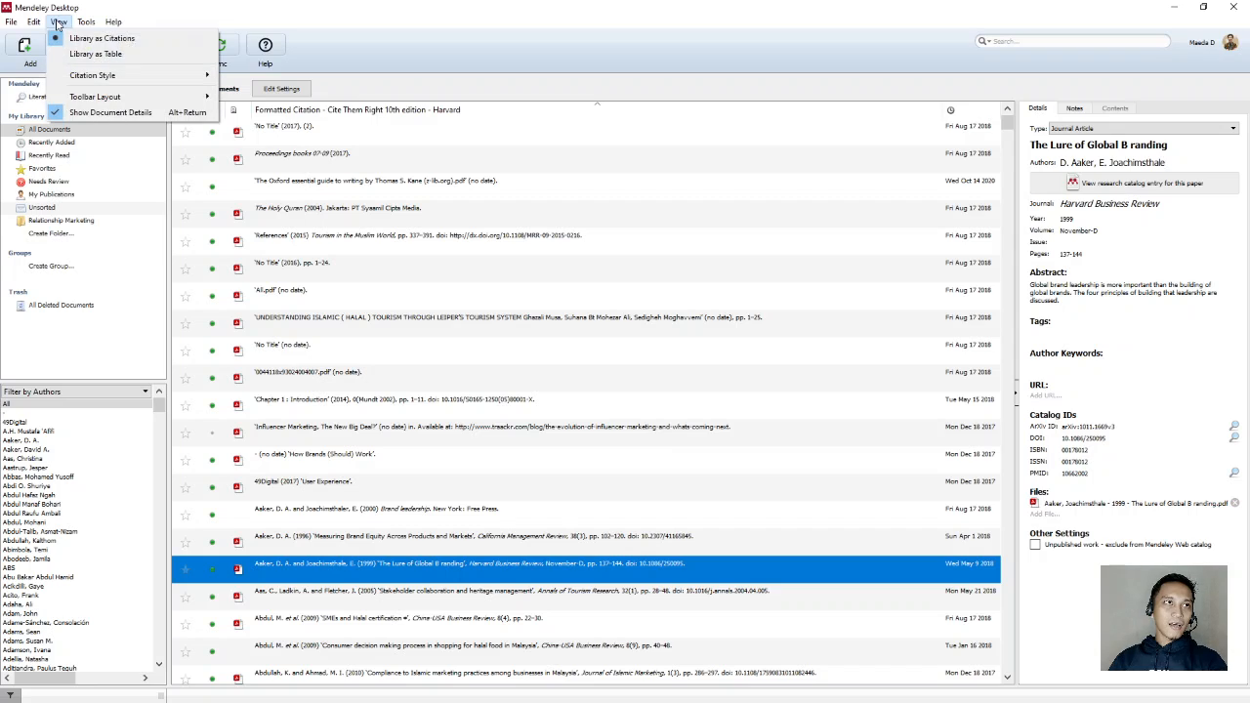
left_click(96, 53)
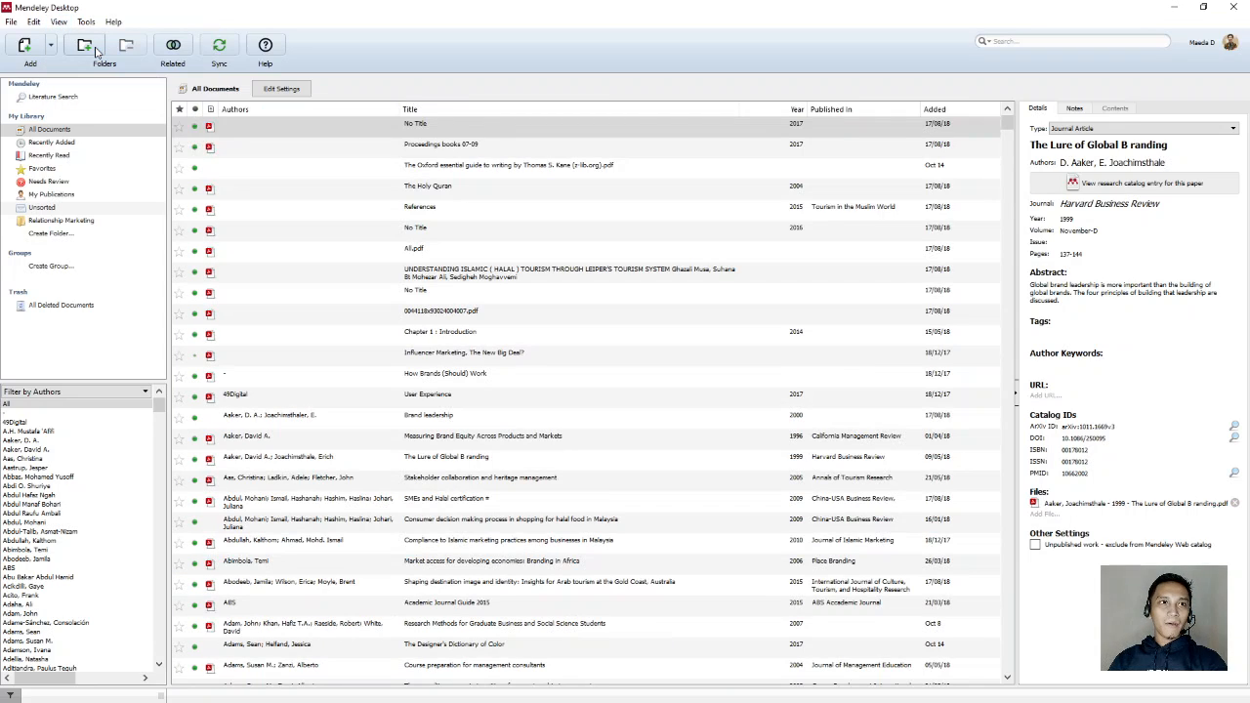
scroll(518, 562, "down", 10)
scroll(508, 563, "up", 10)
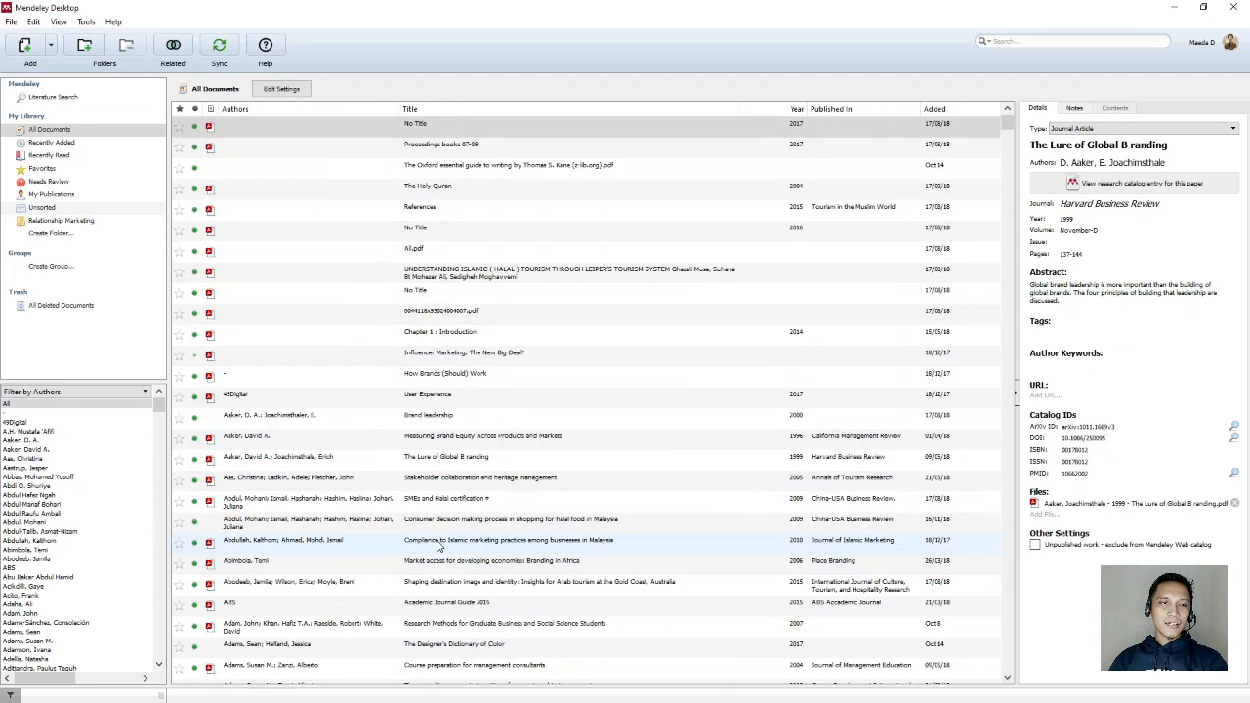
left_click(466, 521)
left_click(605, 498)
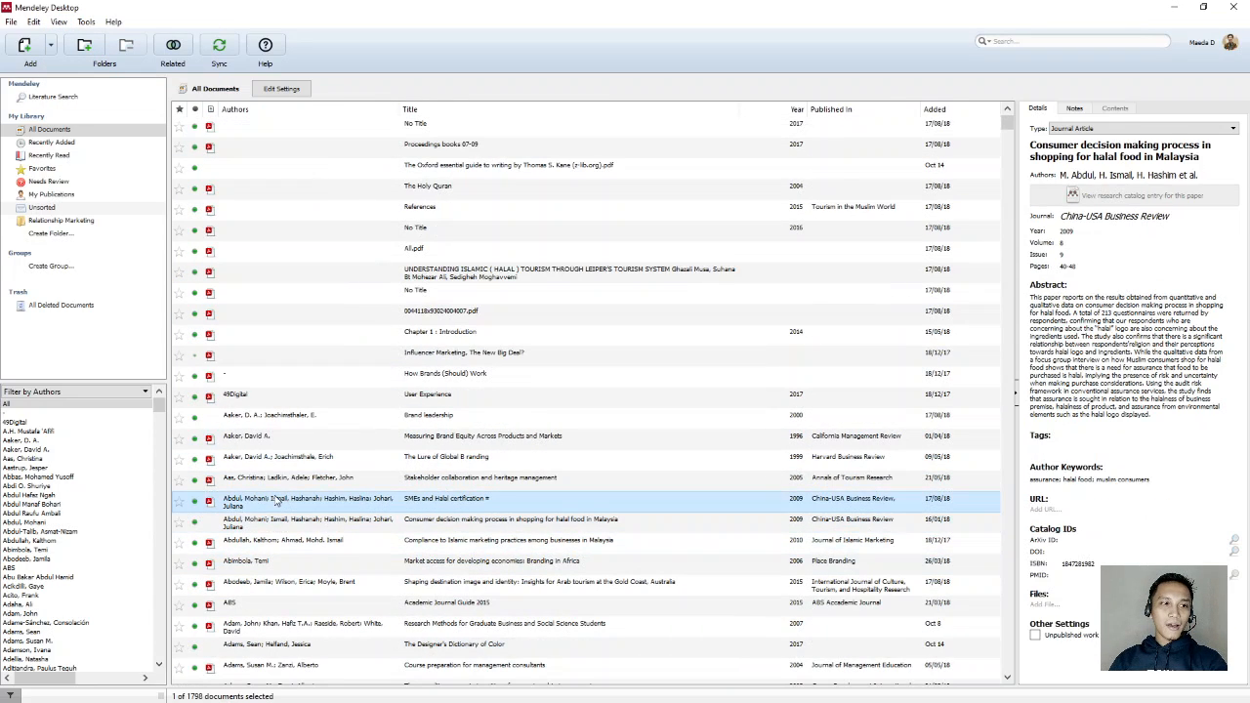
left_click(789, 481)
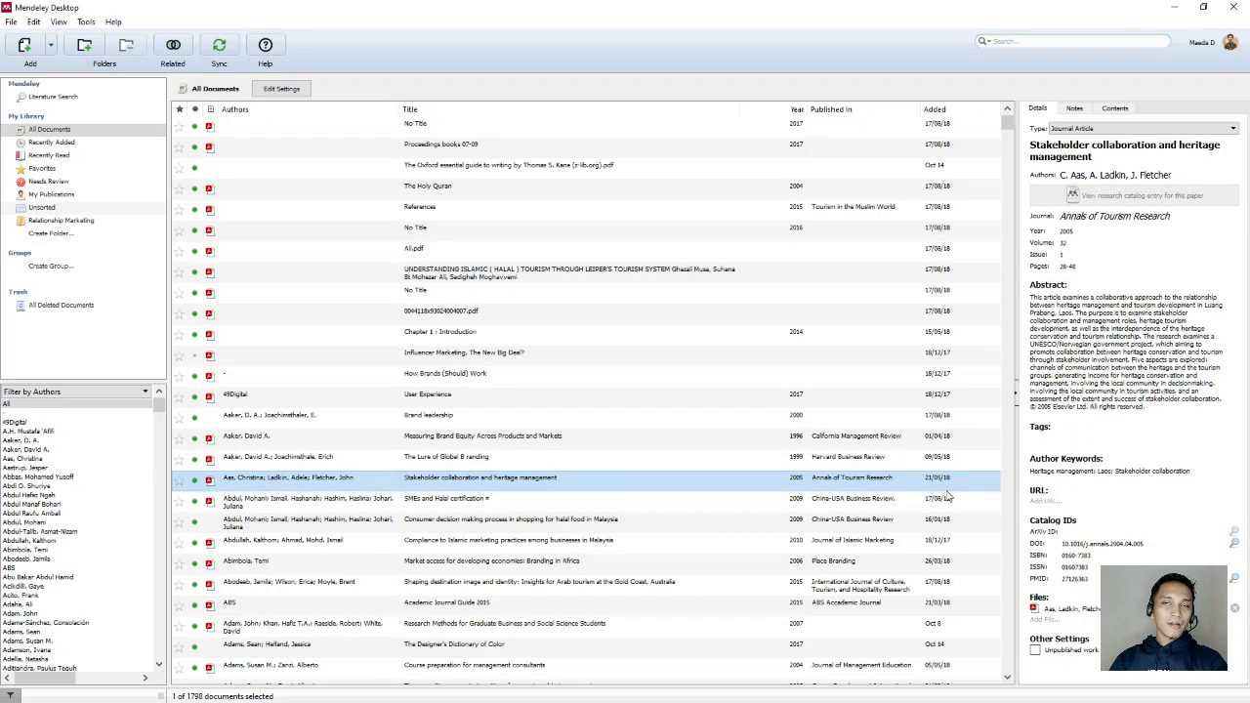
left_click(59, 23)
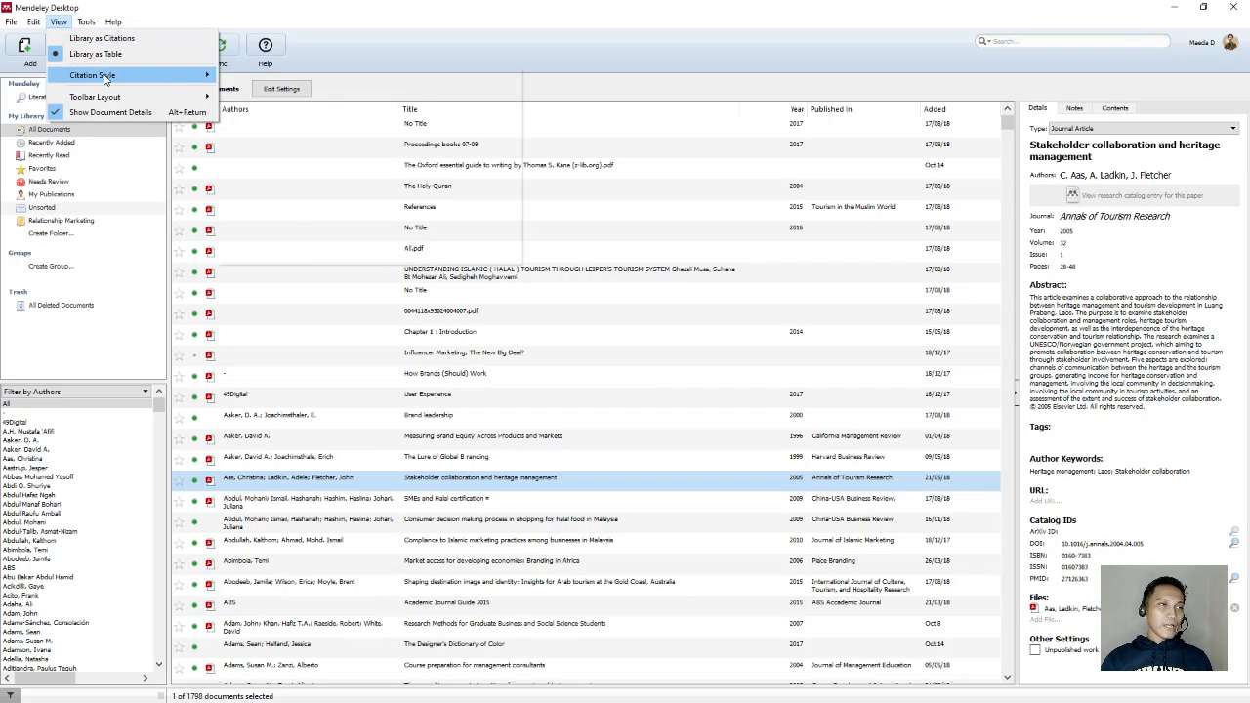
mouse_move(106, 79)
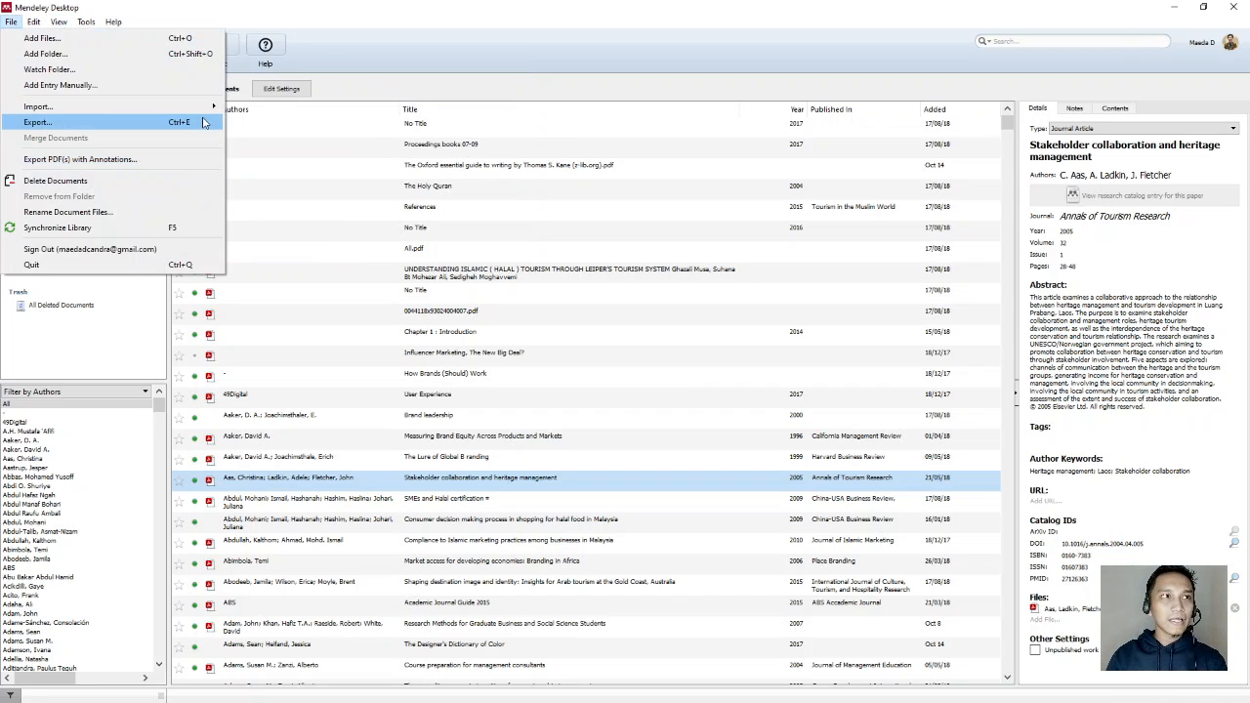
left_click(86, 22)
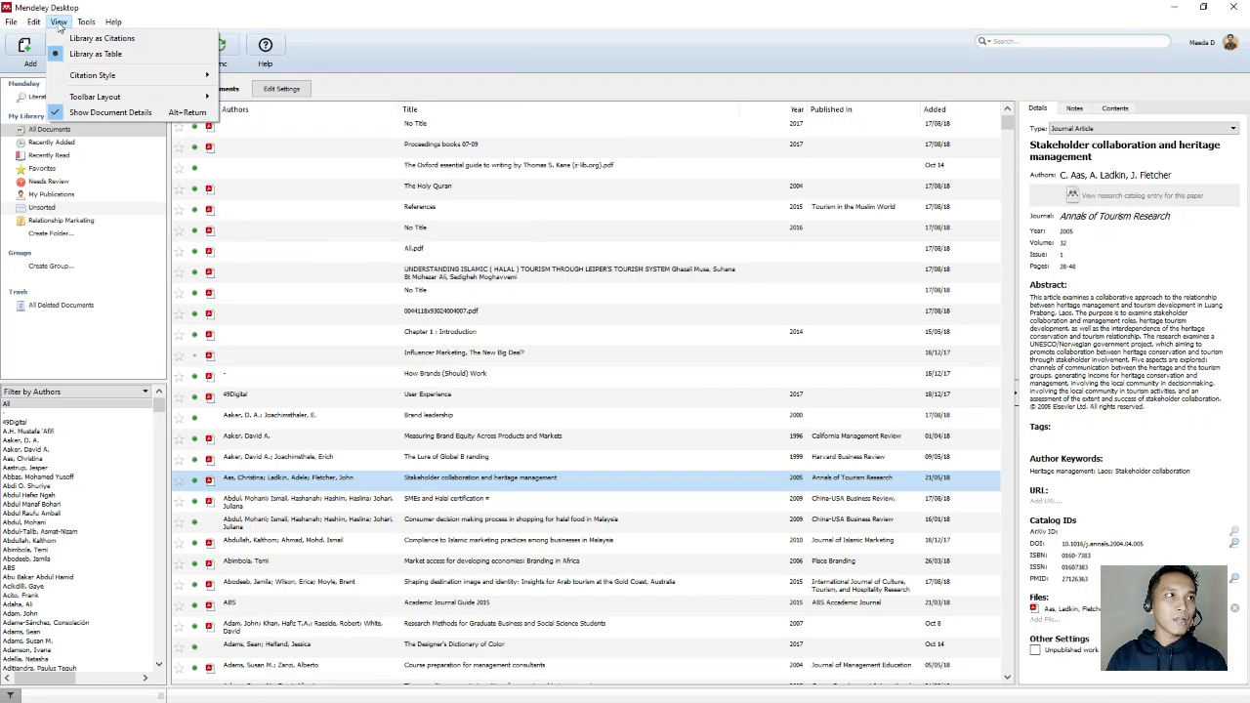
mouse_move(161, 78)
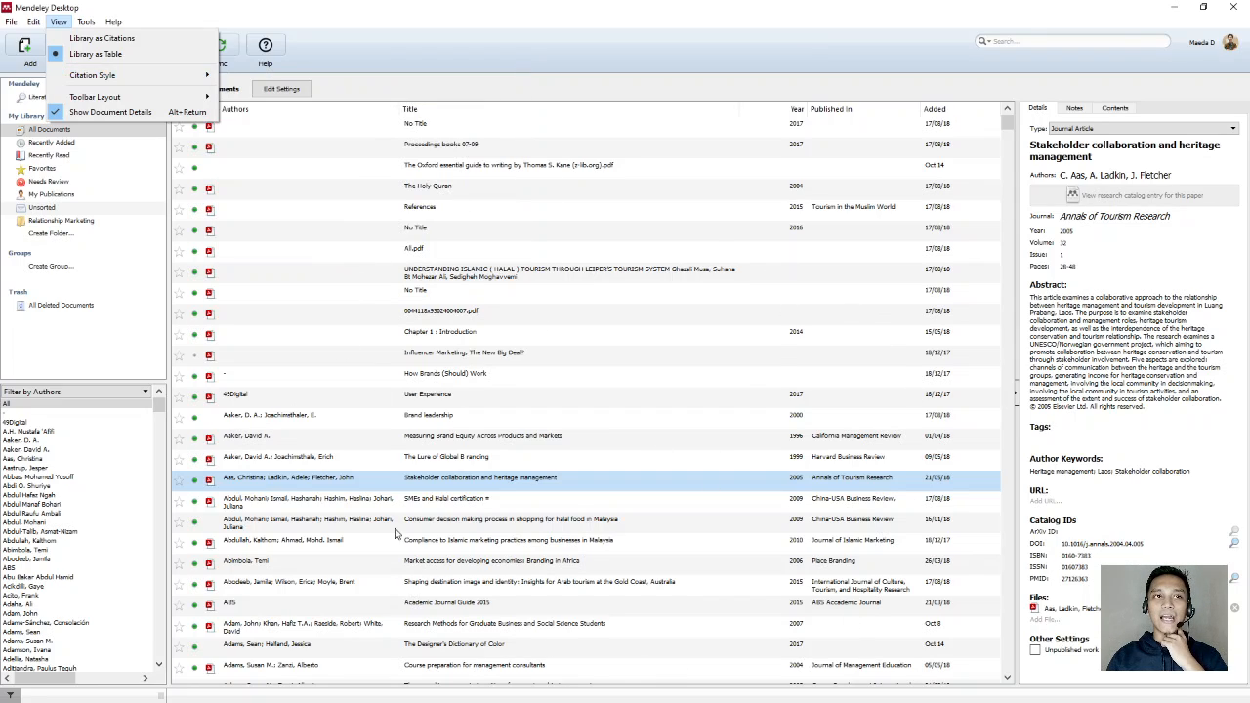
left_click(548, 37)
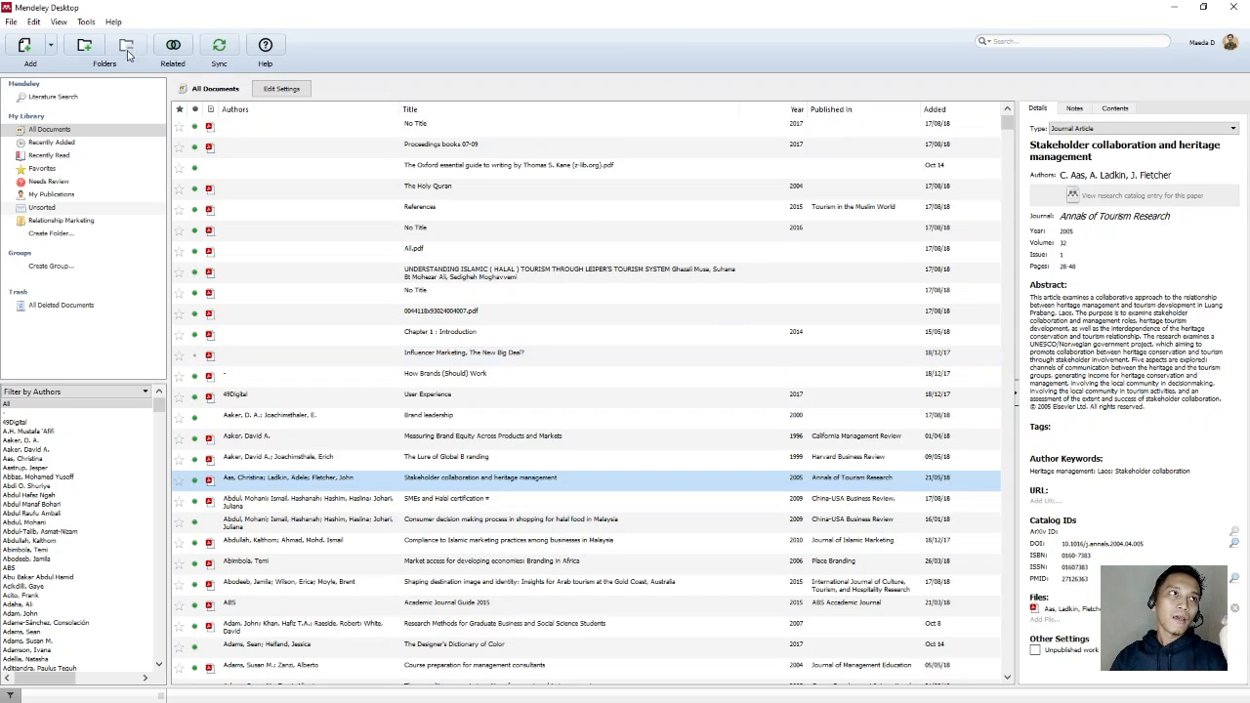
left_click(59, 23)
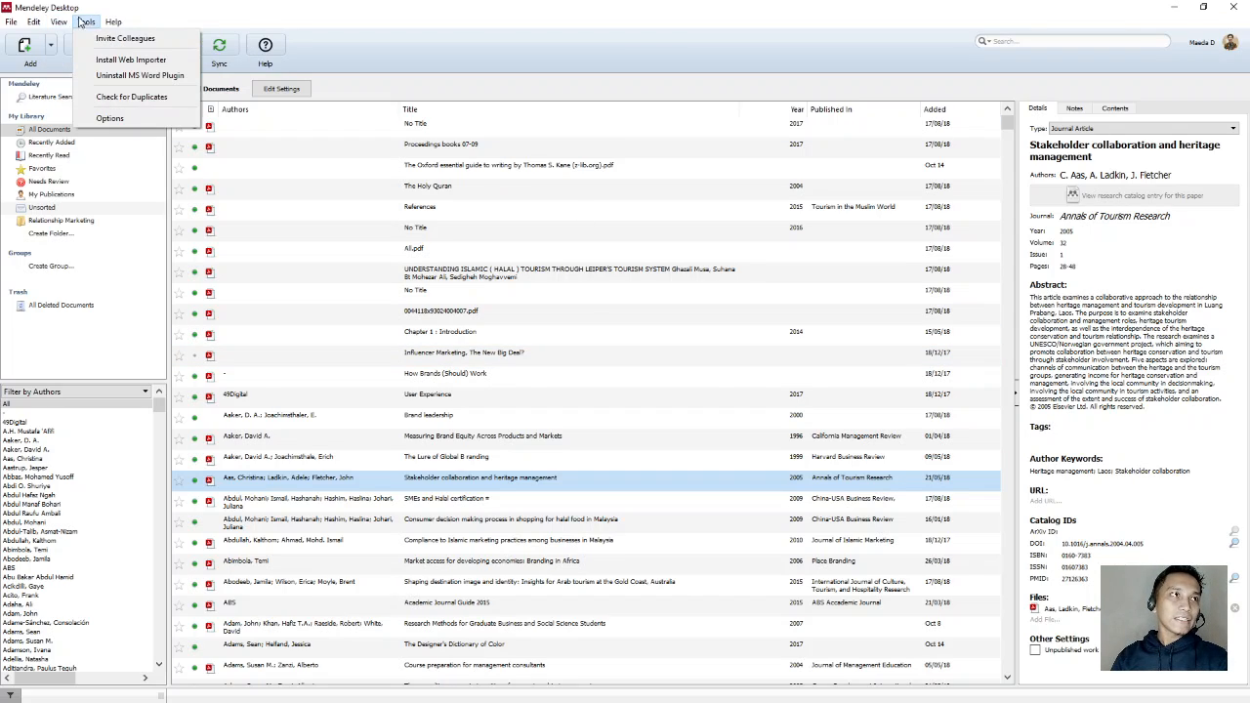
left_click(427, 21)
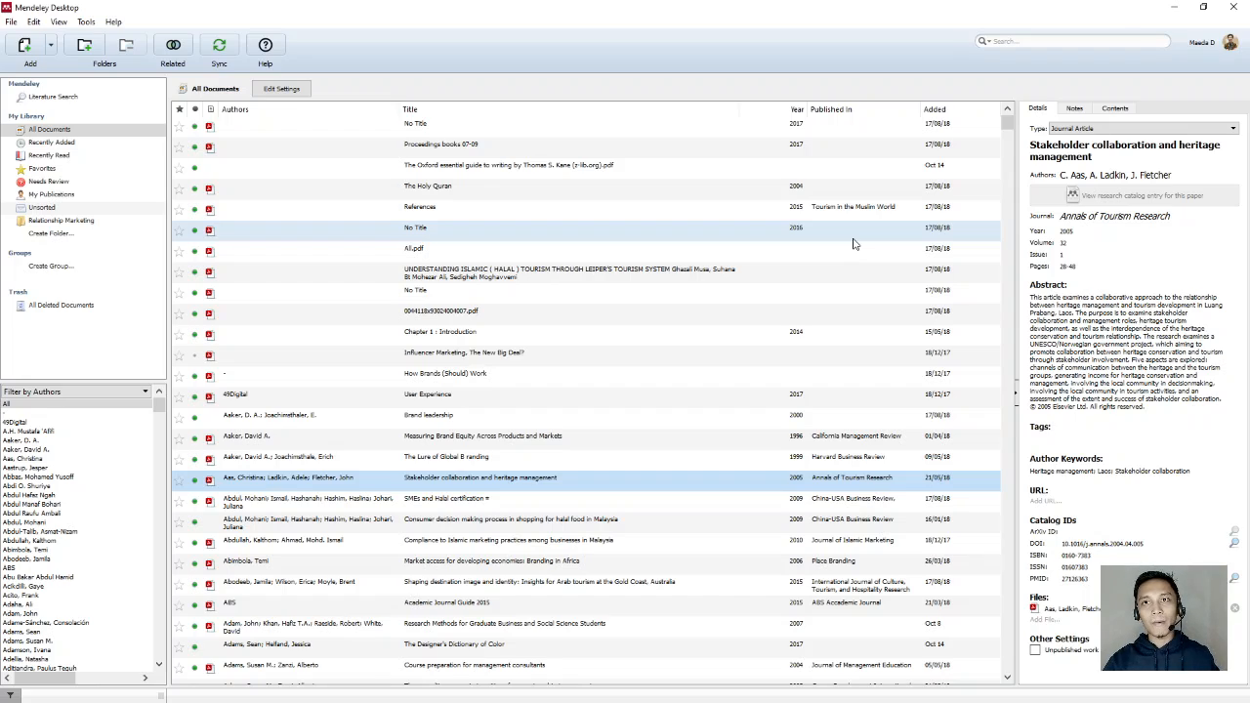
Step: Open Literature Search to view the page for searching Mendeley's catalog of academic literature
left_click(46, 101)
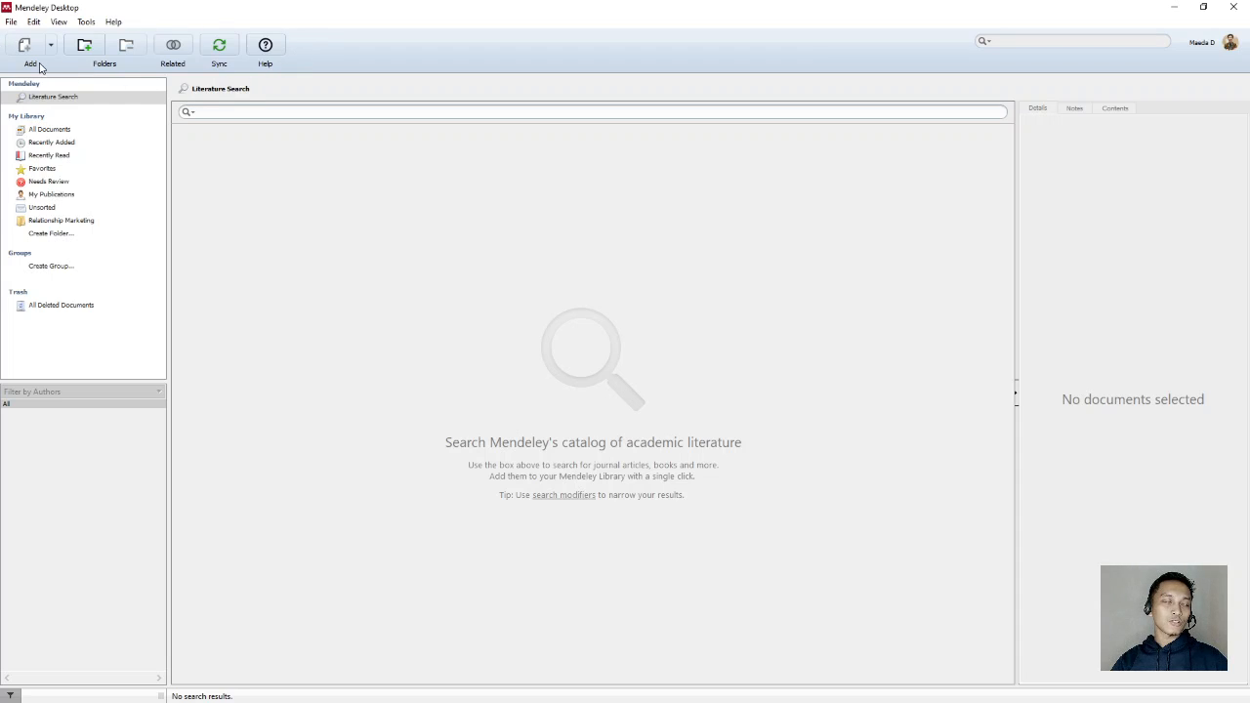
left_click(10, 22)
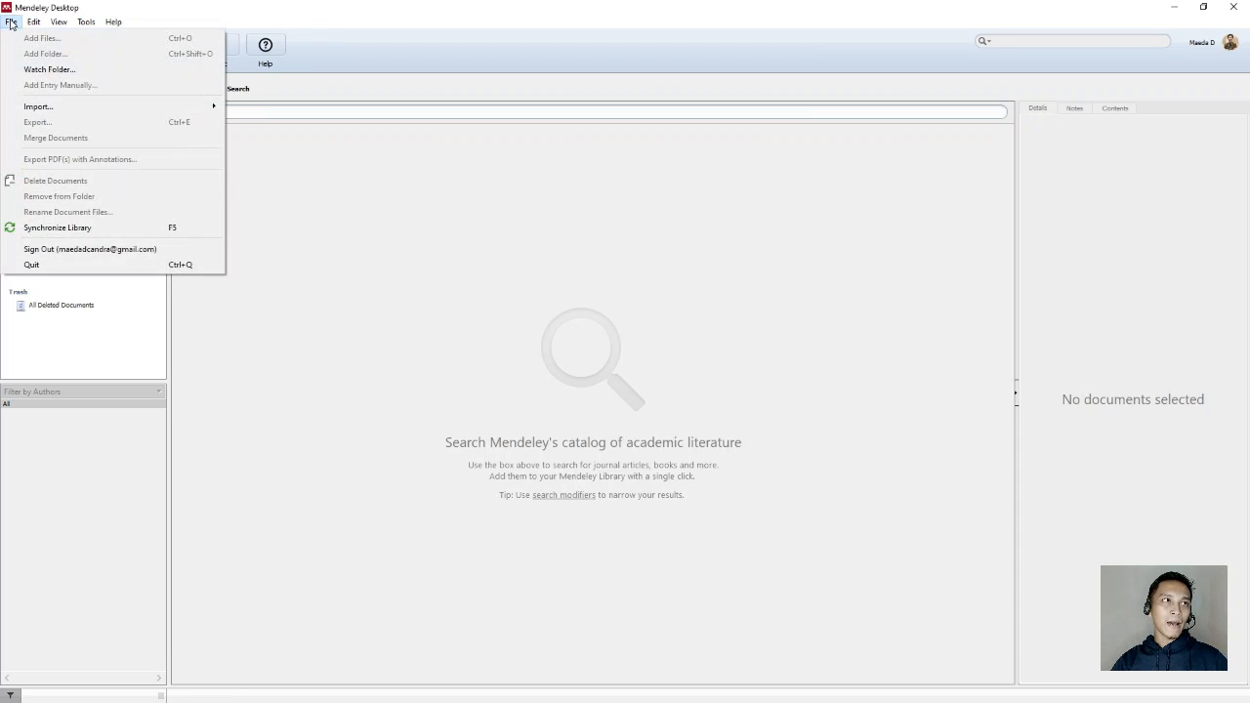
left_click(190, 18)
left_click(11, 21)
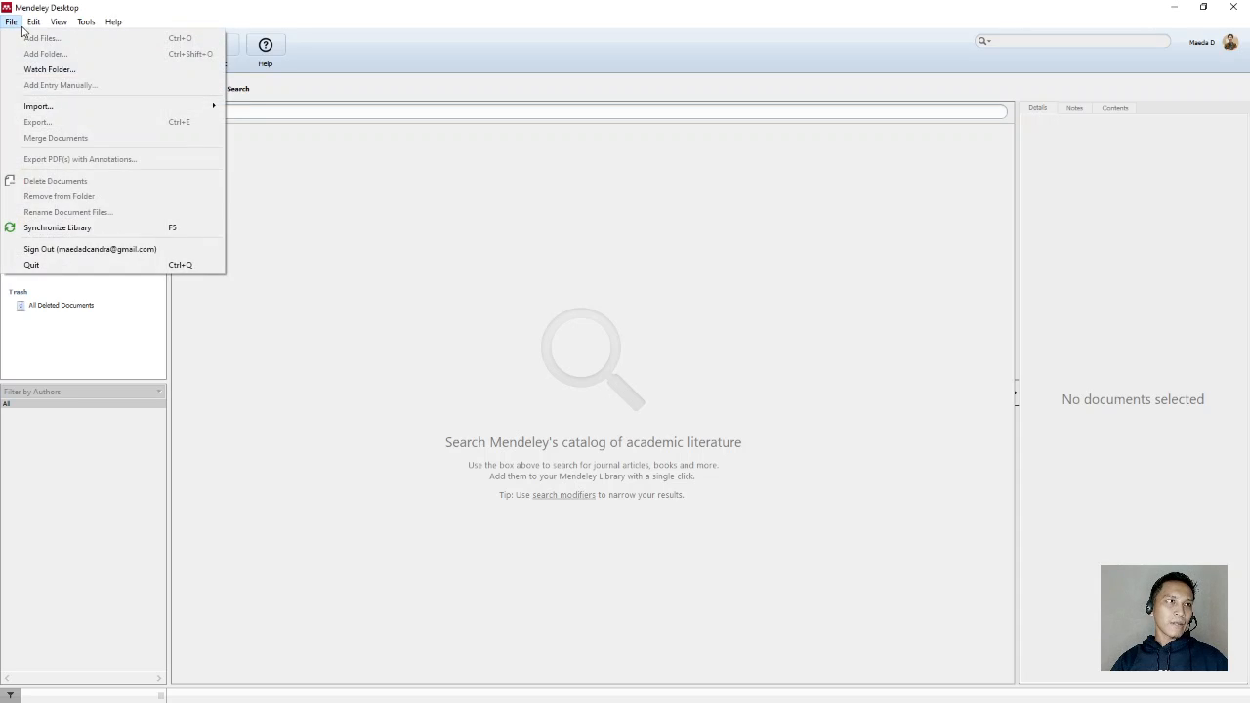
mouse_move(33, 22)
left_click(195, 9)
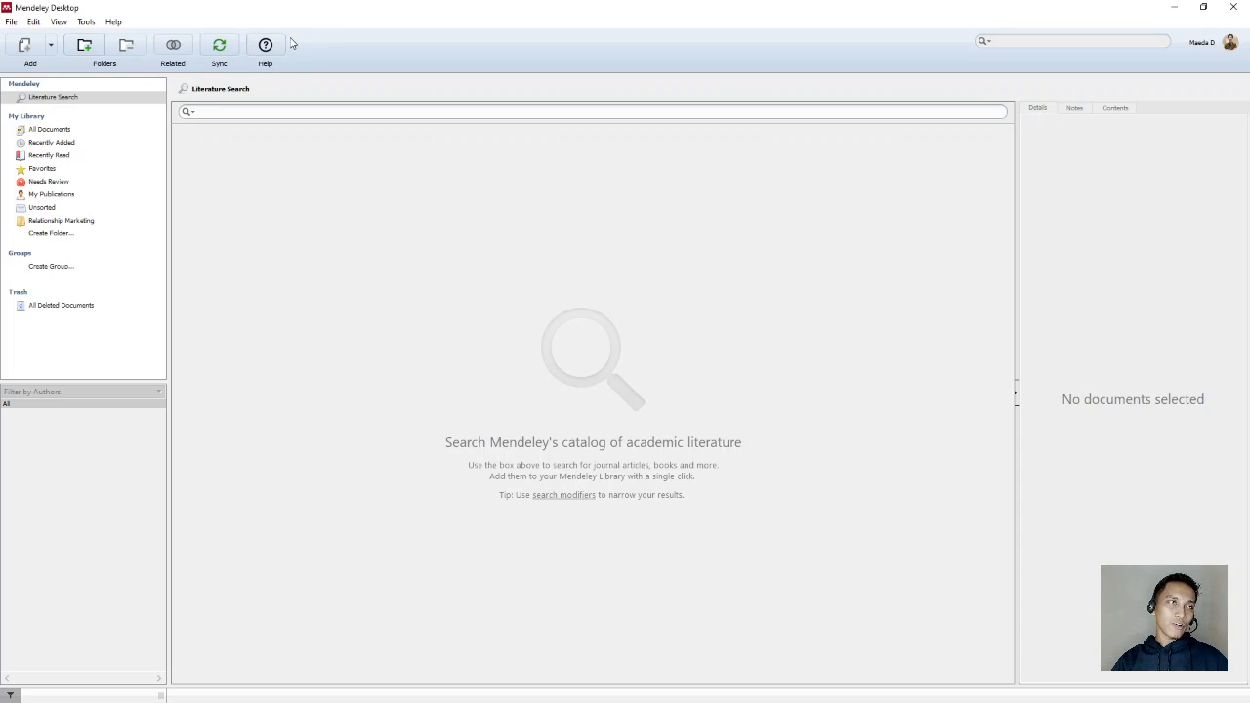
left_click(137, 97)
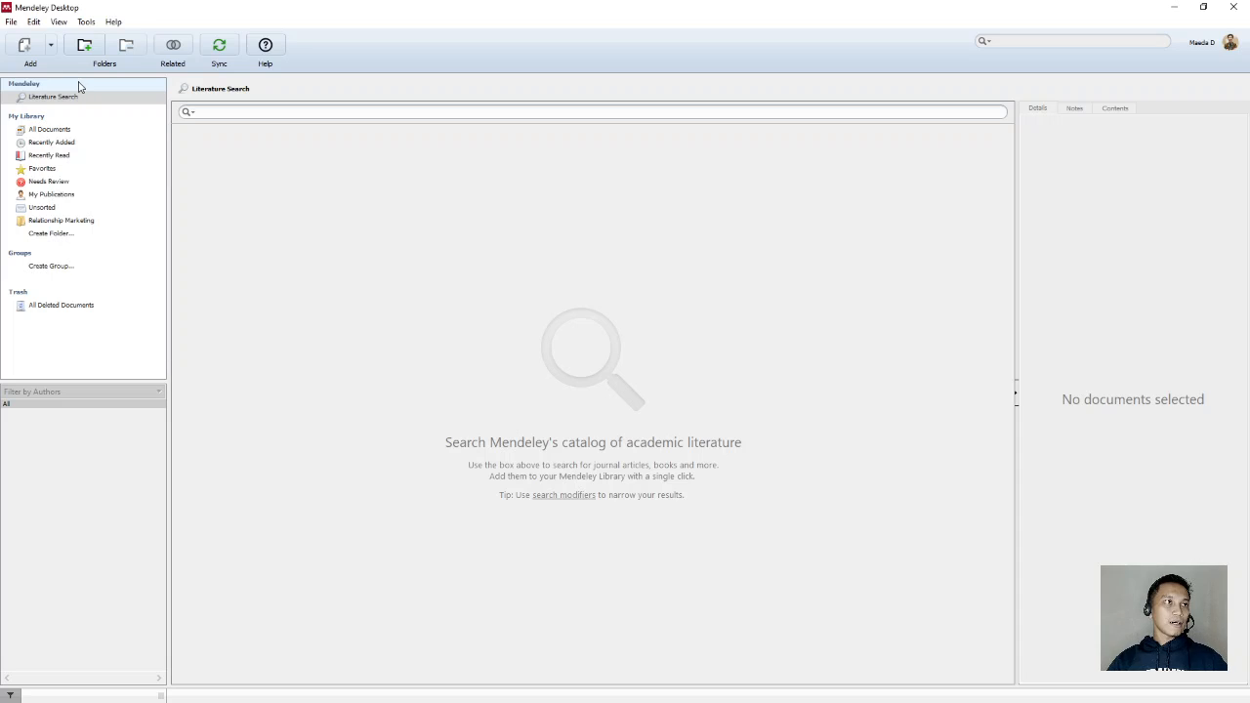
Step: View the library's All Documents, Recently Added and Recently Read collections one after another
left_click(92, 128)
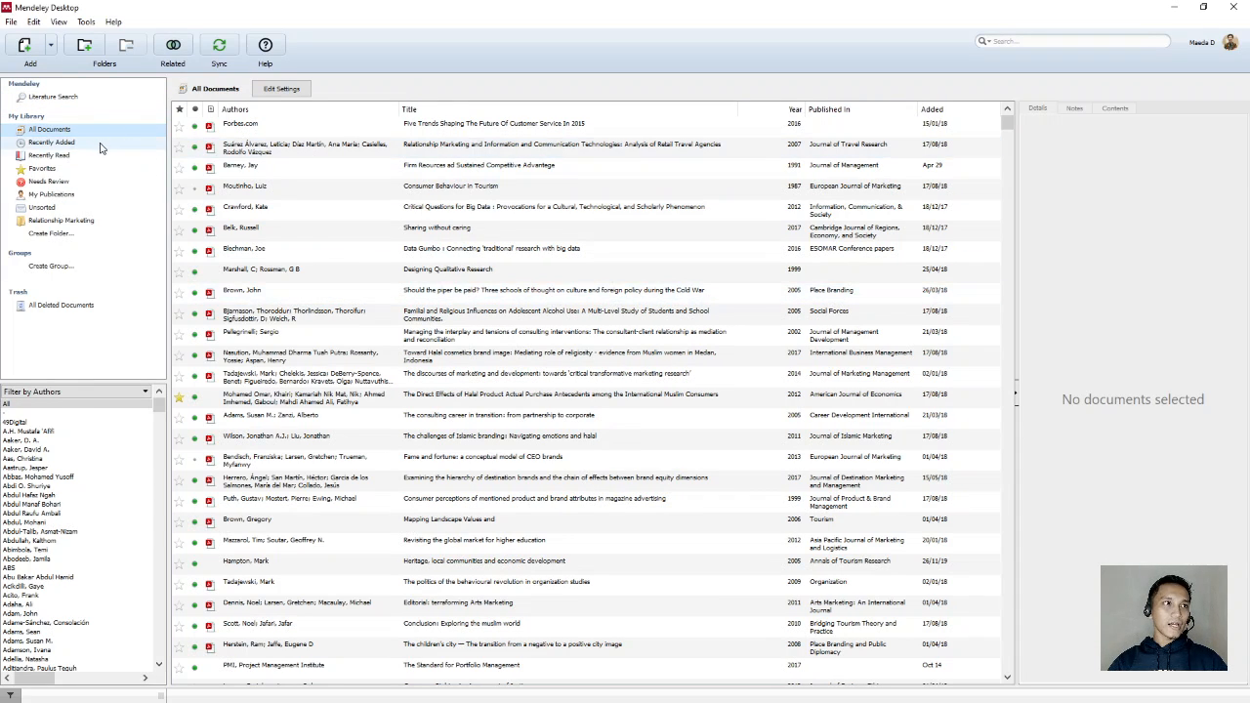
left_click(101, 147)
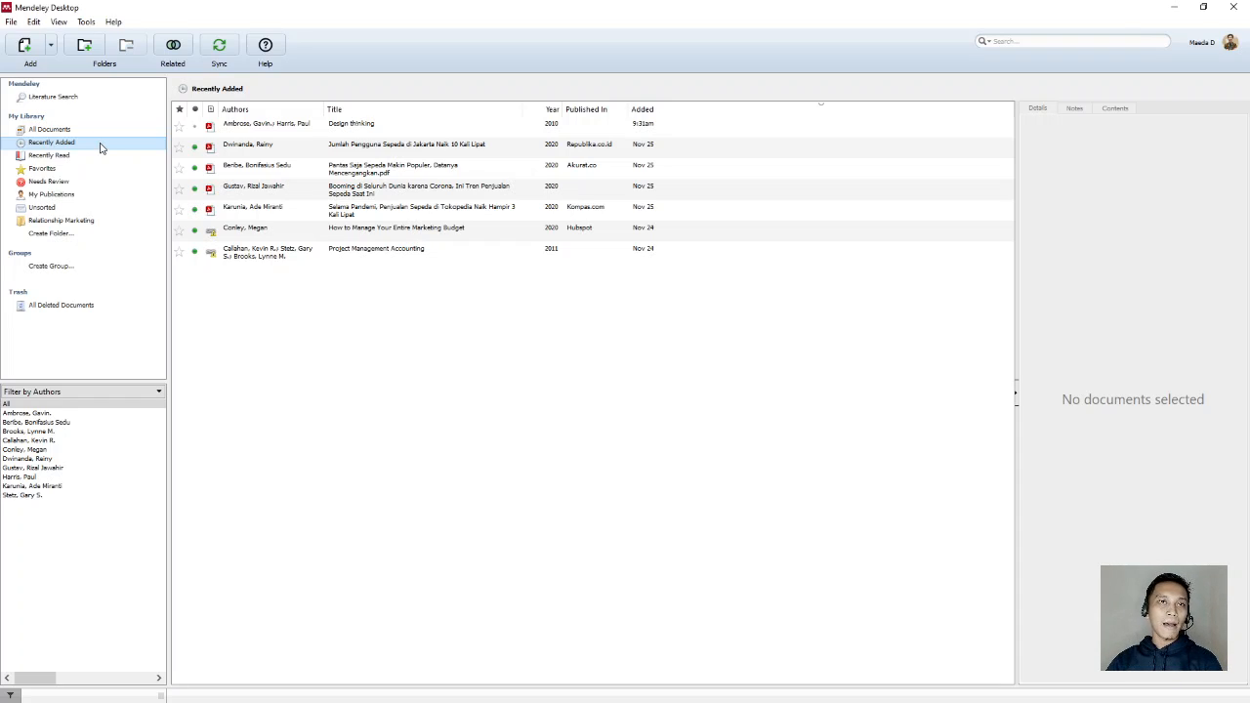
left_click(106, 156)
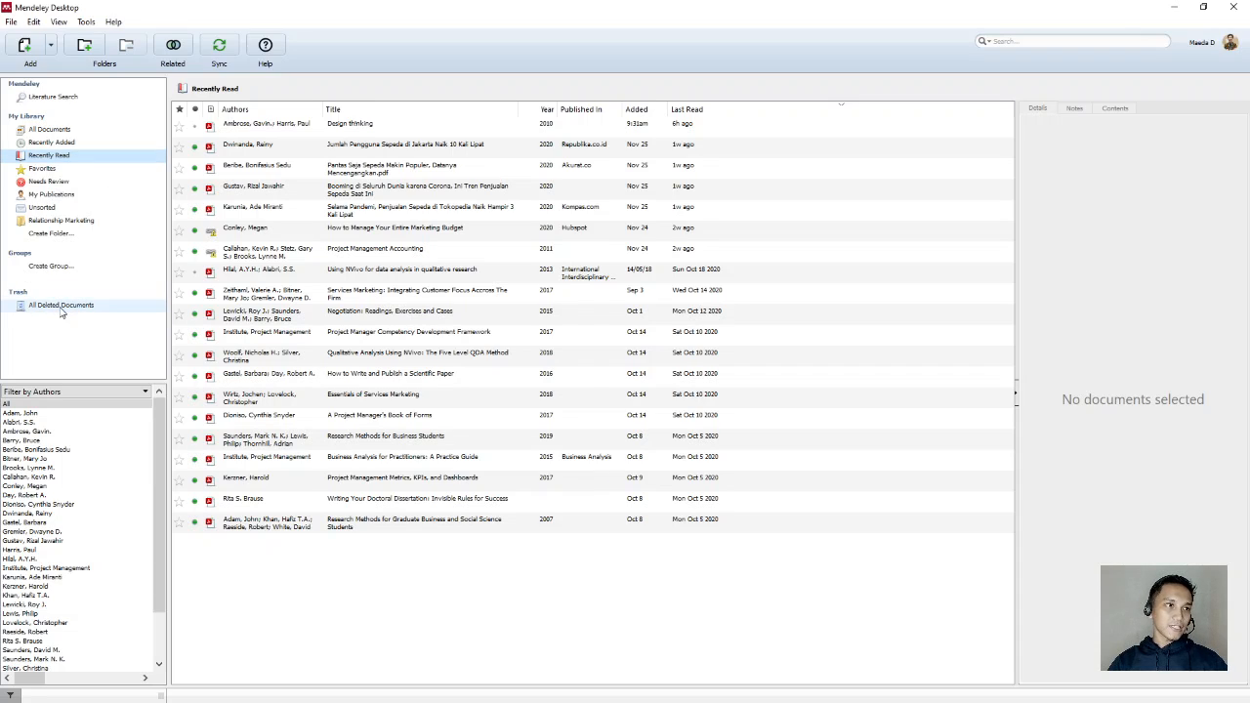
Step: Keep the filter set to Filter by Authors and sort the recently read documents by author from A to Z
left_click(90, 393)
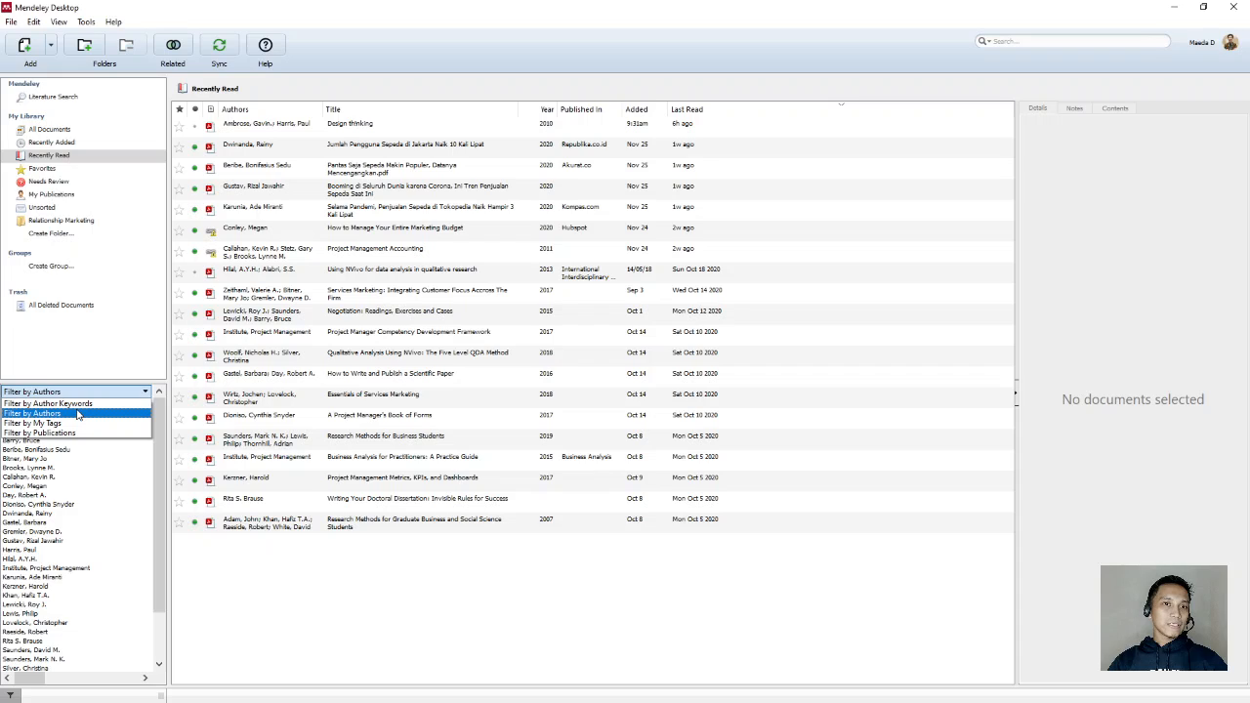
left_click(77, 414)
left_click(284, 110)
left_click(289, 110)
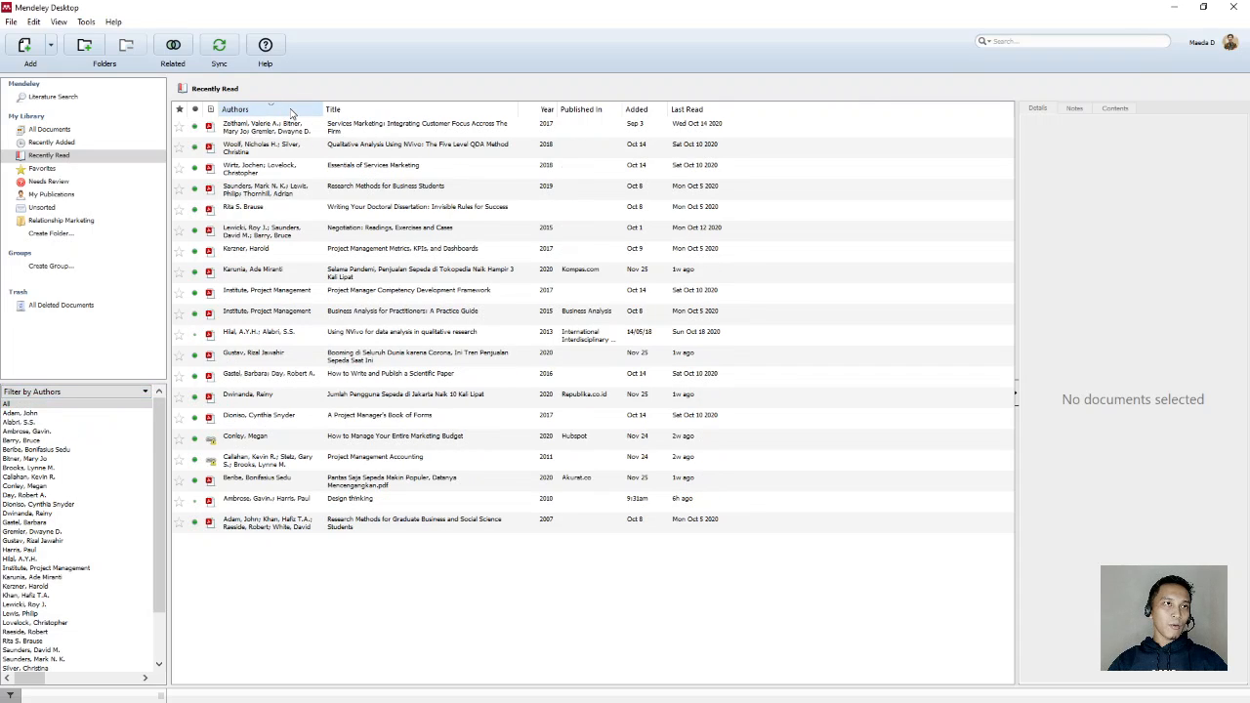
left_click(290, 113)
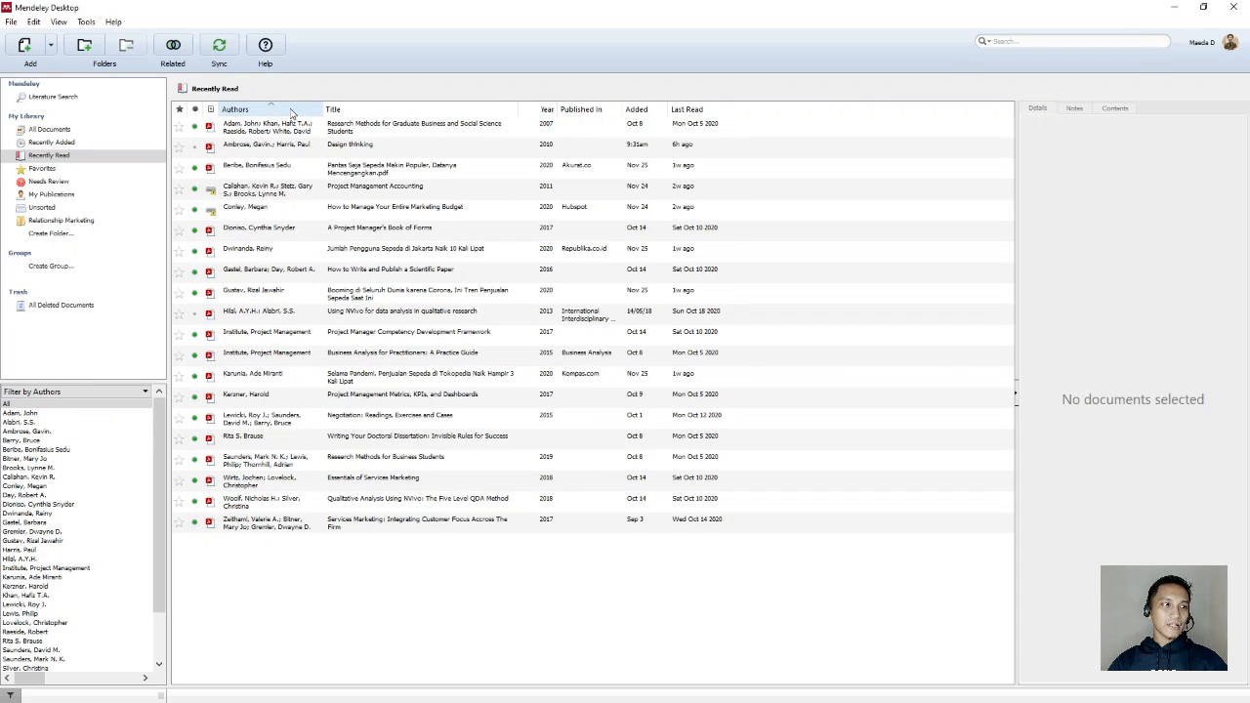
Step: List all documents in the library sorted by author and look through the entries
left_click(81, 135)
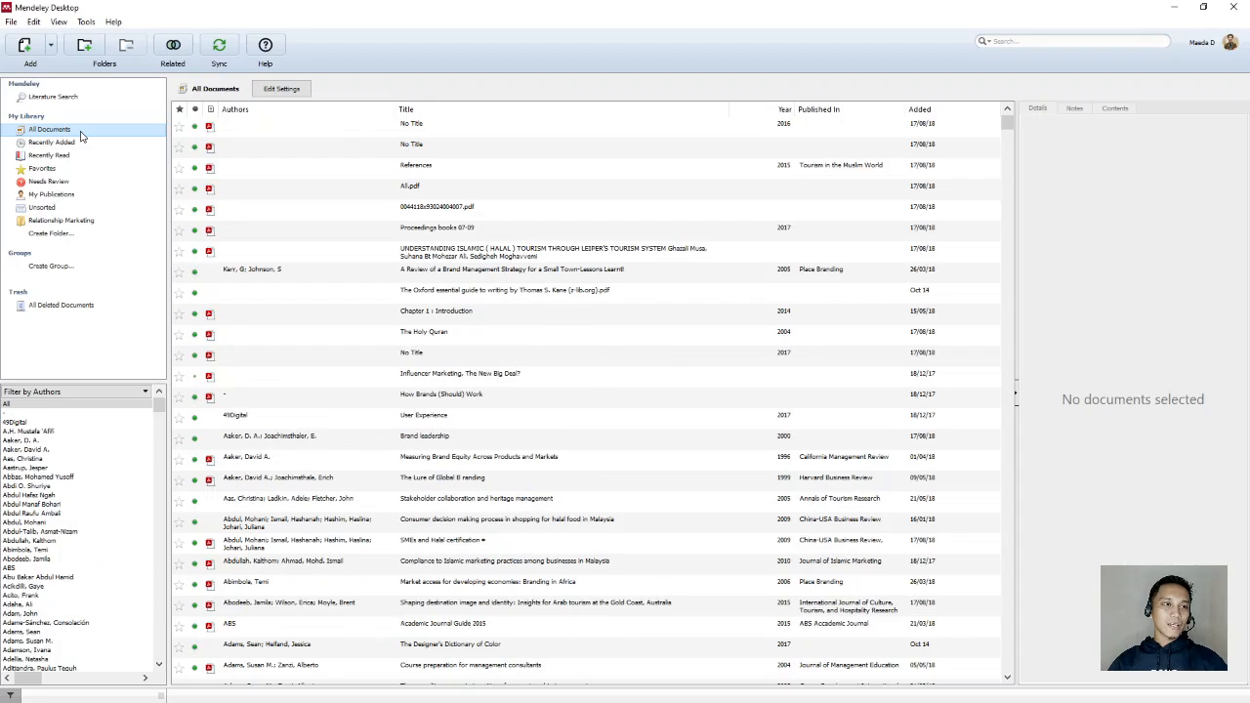
left_click(325, 110)
scroll(327, 273, "down", 20)
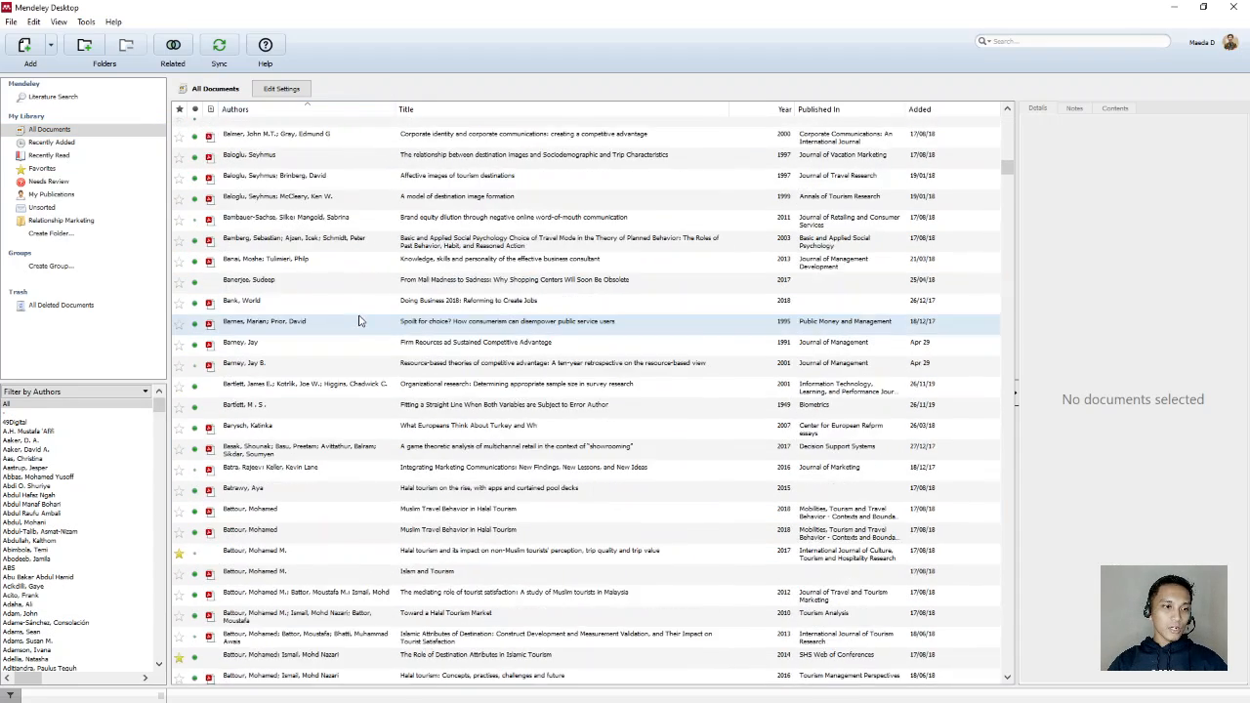
scroll(325, 356, "down", 4)
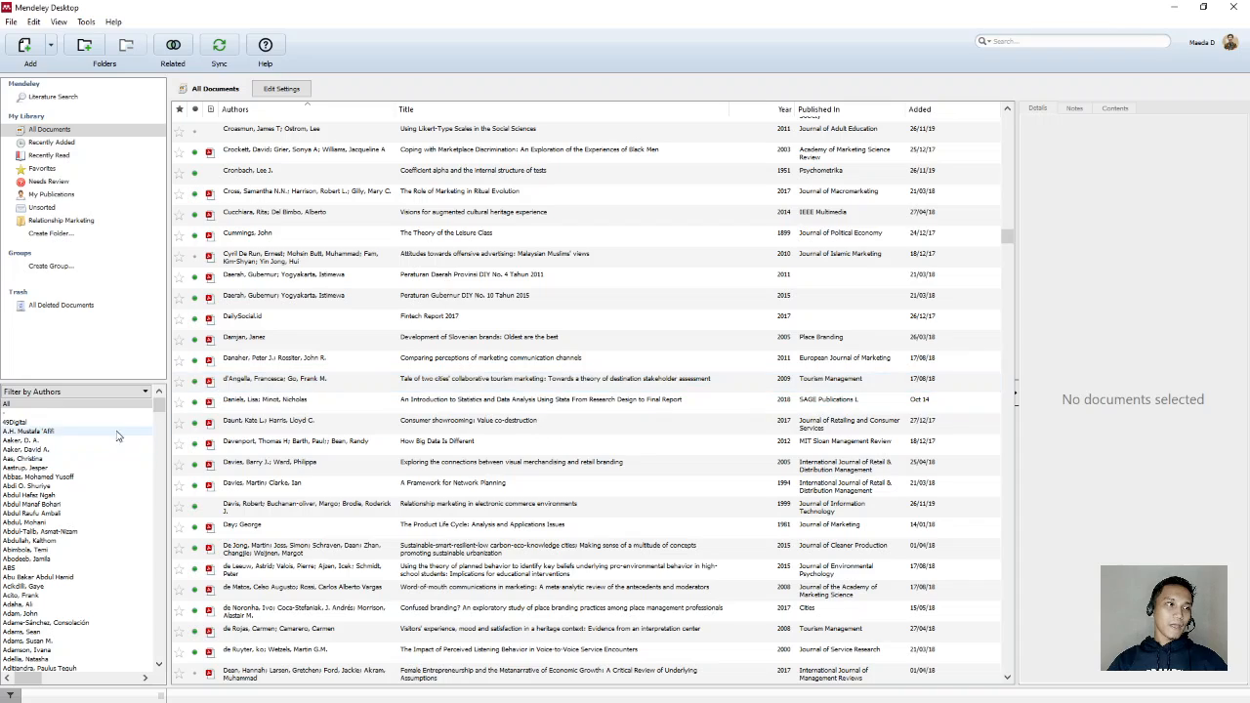
Step: Filter all documents by an author under B, and compare the Kotler entries, leaving the "Kotler, P" filter applied
left_click_drag(159, 406, 157, 442)
left_click(68, 524)
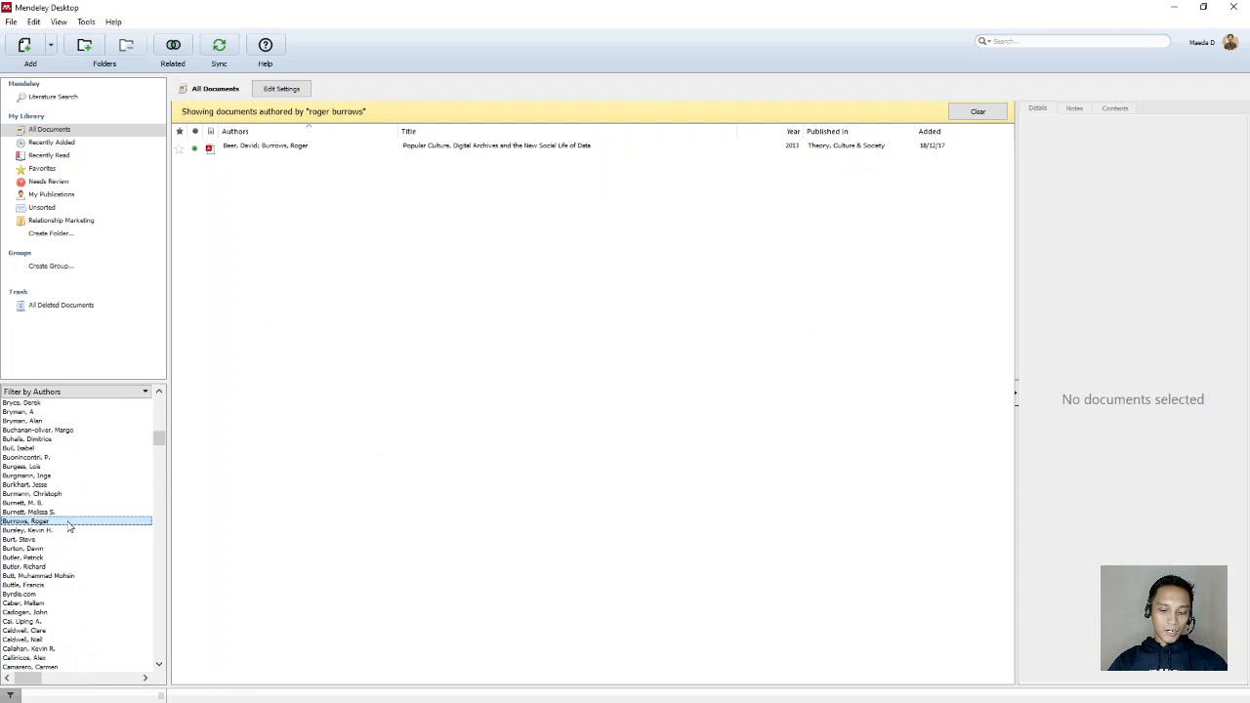
key("k")
scroll(73, 586, "down", 10)
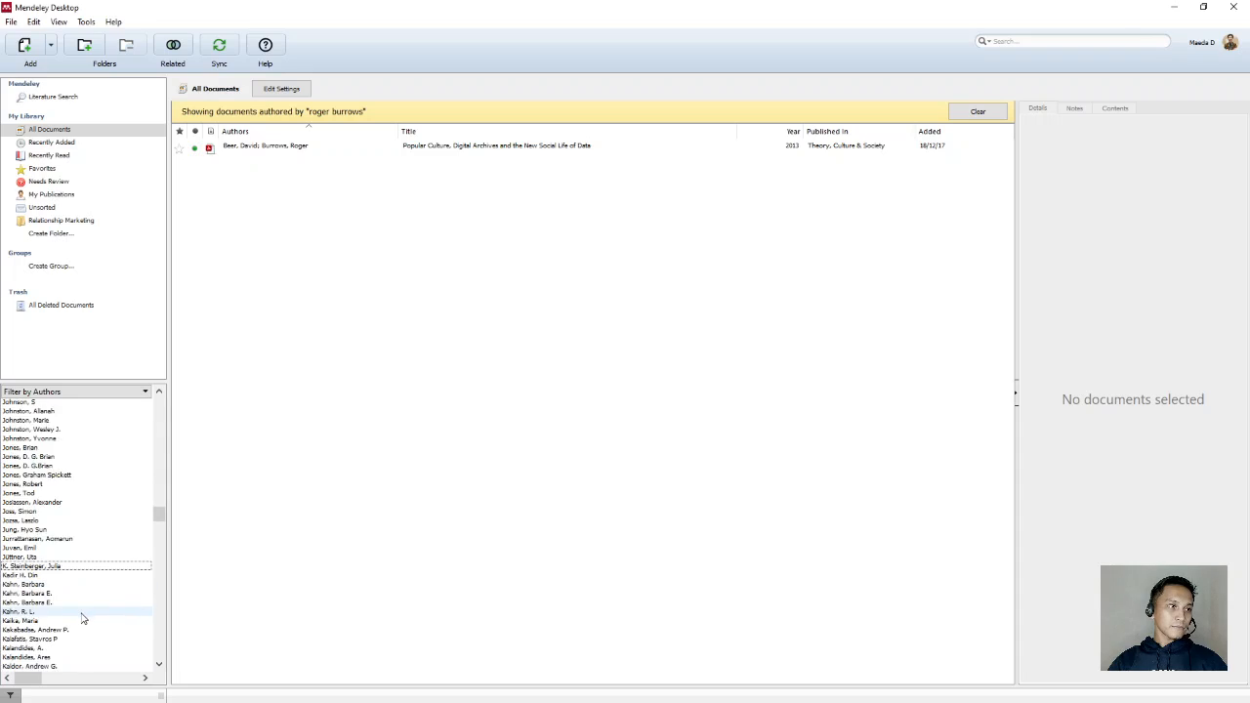
scroll(68, 590, "down", 10)
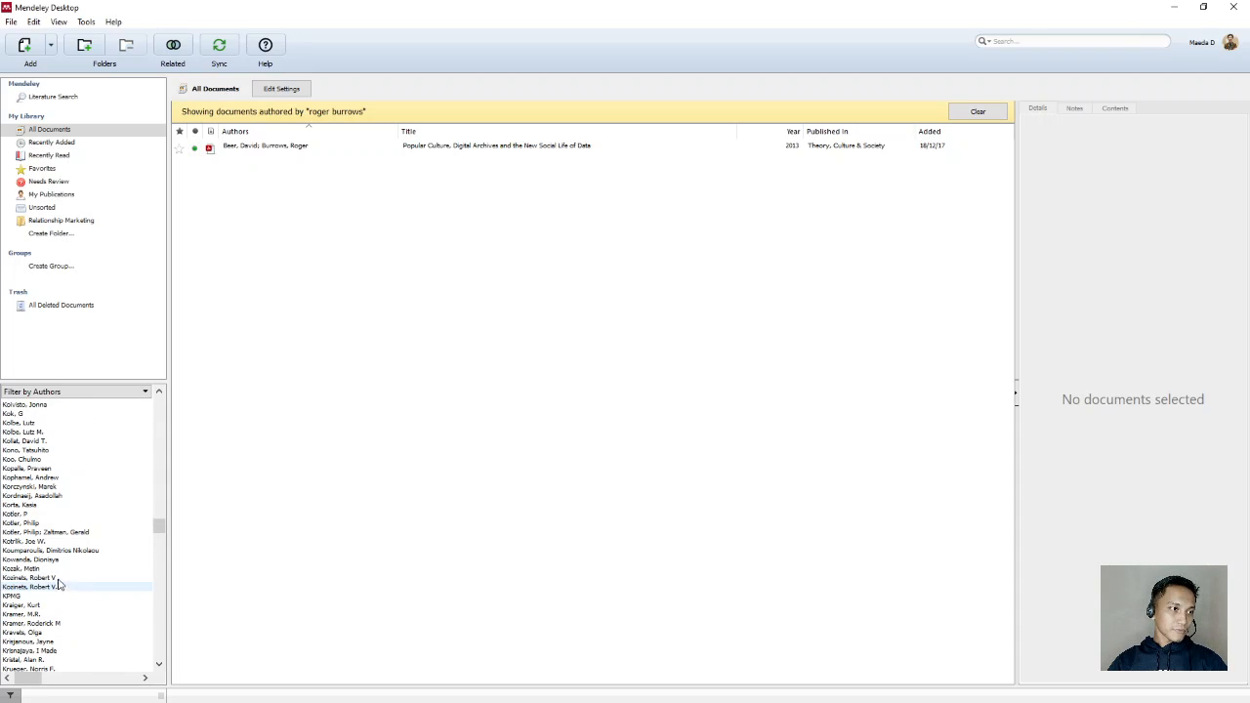
left_click(24, 523)
left_click(25, 514)
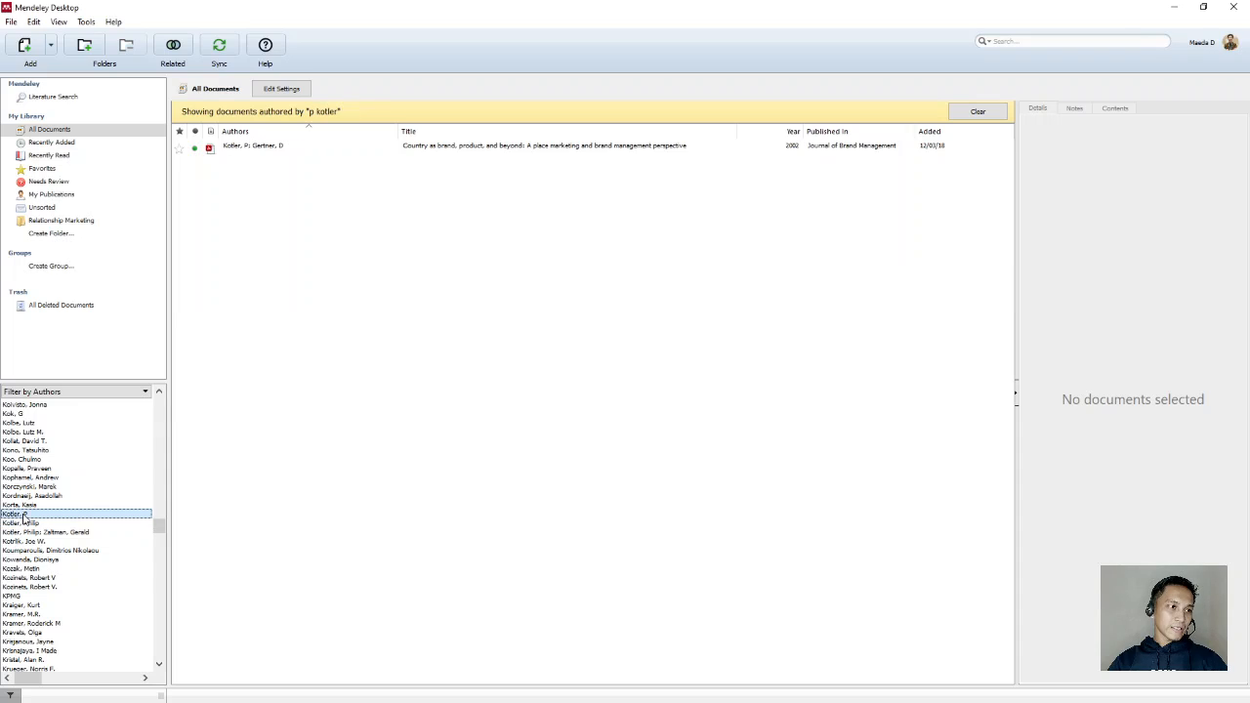
left_click(29, 532)
left_click(27, 523)
left_click(24, 515)
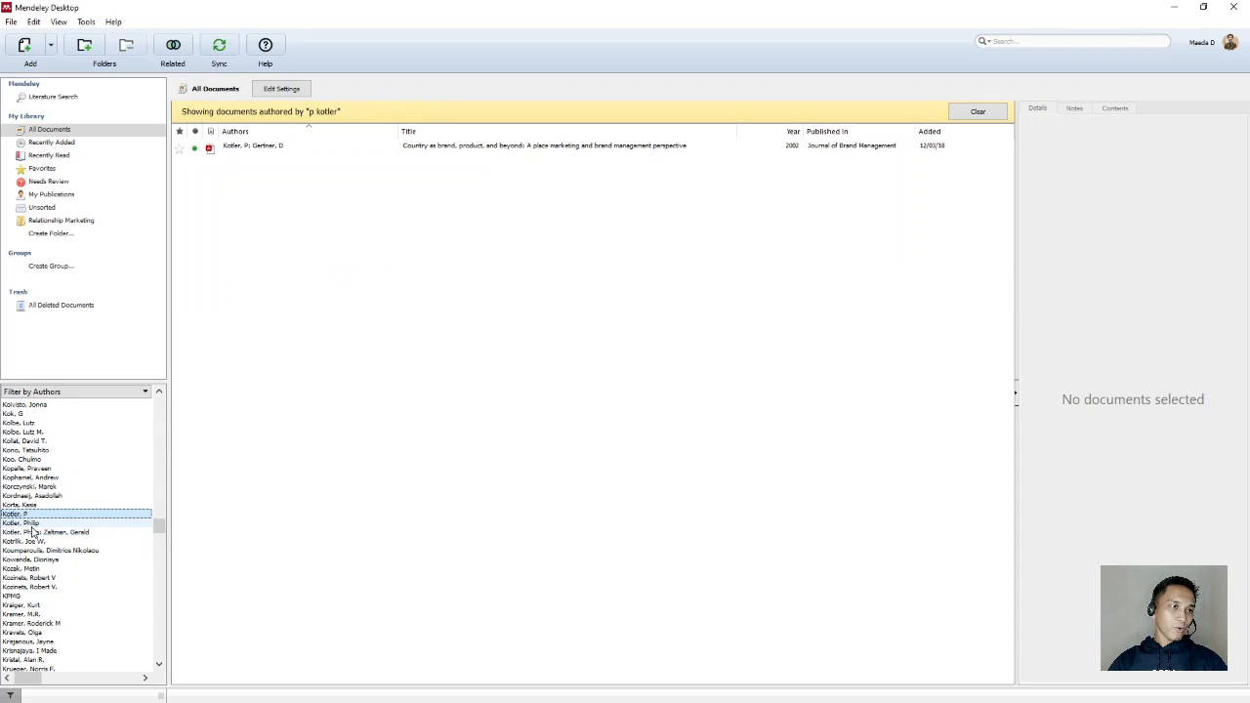
Step: Inspect the details of the "Country as brand, product, and beyond" article, including its editable author entries, and switch to another author's documents
left_click(28, 523)
left_click(26, 514)
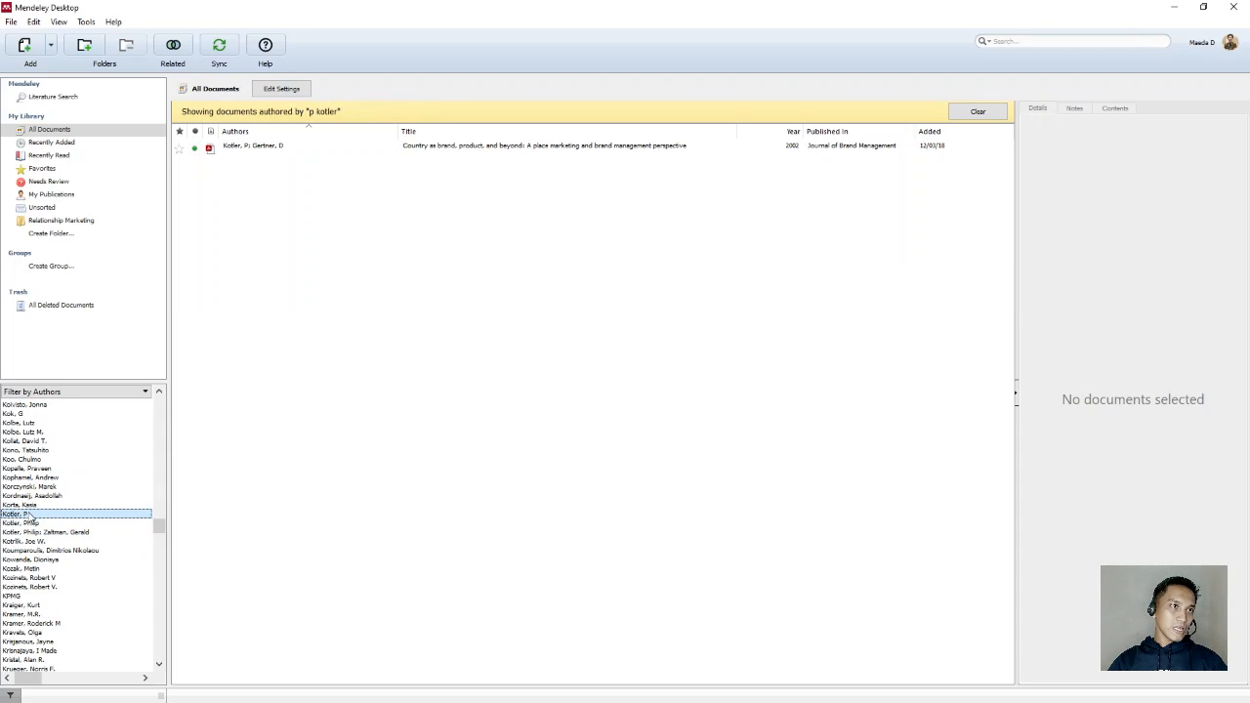
left_click(268, 148)
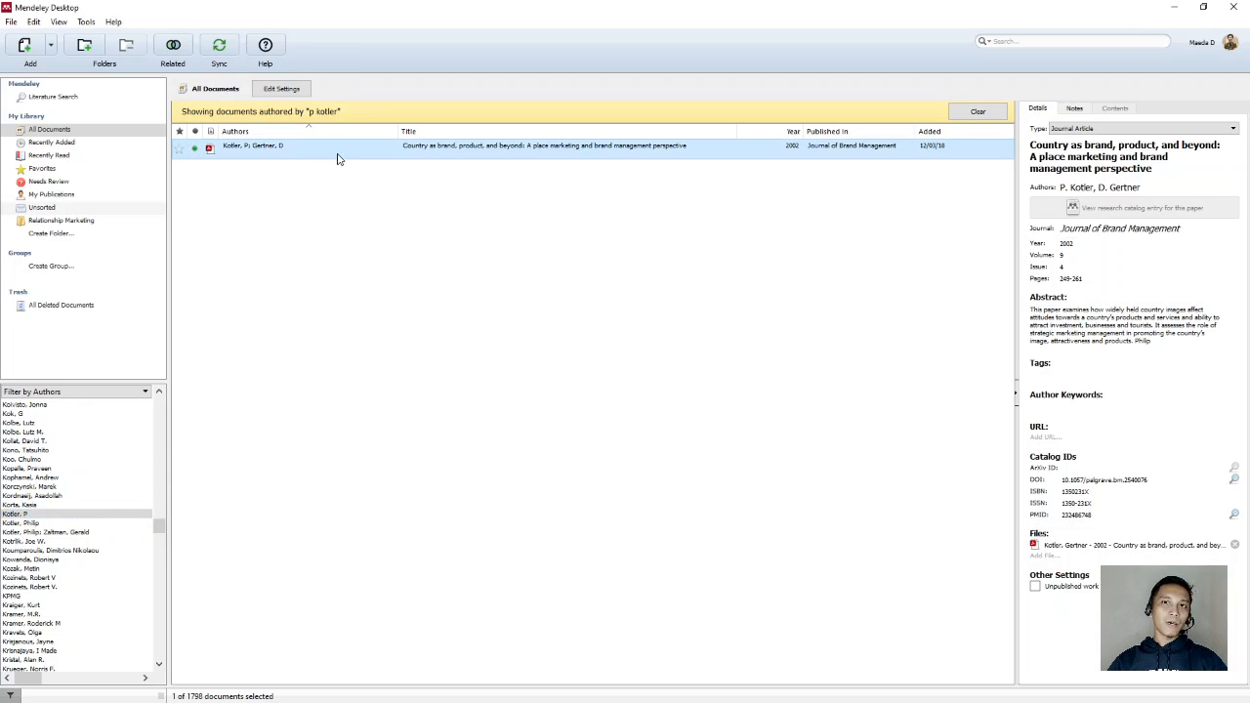
left_click(1082, 192)
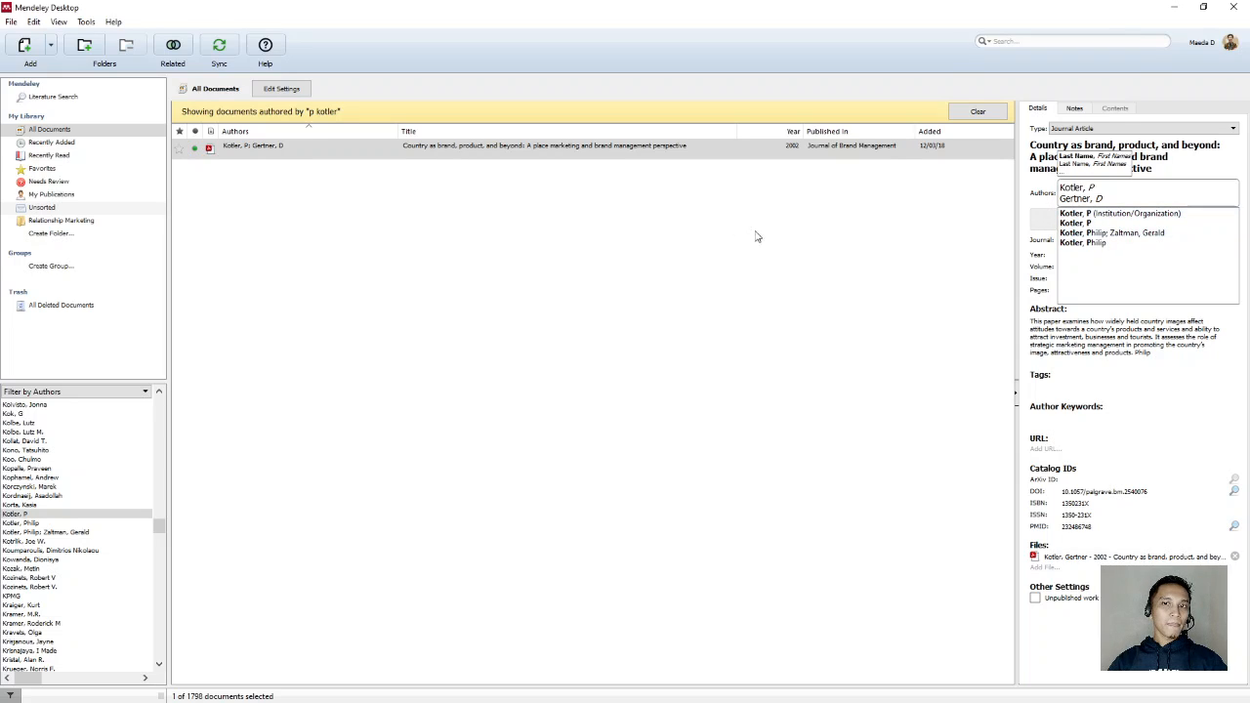
left_click(24, 477)
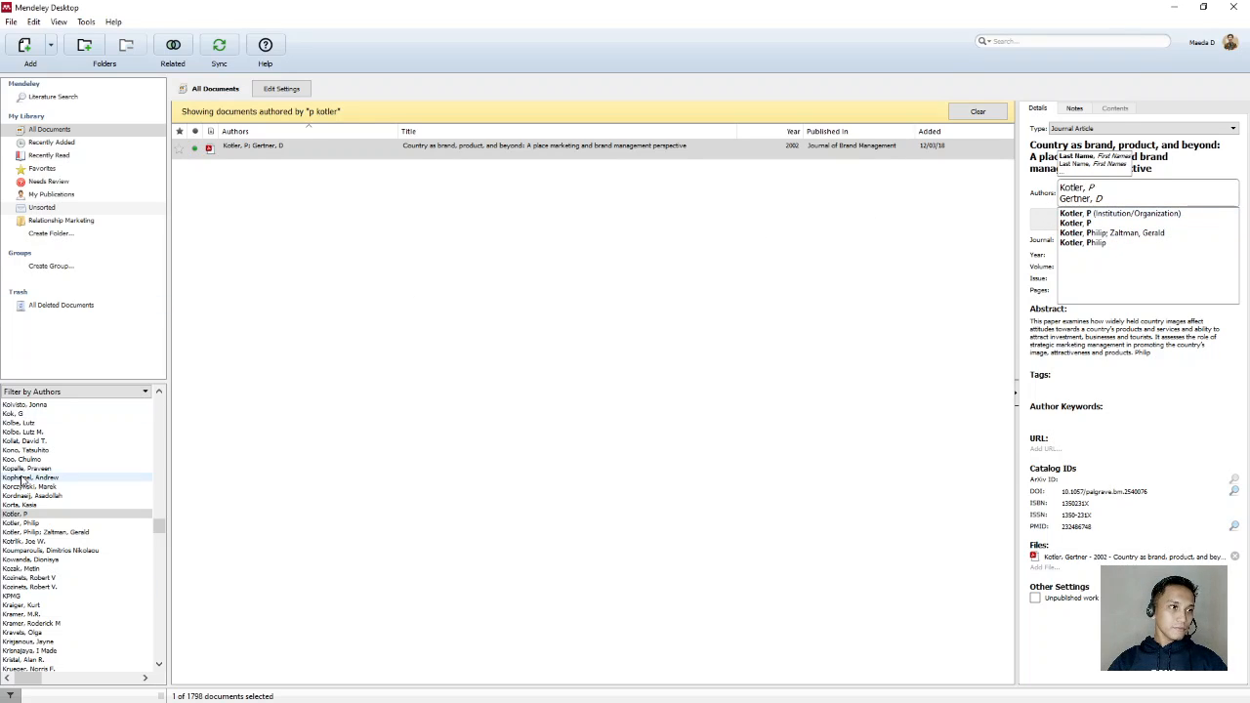
Step: Switch the library filter to Filter by Publications and show only the documents published in Asean Marketing Journal
left_click(109, 394)
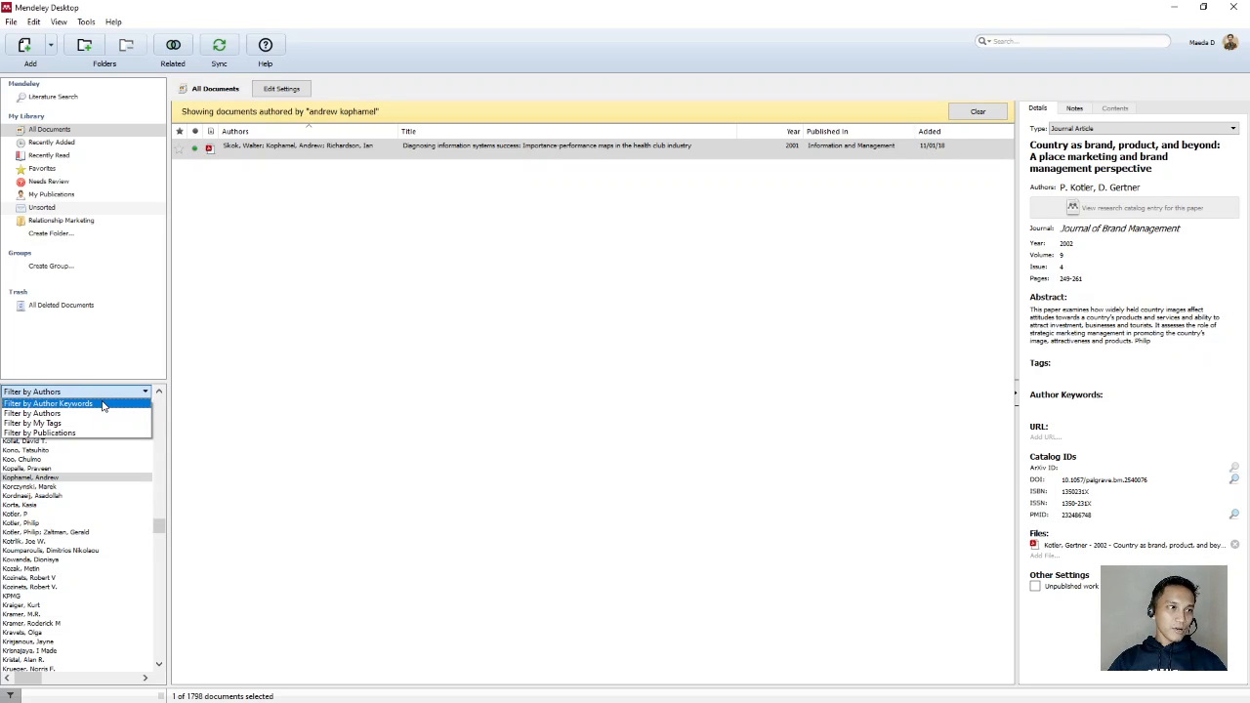
left_click(64, 436)
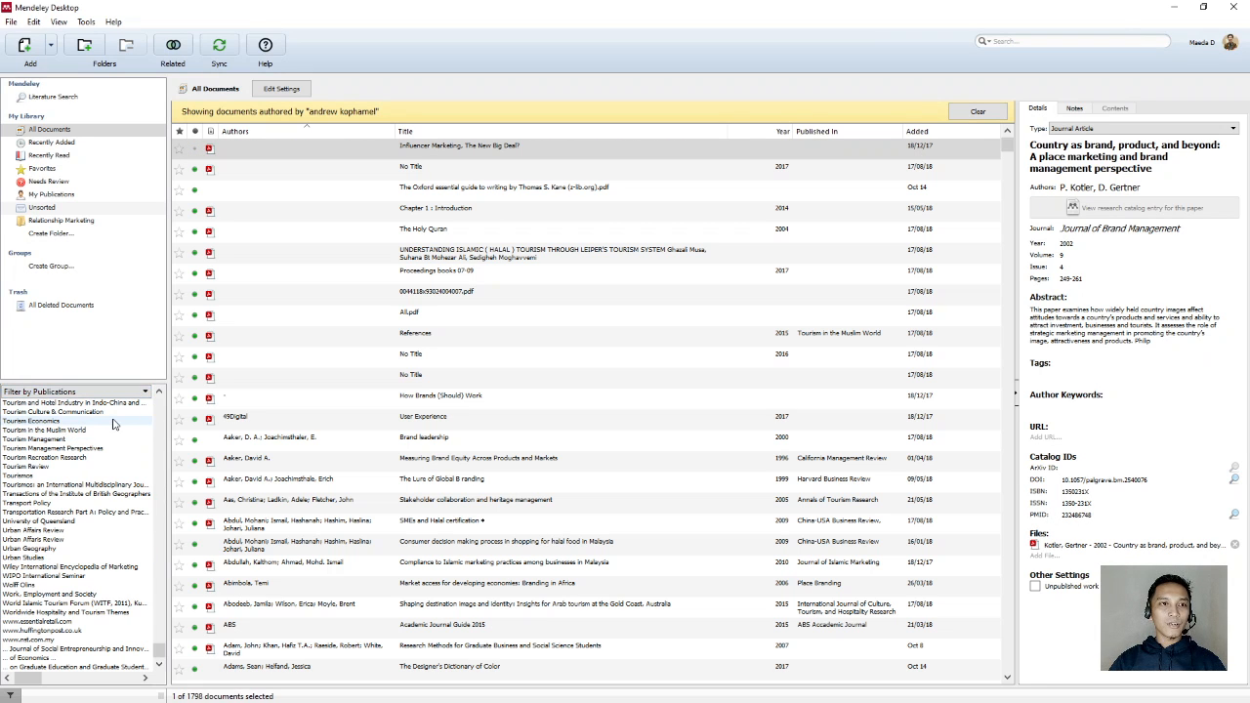
scroll(88, 527, "up", 15)
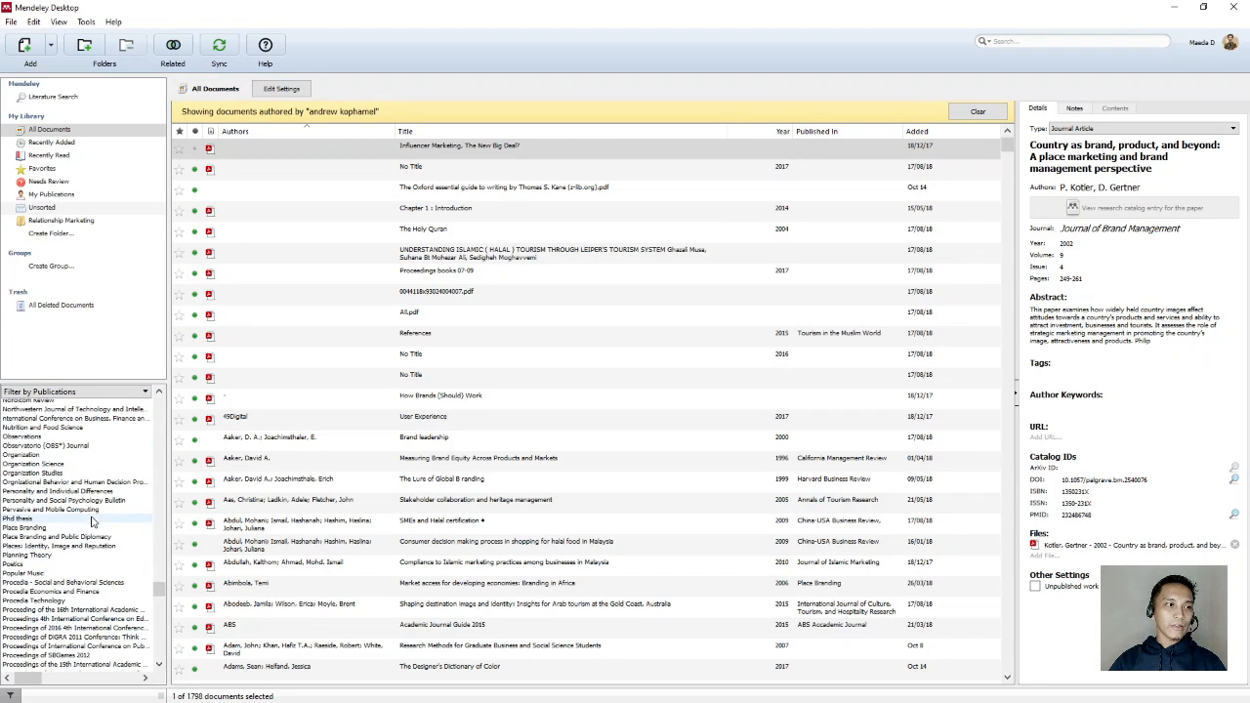
left_click_drag(154, 590, 159, 408)
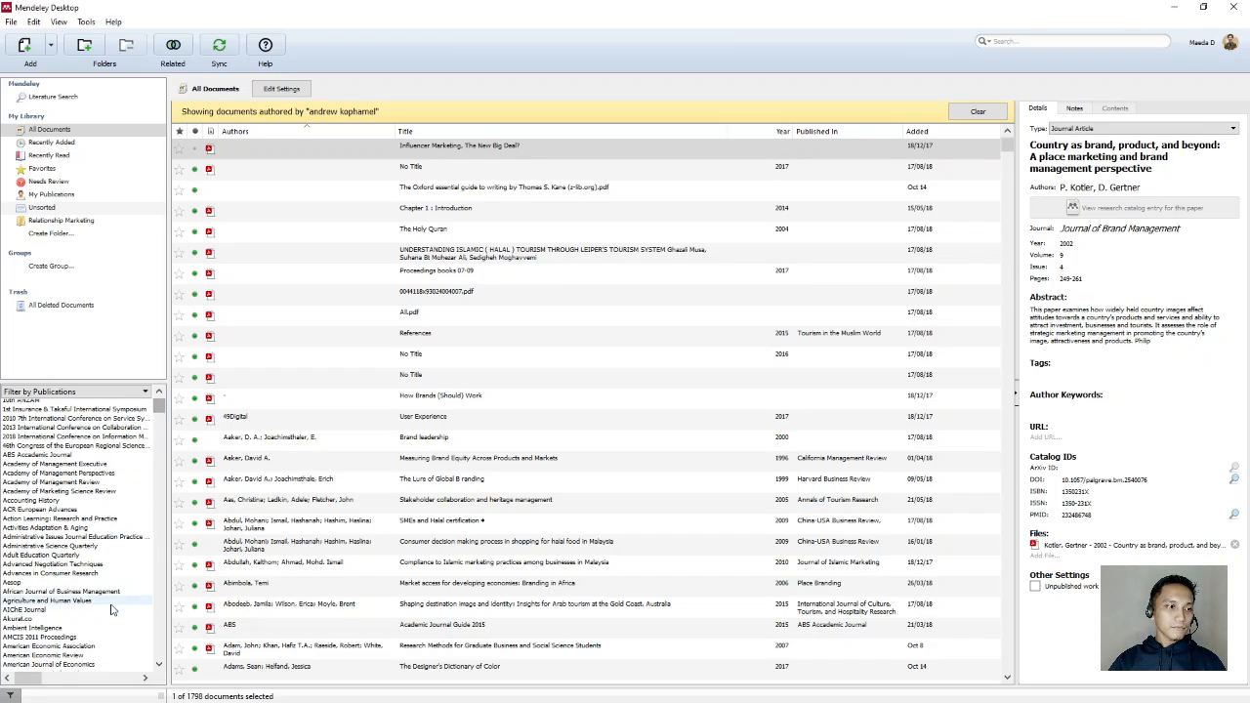
scroll(78, 639, "down", 7)
left_click(92, 545)
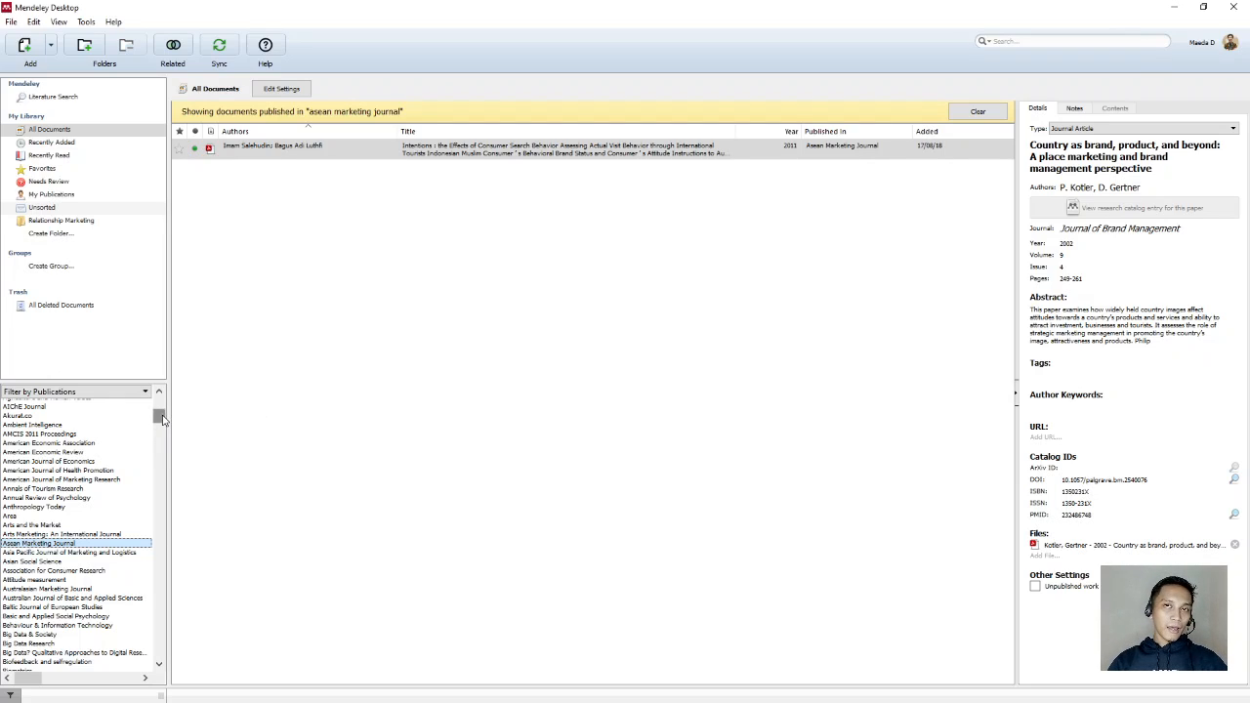
Step: Reset the publication filter to All, keeping Filter by Publications, so the whole library is listed
left_click_drag(163, 419, 162, 404)
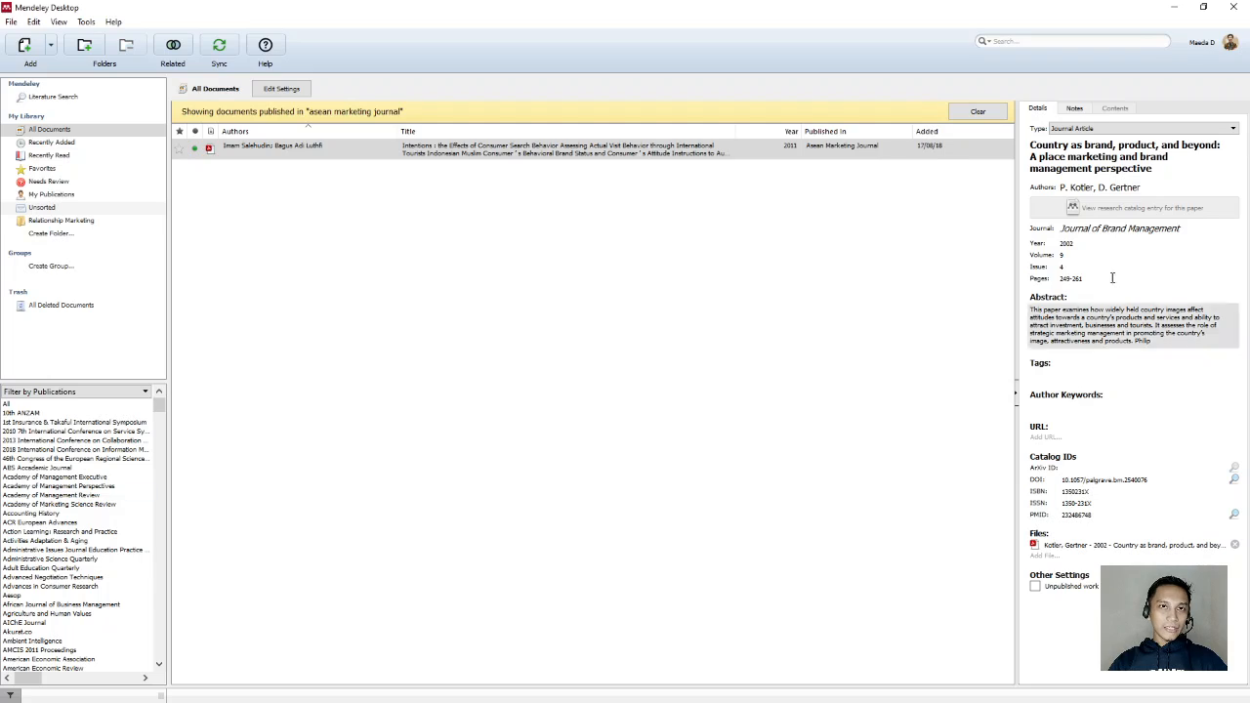
left_click(358, 233)
left_click(358, 238)
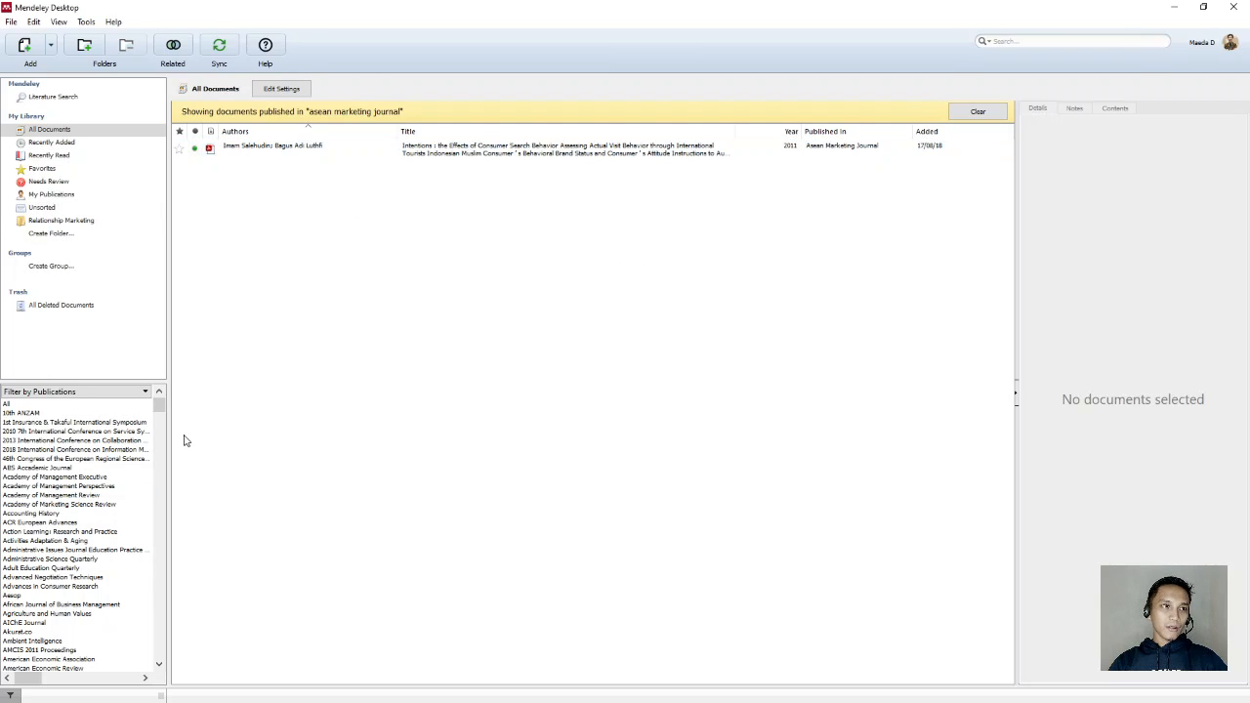
left_click(83, 391)
left_click(232, 364)
left_click(110, 406)
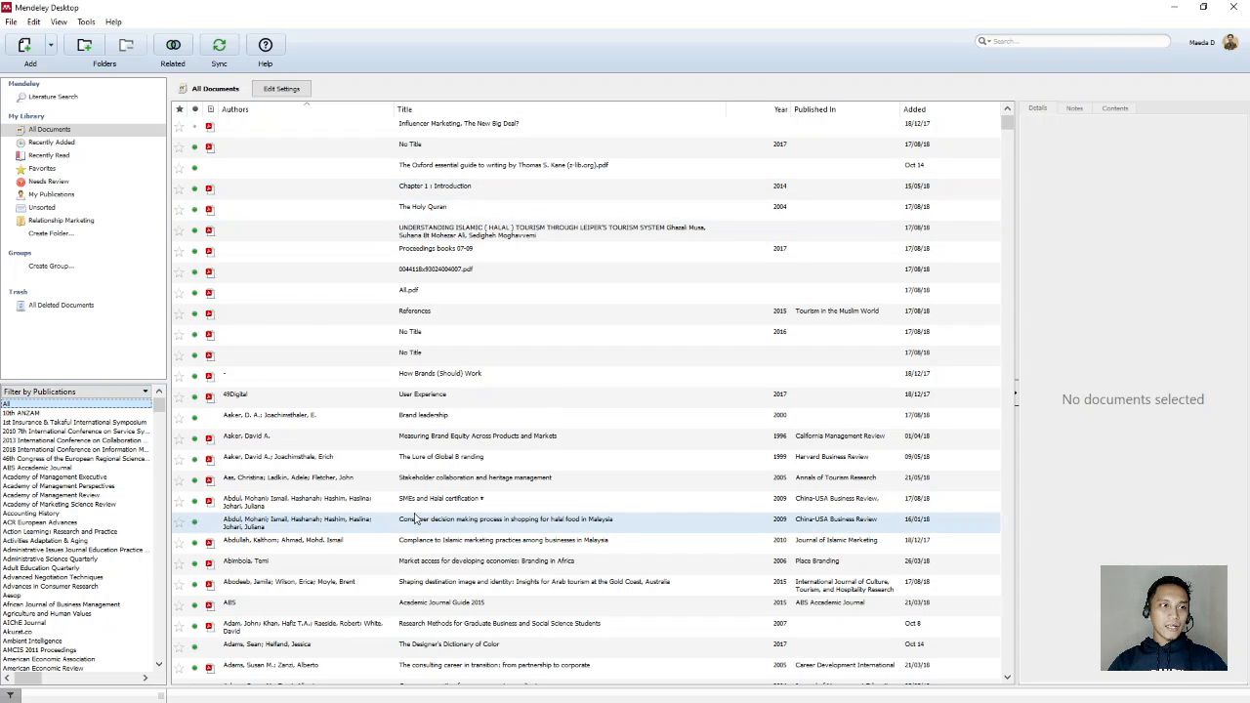
Step: View the details of the starred article "Management consultant meets a potential client for the first time" and browse the library list
scroll(414, 518, "down", 8)
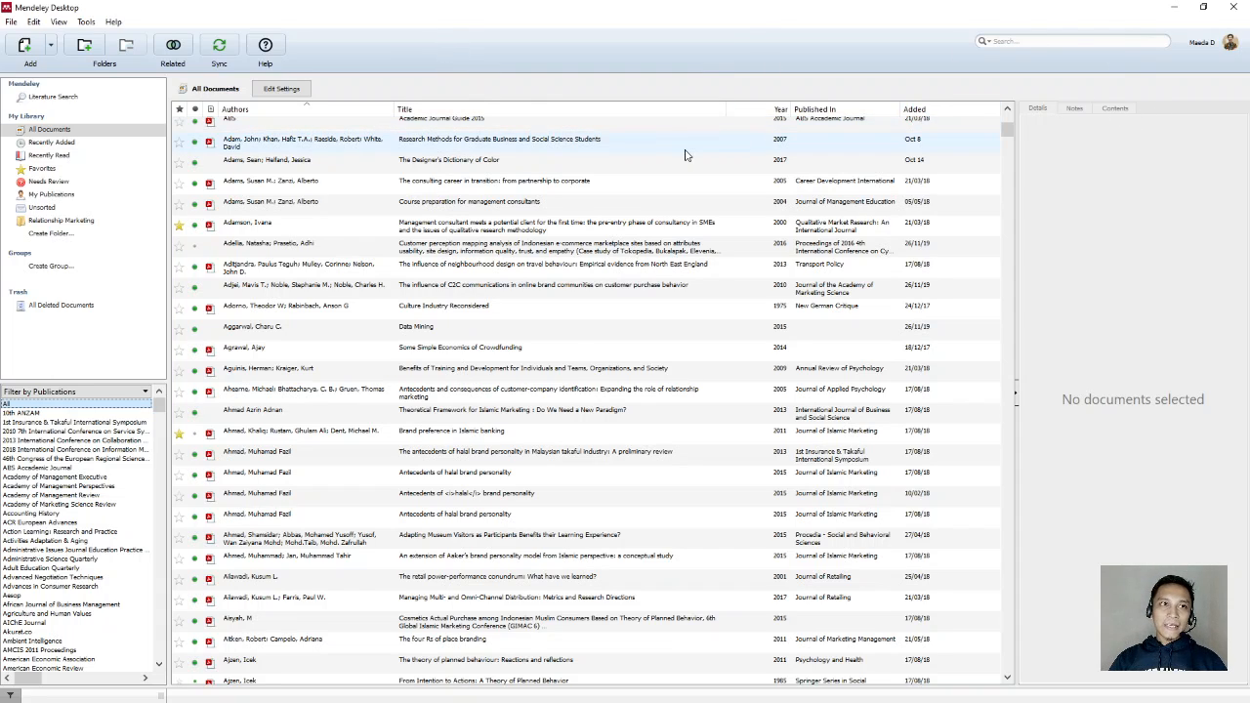
left_click(468, 227)
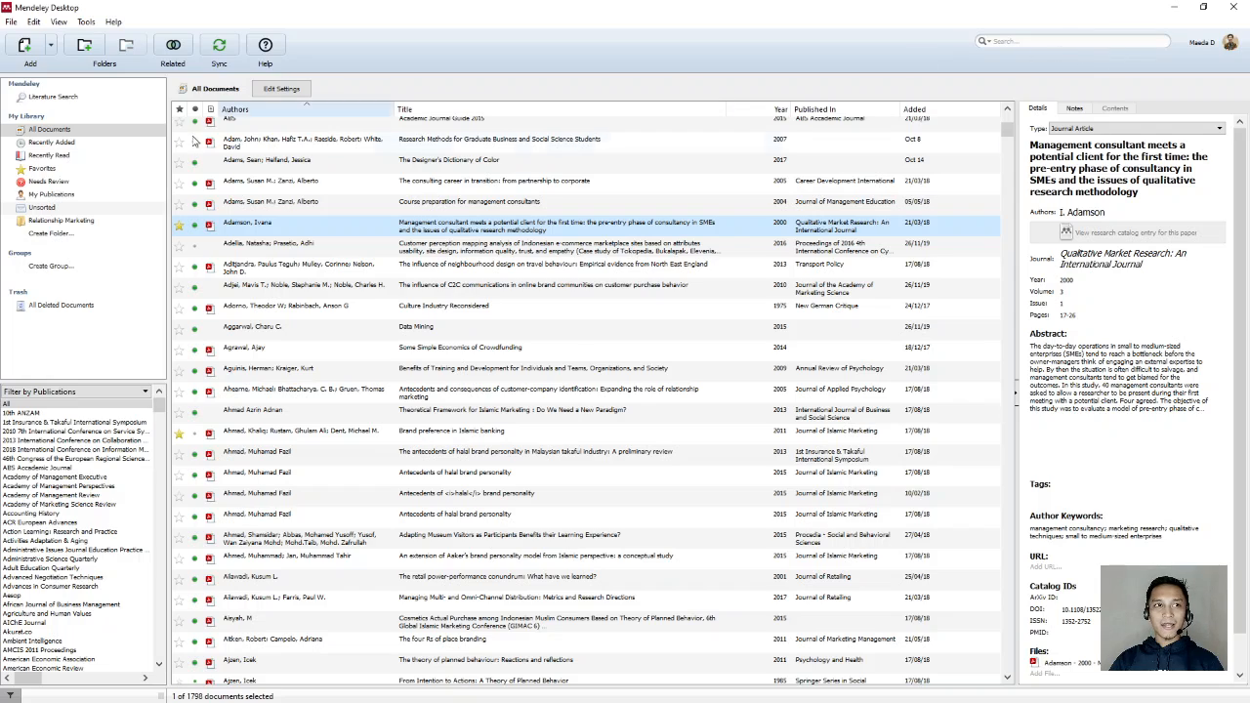
scroll(447, 322, "down", 20)
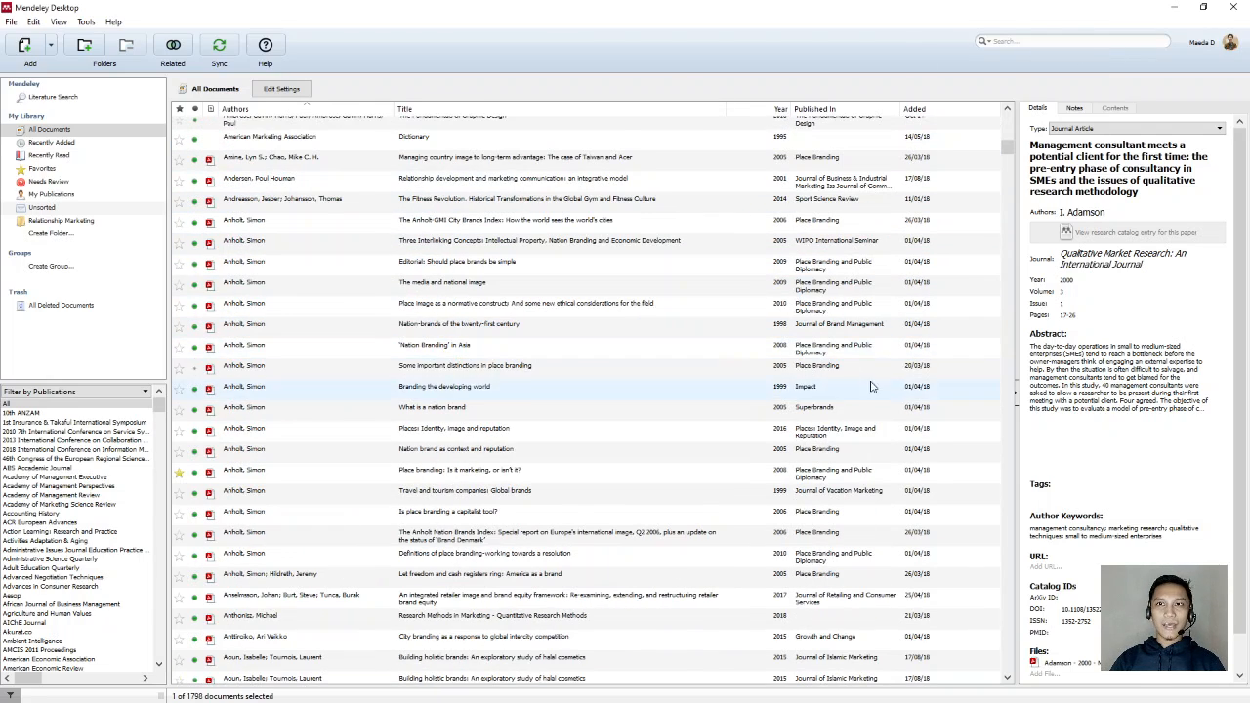
scroll(456, 397, "down", 10)
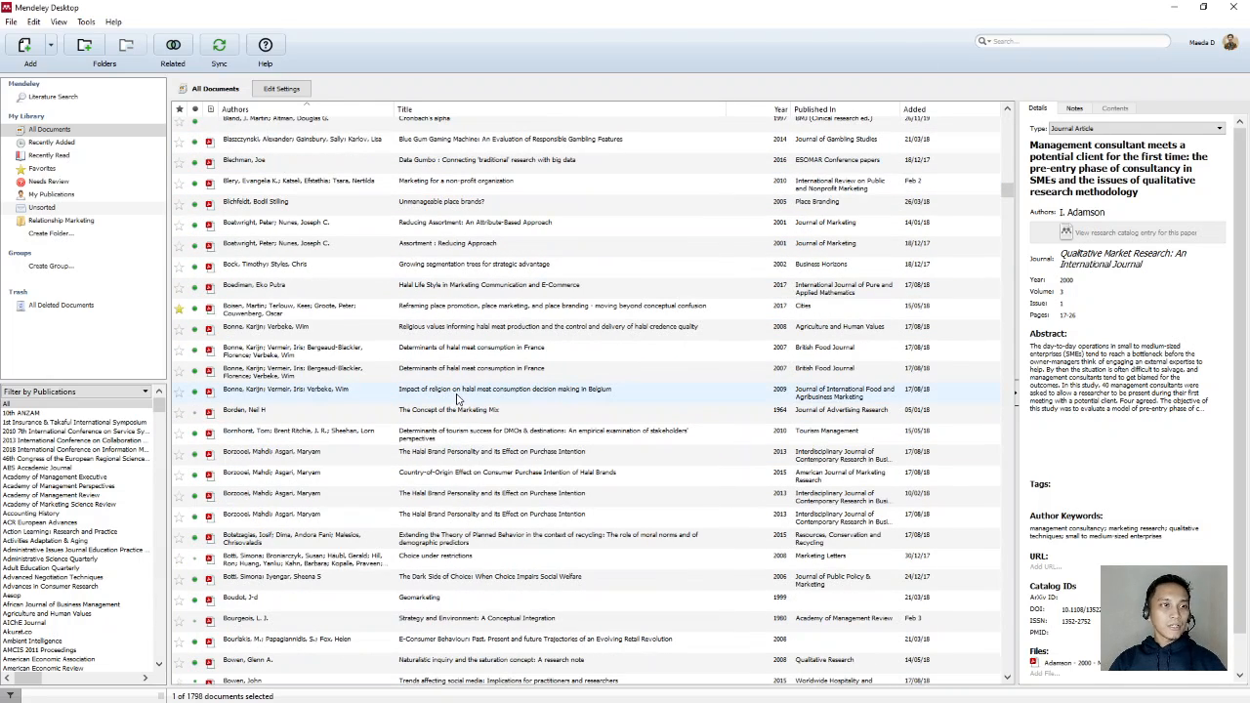
scroll(456, 397, "down", 20)
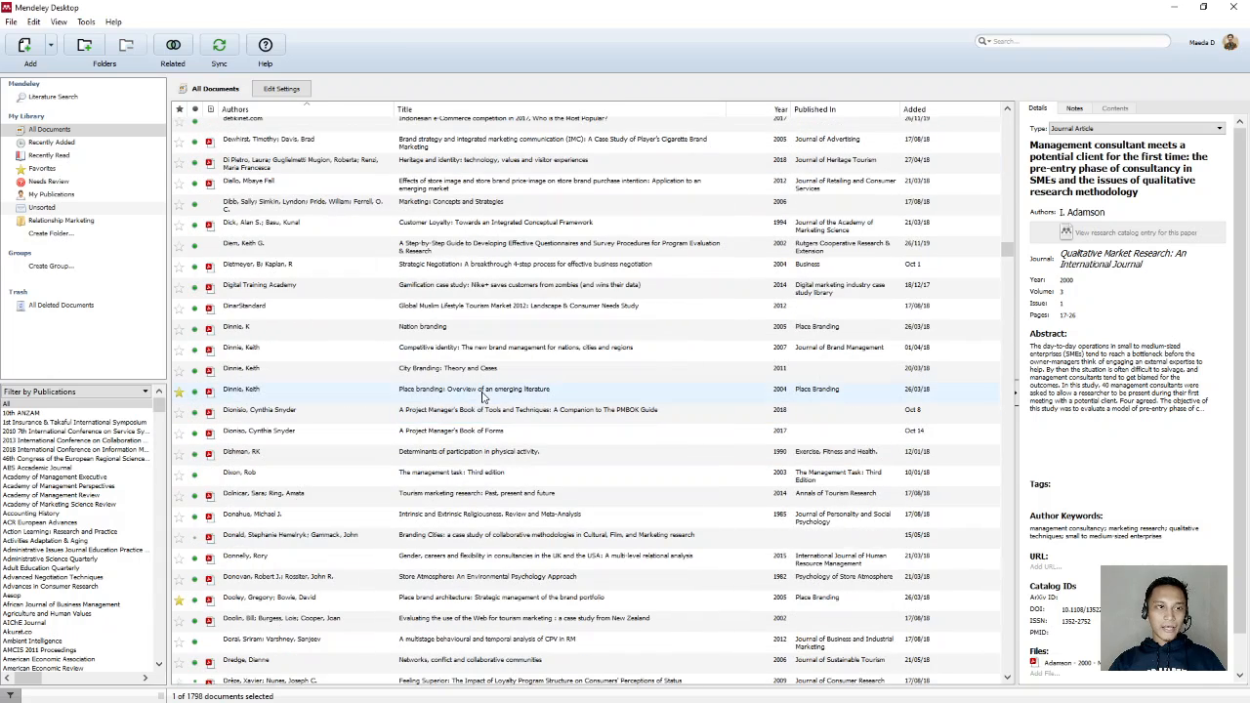
scroll(481, 395, "down", 10)
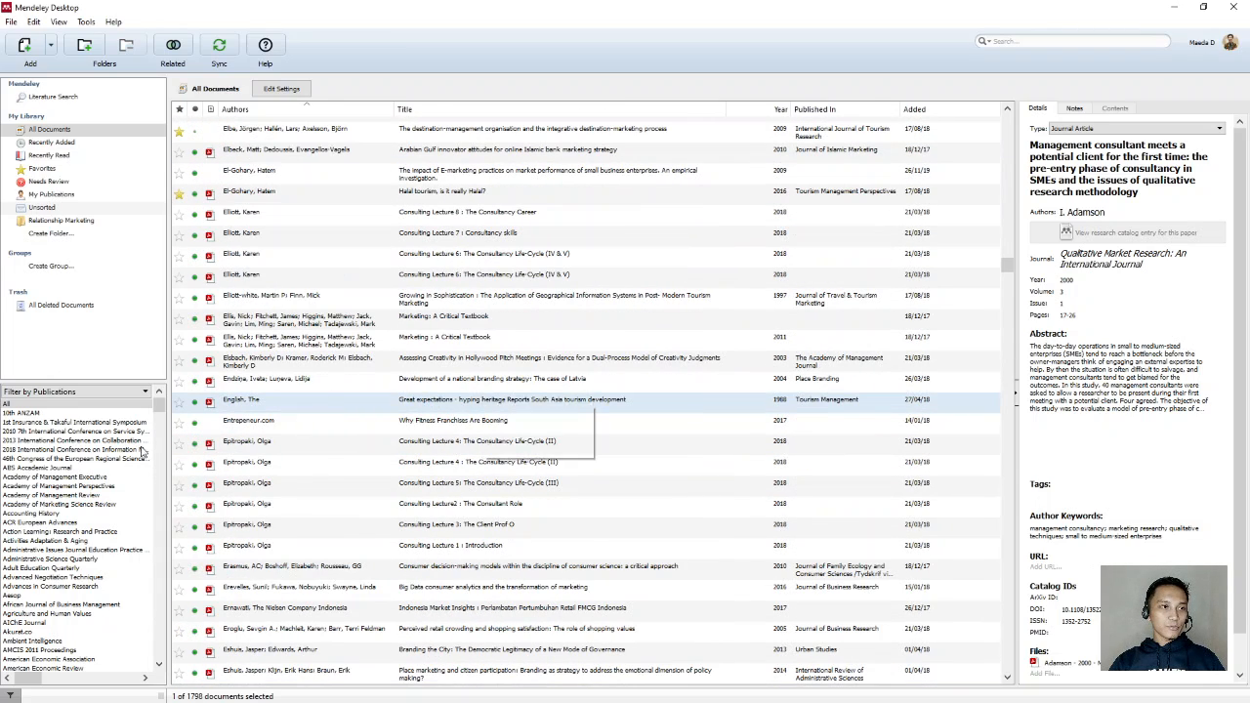
Step: Check the Author Keywords filter, switch to Filter by Authors, and show documents by the author of "Place branding: Overview of an emerging literature"
scroll(78, 524, "down", 5)
left_click(78, 391)
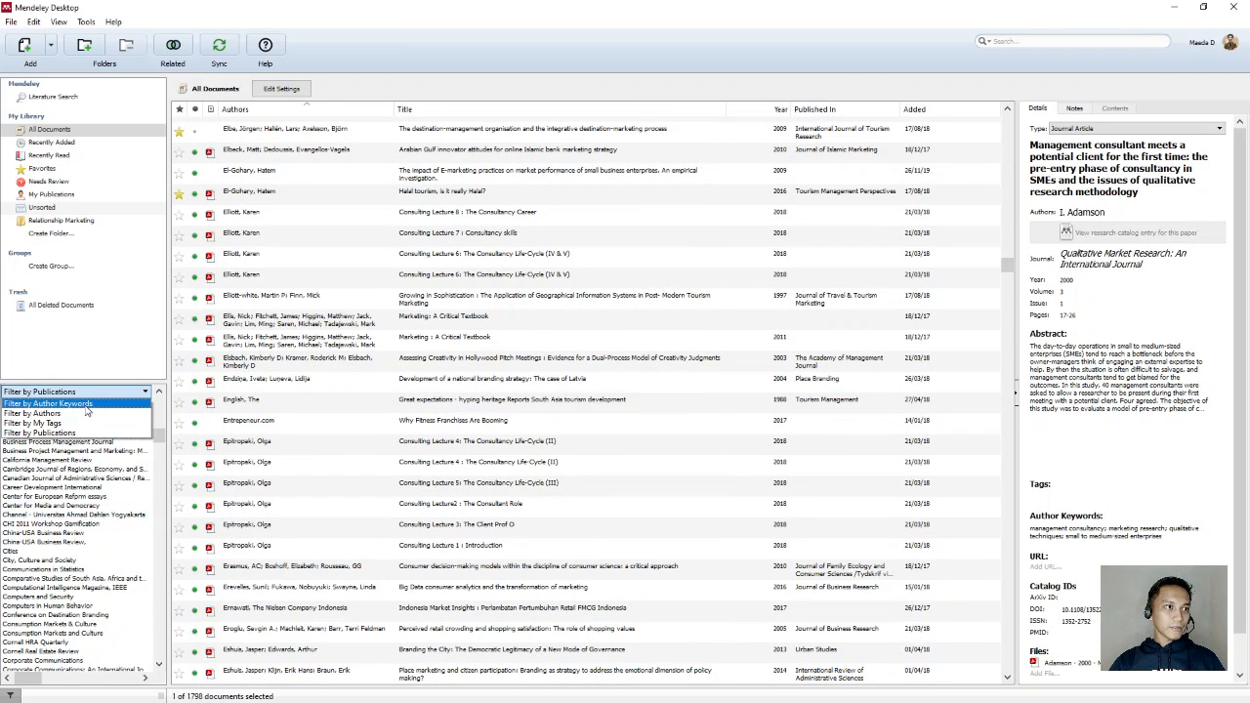
left_click(59, 403)
left_click(88, 392)
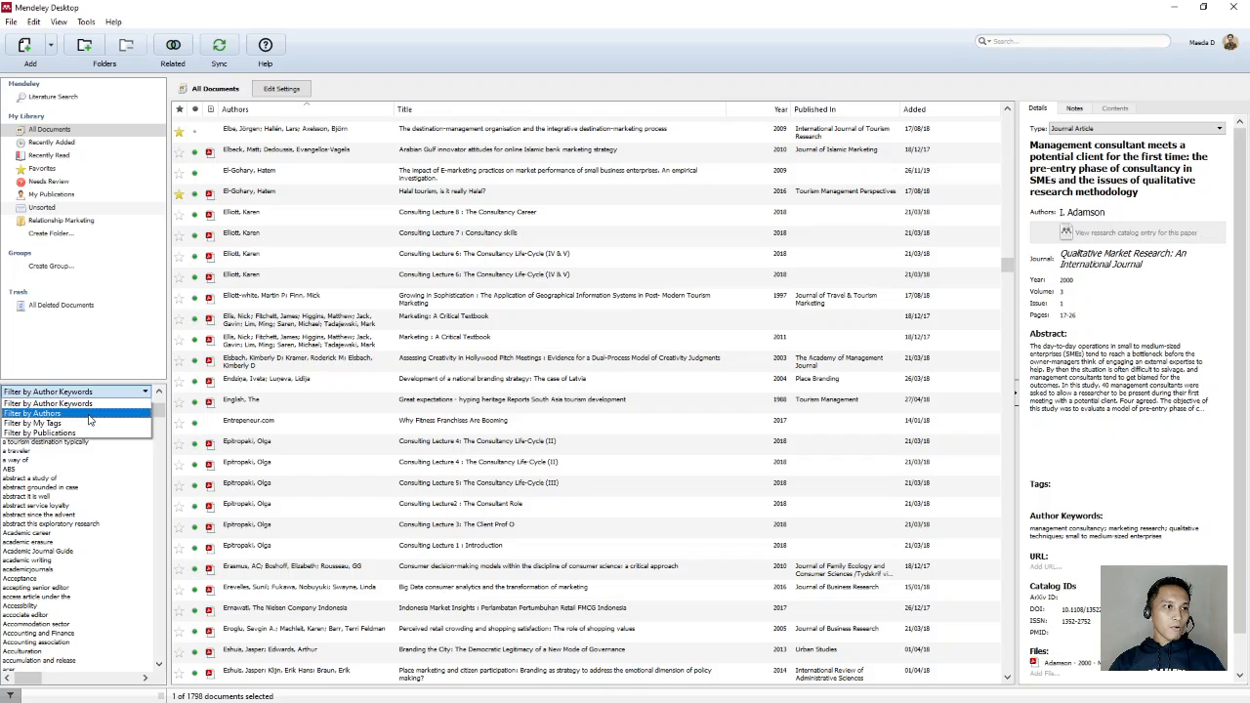
left_click(89, 417)
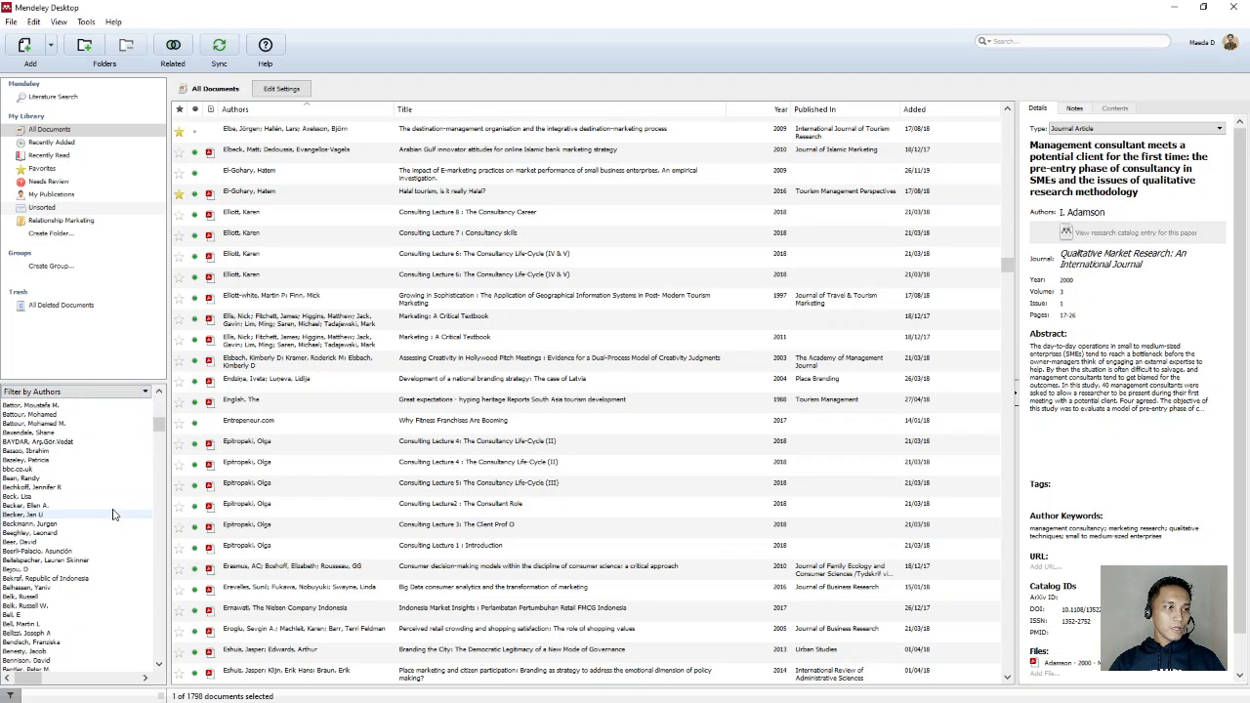
scroll(63, 527, "down", 5)
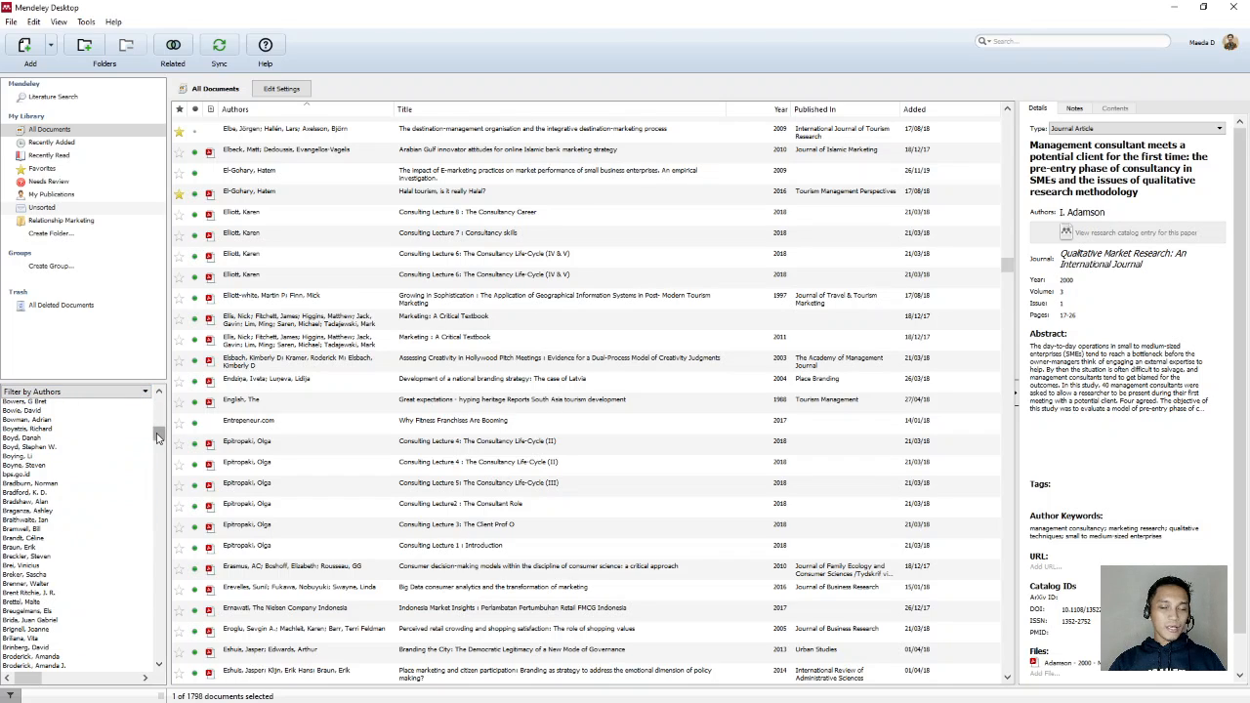
left_click_drag(157, 436, 160, 465)
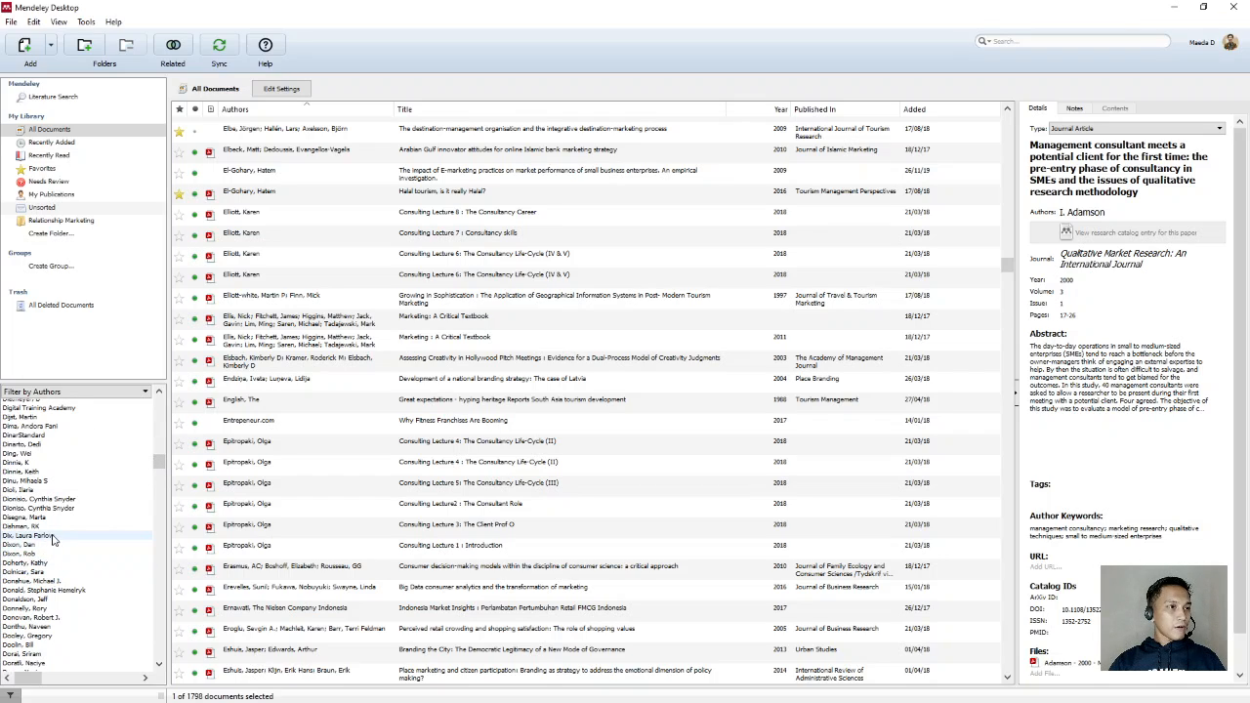
left_click(71, 472)
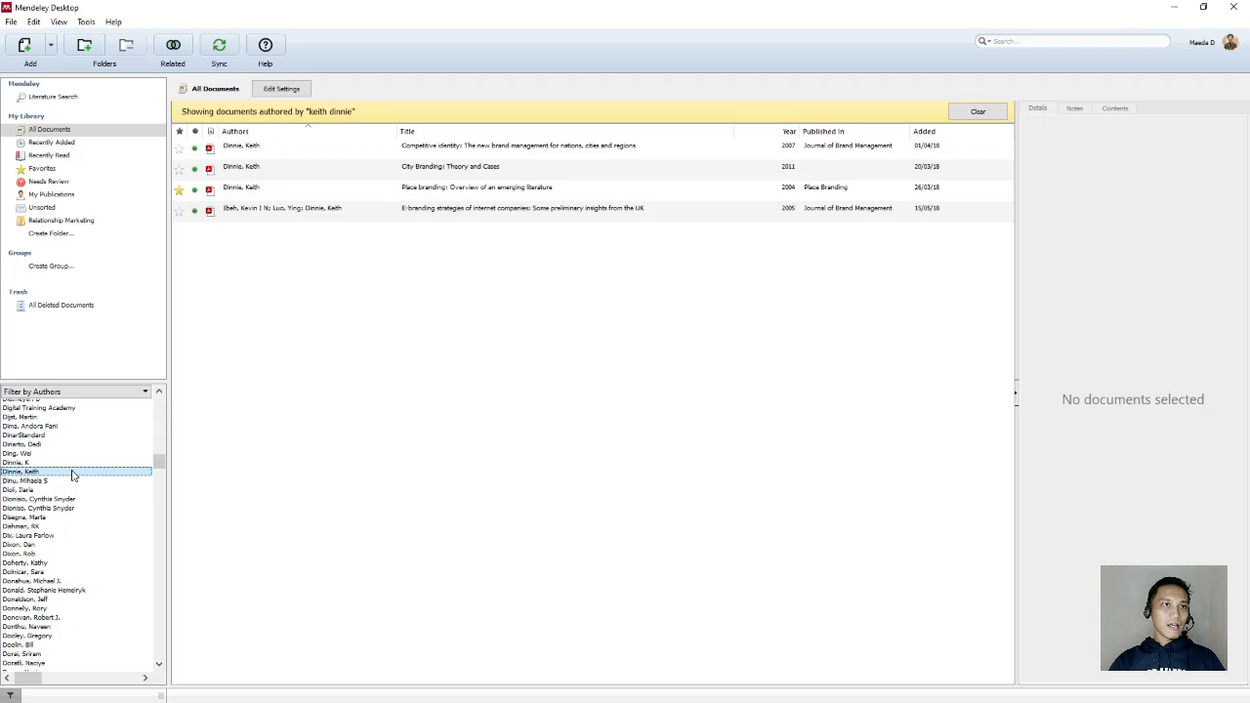
Step: Open the PDF of "Place branding: Overview of an emerging literature" and switch back and forth between it and My Library
left_click(470, 198)
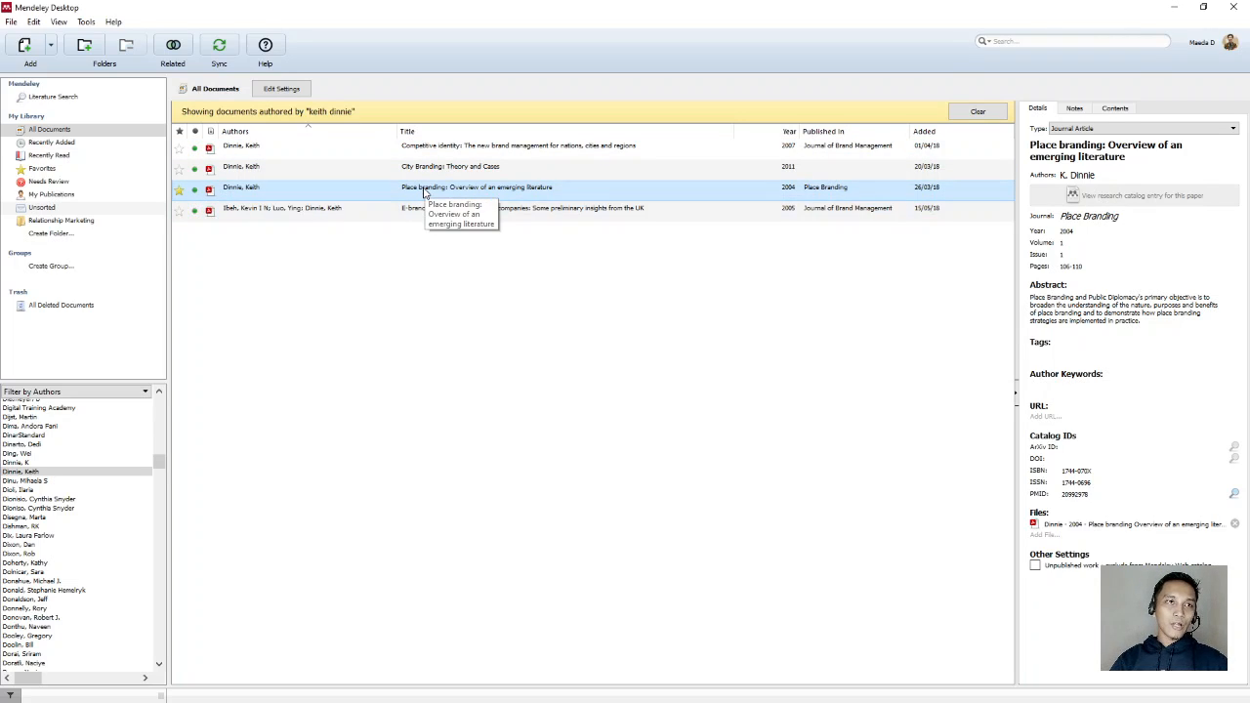
double_click(510, 193)
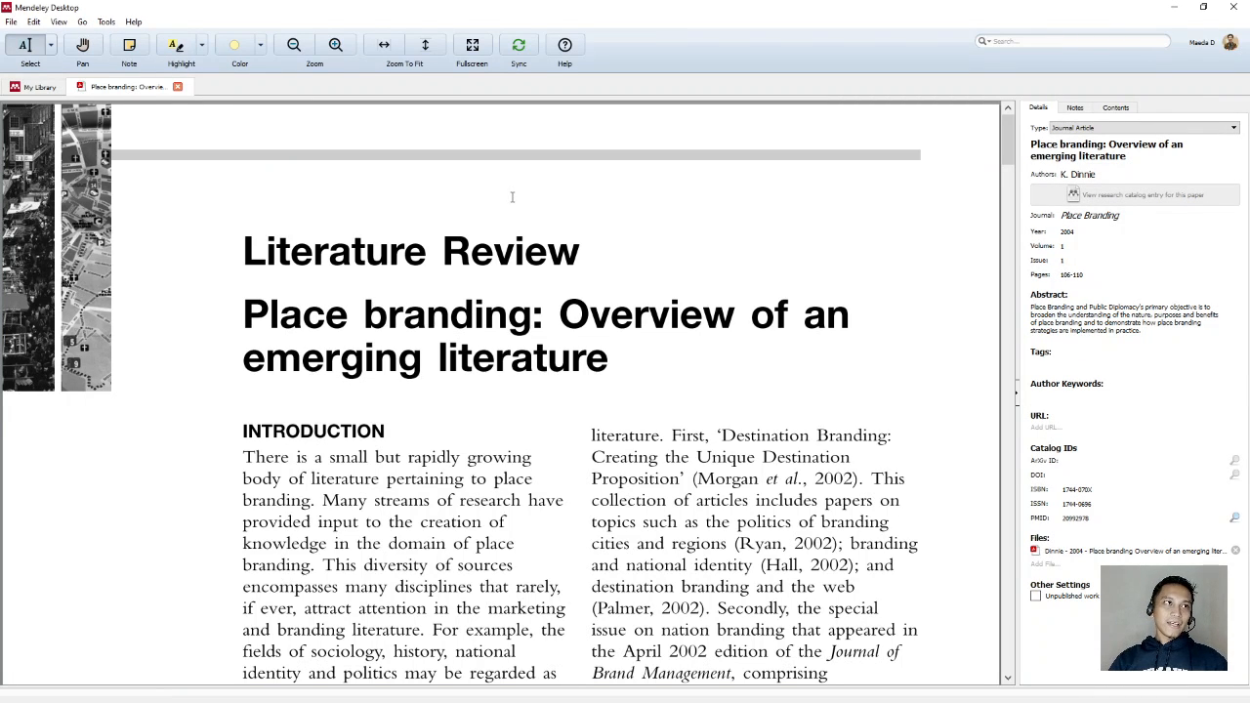
left_click(37, 88)
left_click(94, 89)
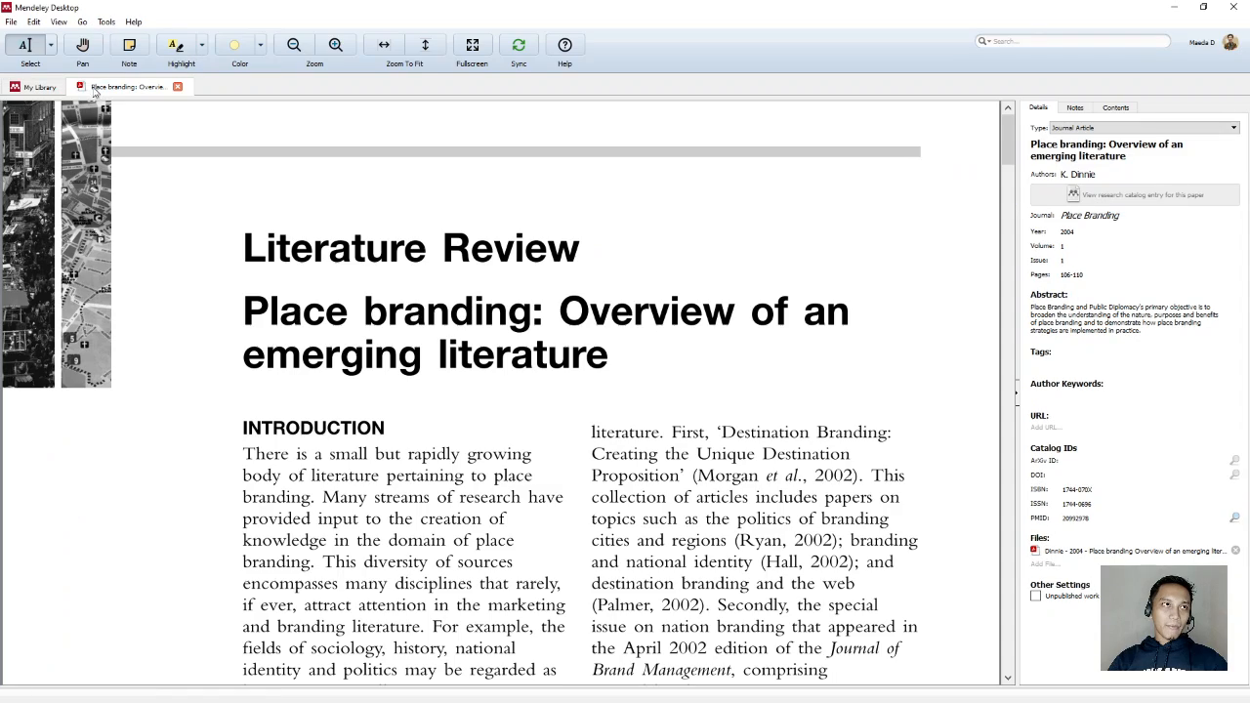
left_click(51, 91)
left_click(97, 90)
left_click(47, 89)
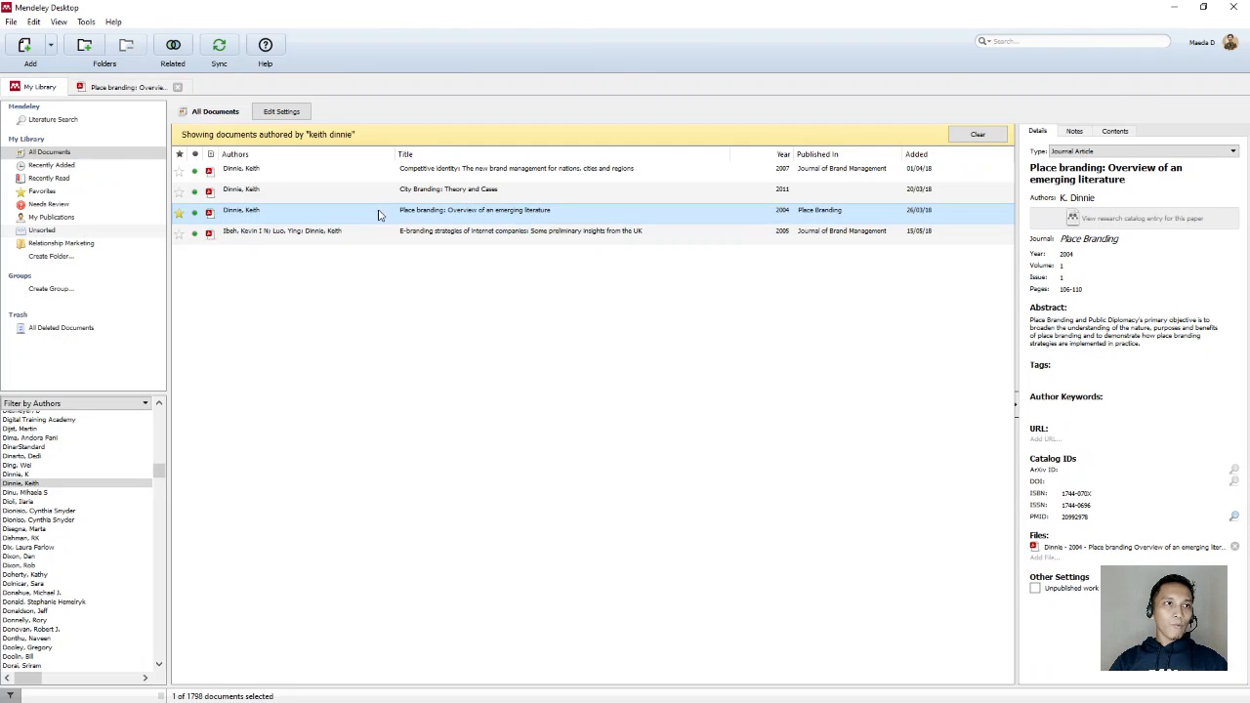
Step: Open the PDF of "Competitive identity: The new brand management for nations, cities and regions" and switch between both papers and My Library
double_click(358, 172)
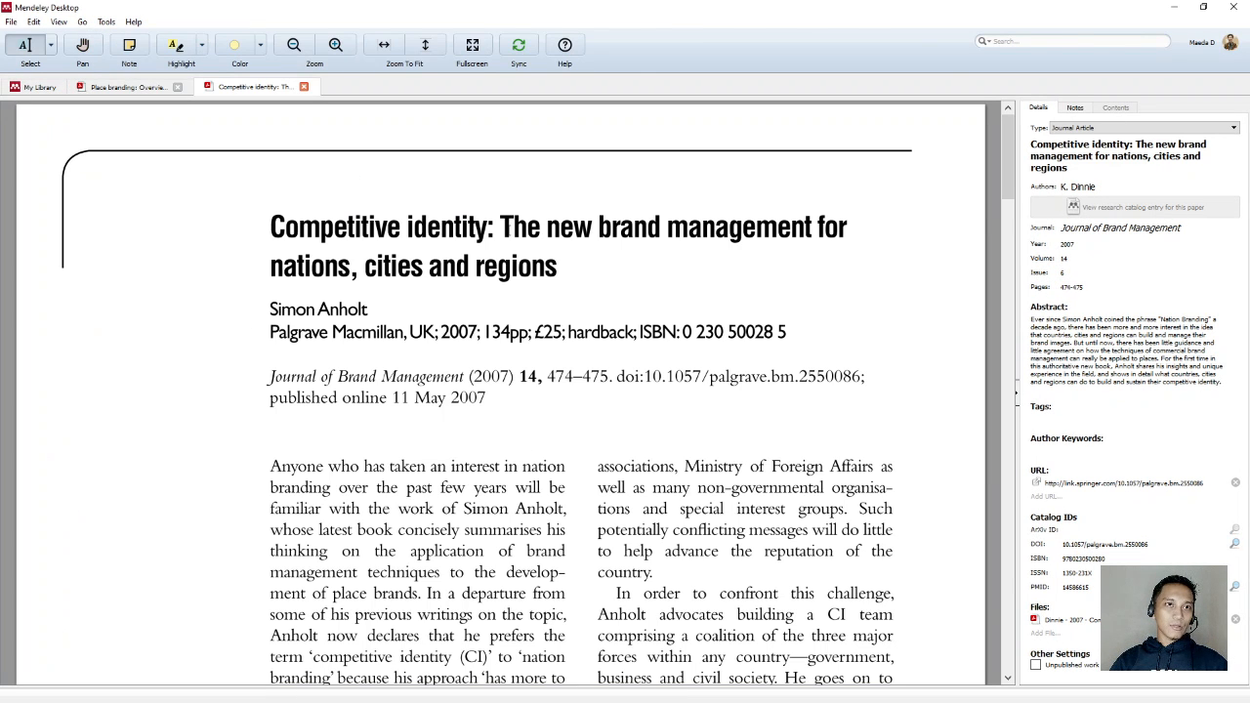
left_click(34, 88)
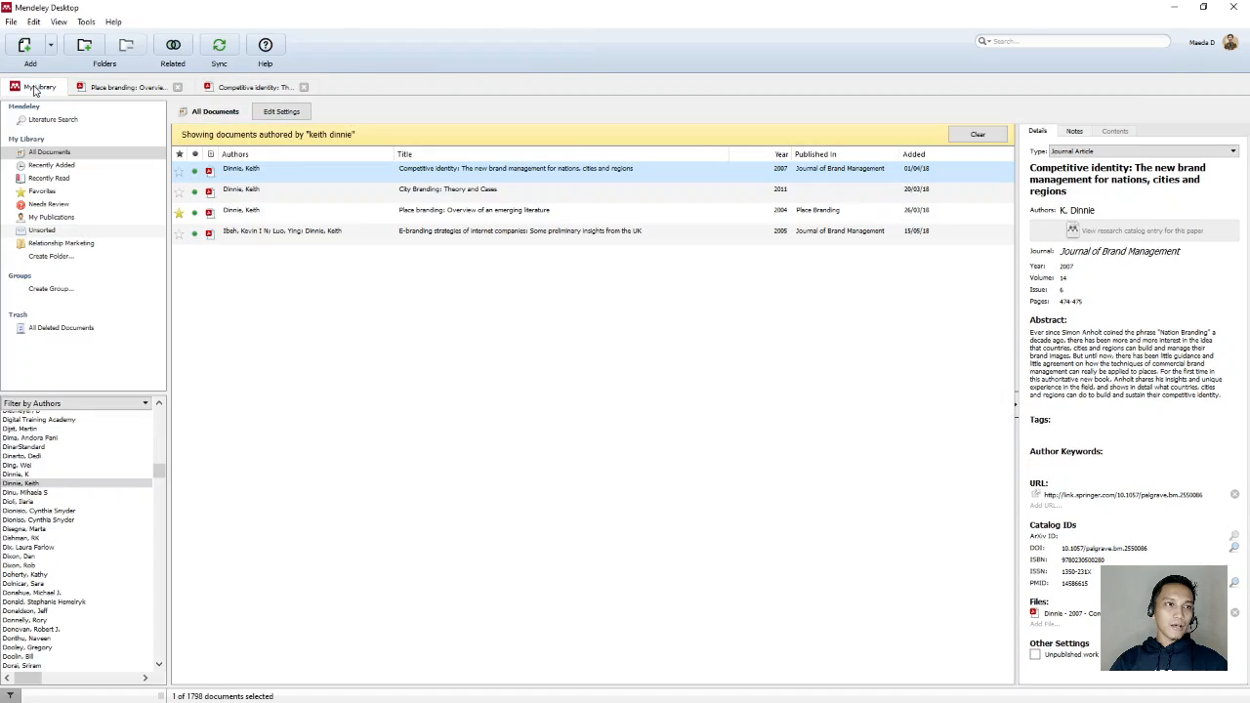
left_click(237, 87)
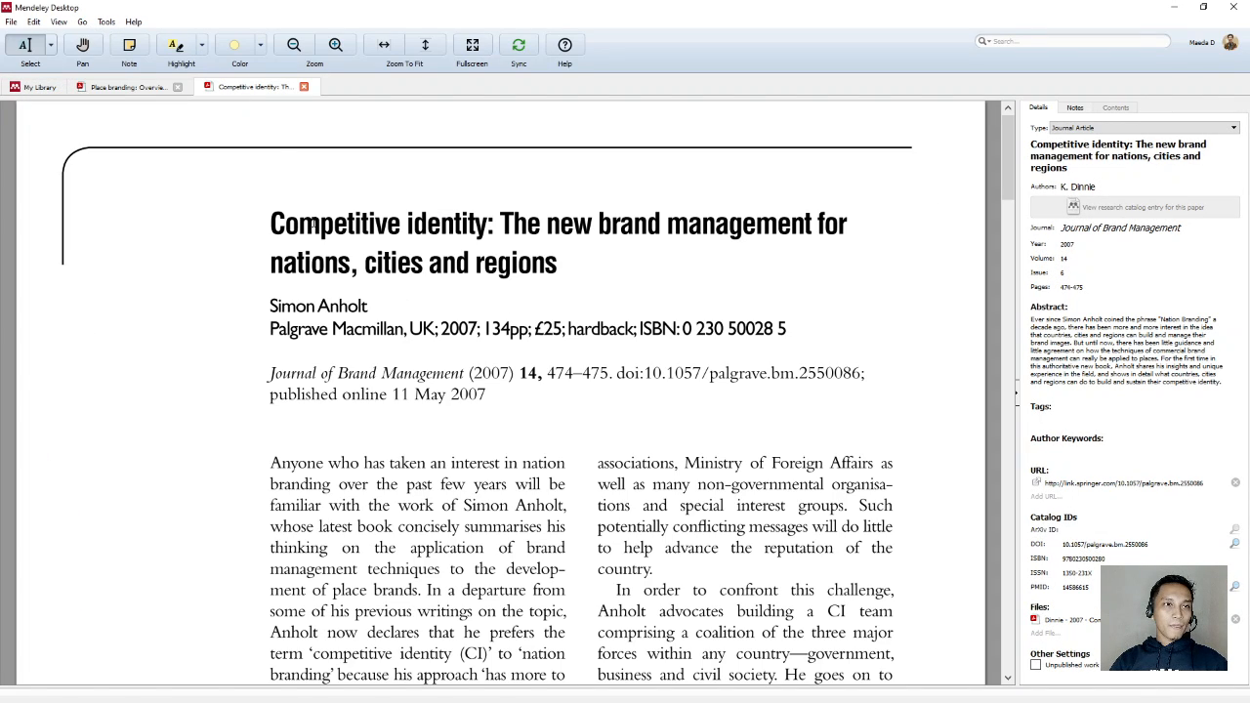
left_click(127, 90)
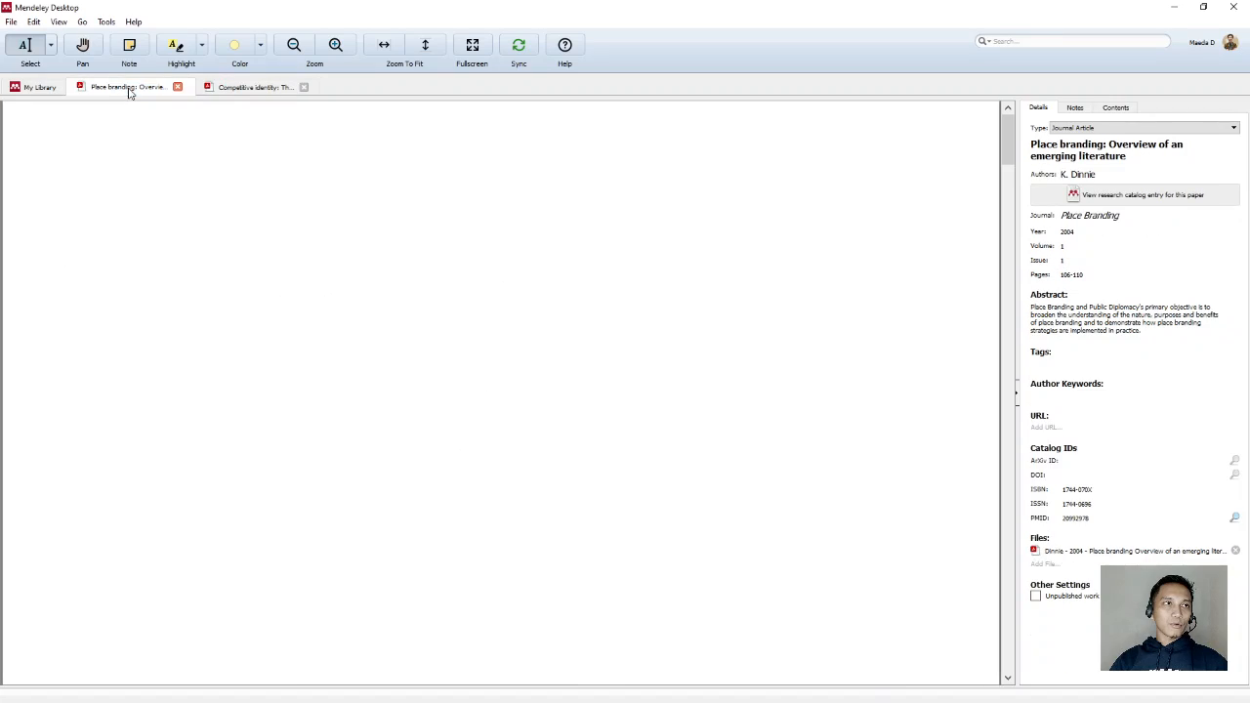
left_click(220, 88)
left_click(34, 87)
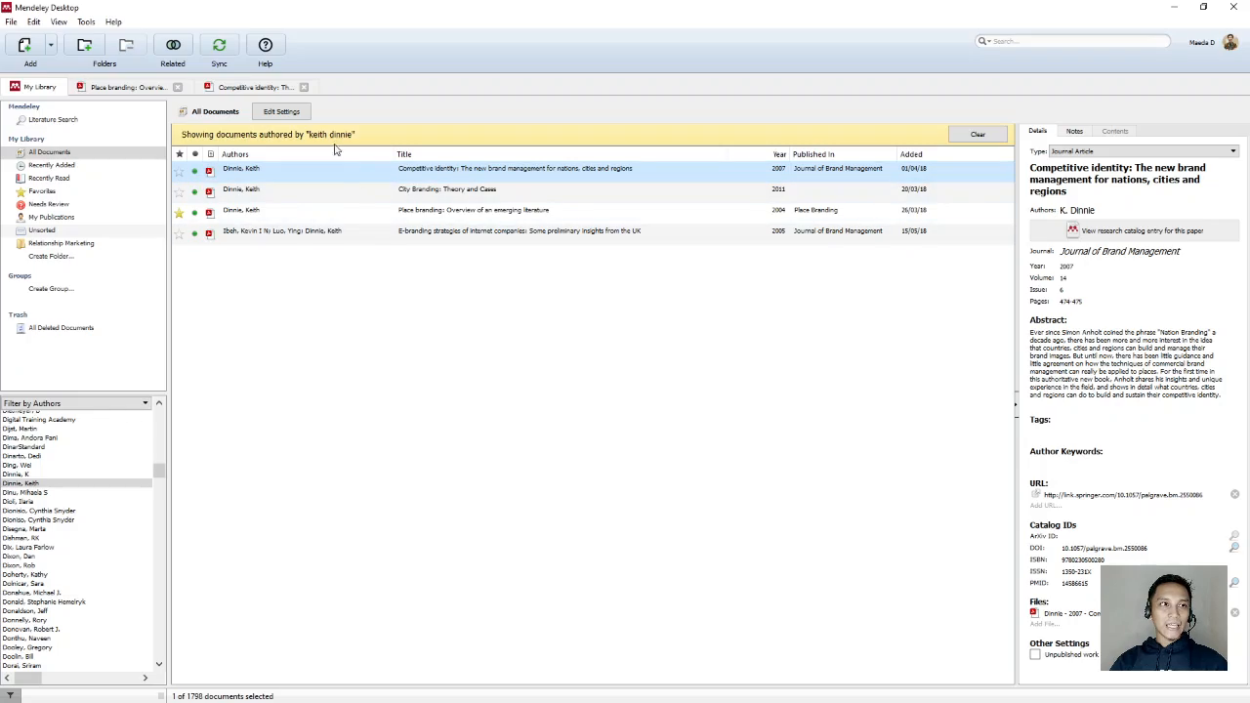
Step: Return to the open "Competitive identity" paper and read through to its second page
left_click(159, 87)
left_click(230, 87)
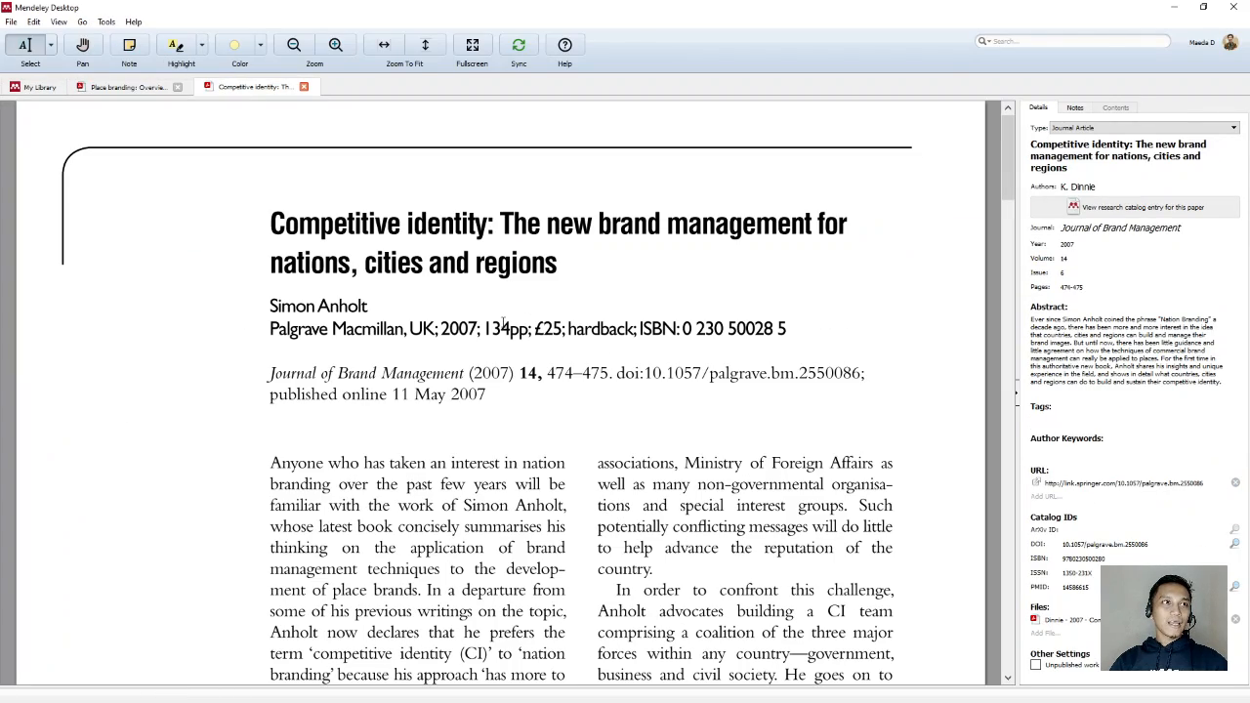
scroll(560, 435, "down", 20)
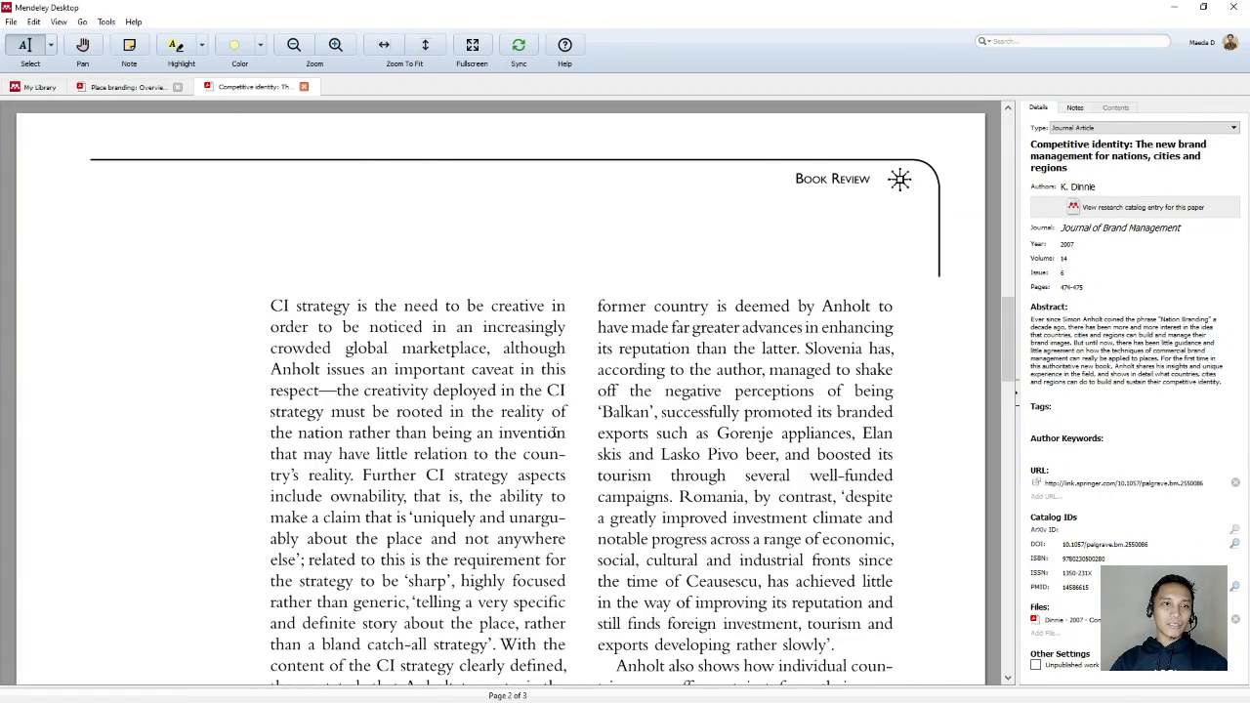
Step: Highlight "This team of champions needs to communicate the reasons behind the CI strategy in order to gain the support of all" on page 2
scroll(539, 435, "up", 10)
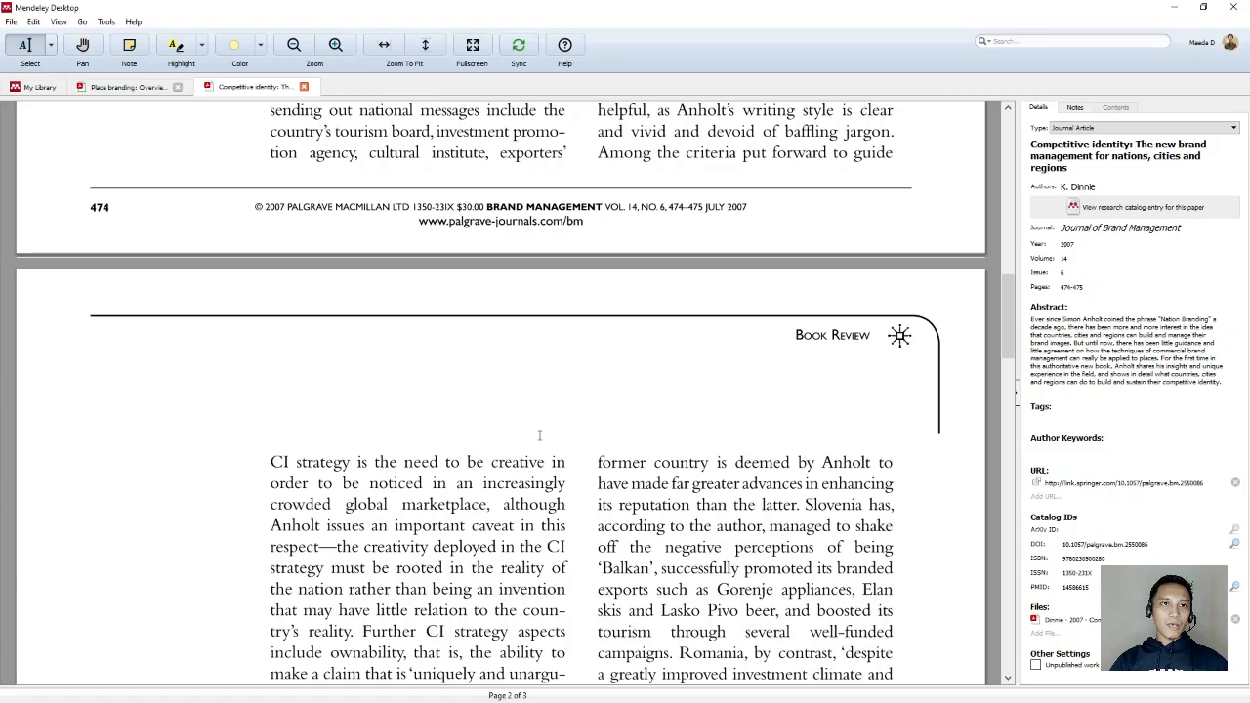
scroll(539, 435, "up", 10)
scroll(539, 436, "down", 12)
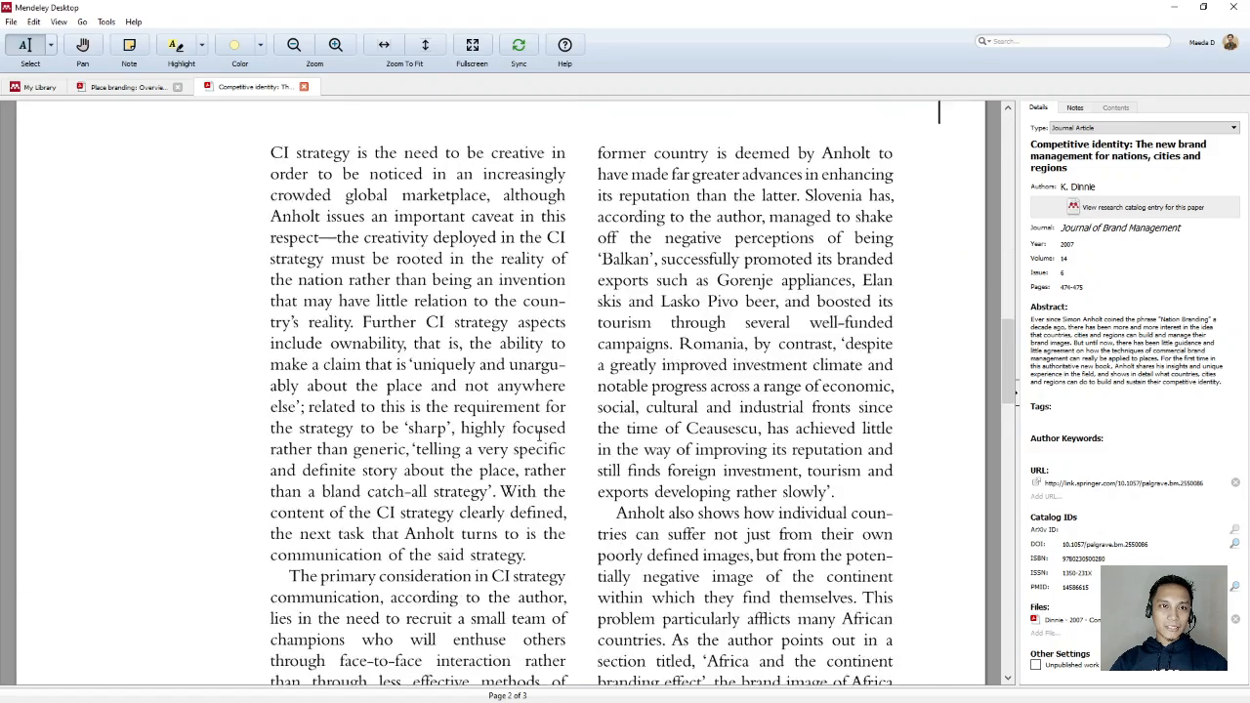
scroll(539, 435, "down", 5)
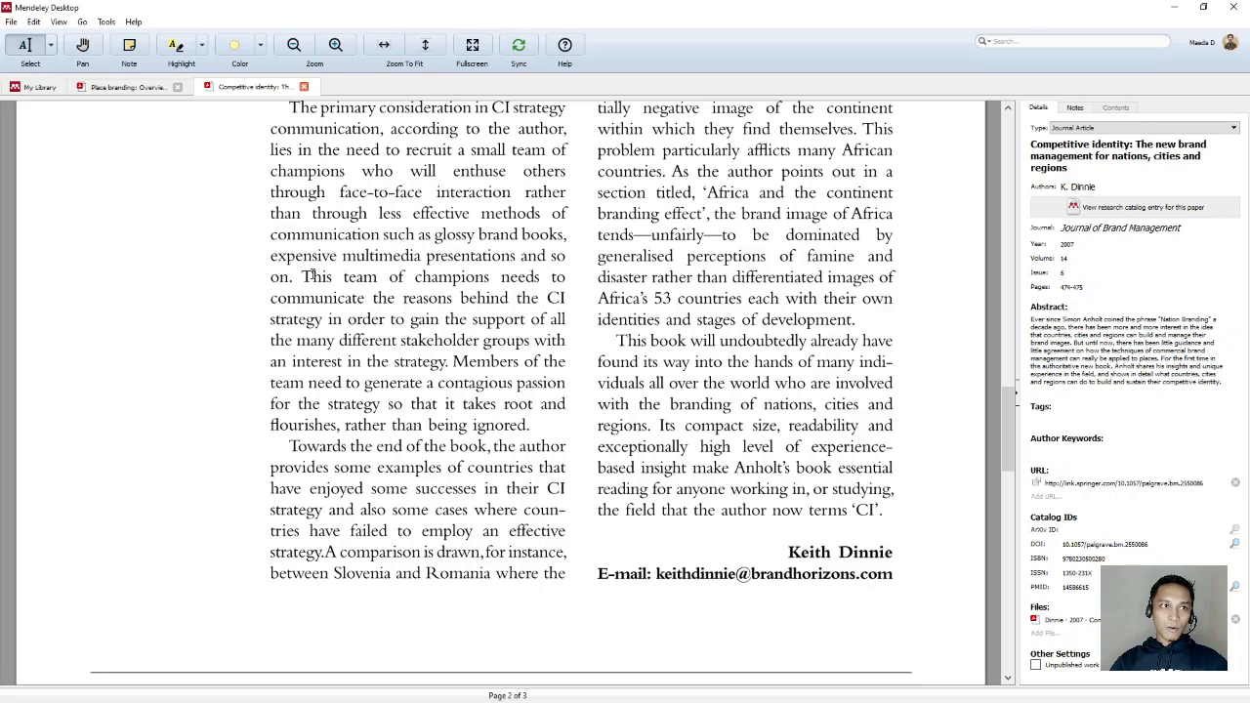
left_click_drag(303, 276, 564, 319)
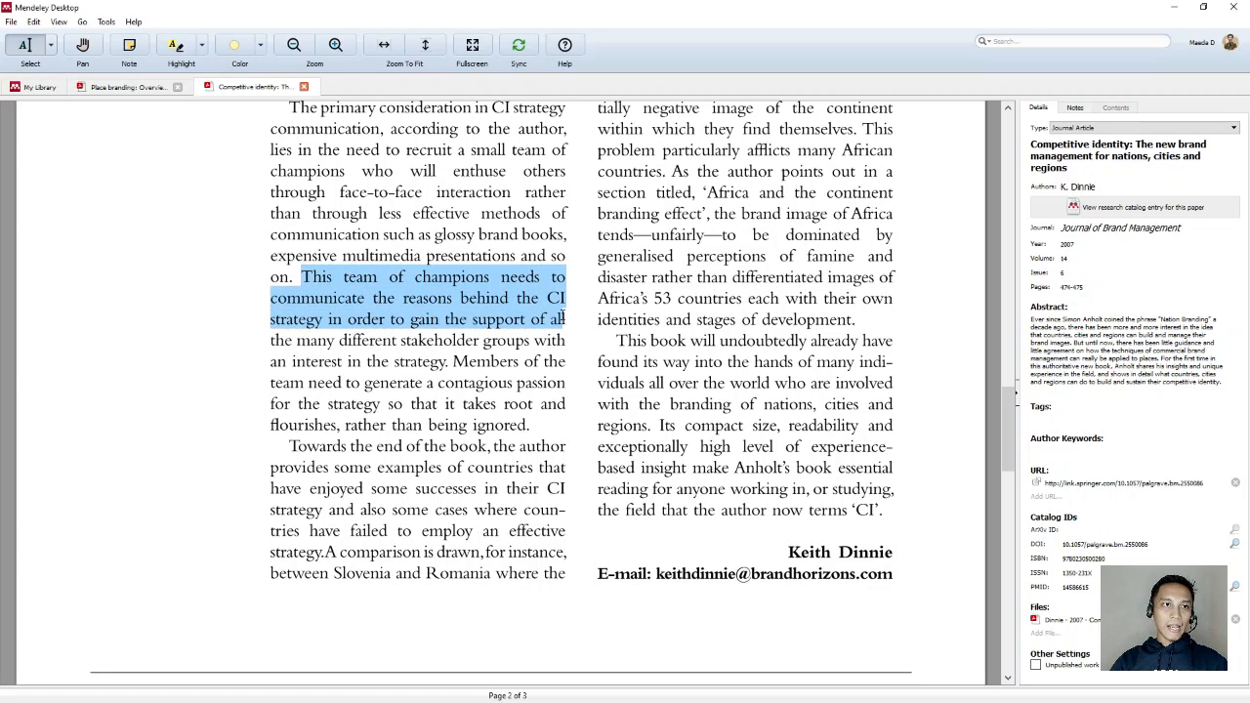
right_click(506, 319)
left_click(539, 339)
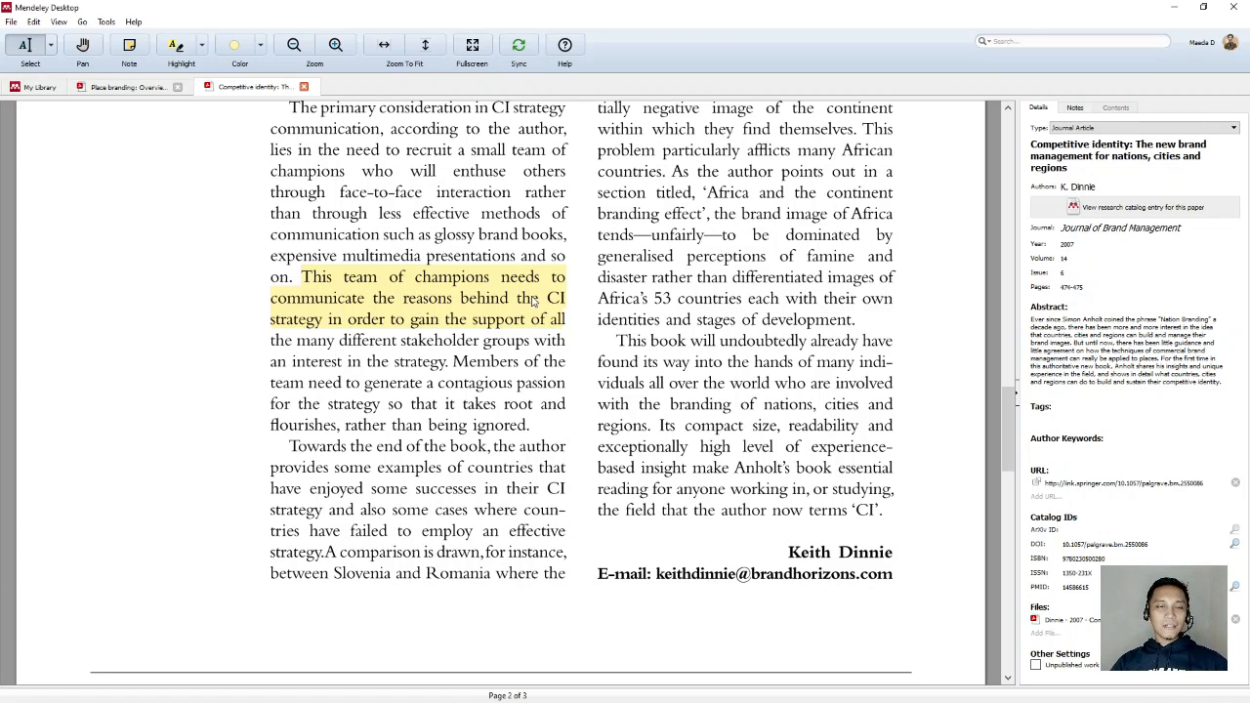
mouse_move(531, 303)
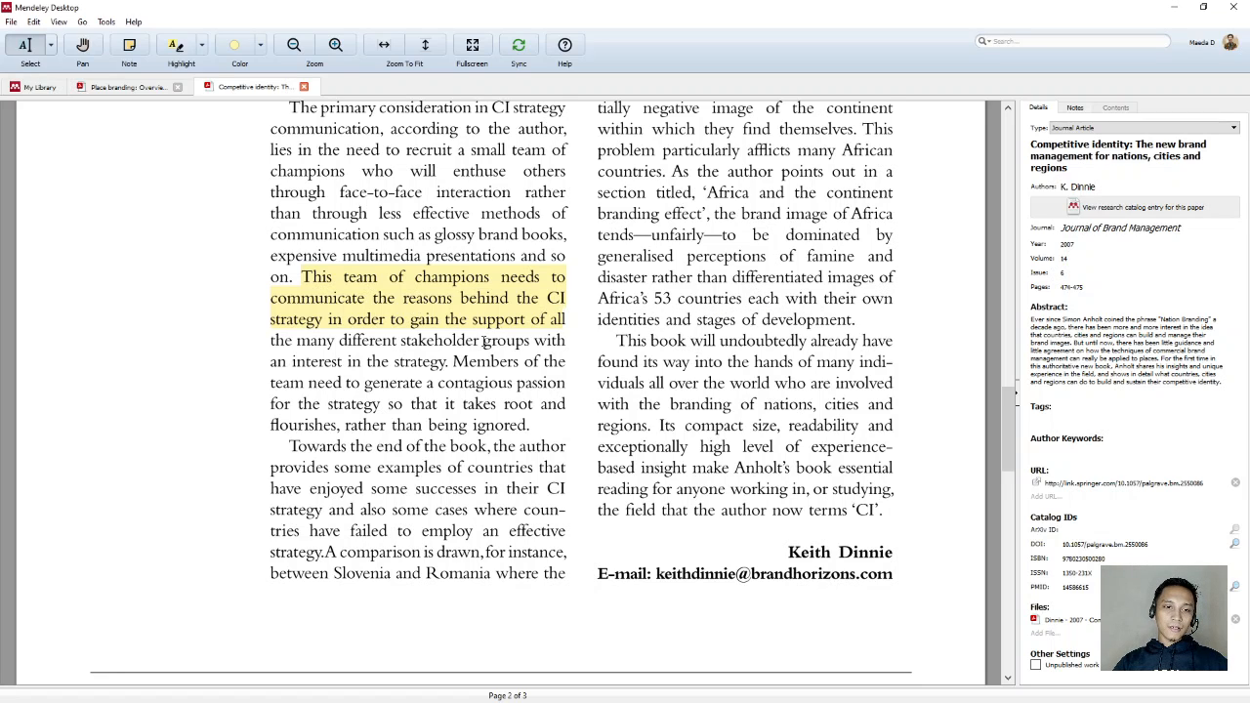
scroll(482, 340, "up", 15)
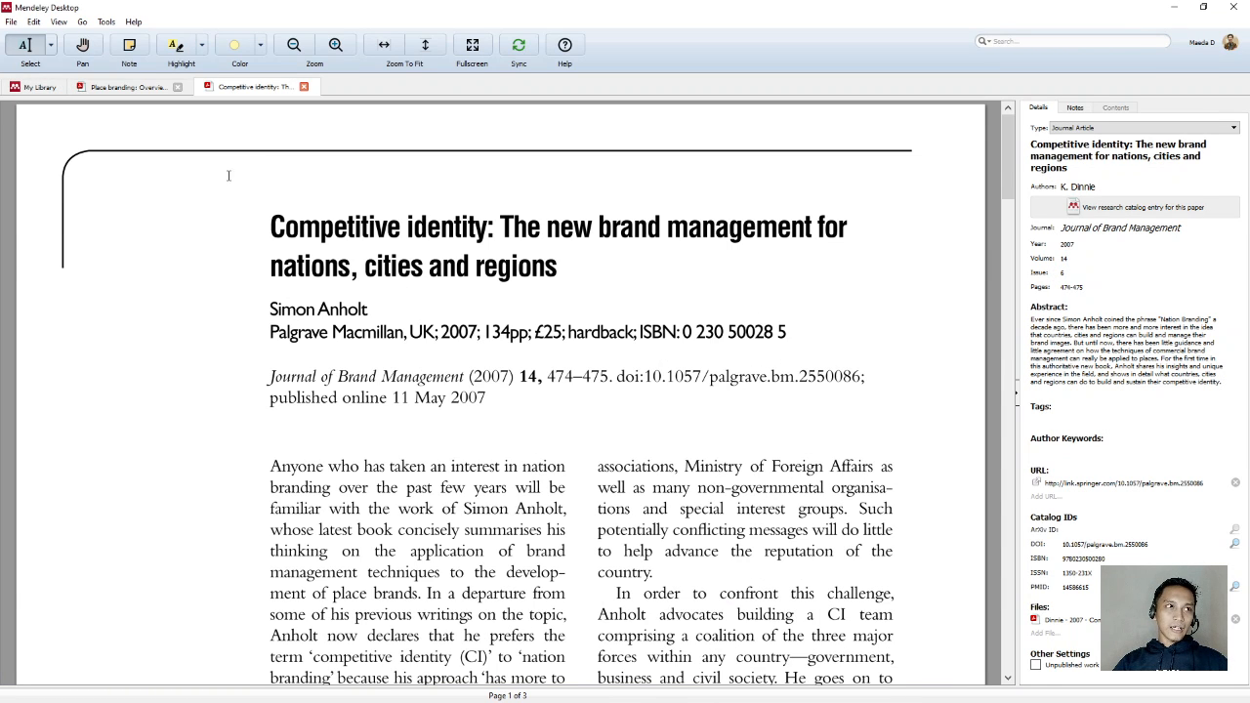
Step: In the open "Place branding" paper, highlight the page 4 passage on brand origin, ending at "attached to a product and its place"
left_click(122, 87)
scroll(461, 494, "down", 5)
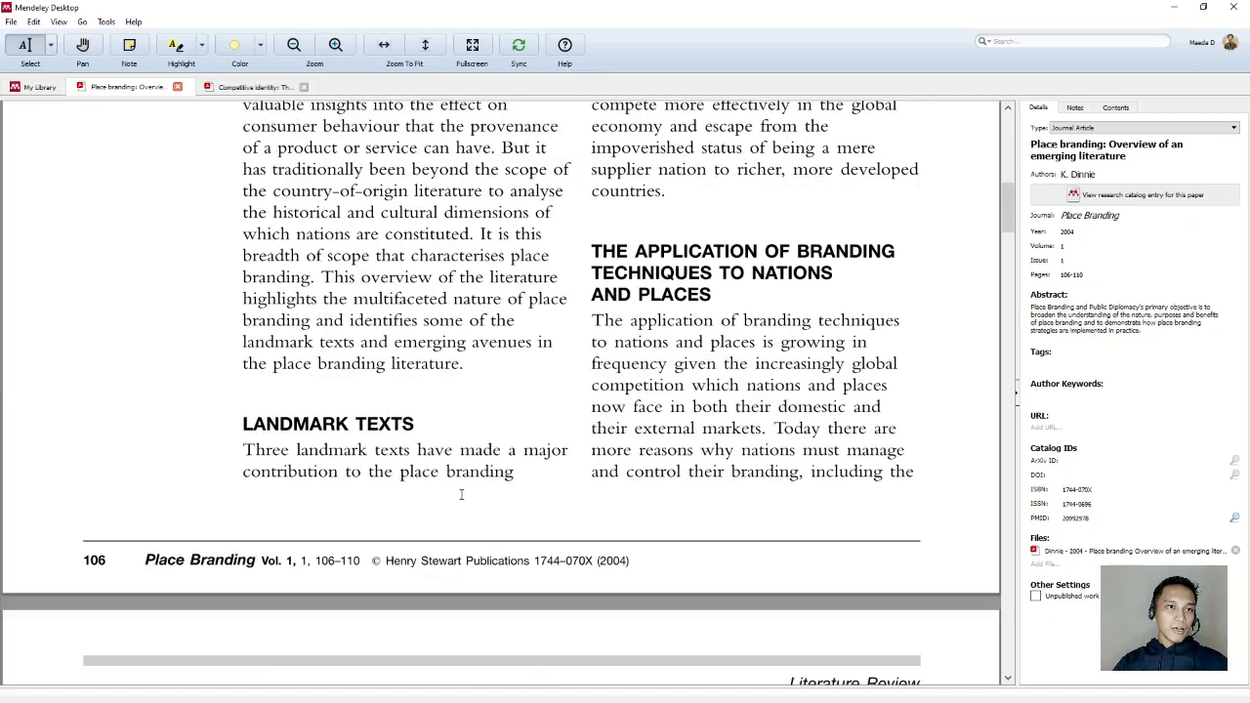
scroll(460, 494, "down", 20)
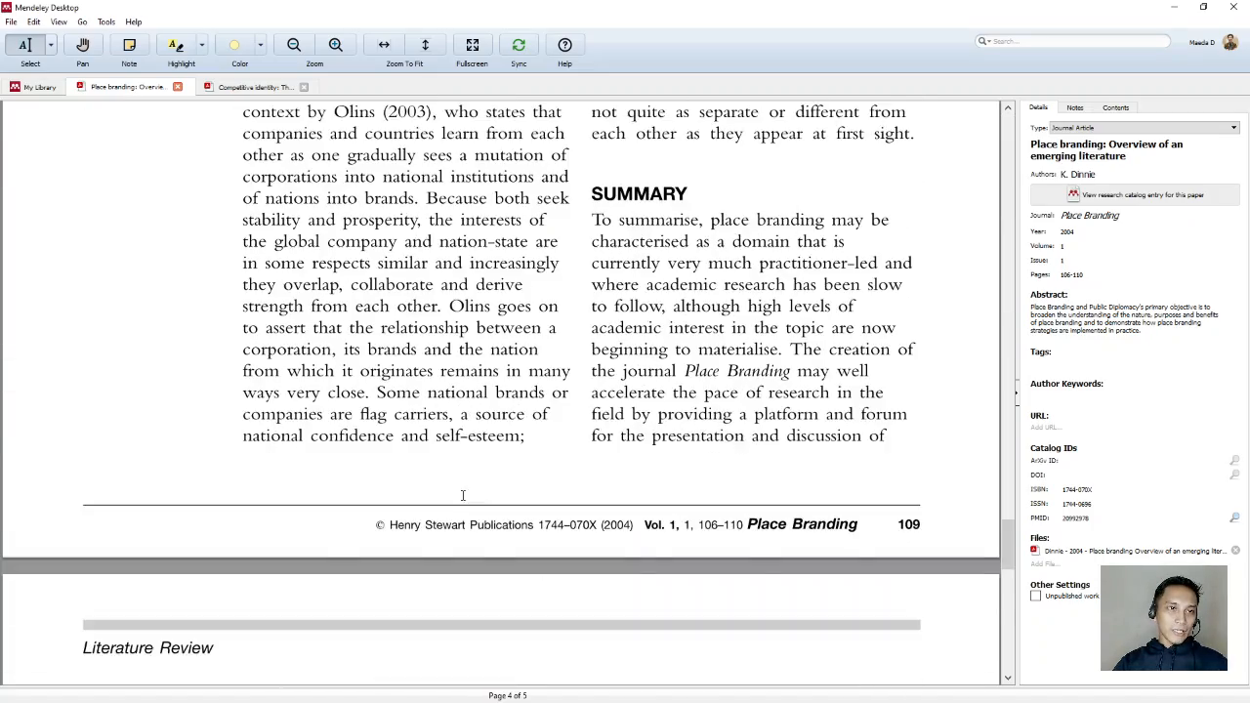
scroll(463, 494, "down", 5)
scroll(463, 495, "up", 15)
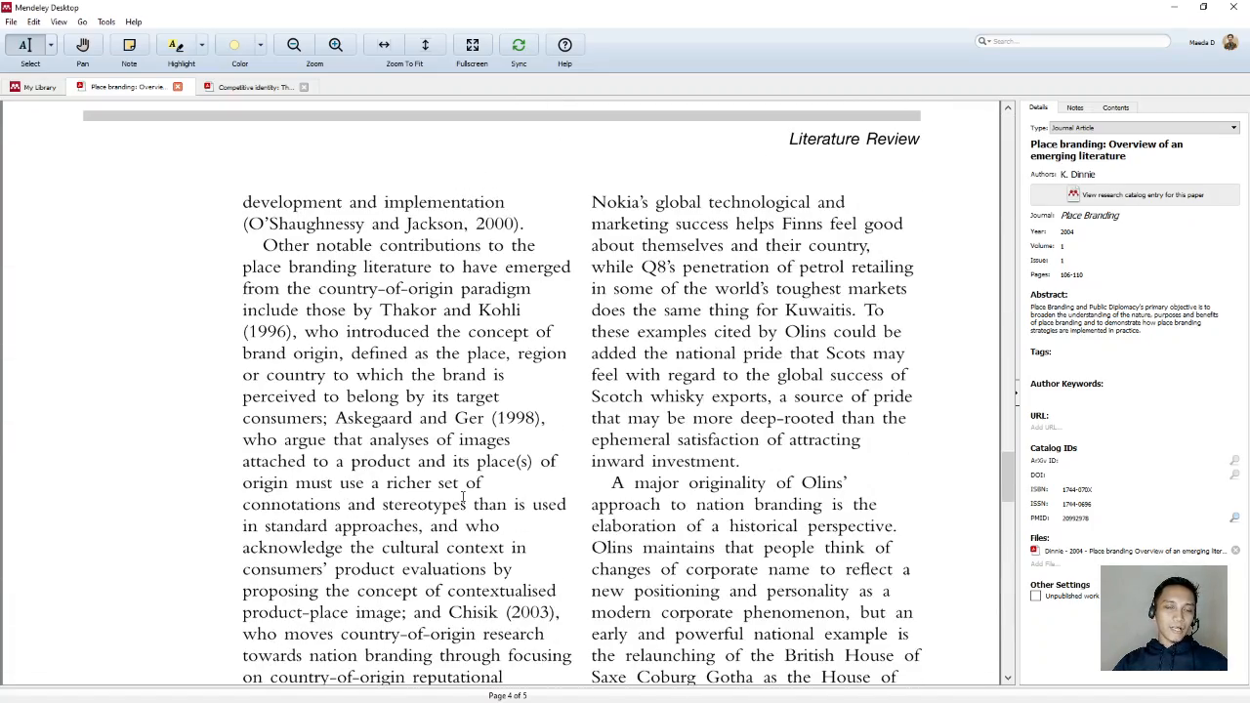
left_click_drag(340, 308, 527, 460)
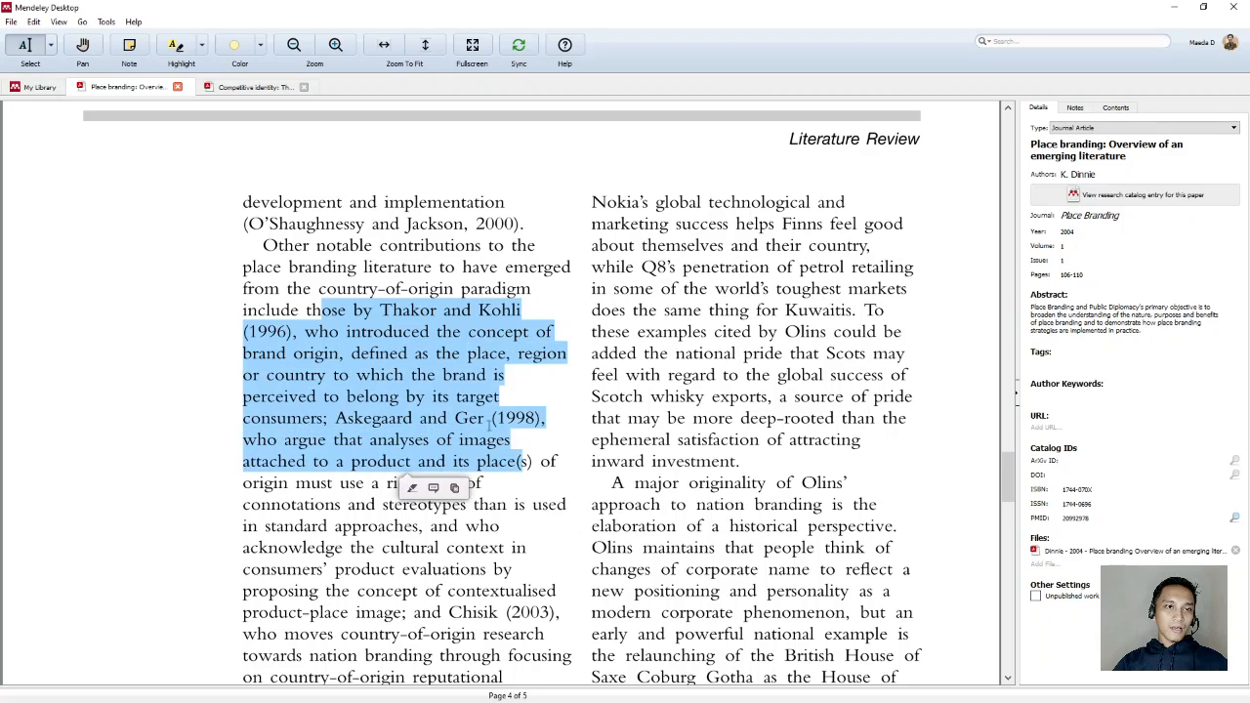
right_click(472, 410)
left_click(502, 442)
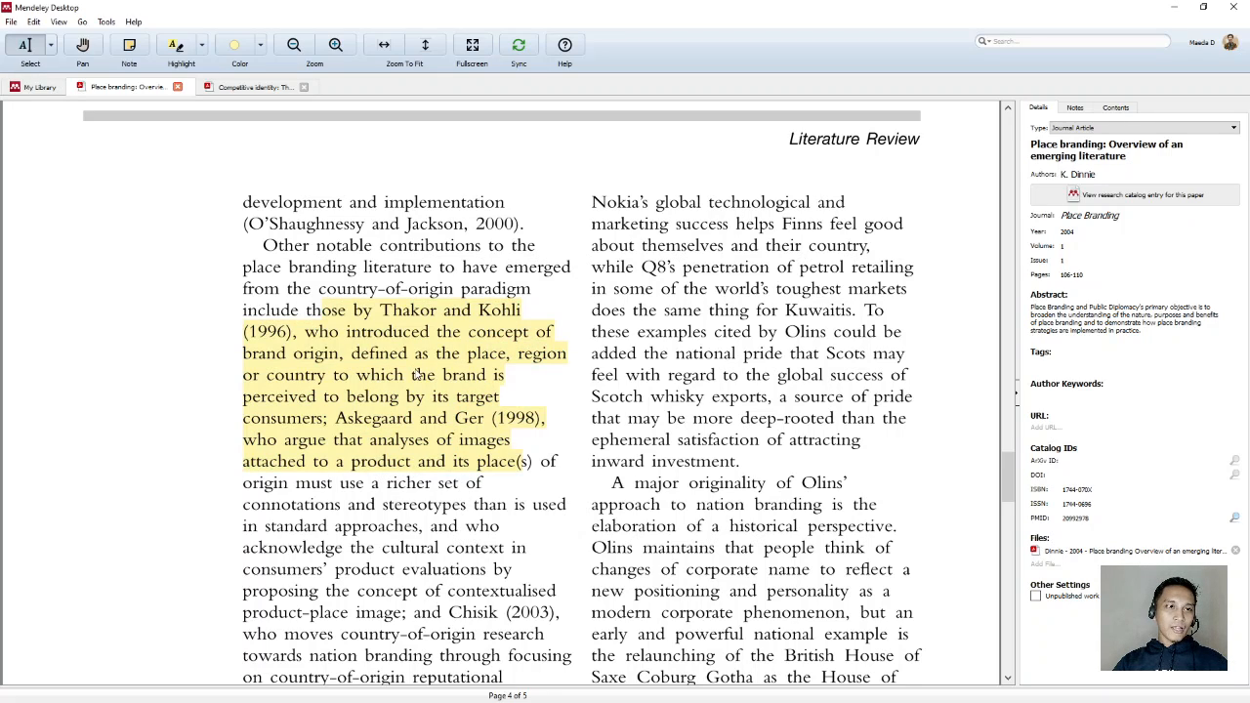
Step: Return to My Library and examine the title and author details of "Place branding: Overview of an emerging literature"
left_click(222, 89)
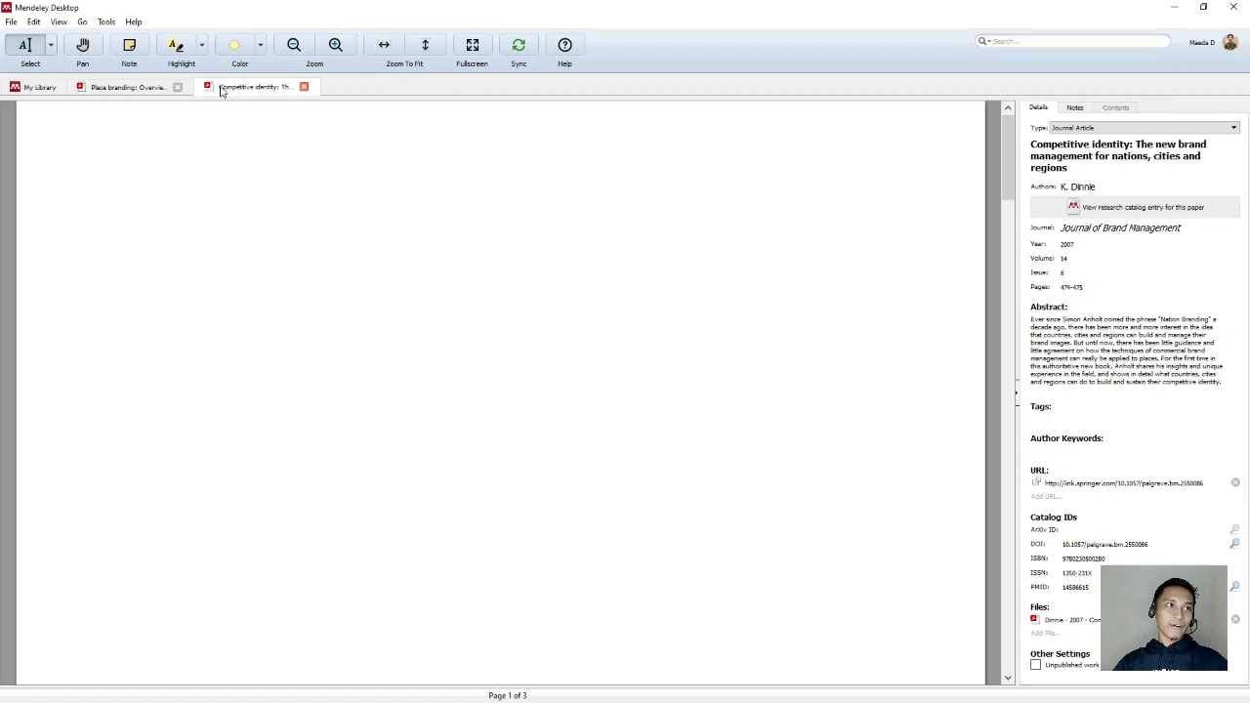
left_click(45, 88)
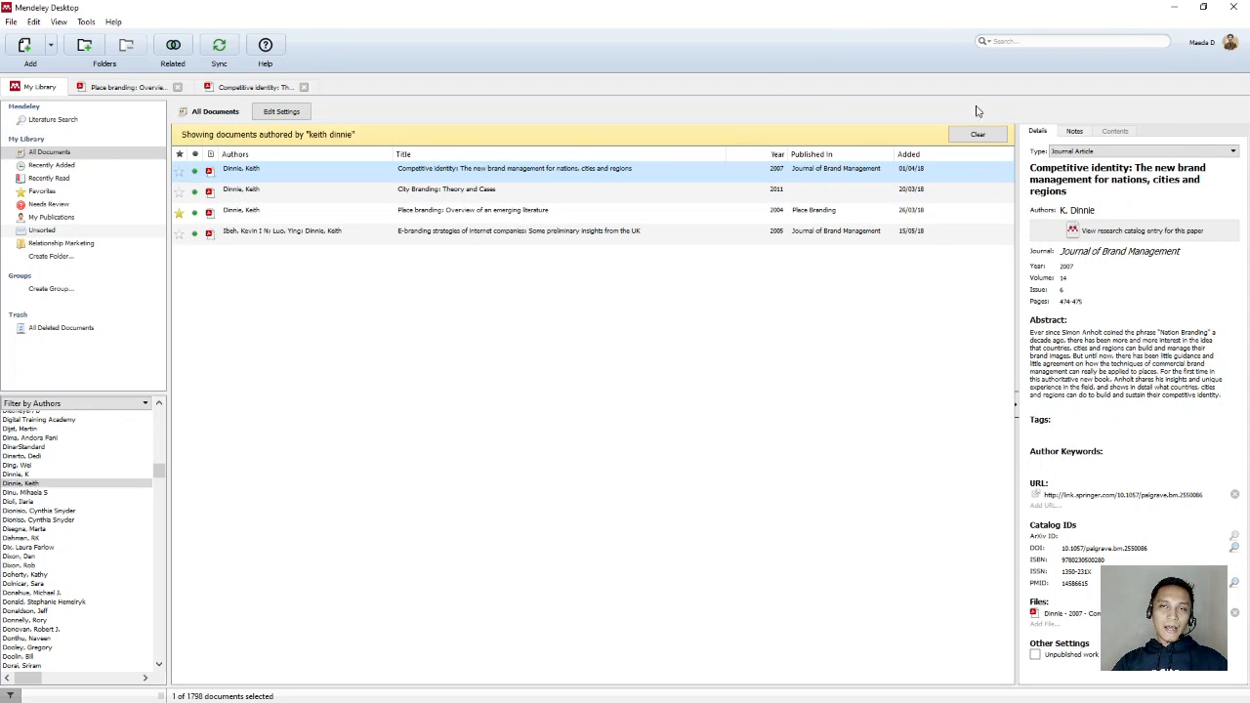
left_click(411, 212)
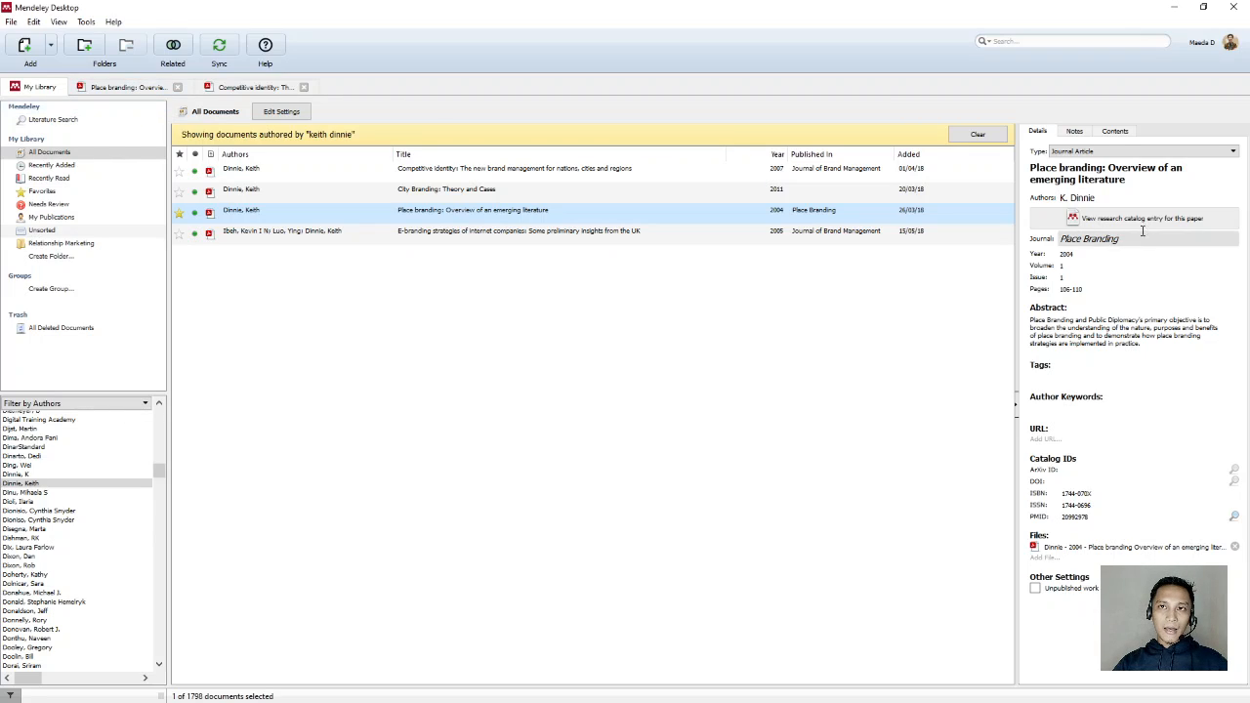
left_click(1140, 179)
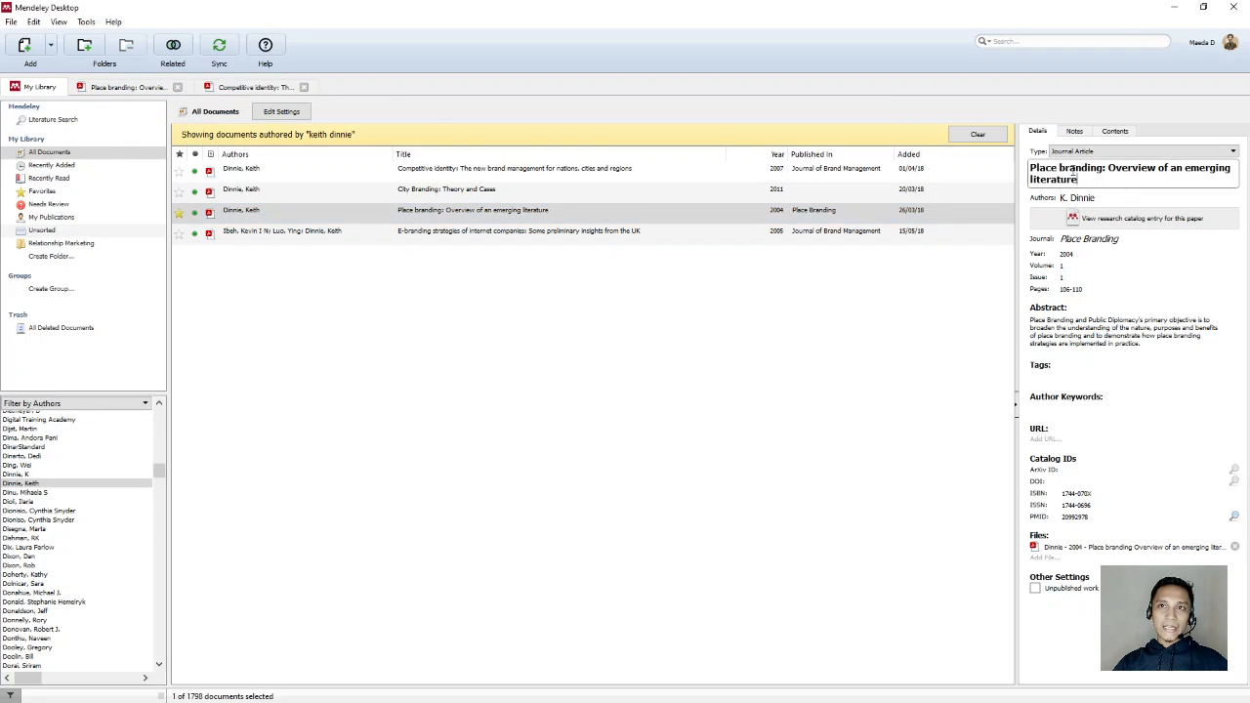
triple_click(1086, 185)
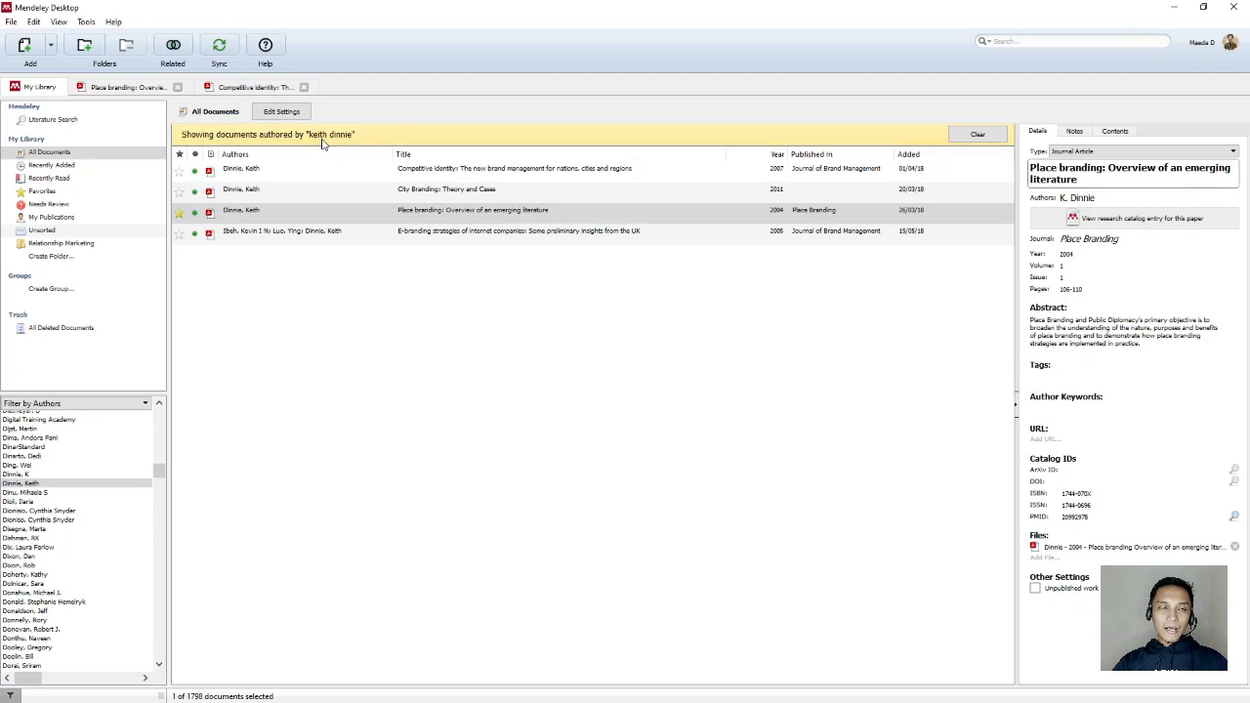
left_click(337, 213)
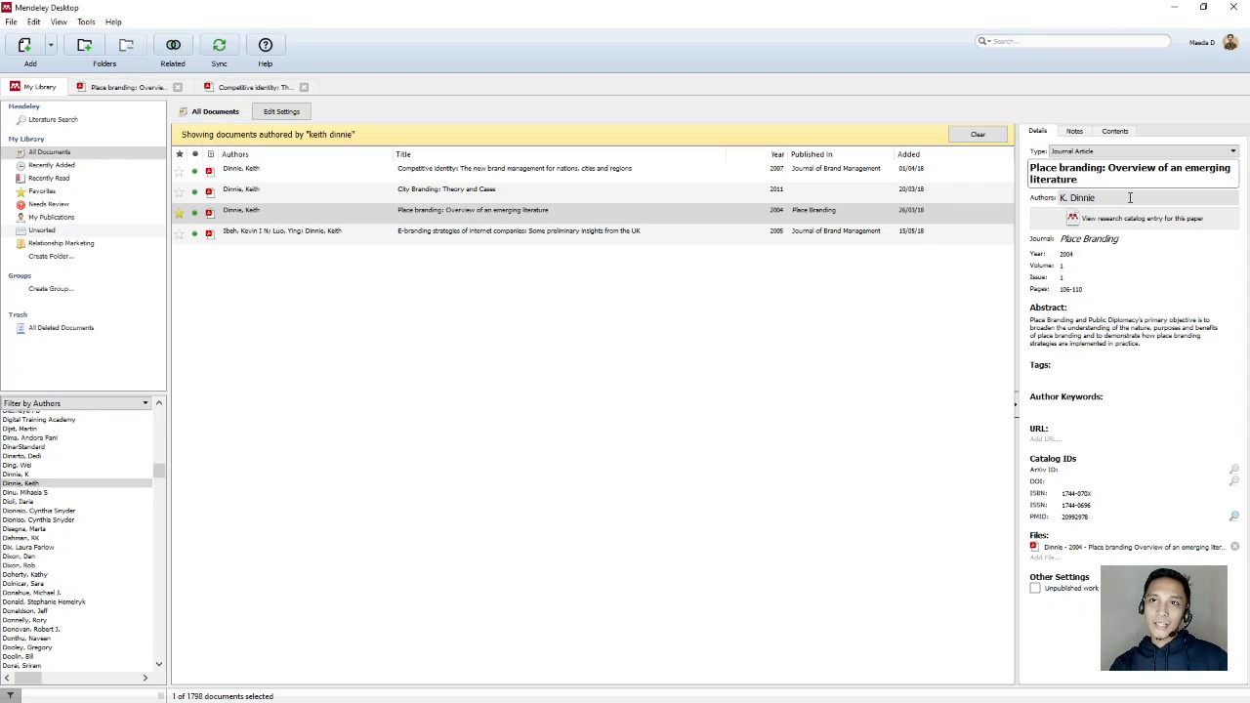
left_click(272, 215)
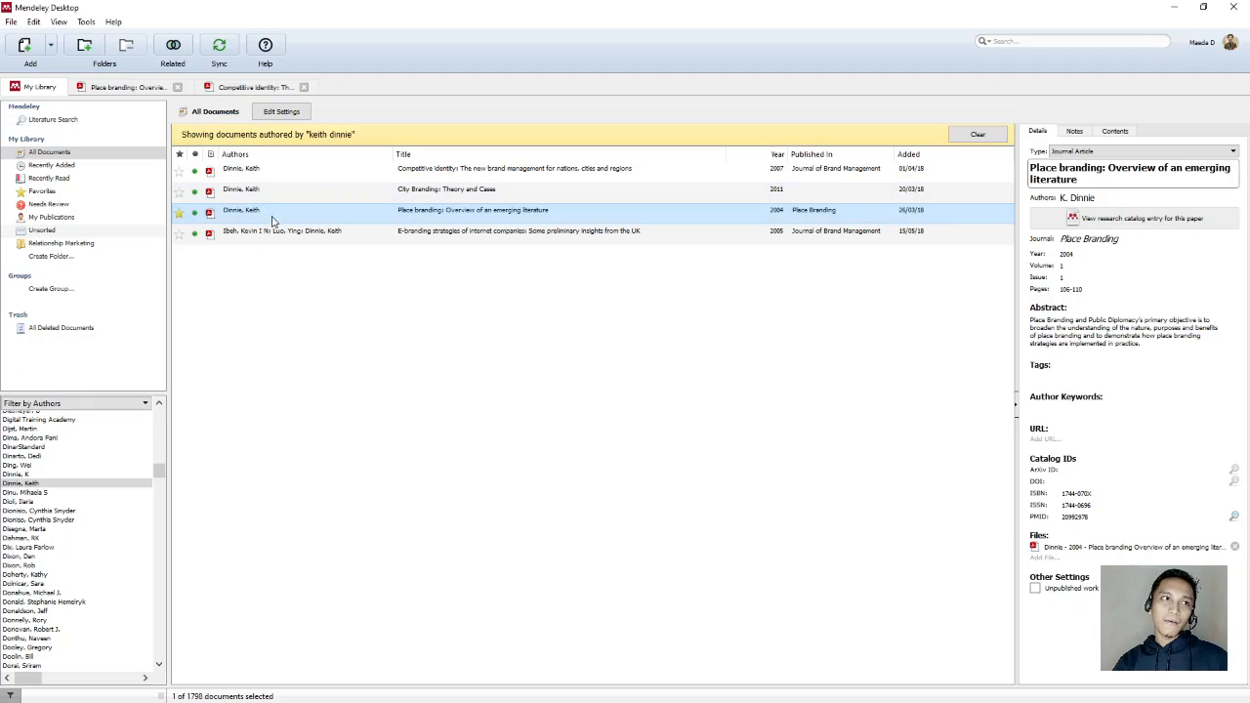
Step: Reopen the "Place branding" PDF and compare the author's name on its last page with the Authors detail
double_click(273, 217)
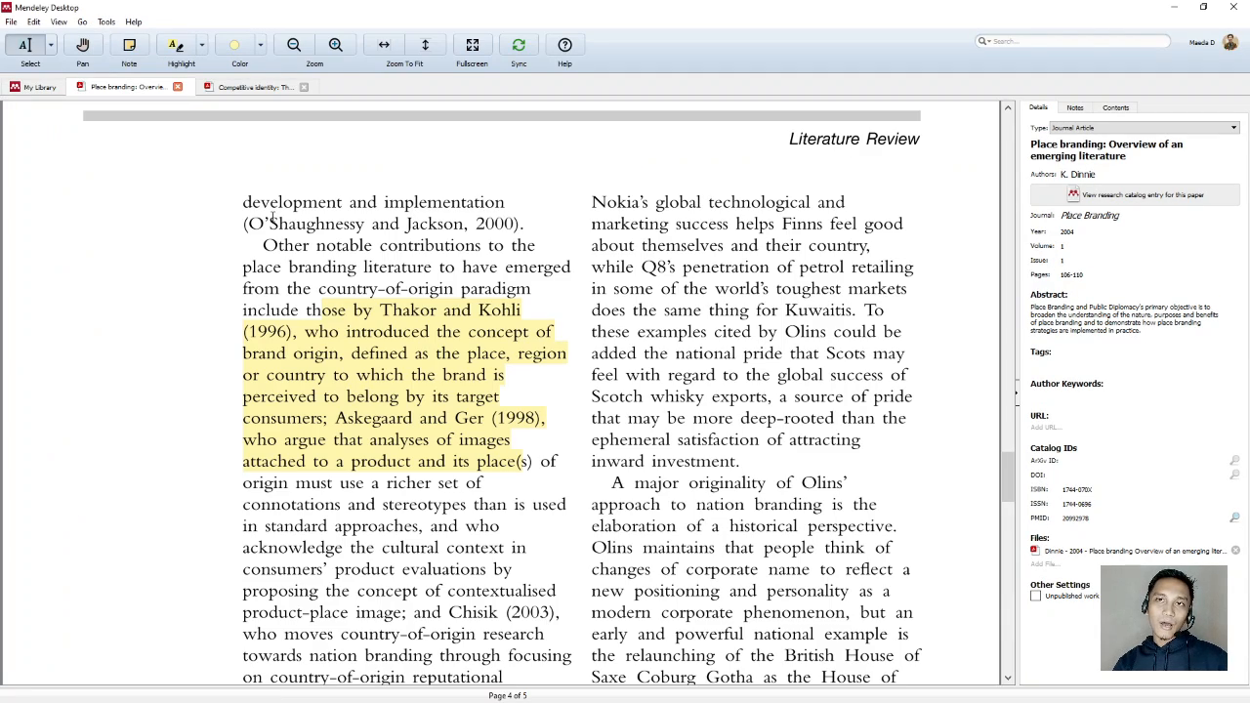
scroll(936, 501, "up", 20)
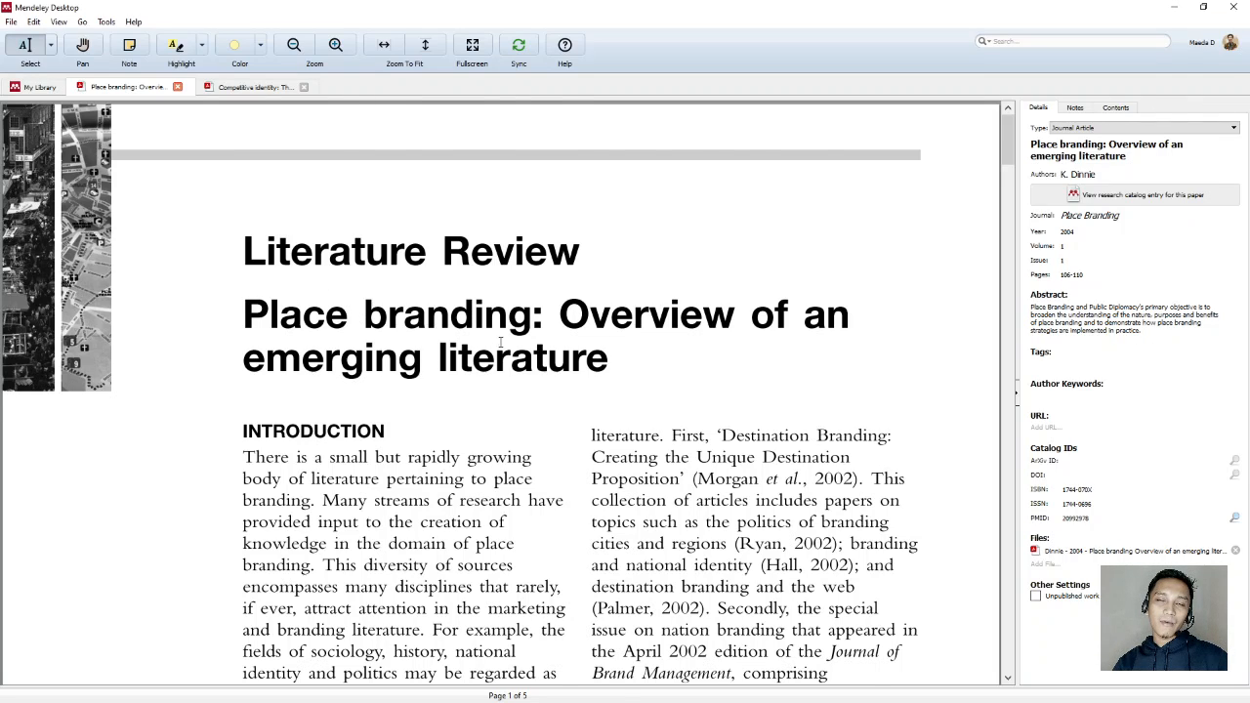
scroll(500, 342, "down", 2)
scroll(500, 342, "down", 10)
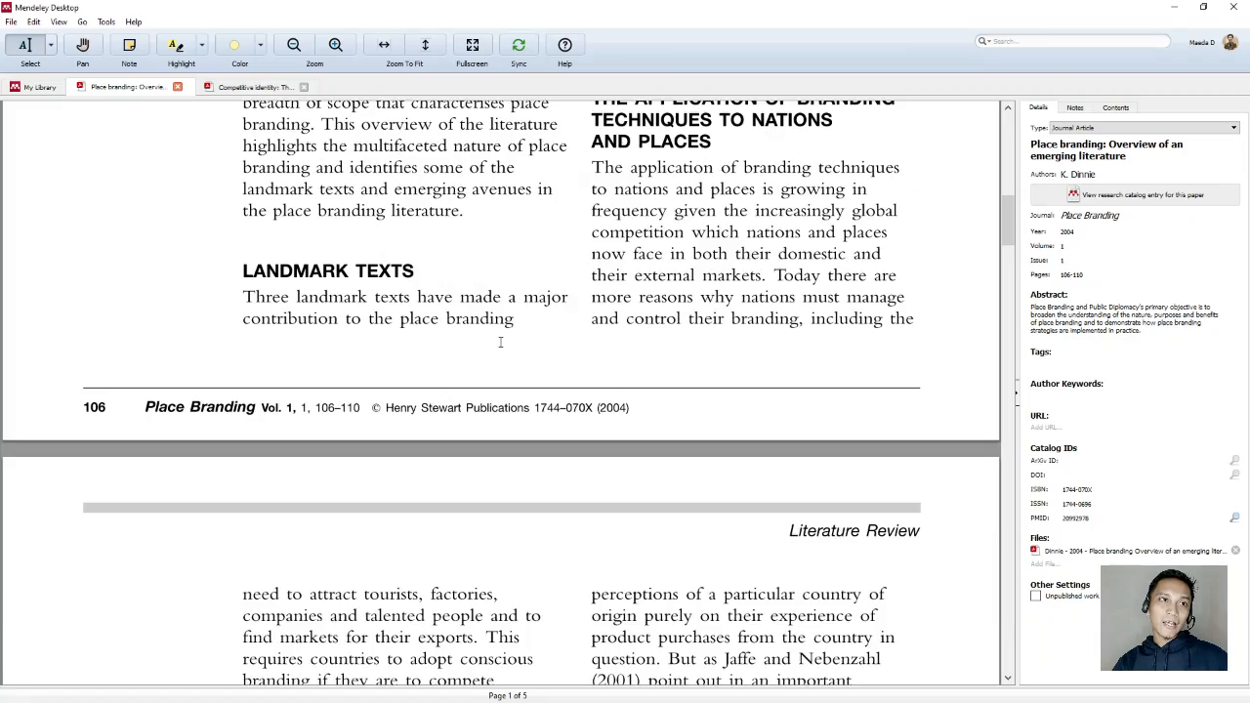
scroll(499, 341, "down", 20)
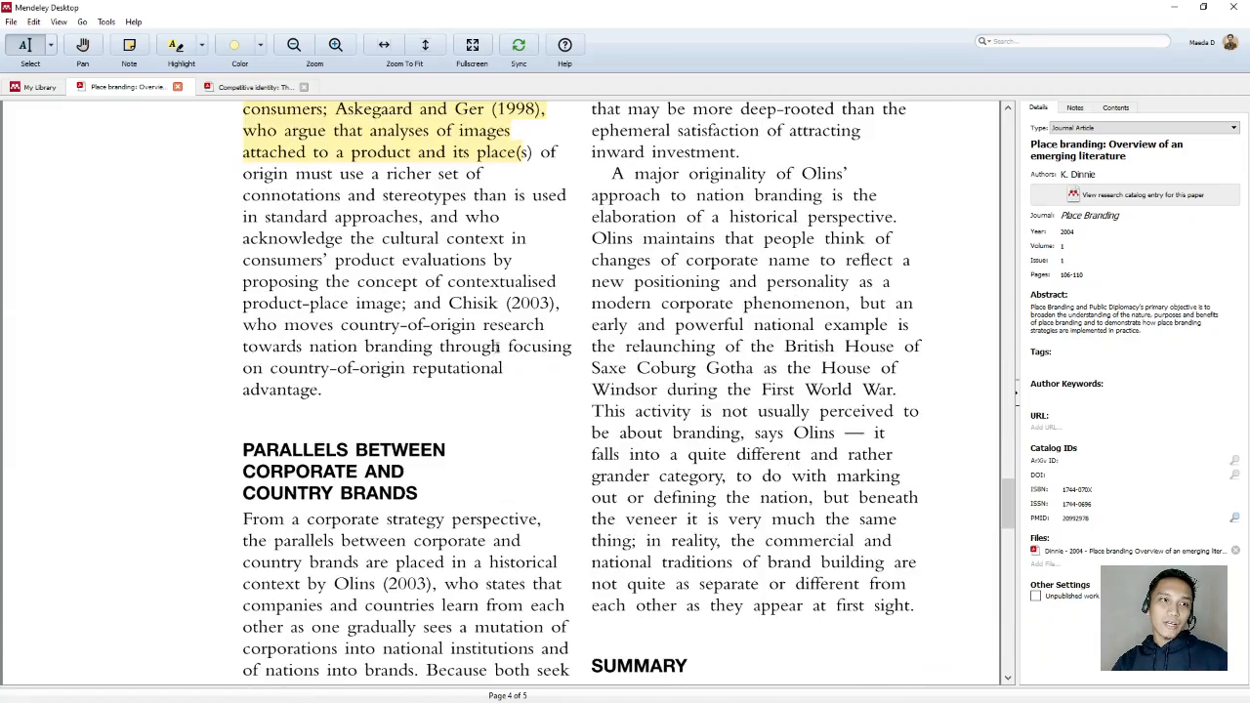
scroll(495, 349, "up", 10)
scroll(495, 349, "down", 10)
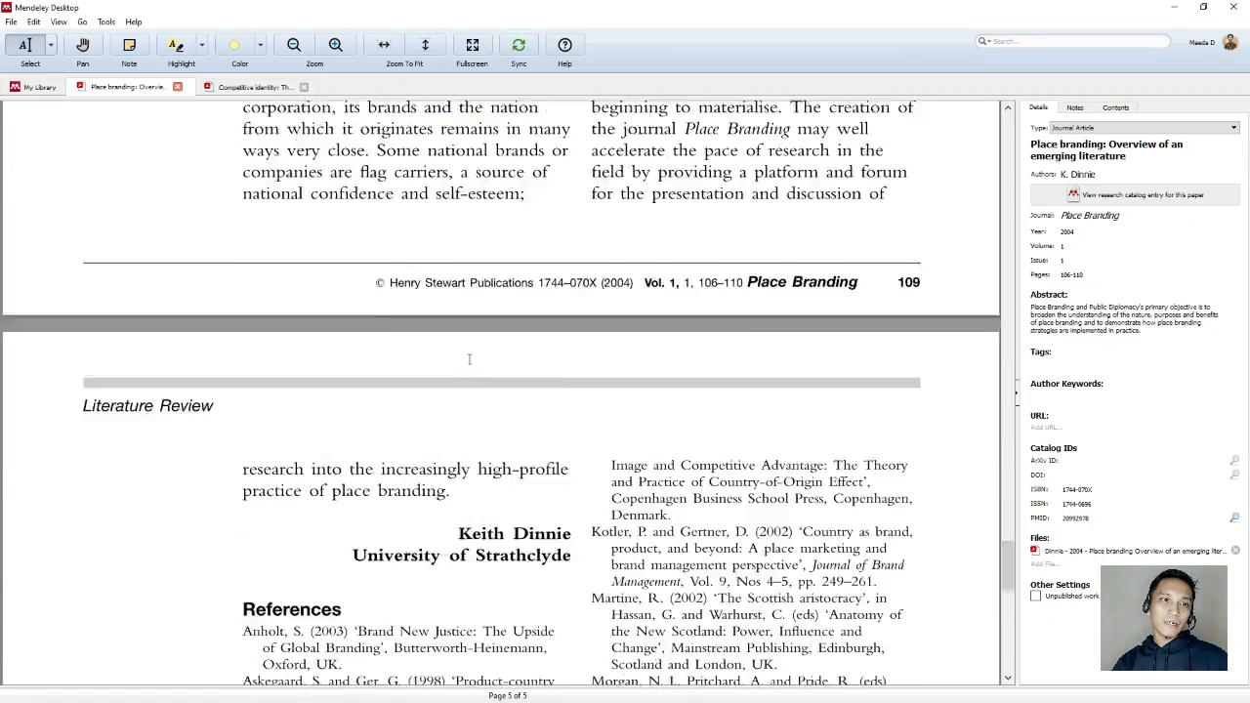
left_click_drag(453, 377, 572, 379)
left_click(1110, 172)
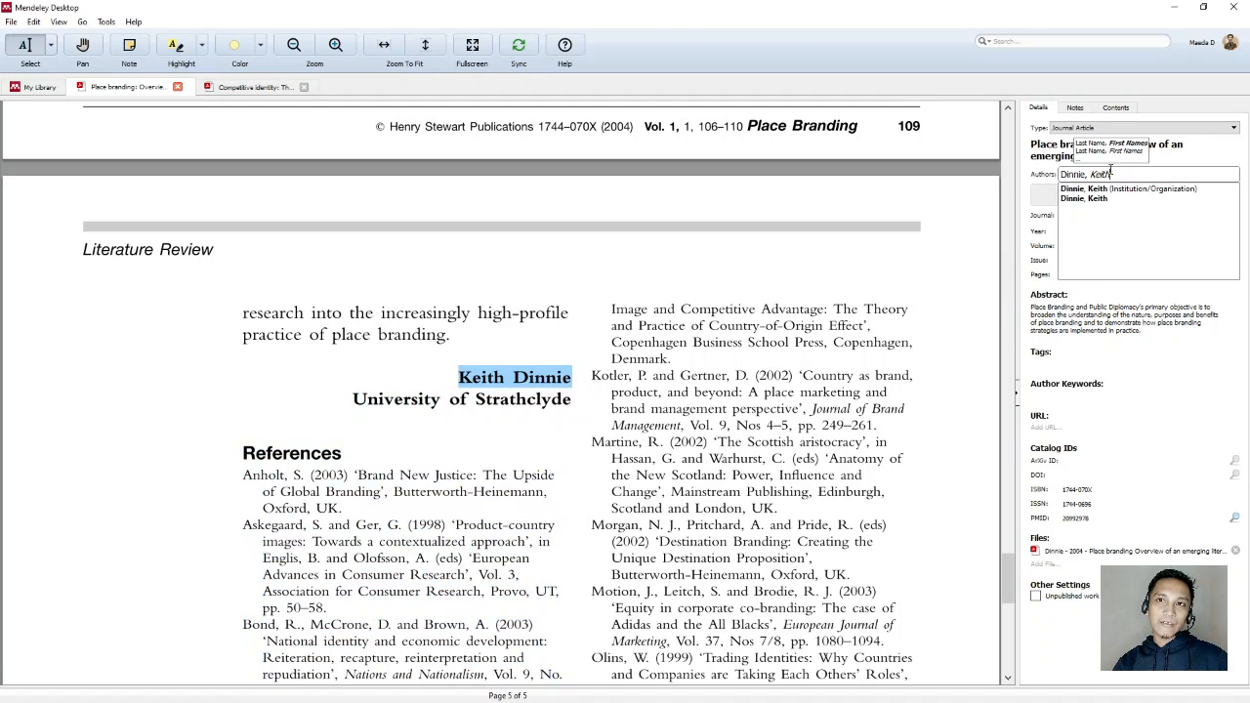
left_click(1026, 243)
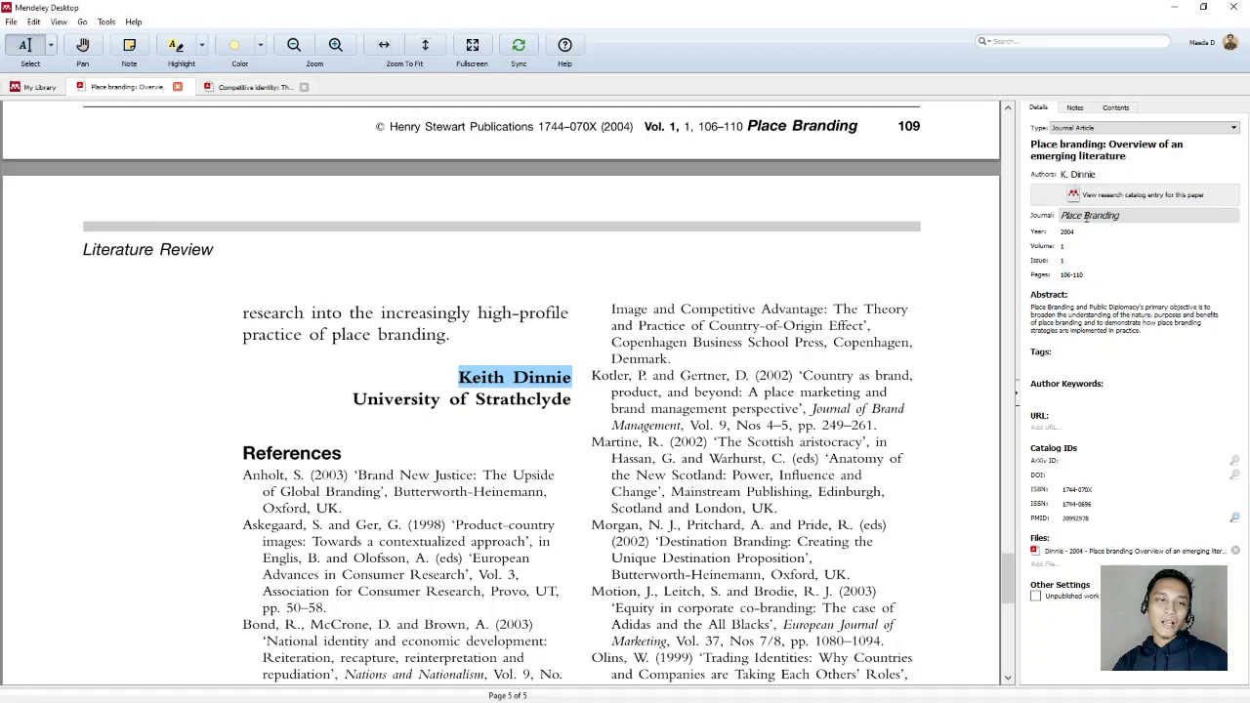
Step: Compare the Journal detail with the journal name and publication information in the first page's footer
left_click(1085, 217)
scroll(629, 417, "up", 3)
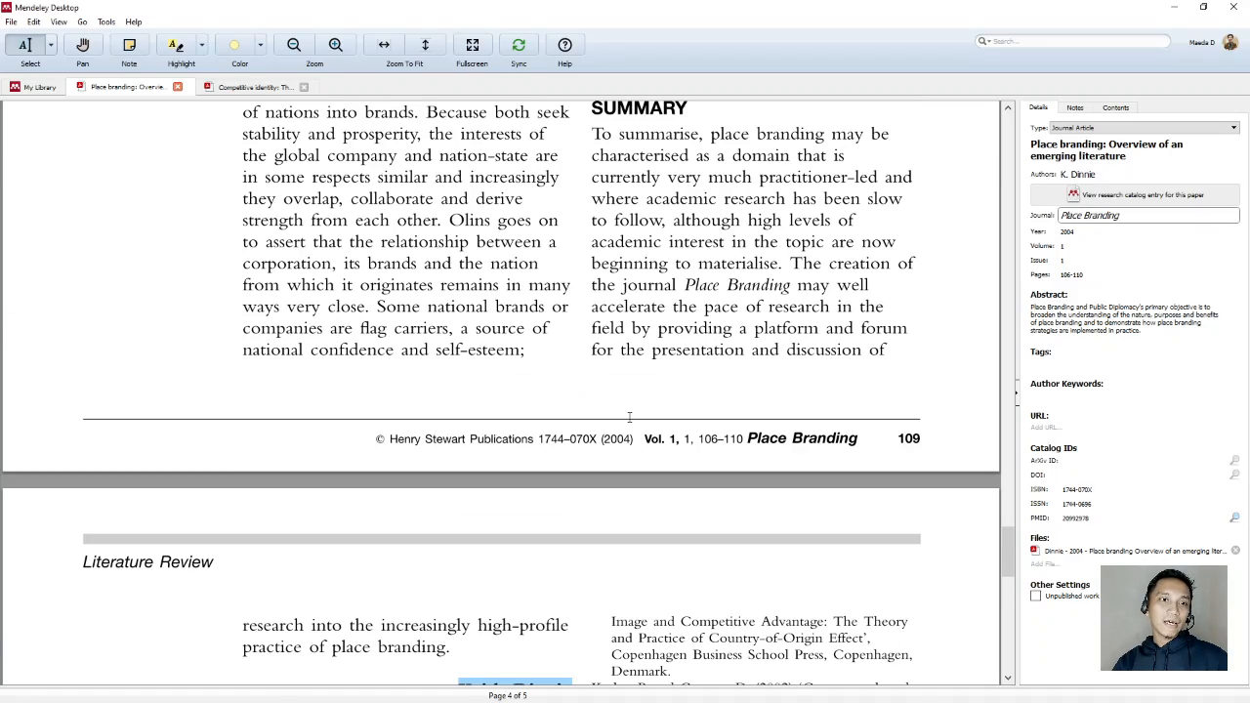
scroll(628, 417, "up", 20)
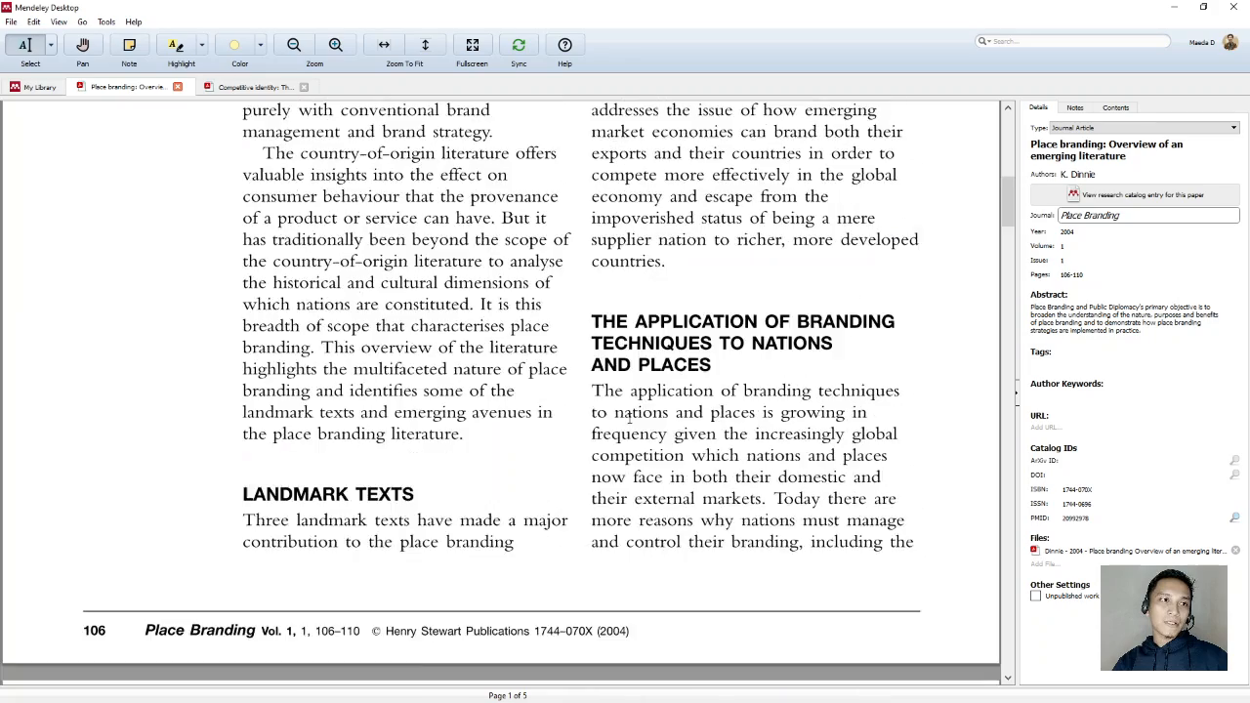
scroll(628, 416, "down", 2)
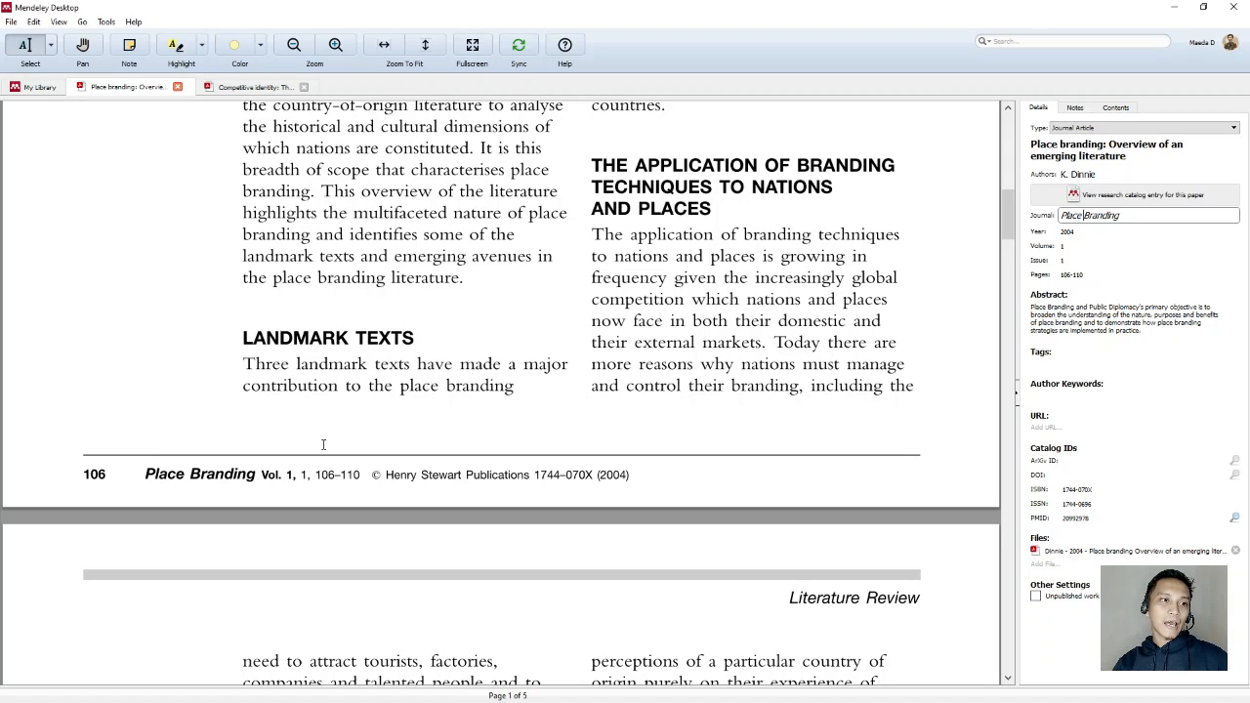
left_click_drag(142, 471, 255, 474)
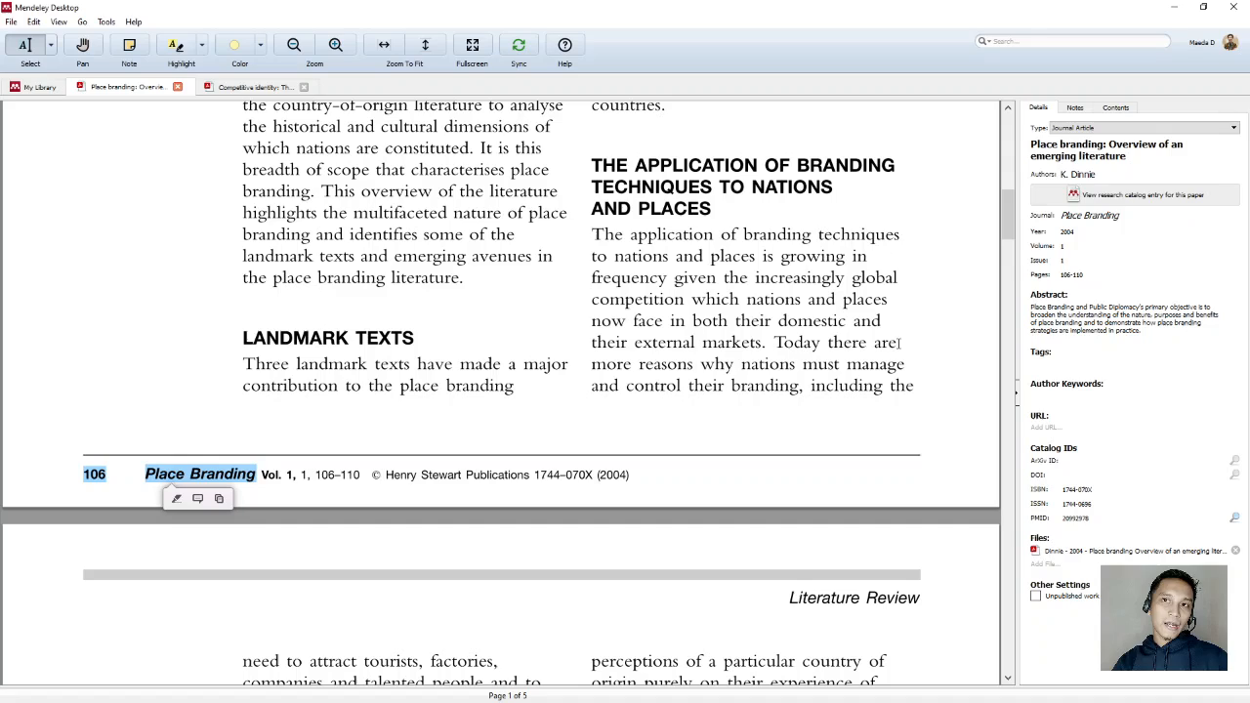
left_click(1067, 215)
left_click_drag(599, 476, 1034, 332)
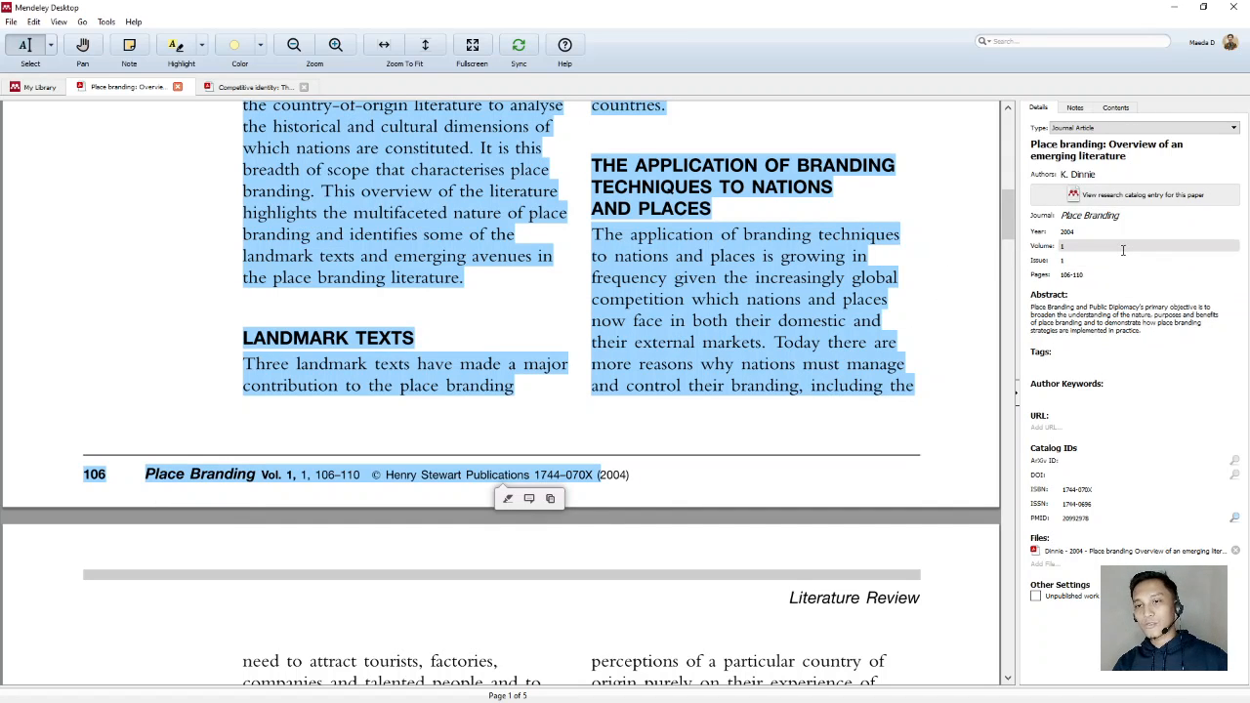
Step: Examine the paper's abstract and title in its details, selecting the full text of each
left_click(1105, 304)
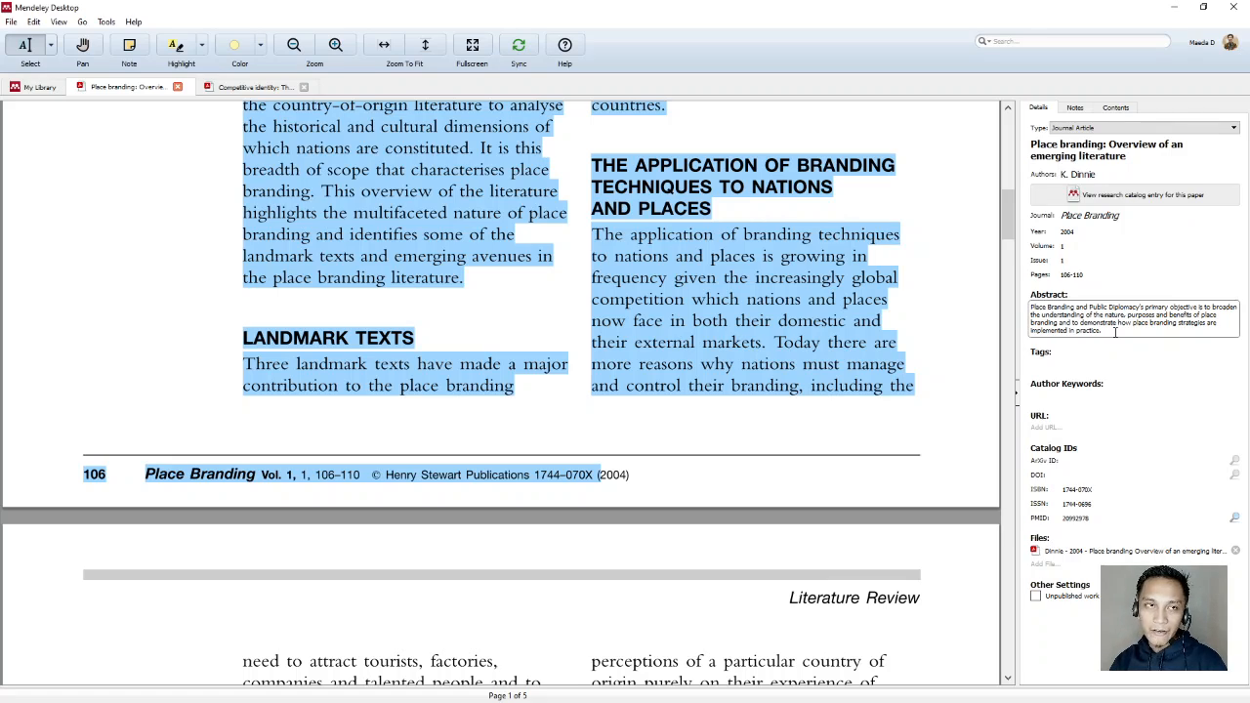
left_click(388, 372)
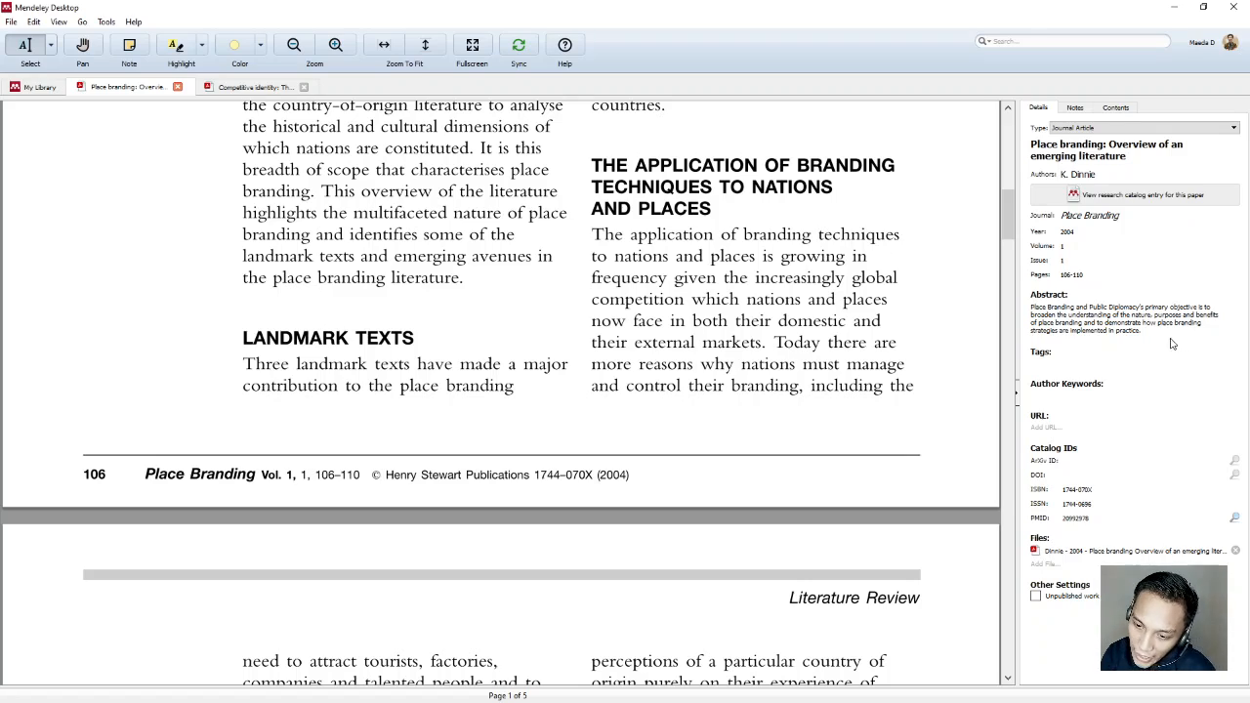
left_click_drag(1149, 336, 1015, 310)
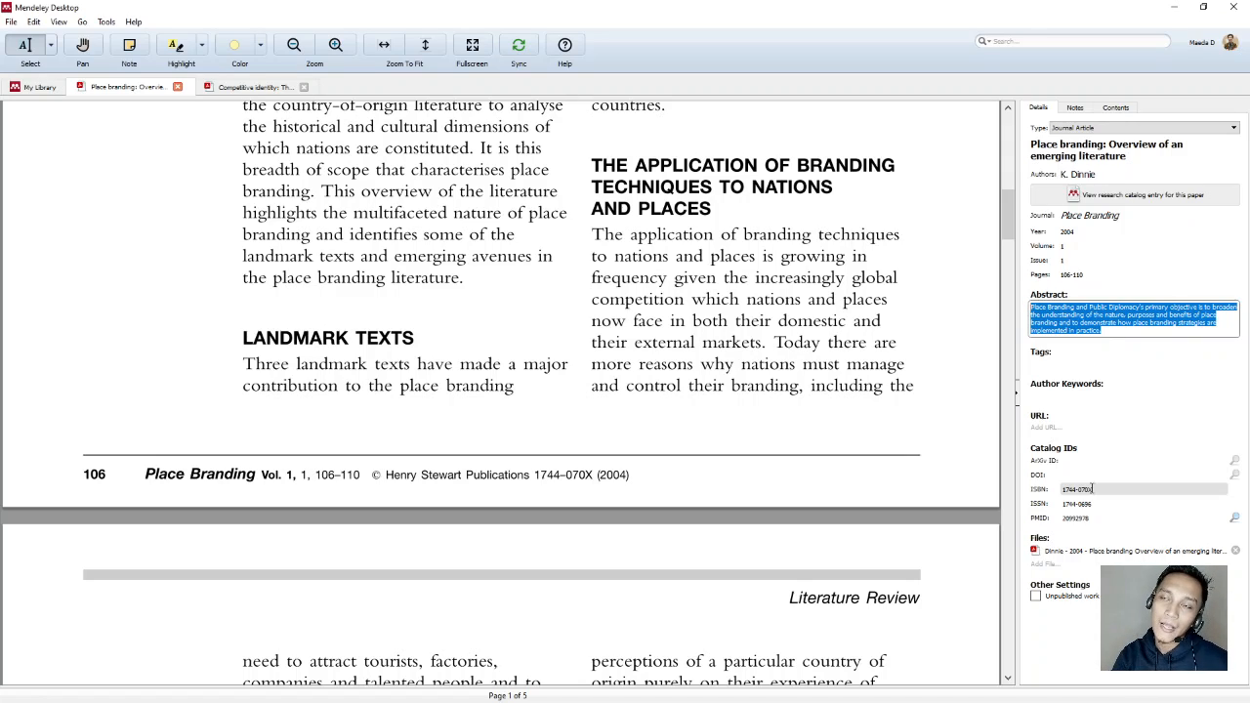
left_click_drag(1135, 157, 1018, 143)
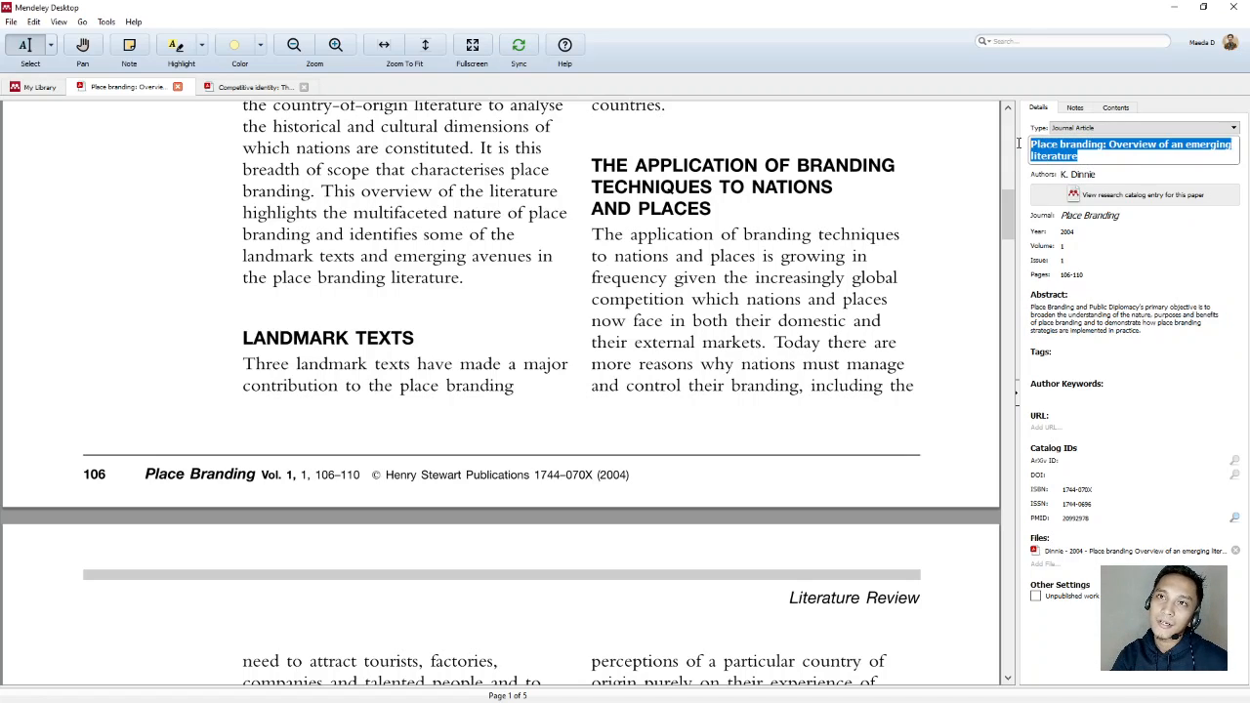
Step: Change the document type of "Place branding: Overview of an emerging literature" to Book
left_click(1082, 155)
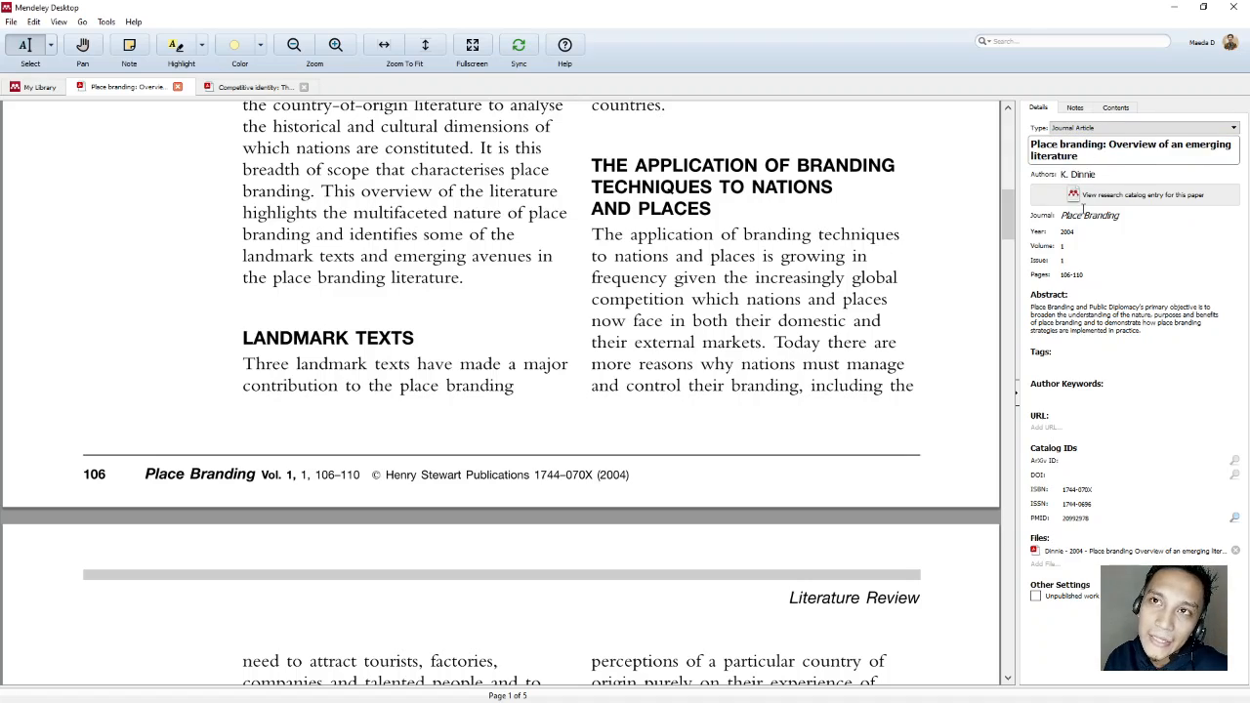
left_click(1063, 131)
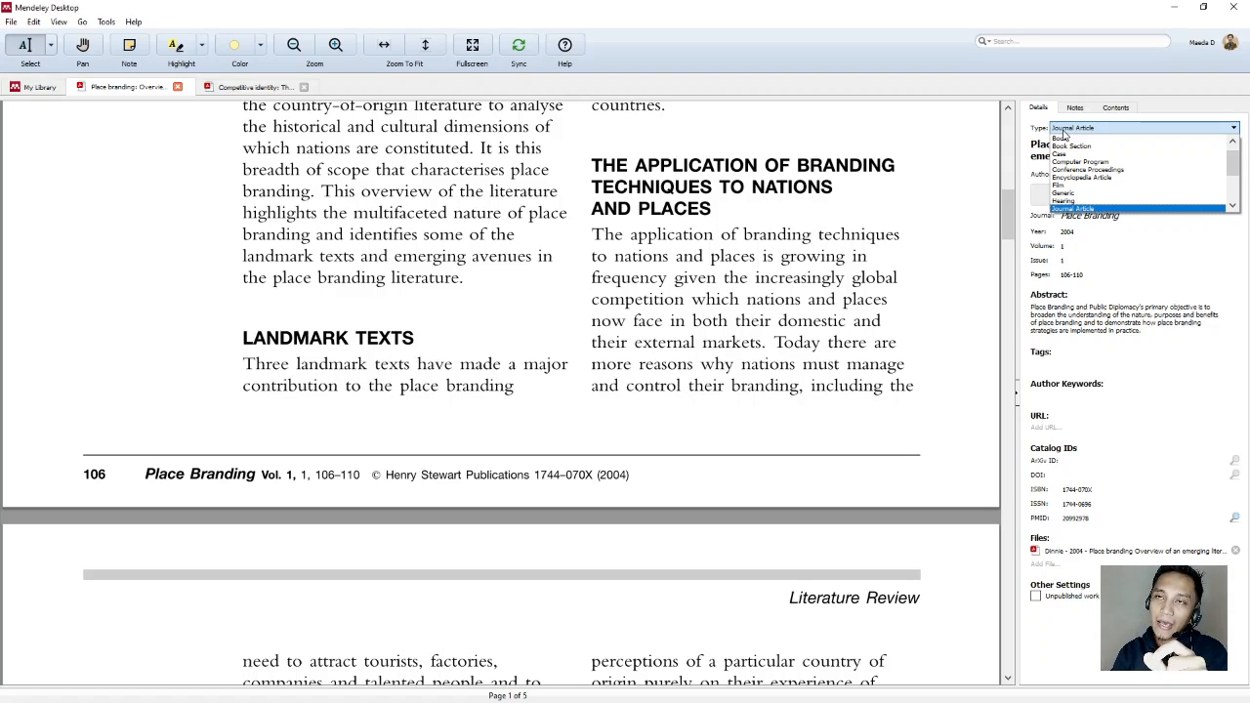
left_click(1071, 139)
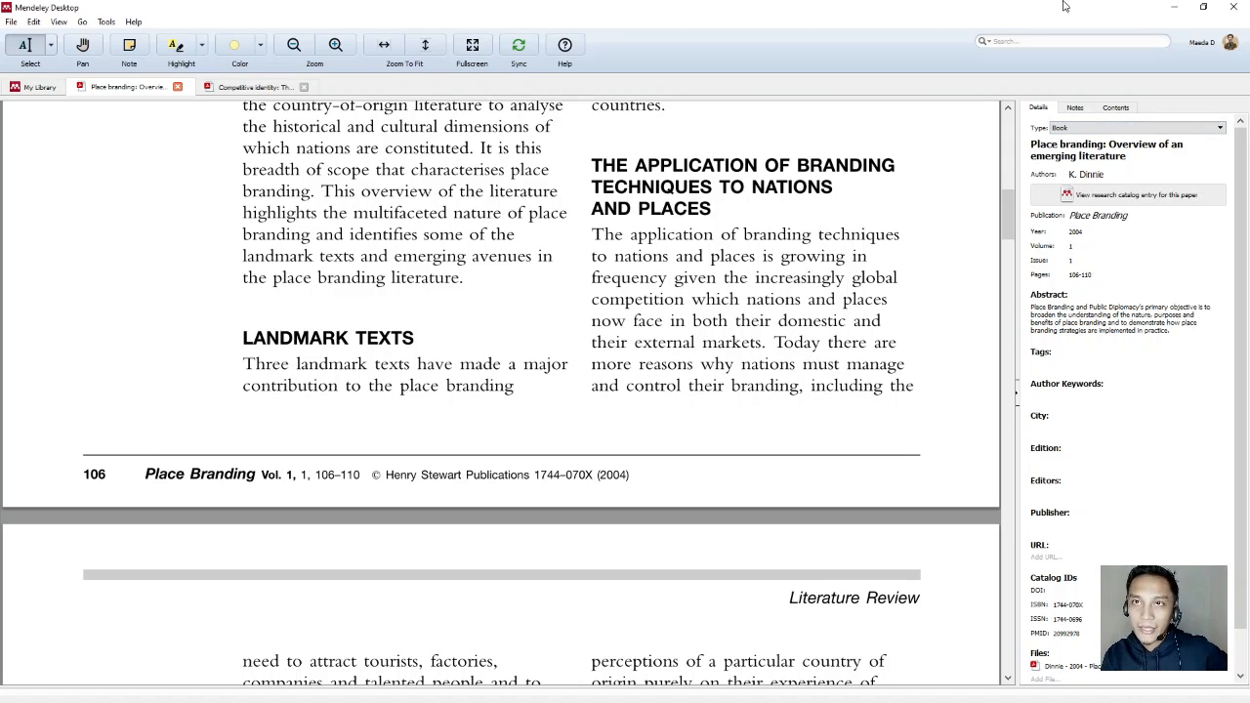
Step: Change the paper's document type to Web Page and examine its empty Date Accessed and URL fields
left_click(1068, 129)
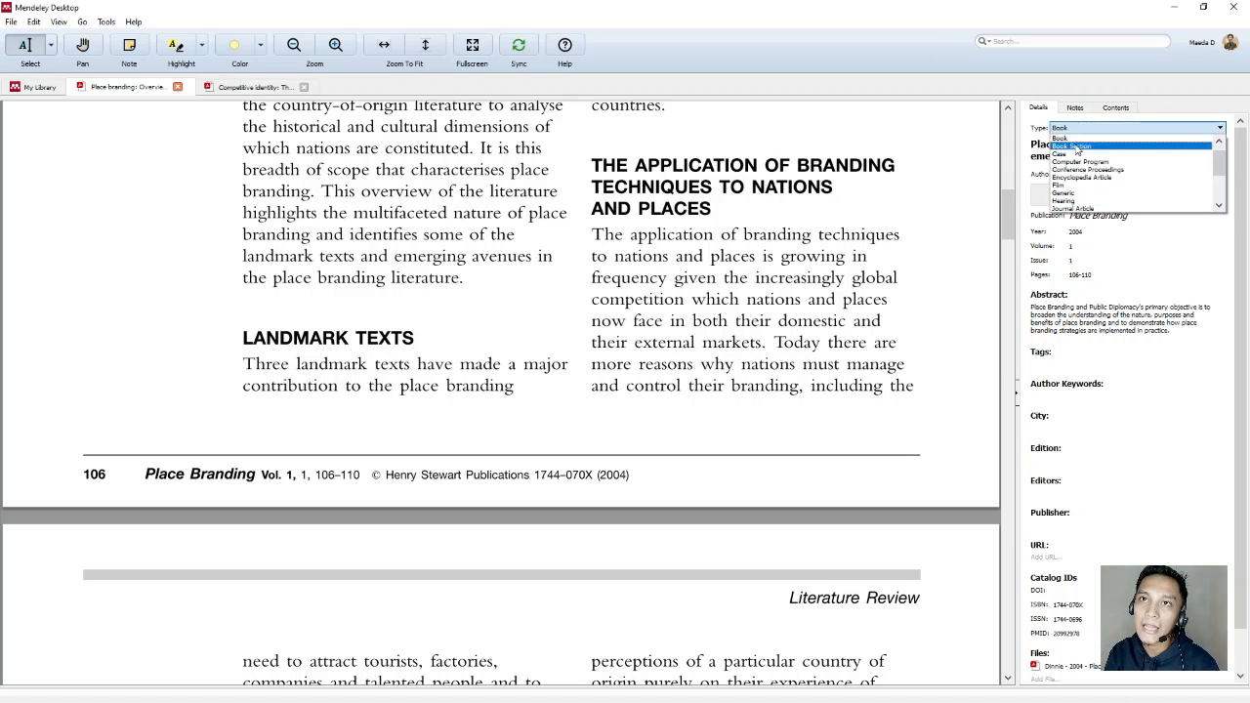
scroll(1083, 180, "down", 3)
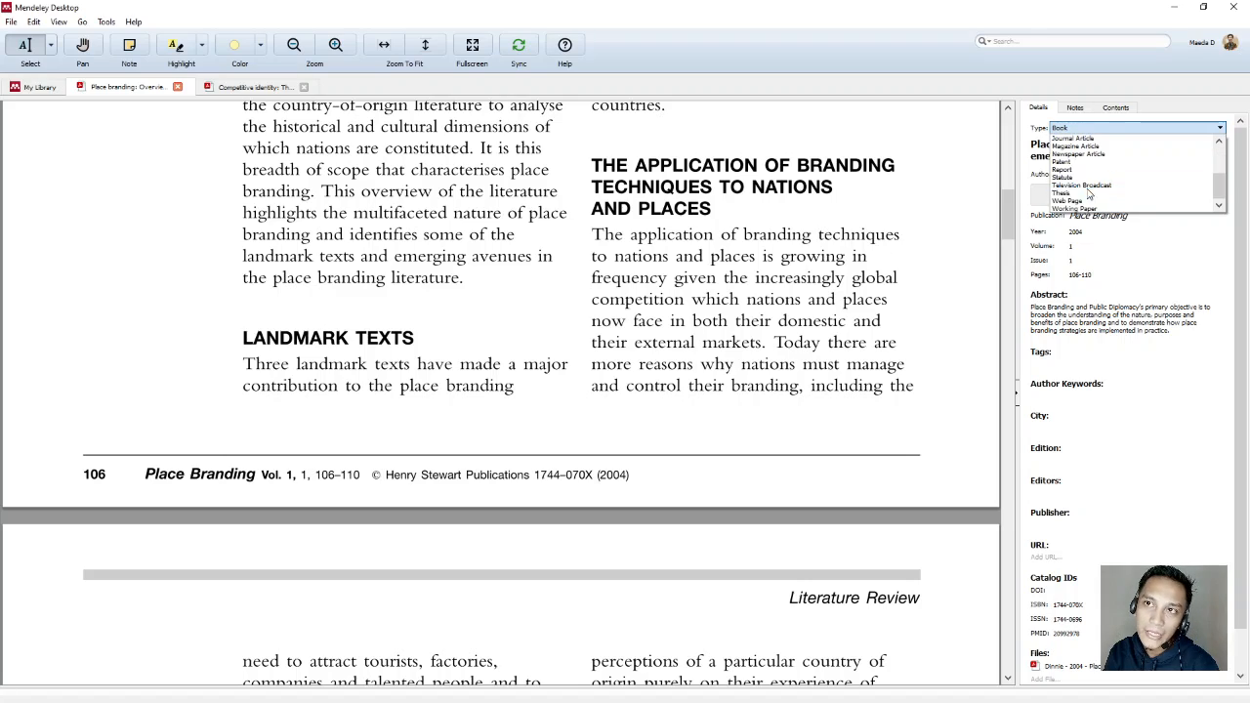
left_click(1092, 205)
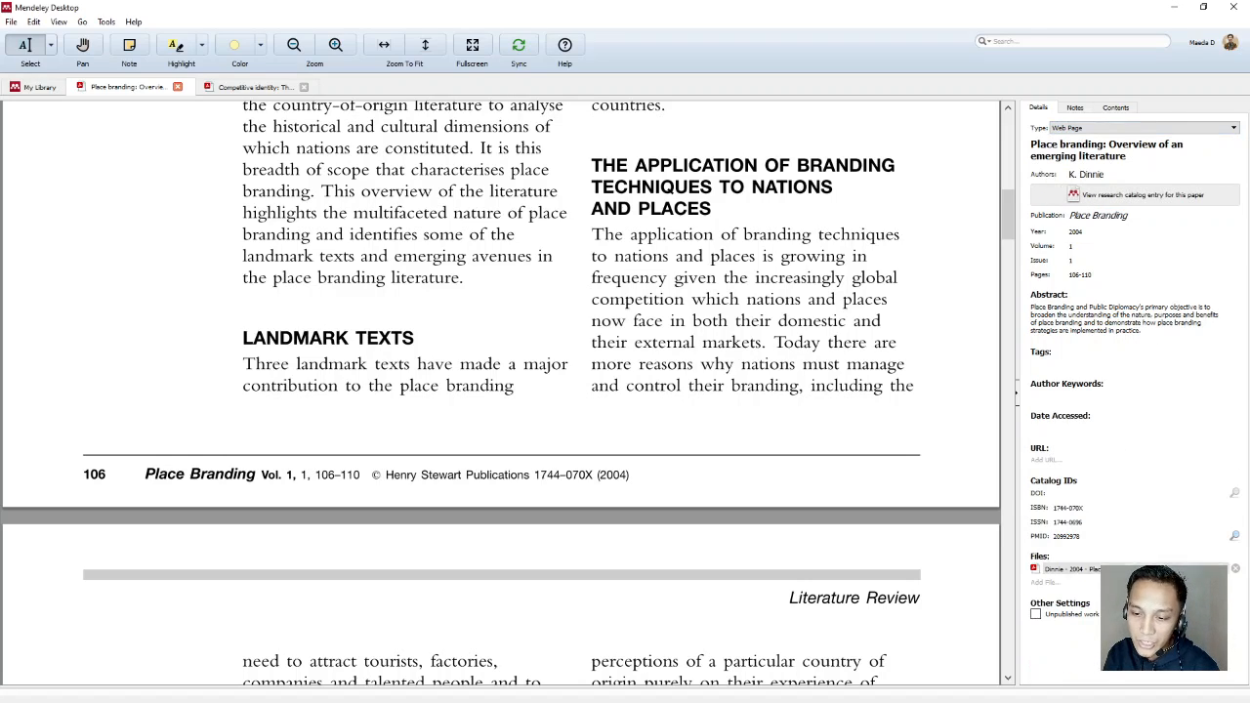
left_click(1078, 426)
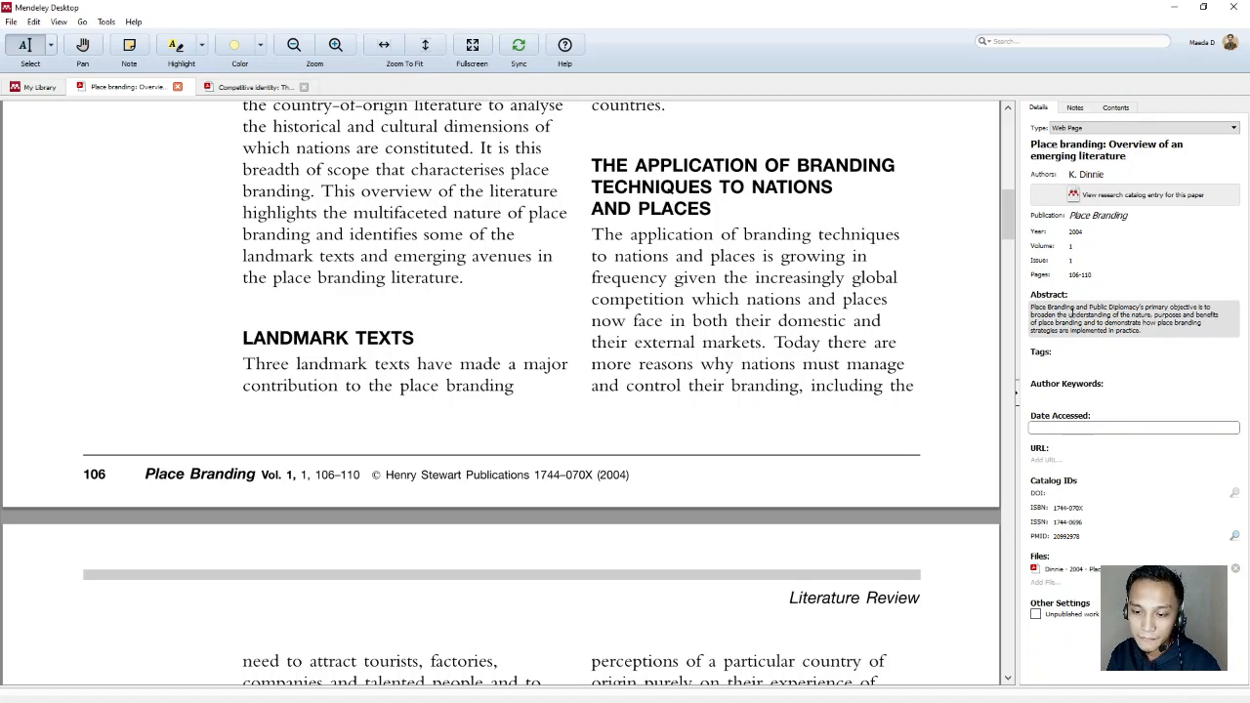
left_click(1054, 458)
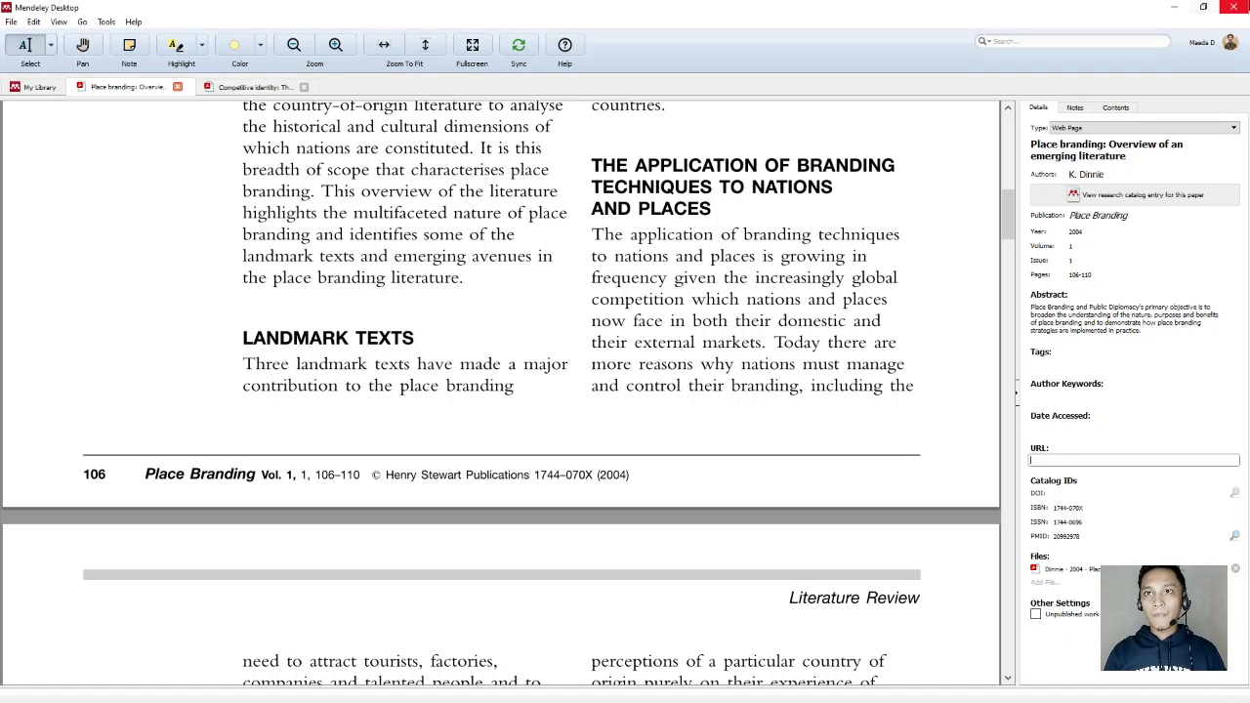
Step: Set the document type of the "Place branding" paper back to Book
left_click(1078, 129)
scroll(1078, 156, "up", 6)
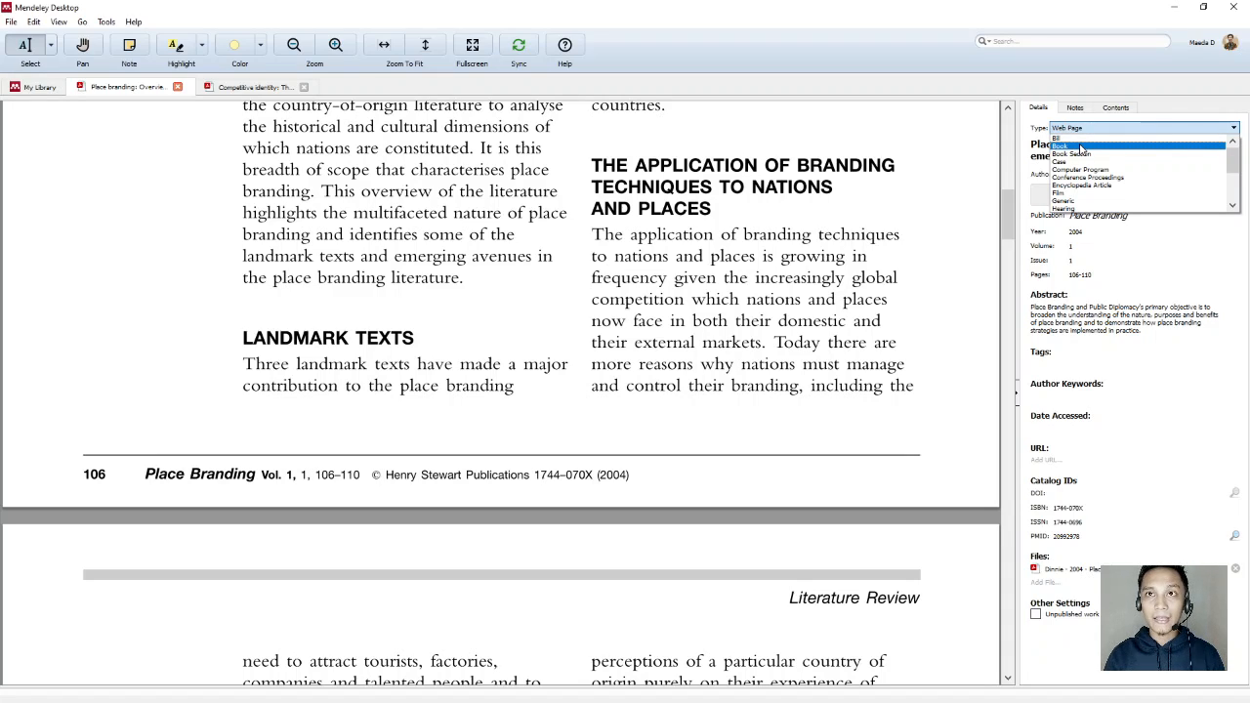
left_click(1080, 148)
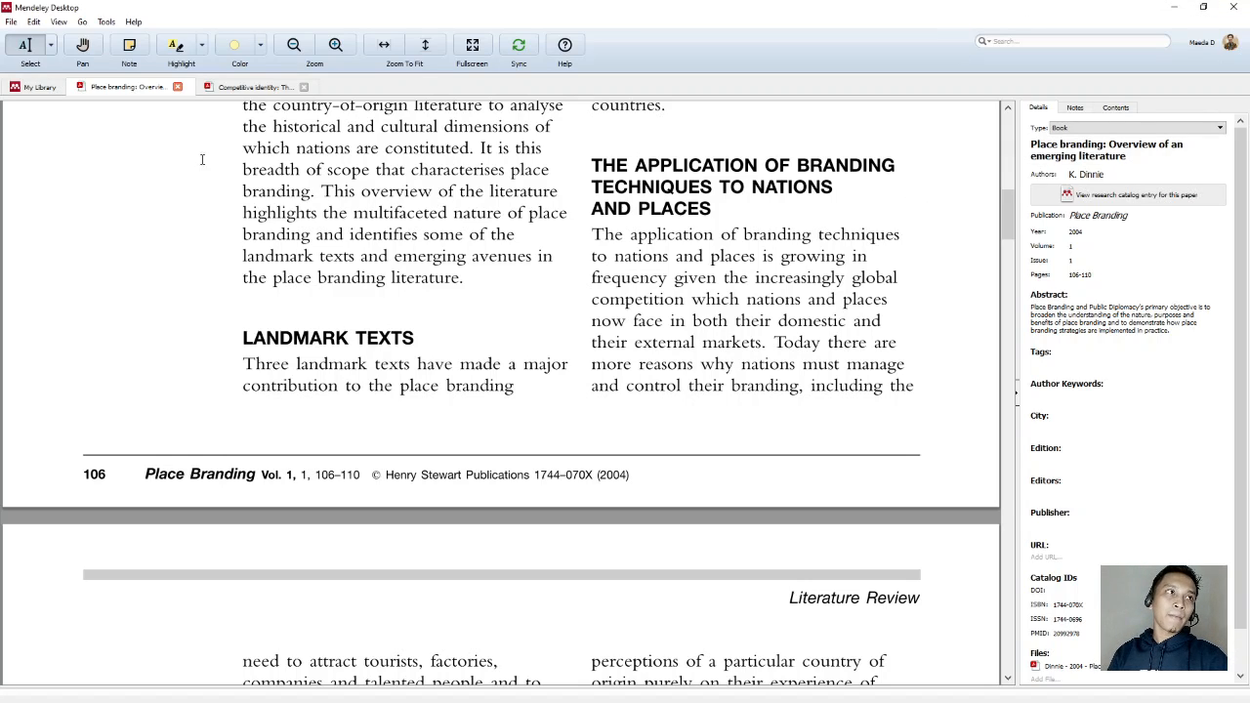
Step: Return to My Library, deselect the current document and clear the author filter so all documents are listed
left_click(258, 87)
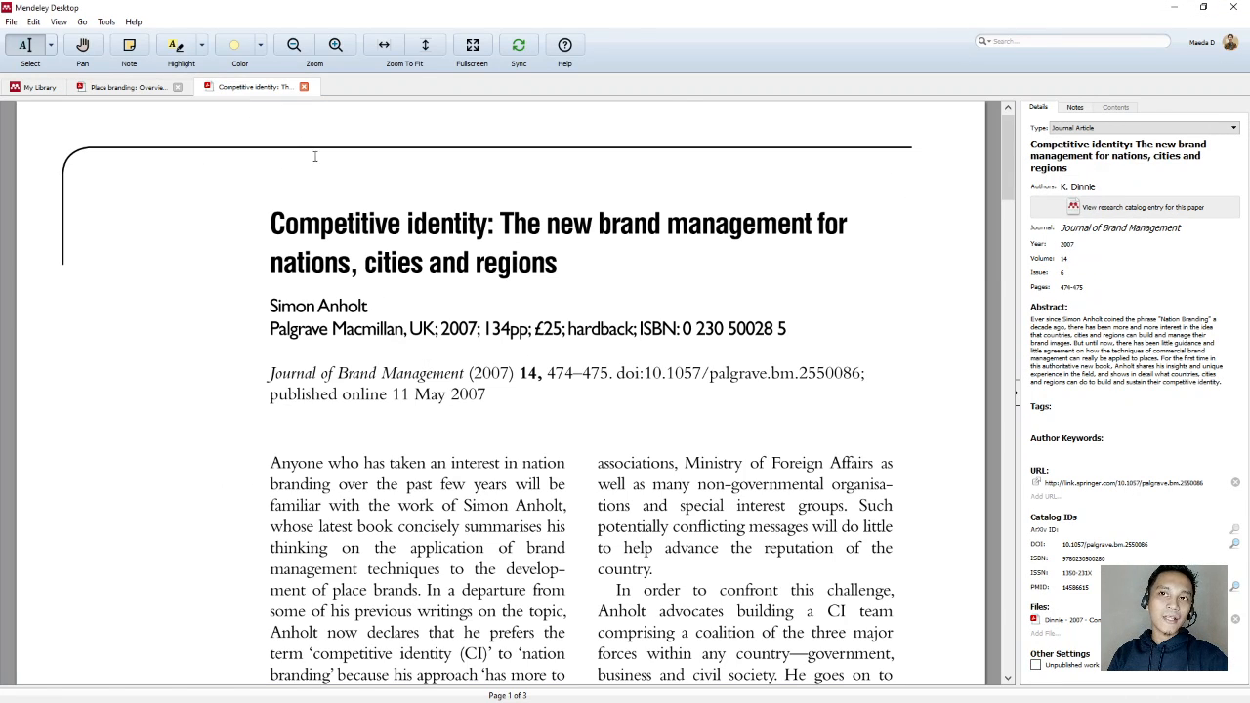
left_click(31, 89)
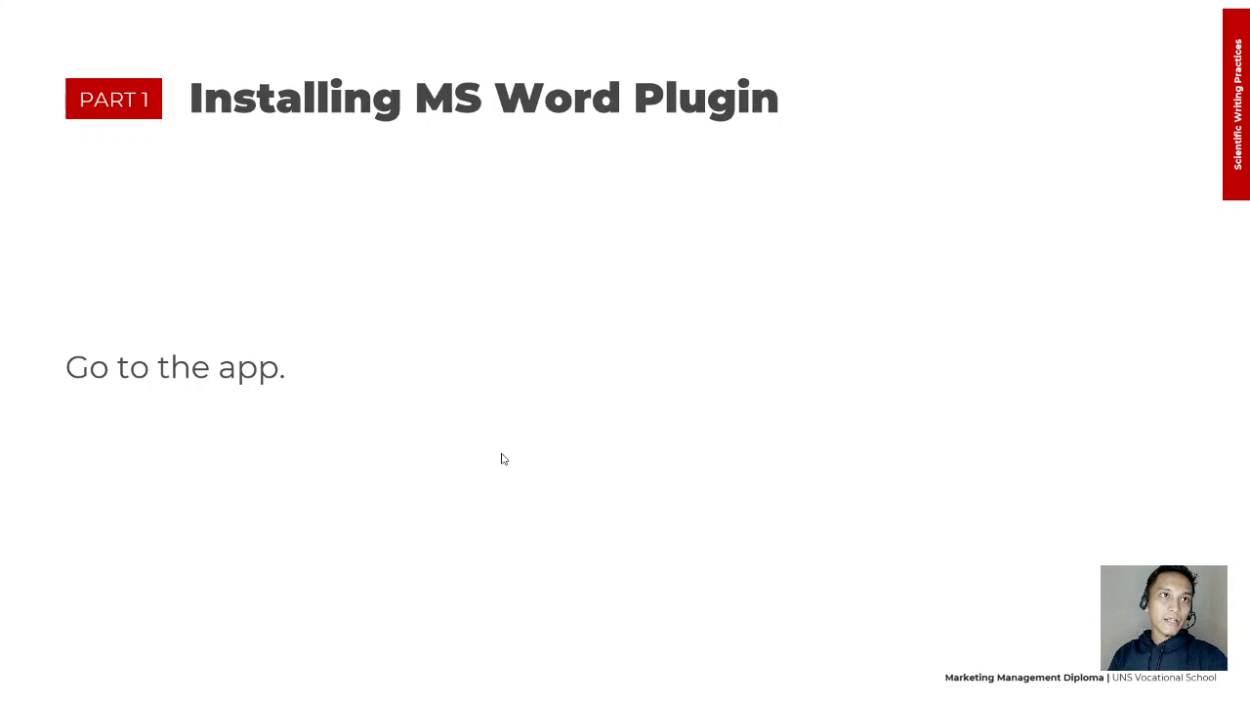
left_click(504, 459)
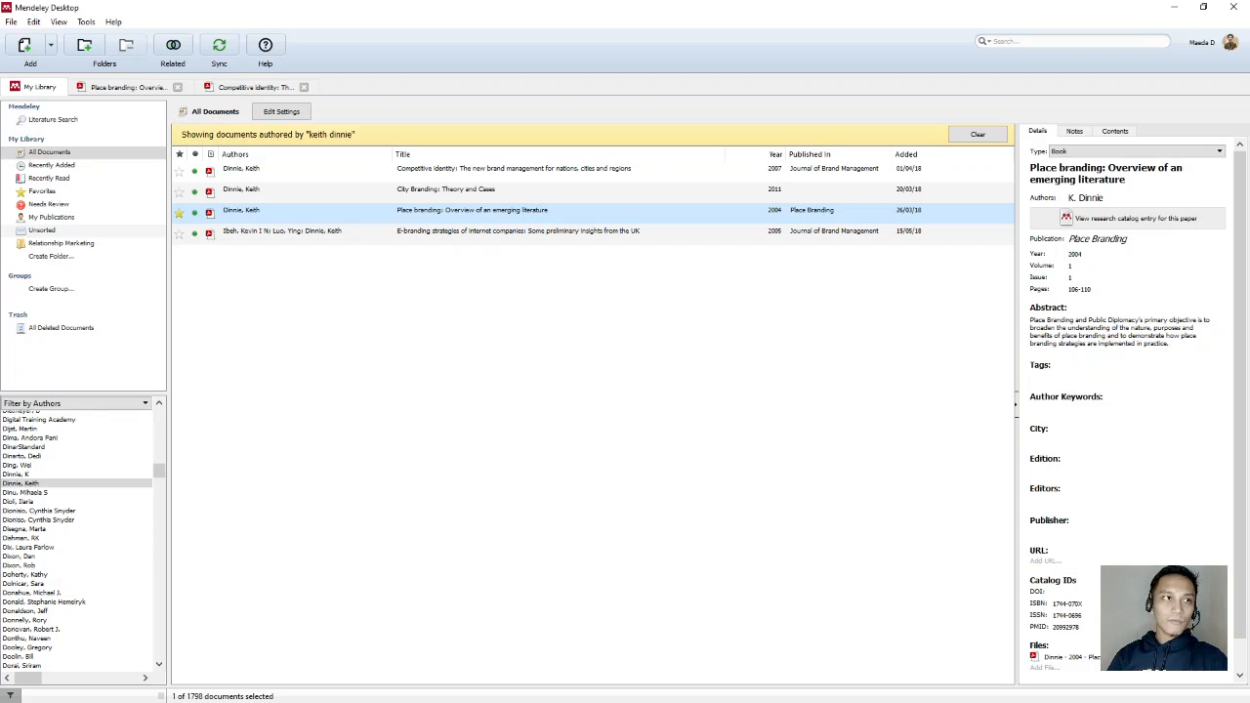
left_click(493, 493)
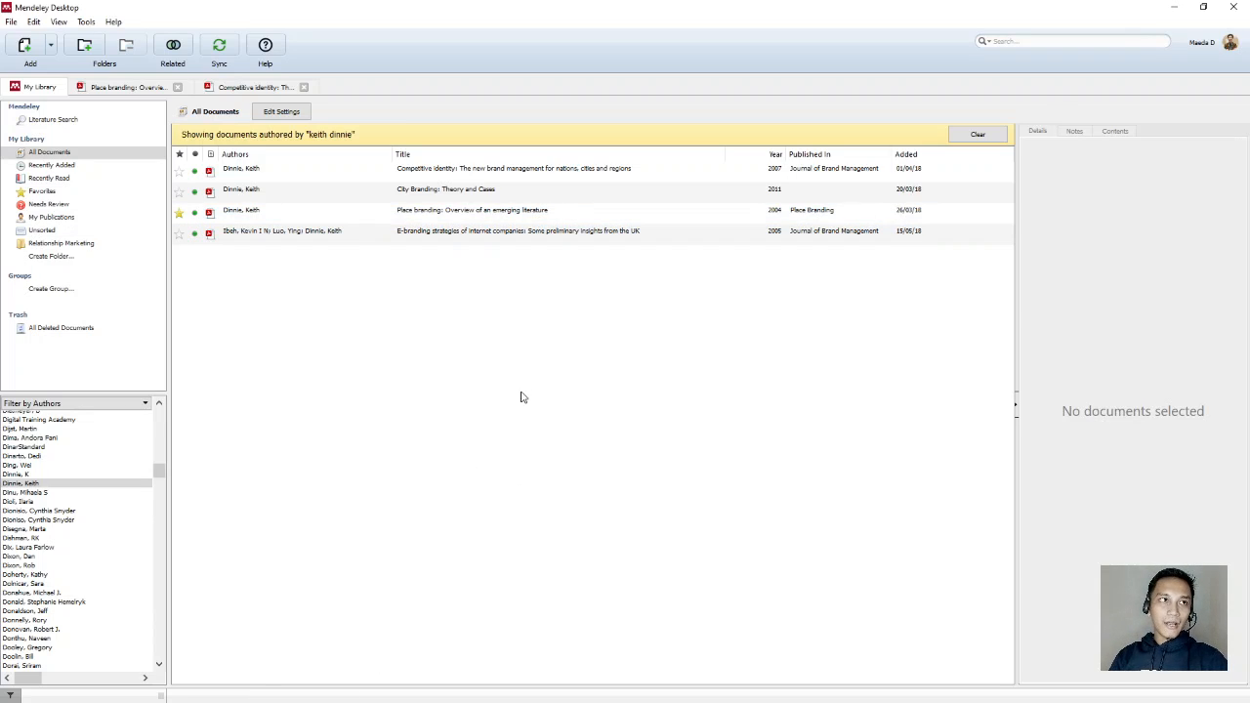
left_click(990, 135)
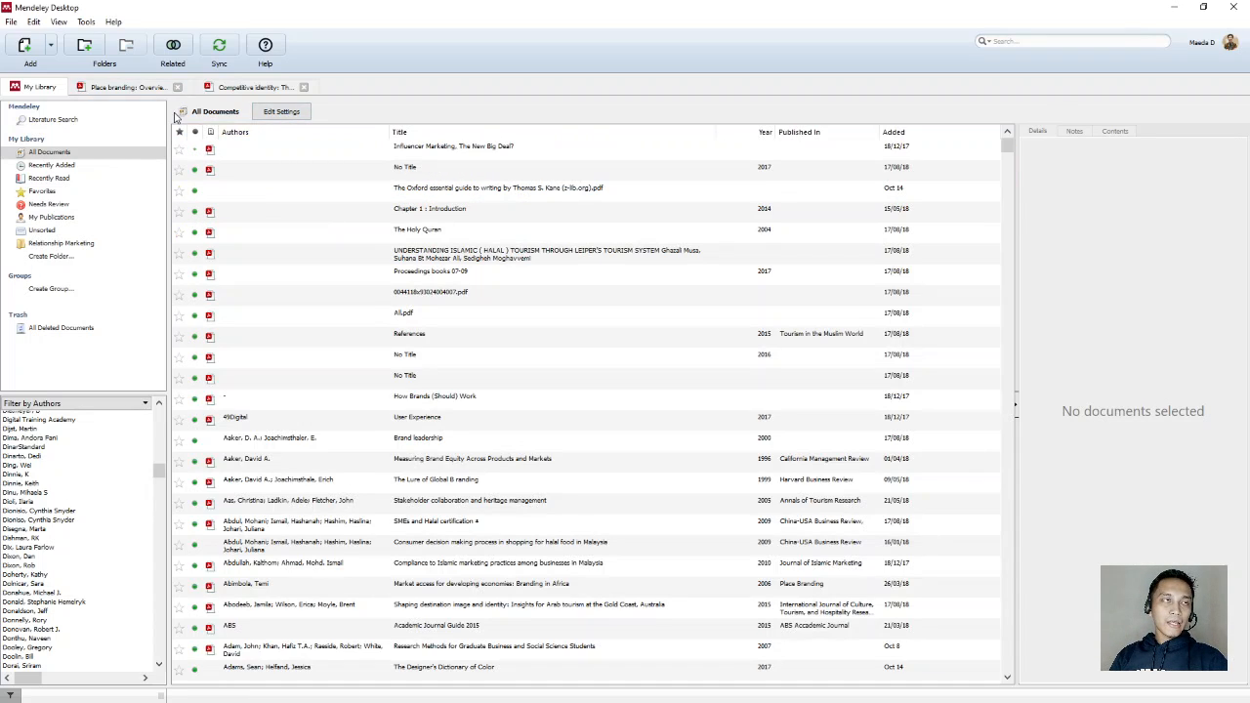
Step: Start adding files from the Unlisted Books folder, enlarging the file dialog and widening its Name column
left_click(32, 49)
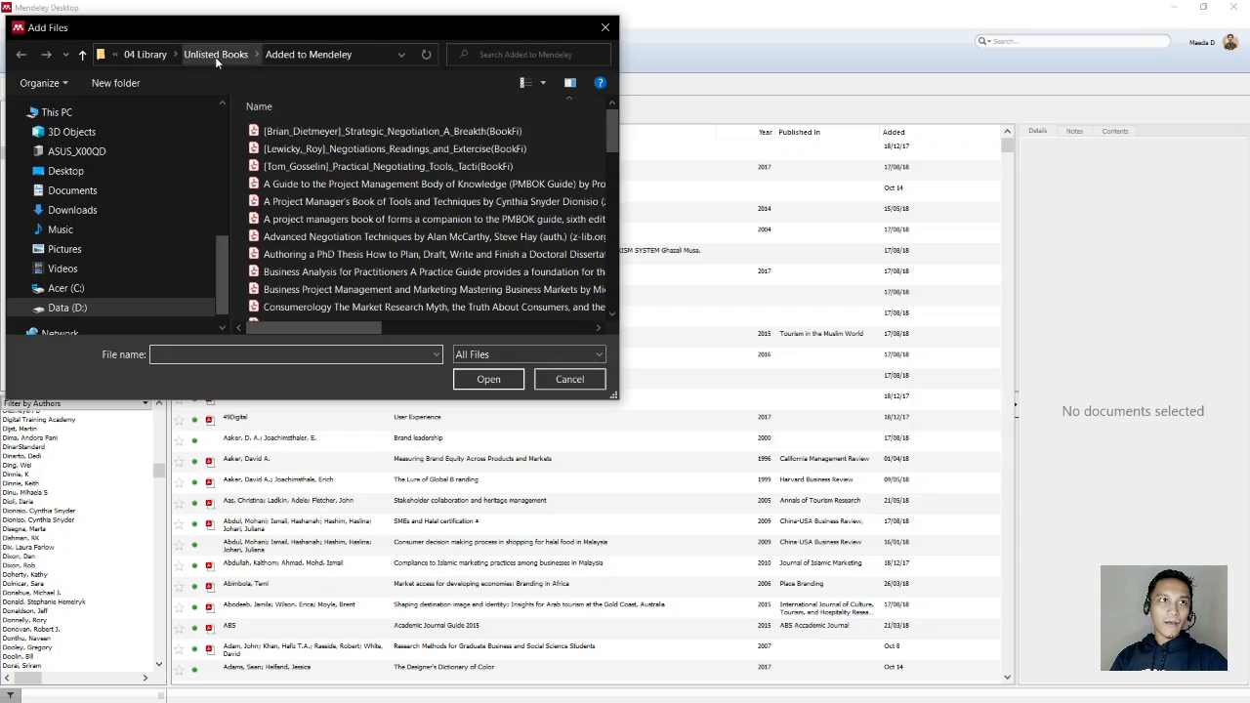
left_click(217, 56)
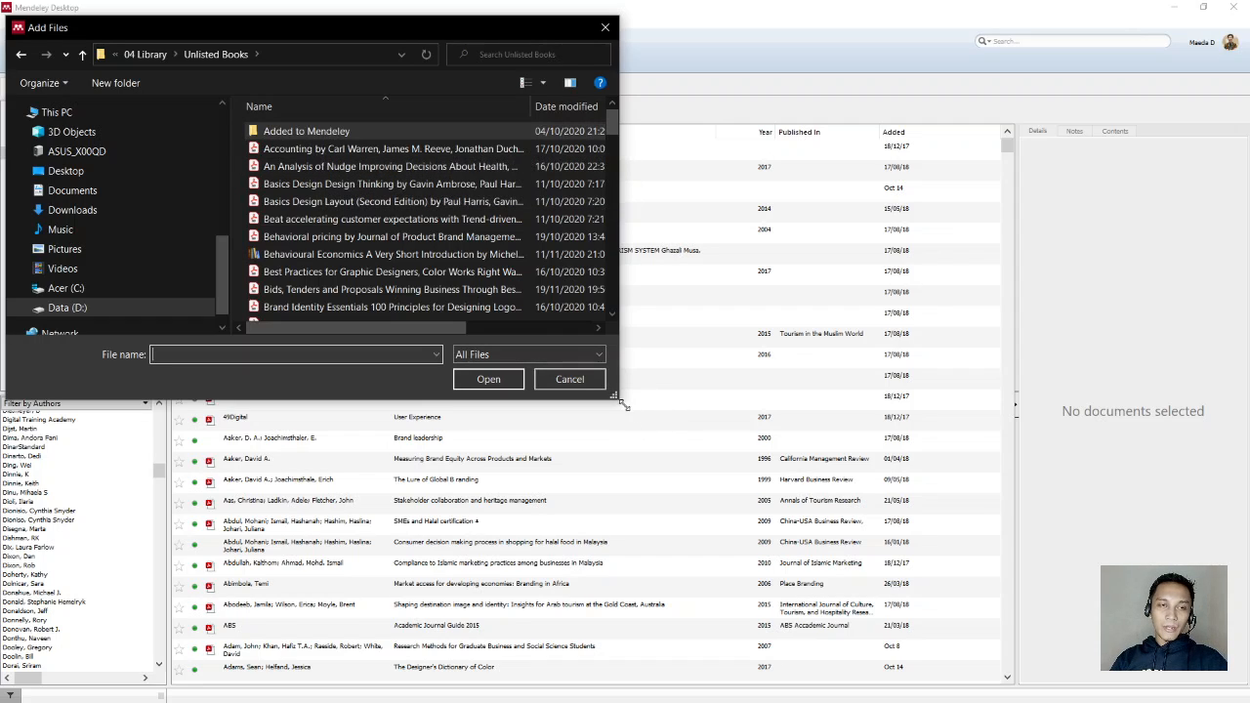
left_click_drag(614, 396, 708, 518)
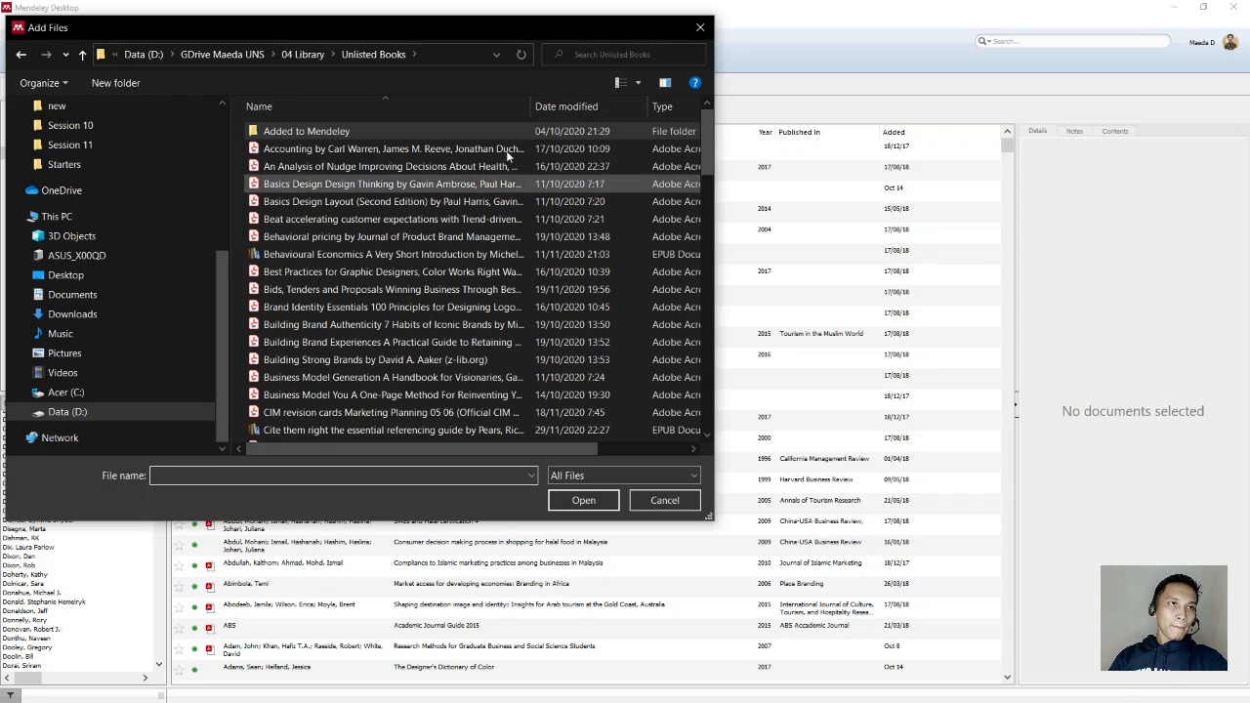
left_click_drag(529, 105, 597, 106)
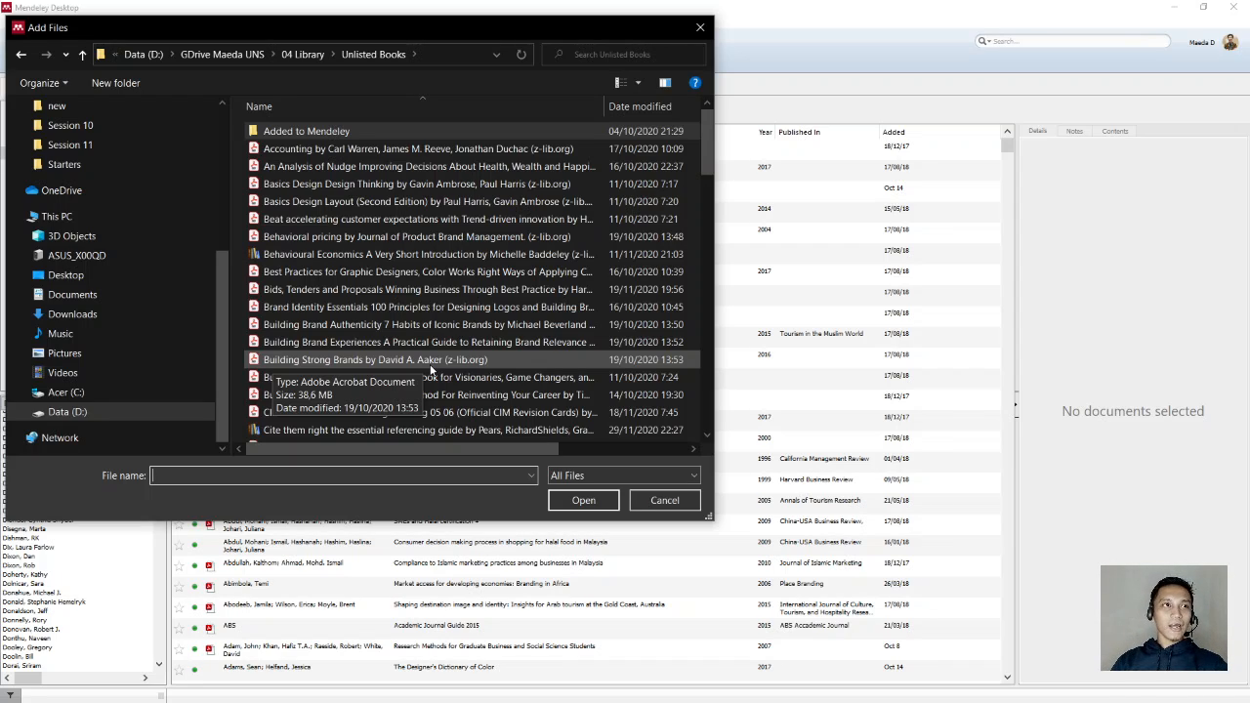
Step: Browse the folder's book files and add the "Building Strong Brands" PDF to the library
scroll(431, 338, "down", 8)
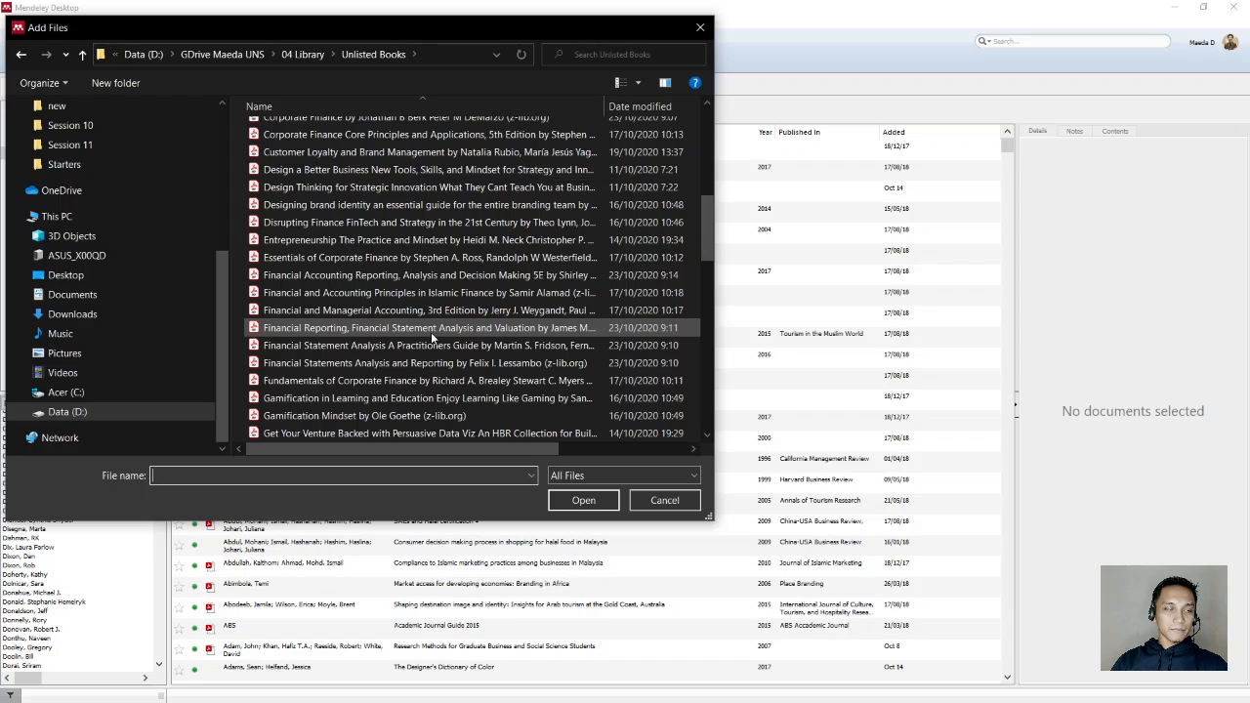
scroll(430, 332, "down", 15)
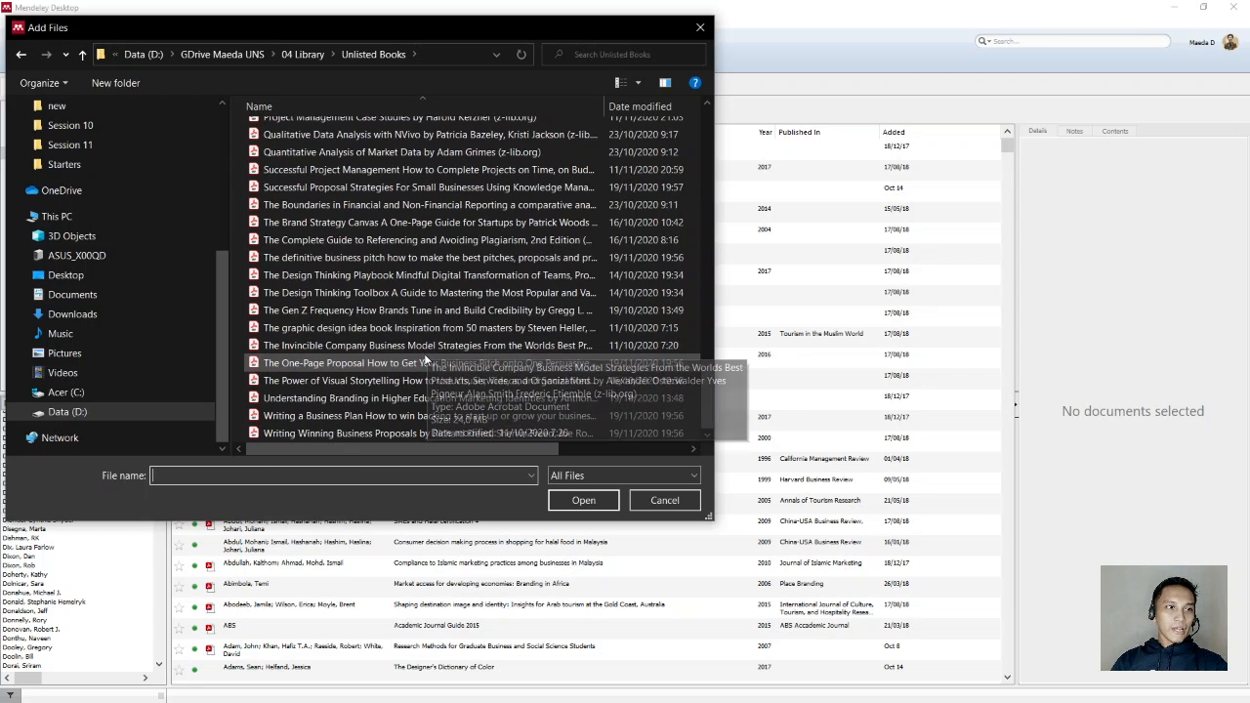
scroll(426, 359, "up", 20)
scroll(426, 359, "down", 20)
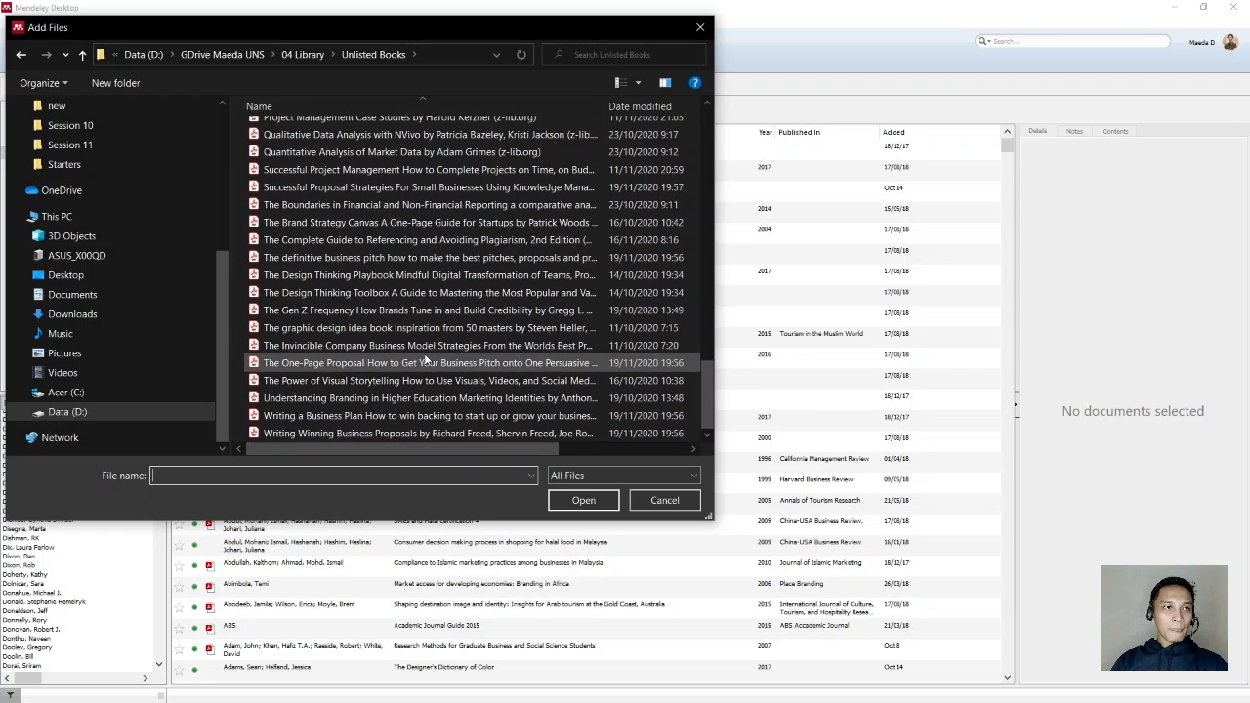
scroll(426, 359, "up", 7)
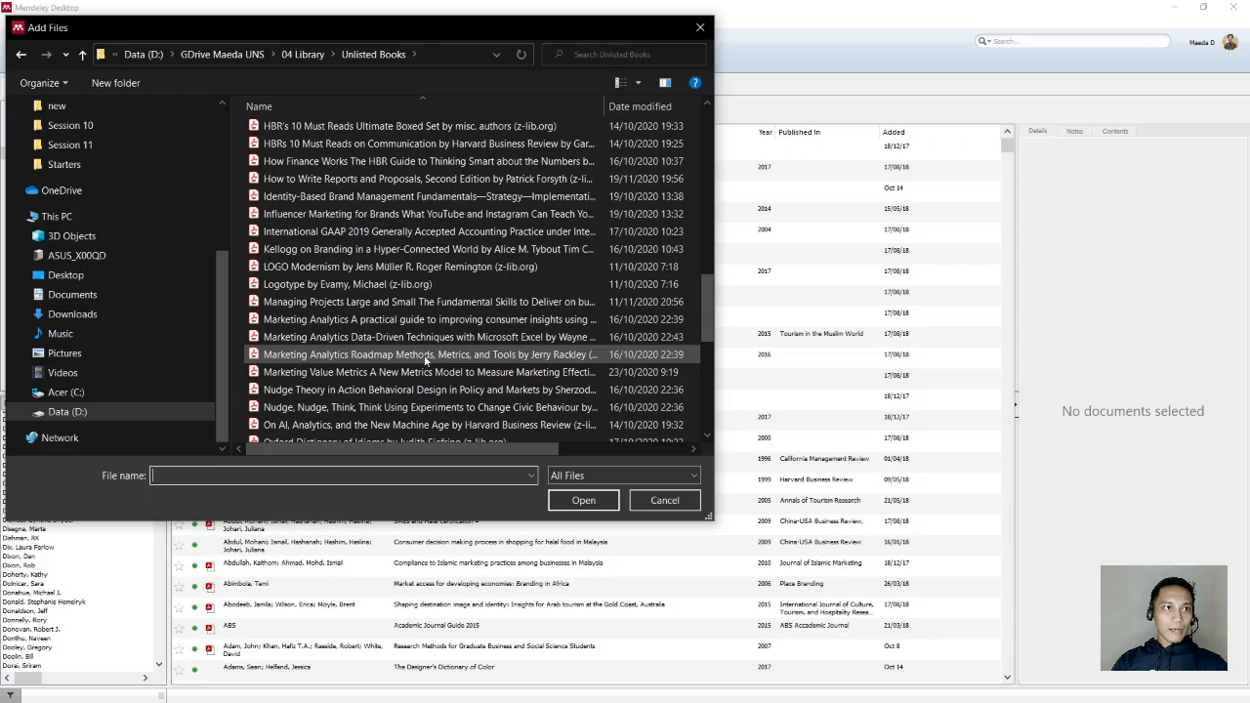
scroll(425, 359, "up", 10)
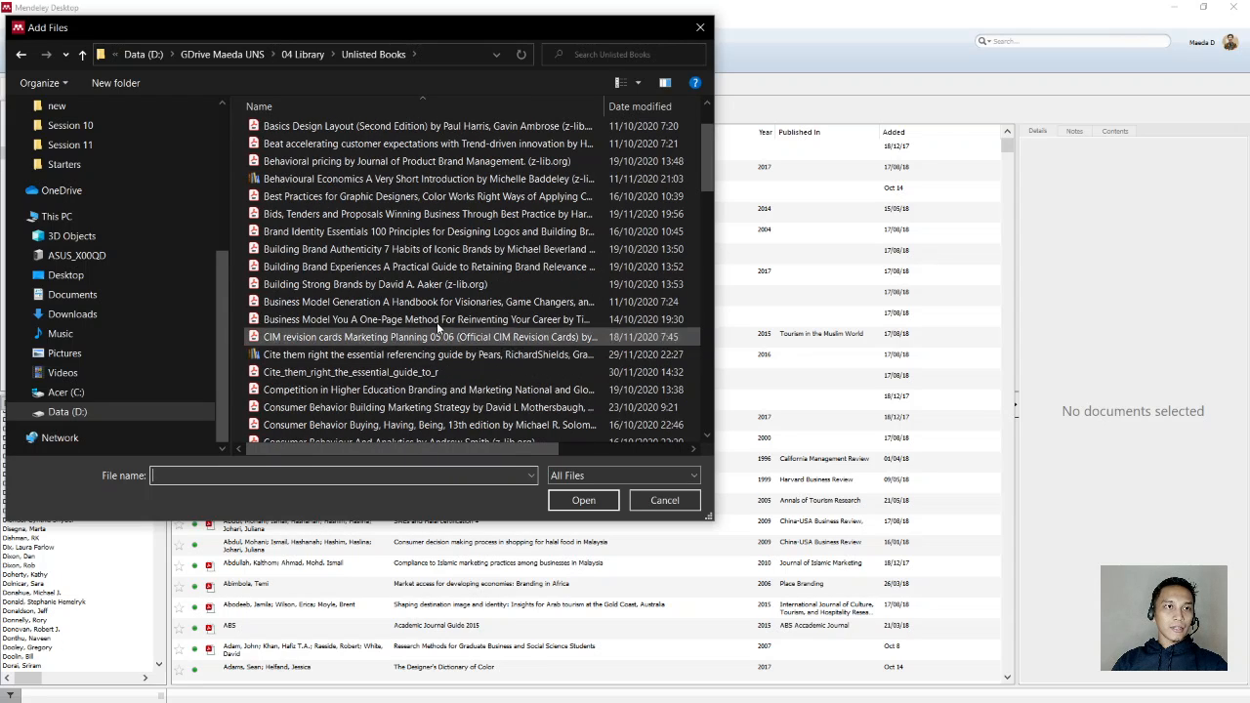
left_click(418, 283)
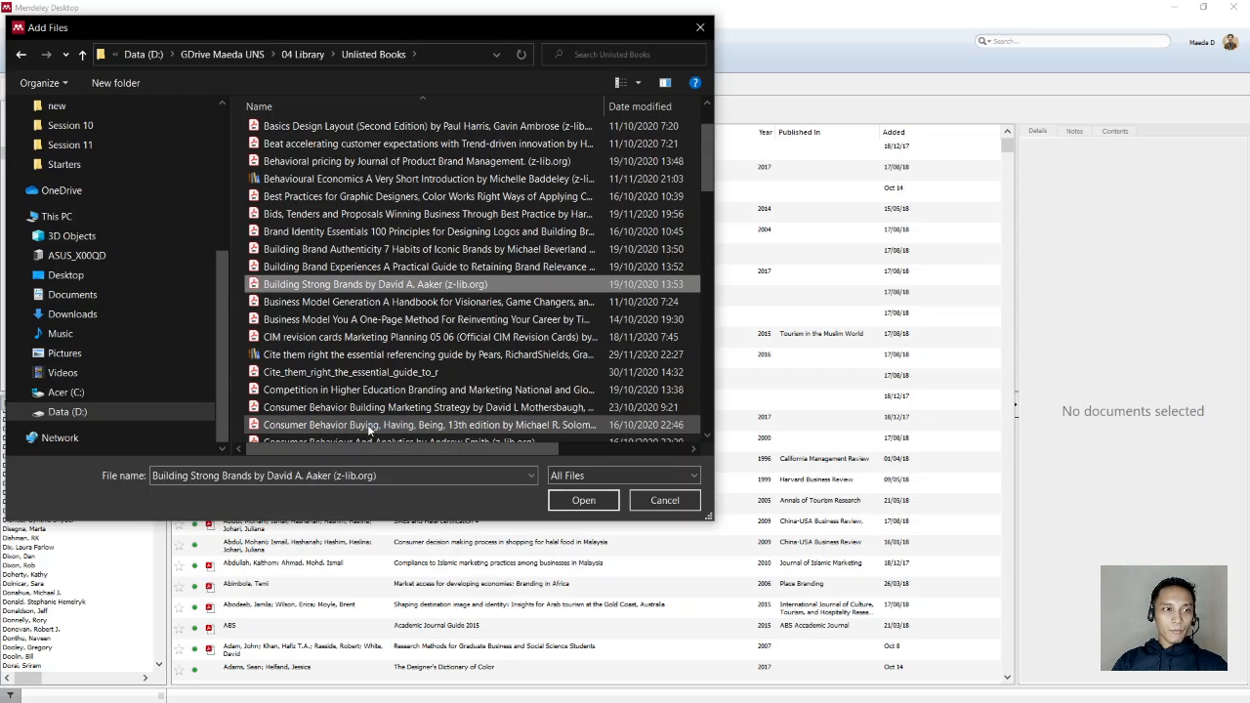
left_click(584, 500)
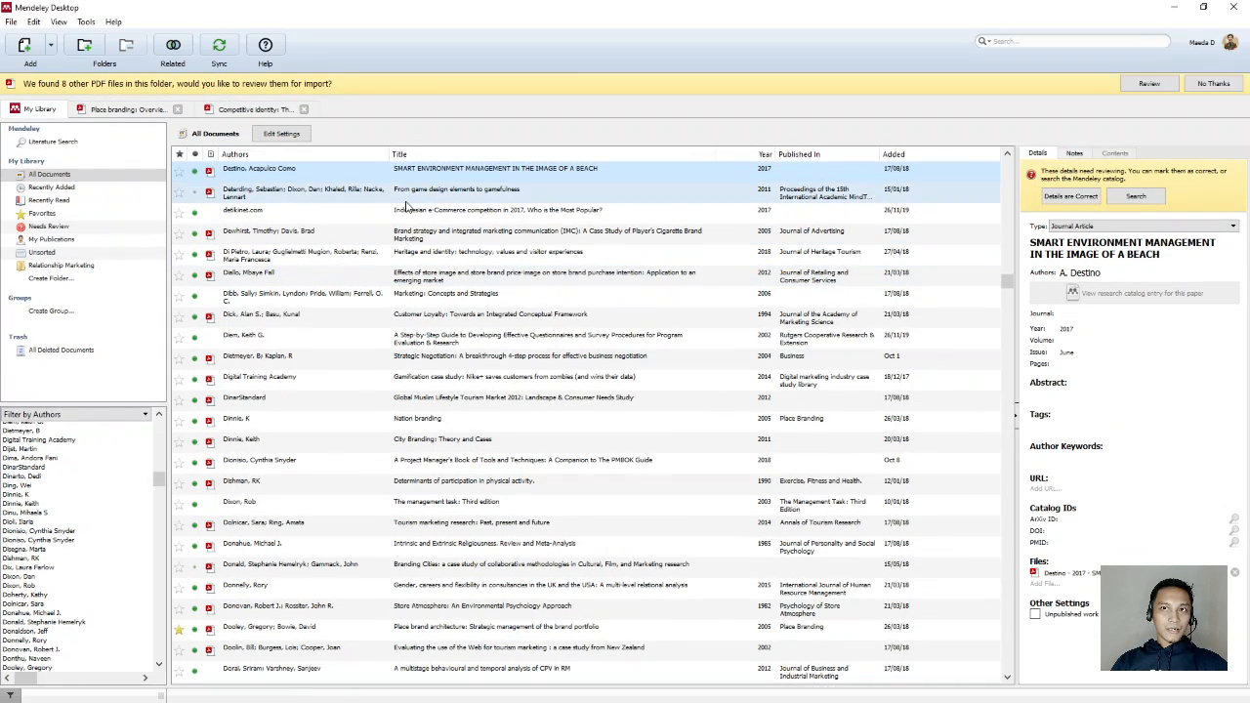
Step: Find "Building strong brands" among the recently added documents and select it to view its details
scroll(1005, 271, "up", 10)
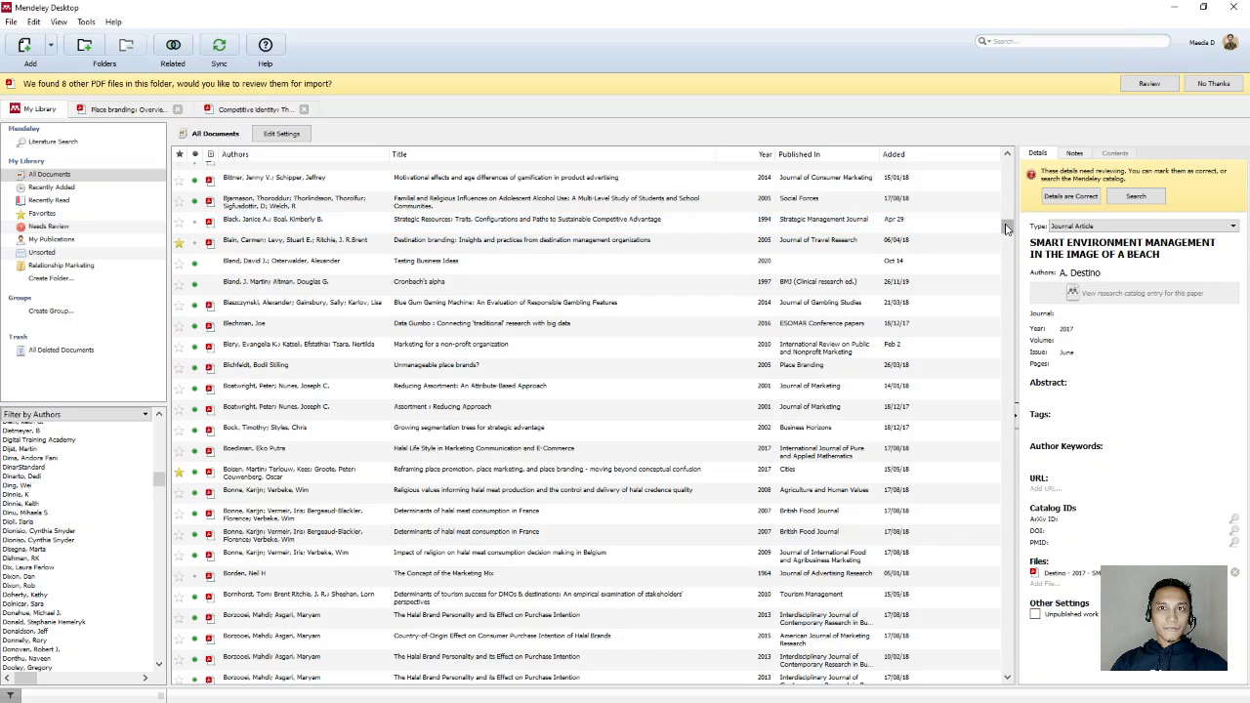
left_click_drag(1007, 228, 1006, 164)
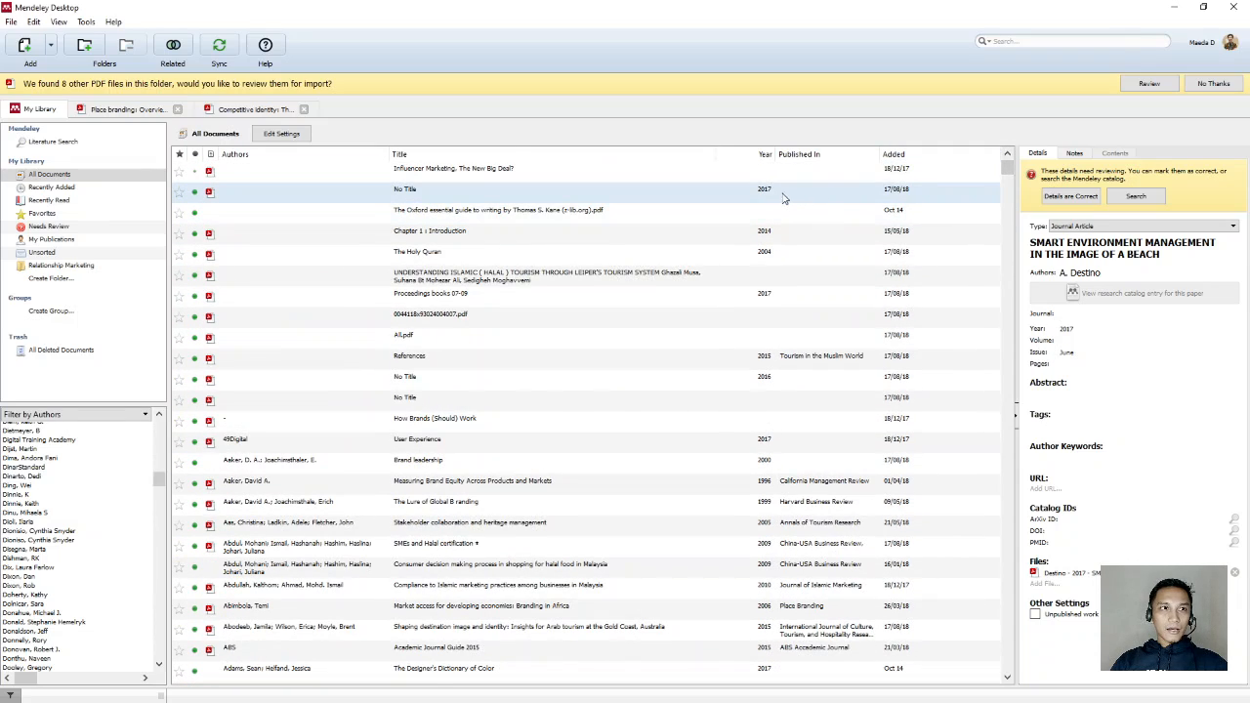
left_click(44, 188)
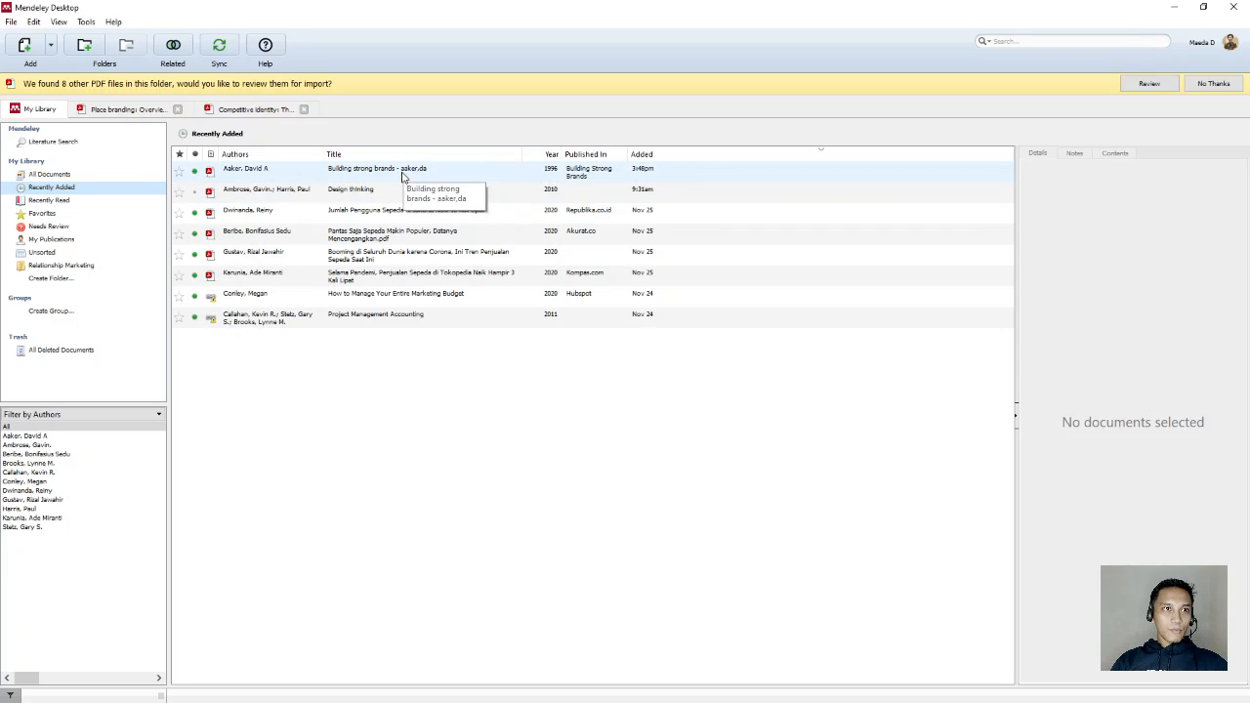
left_click(403, 176)
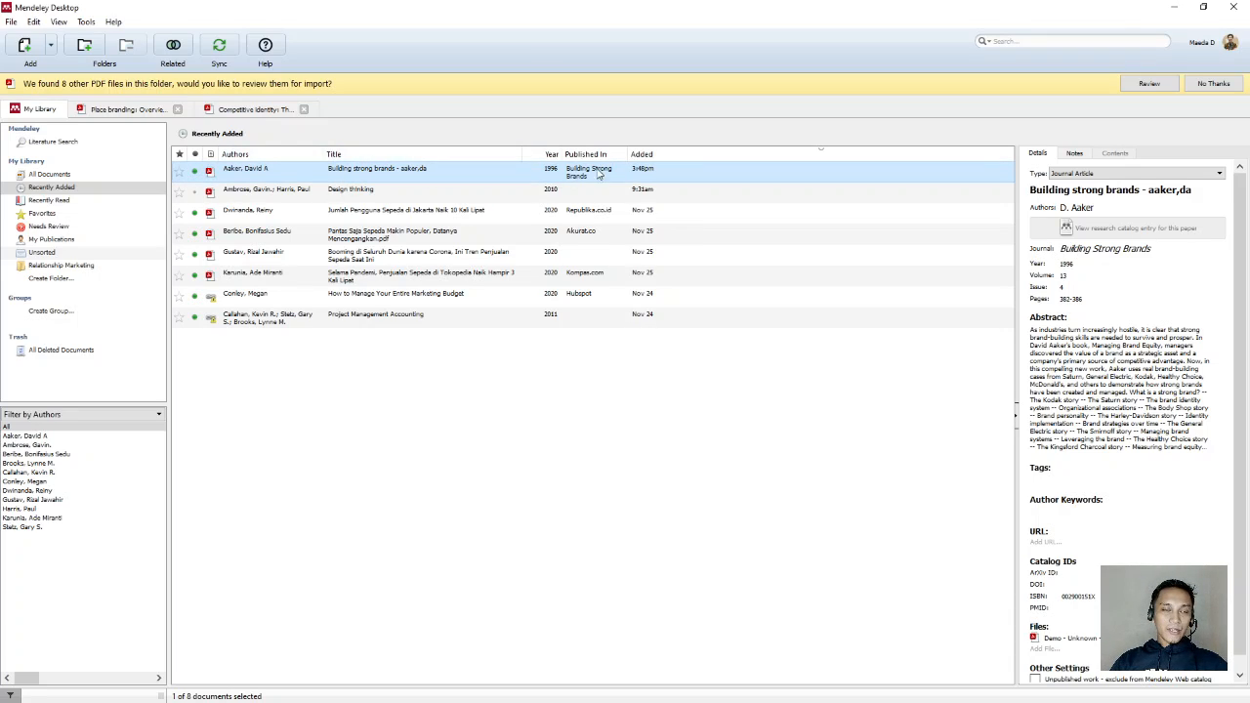
Step: Open the "Building strong brands" PDF and examine its cover, copyright and contents pages alongside its details
double_click(403, 169)
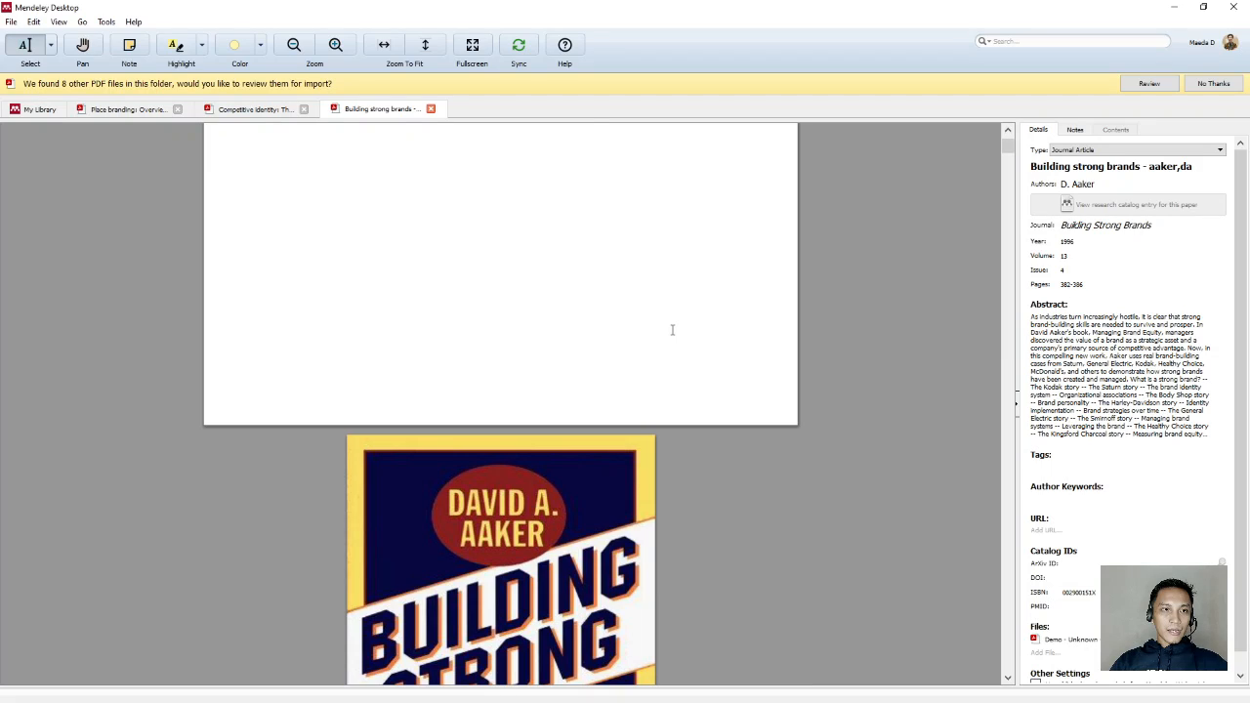
scroll(672, 330, "up", 2)
scroll(672, 329, "down", 9)
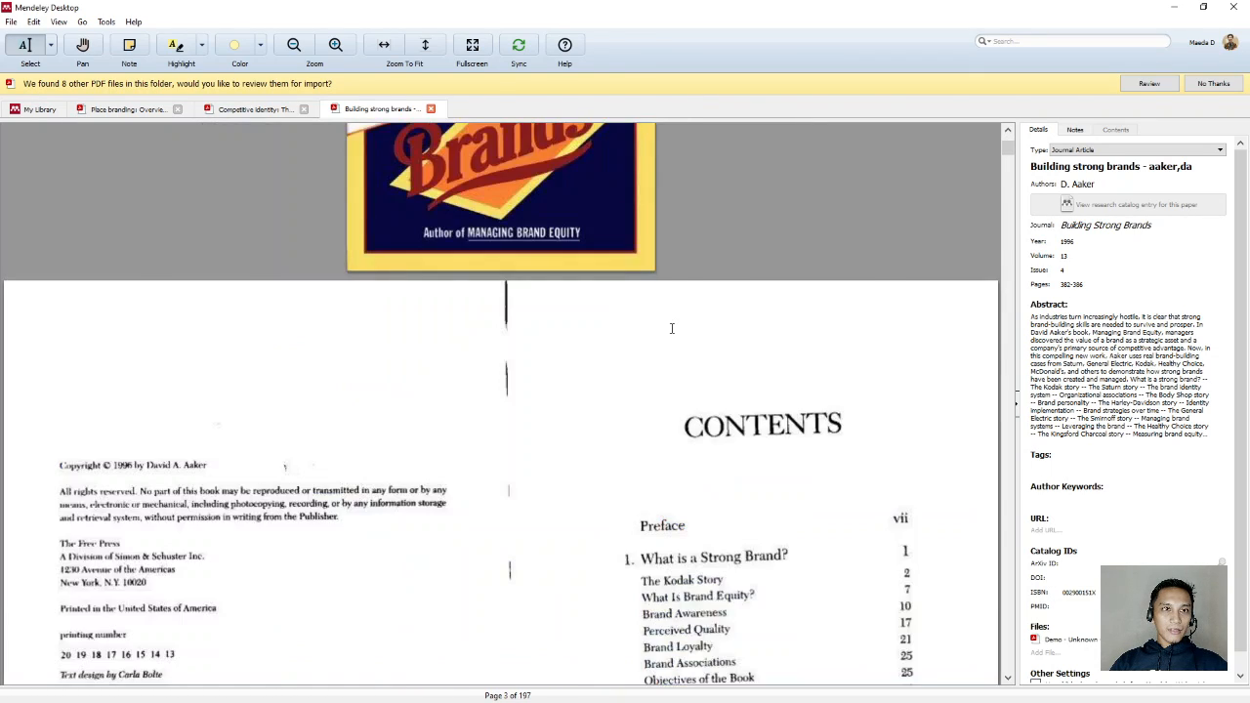
scroll(672, 329, "up", 3)
scroll(672, 329, "up", 4)
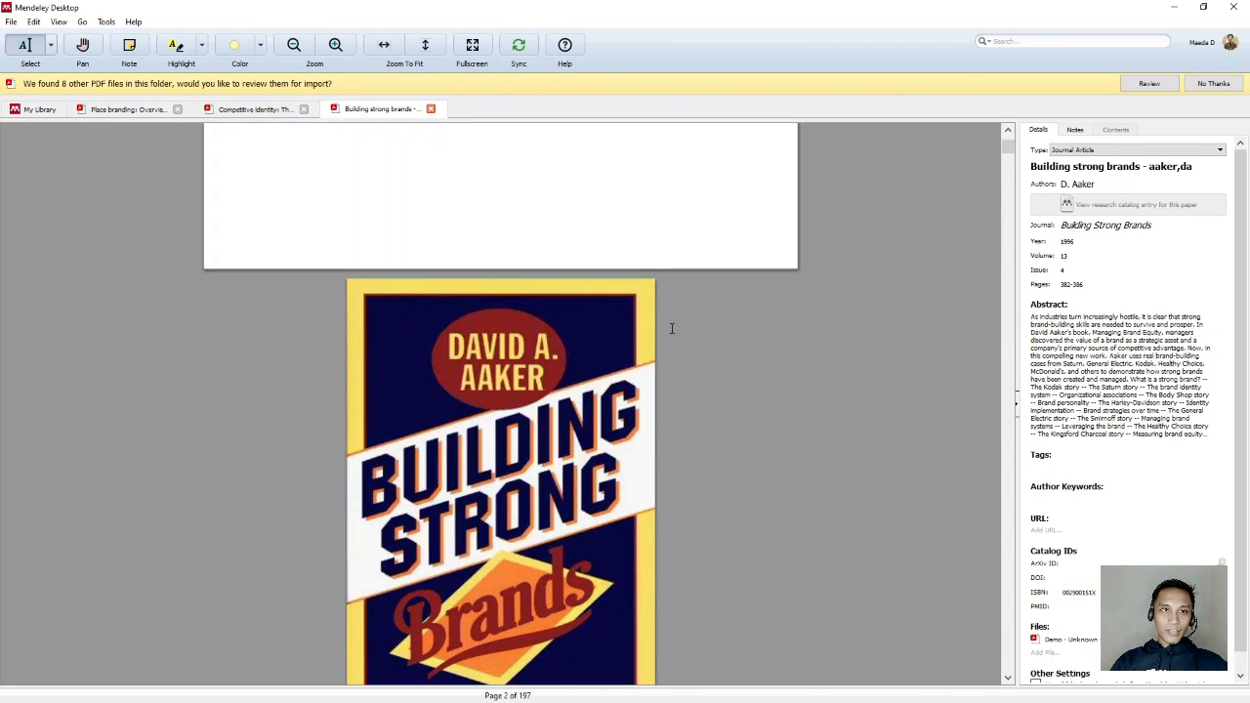
scroll(671, 329, "down", 2)
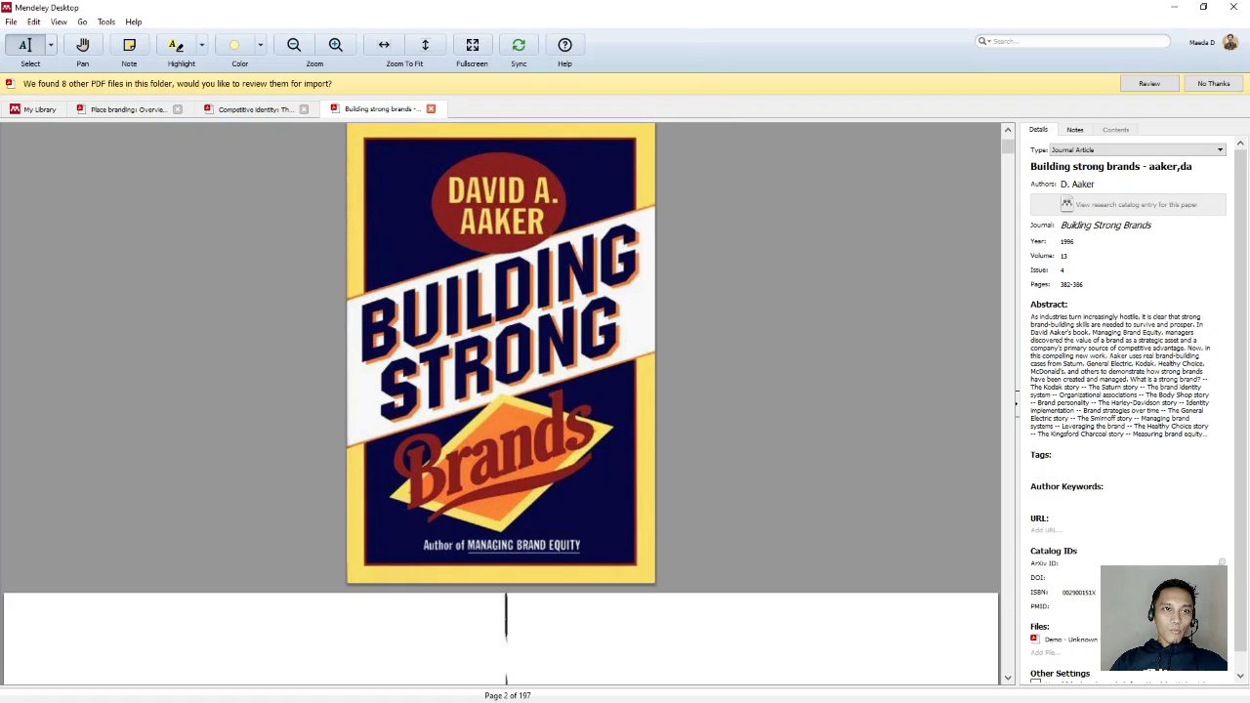
scroll(576, 365, "down", 5)
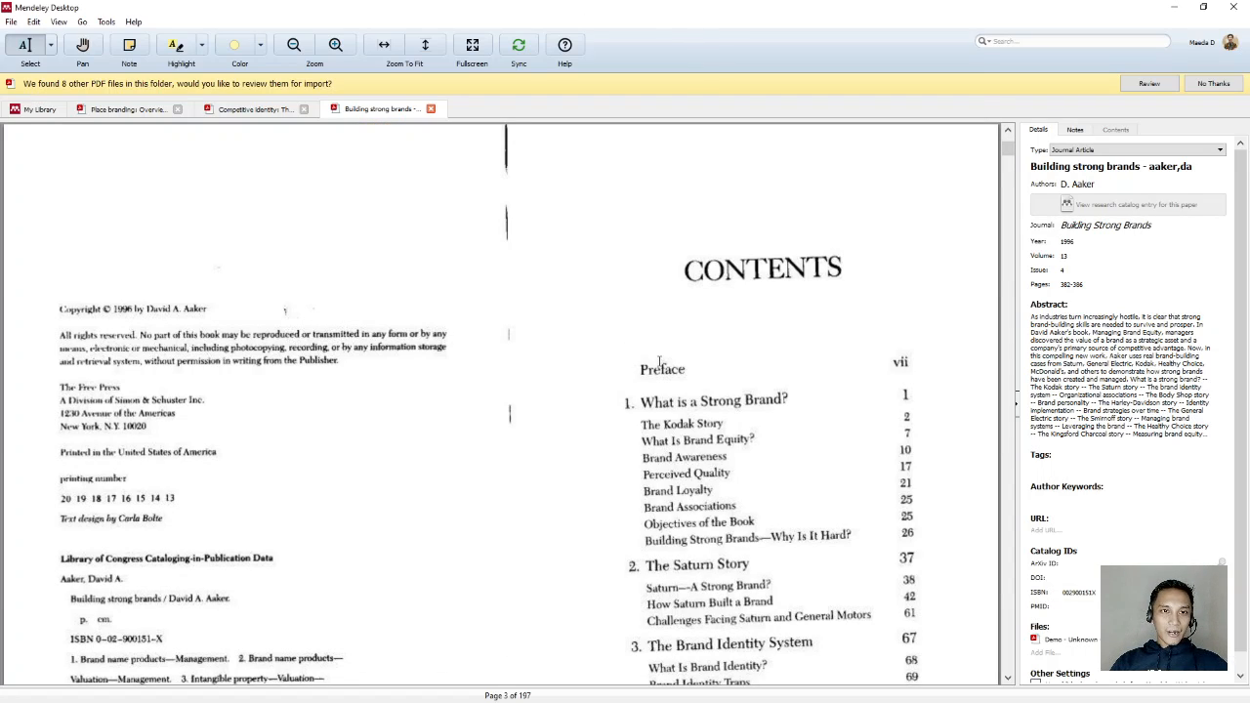
Step: Shorten the document's title to "Building strong brands" by removing the author suffix, and set its type to Book
scroll(641, 364, "down", 3)
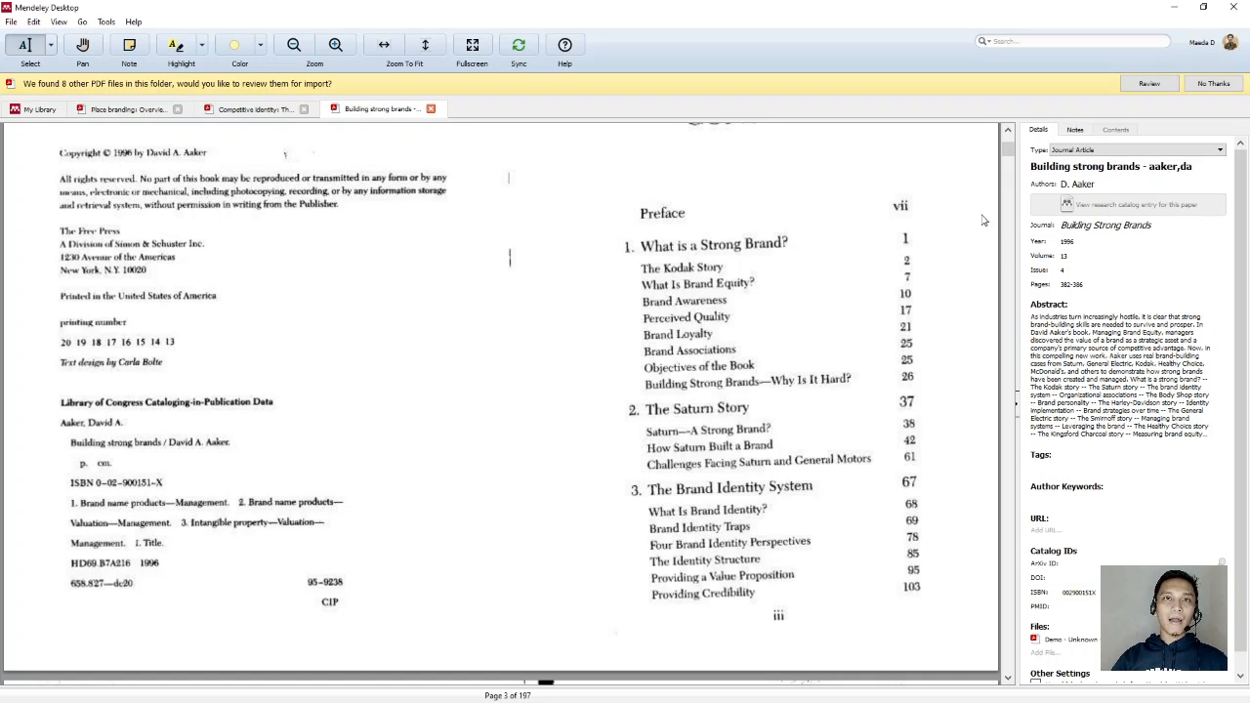
scroll(598, 293, "up", 10)
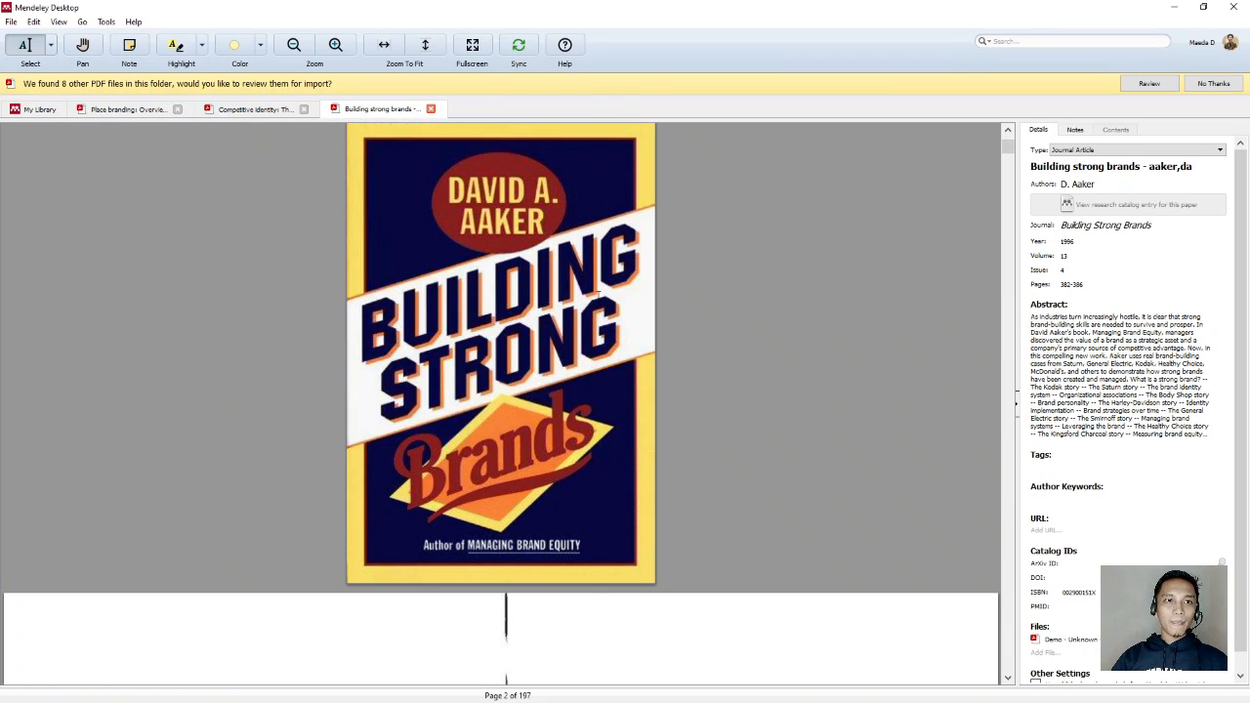
scroll(597, 293, "down", 3)
scroll(597, 293, "up", 3)
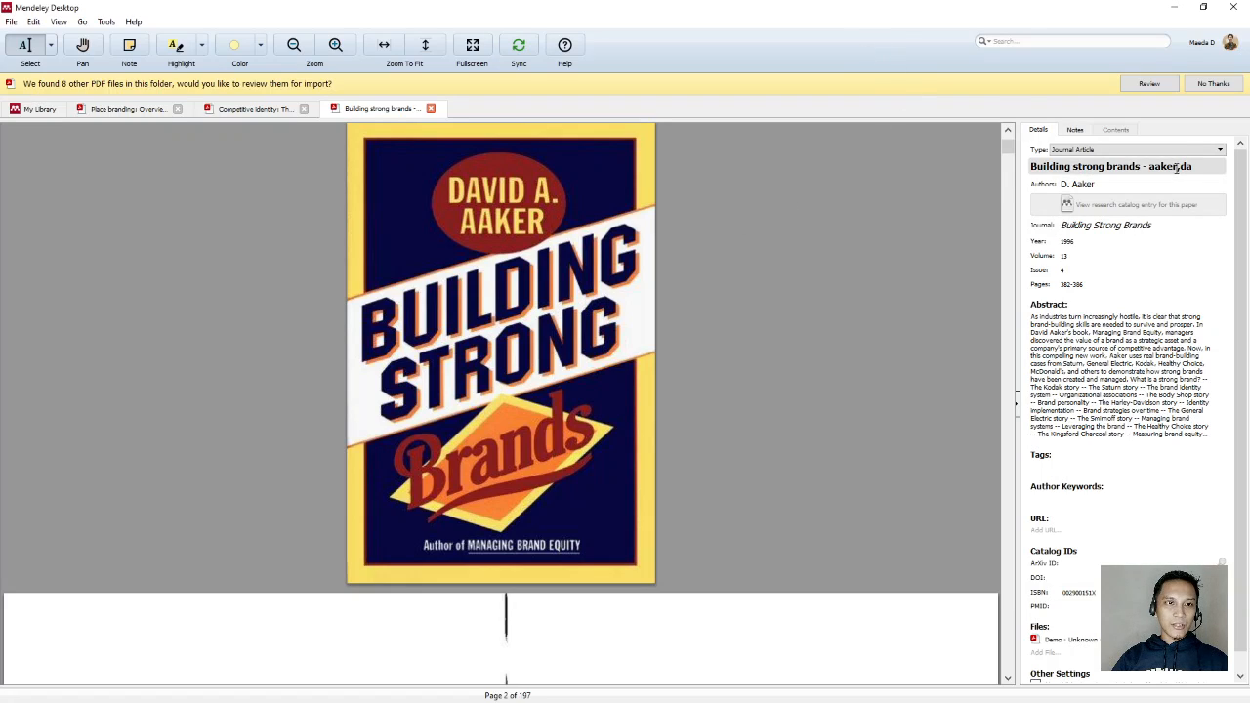
left_click_drag(1142, 168, 1220, 167)
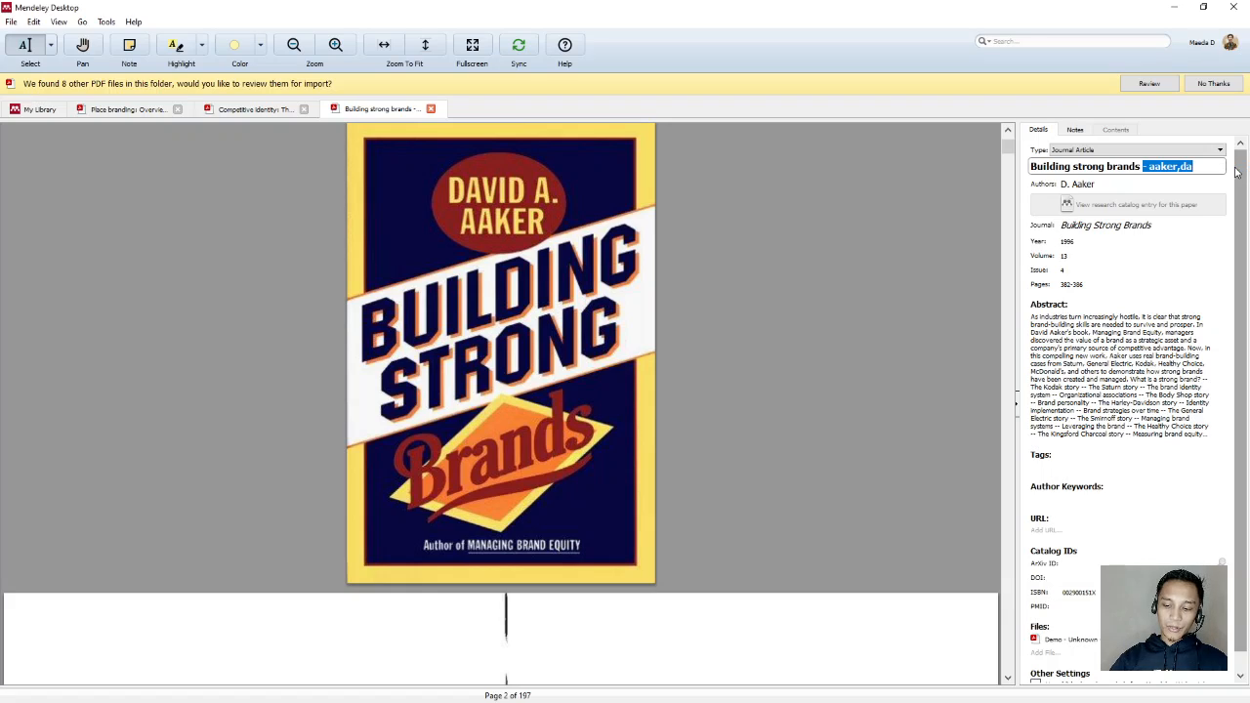
key("BackSpace")
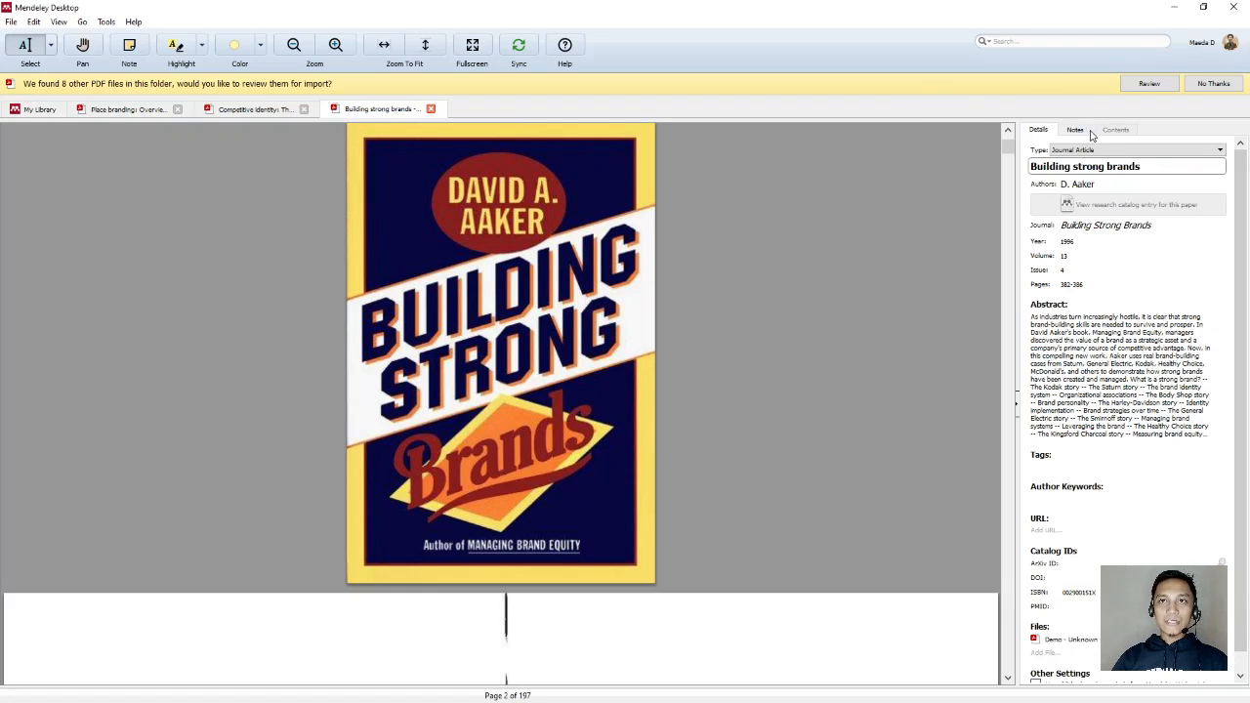
left_click(1068, 151)
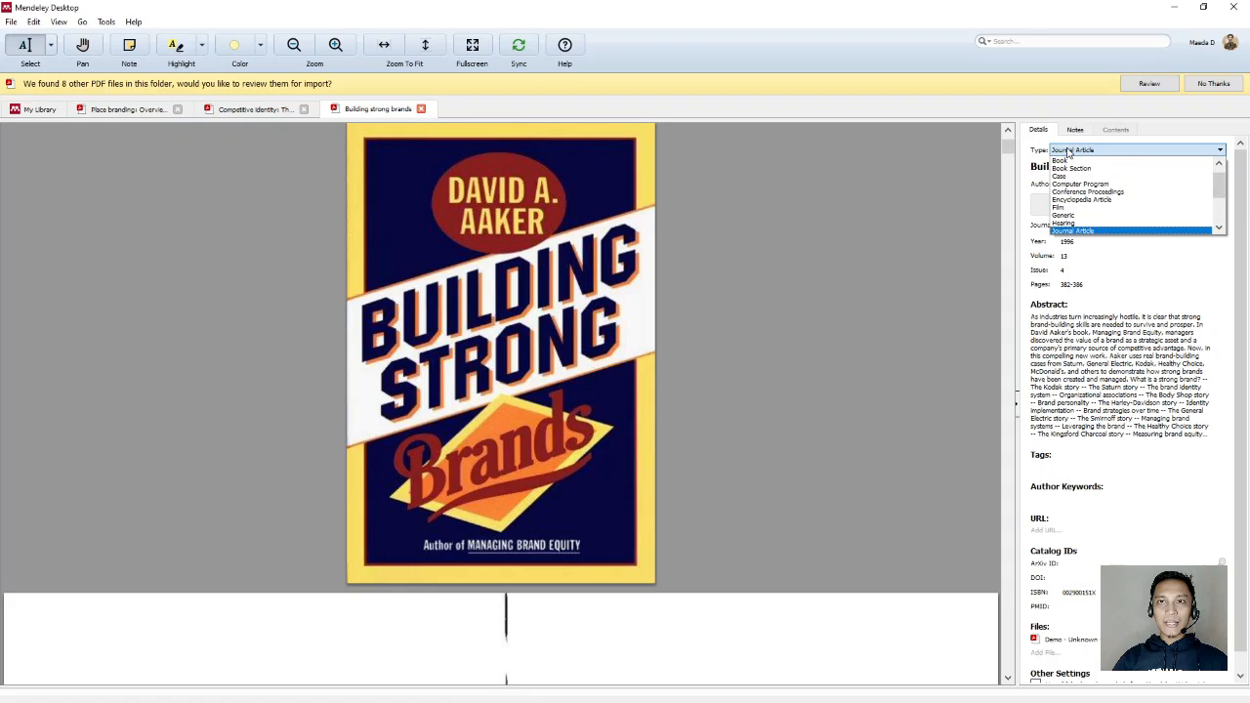
left_click(1060, 160)
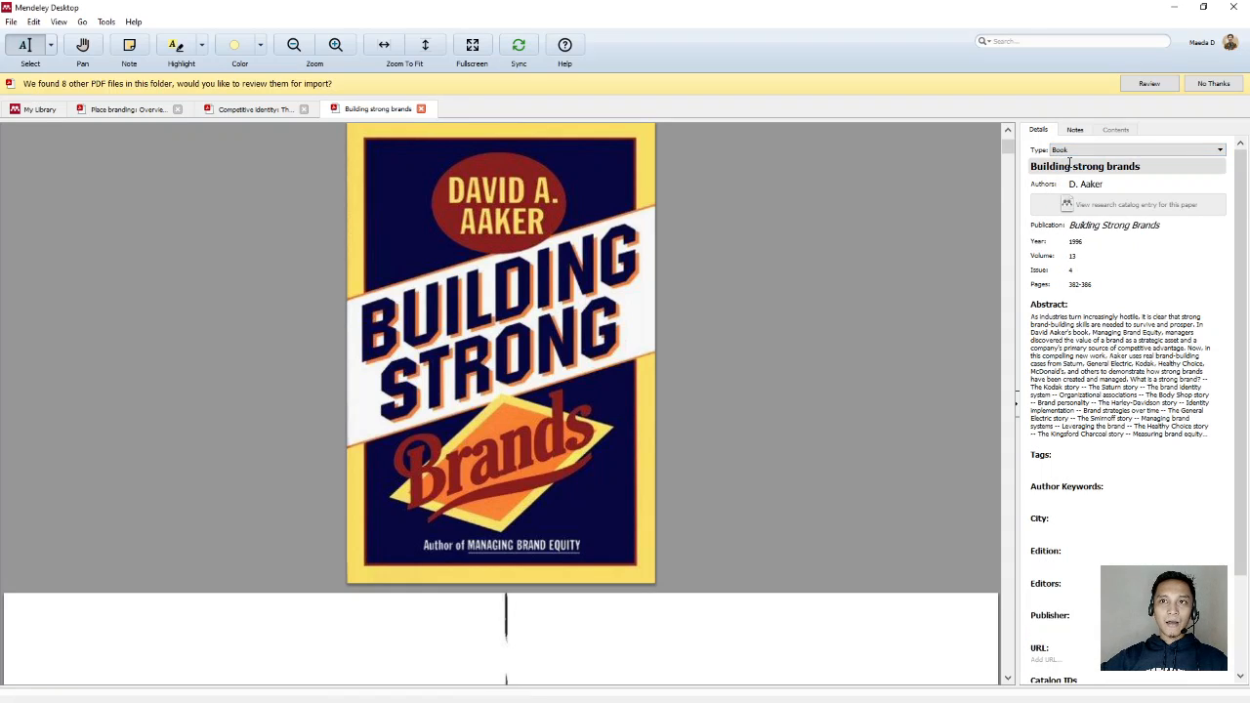
Step: Open the Authors entry and examine its last-name and first-name order against the book's copyright page
left_click(1115, 183)
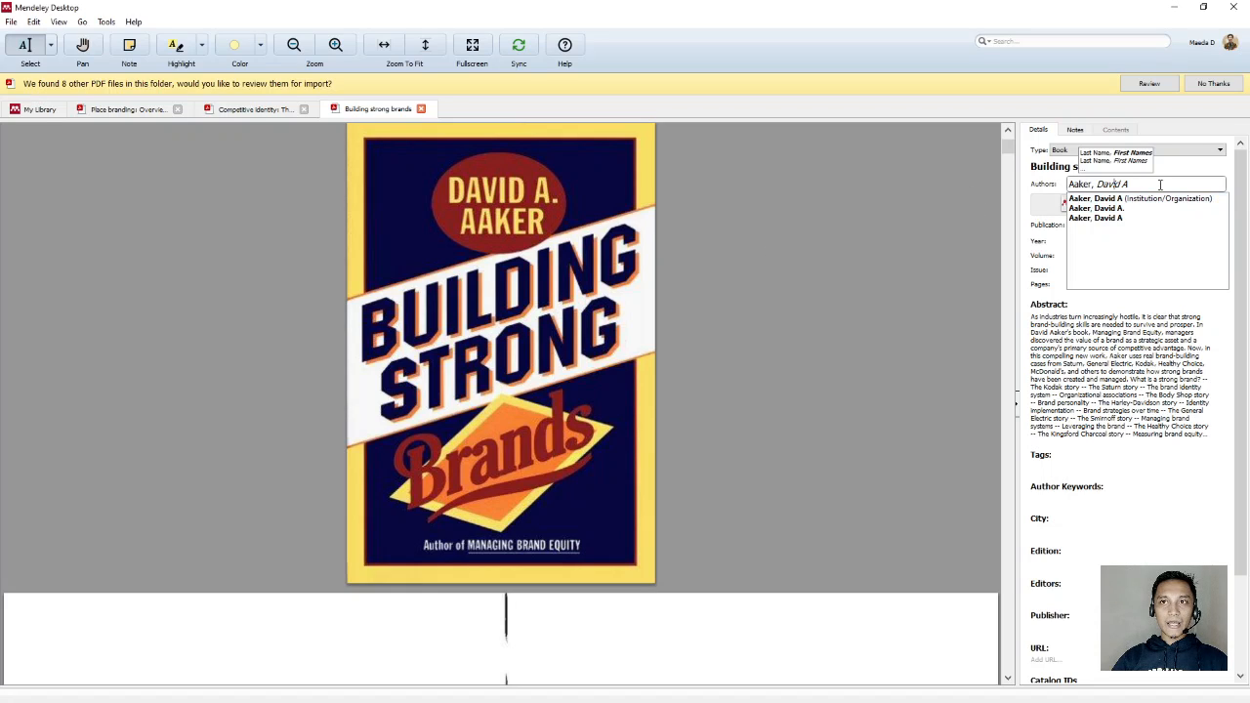
scroll(618, 418, "down", 5)
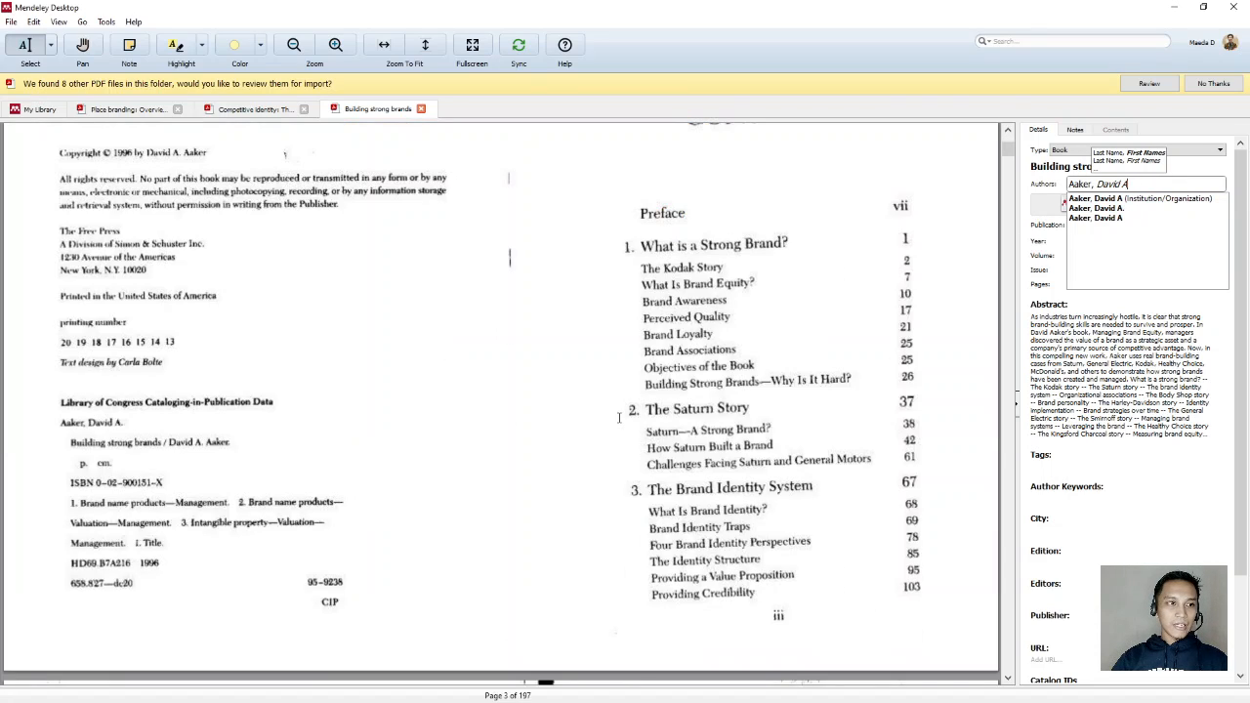
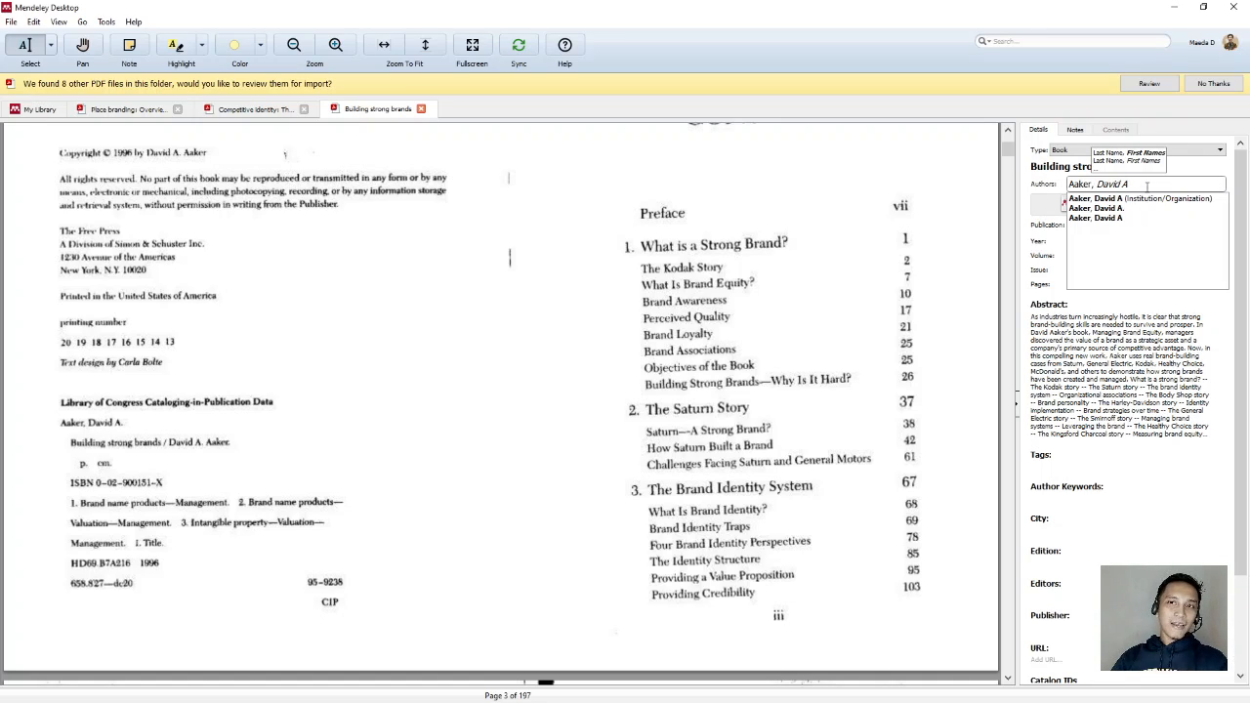
double_click(1082, 185)
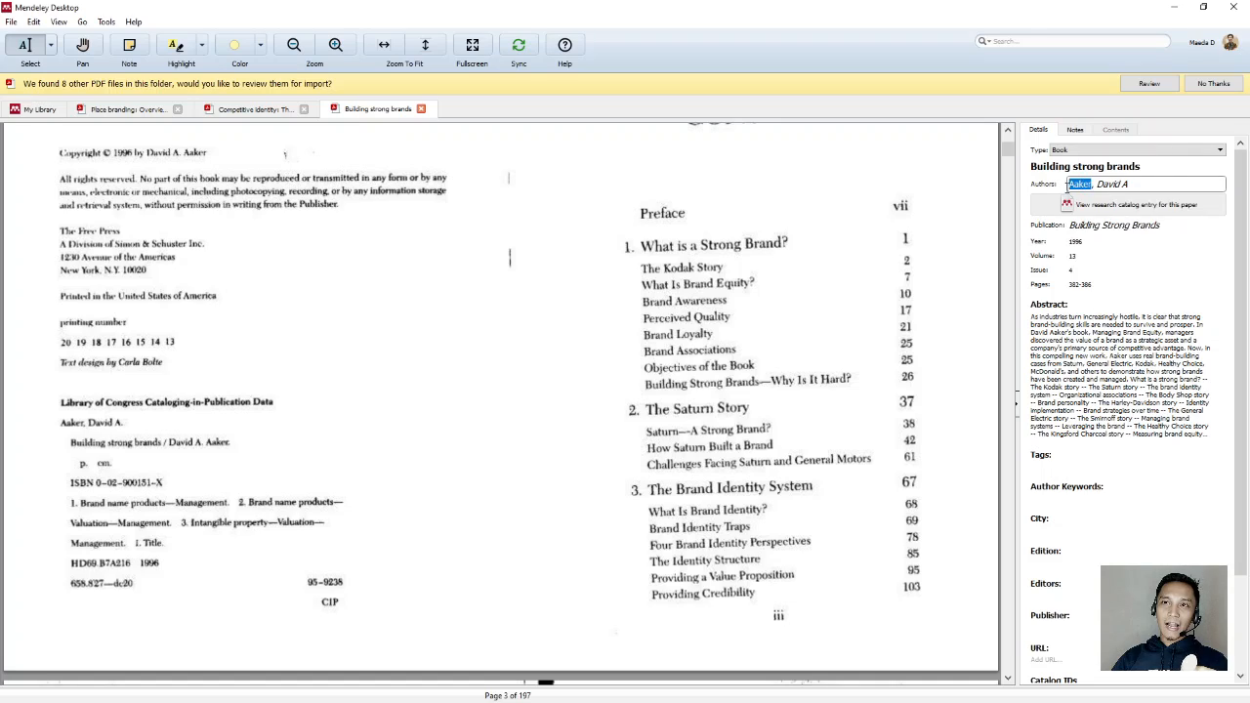
left_click_drag(1096, 185, 1132, 186)
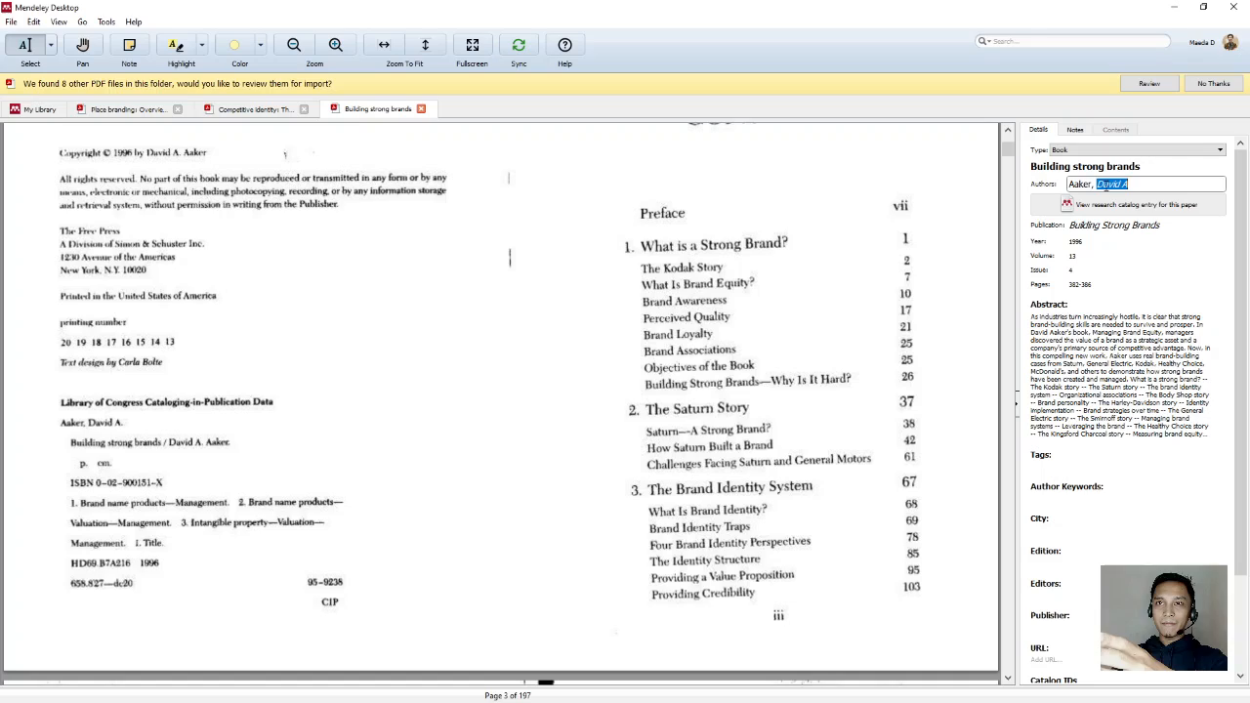
left_click(1146, 182)
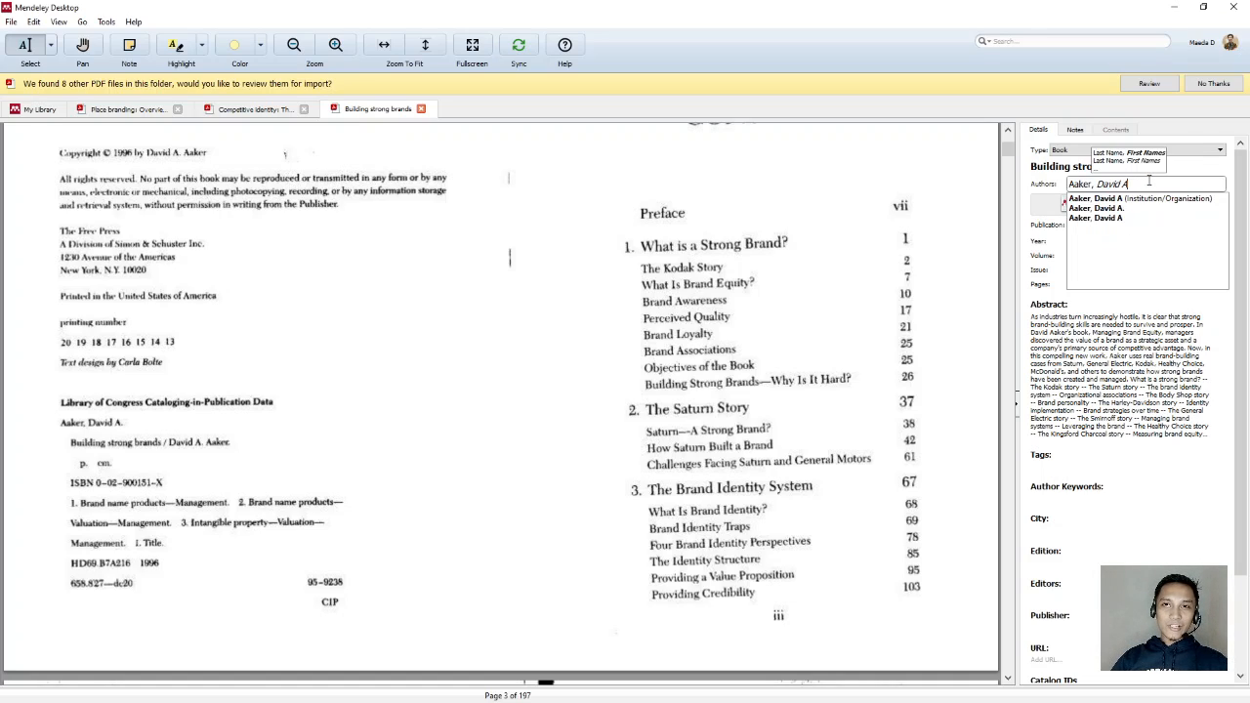
Step: Replace the author entry with the author's full name, first name first with middle initial, and check how it is stored
key("Return")
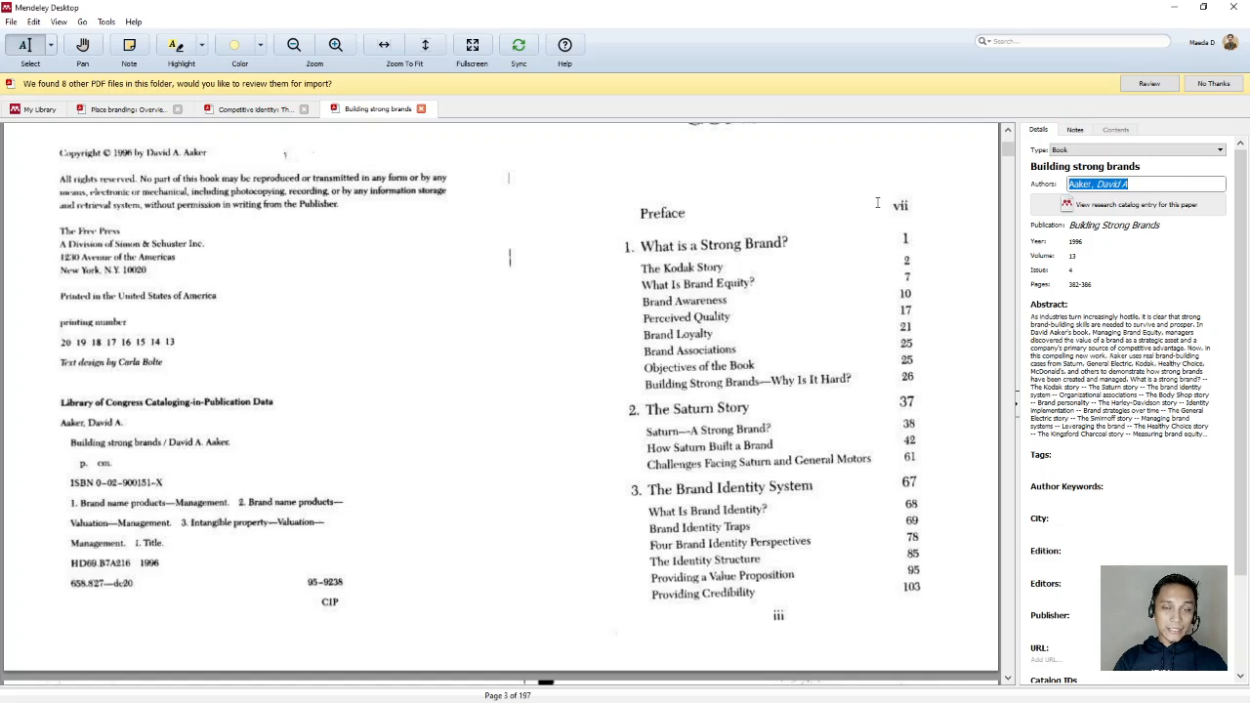
type("S")
key("BackSpace")
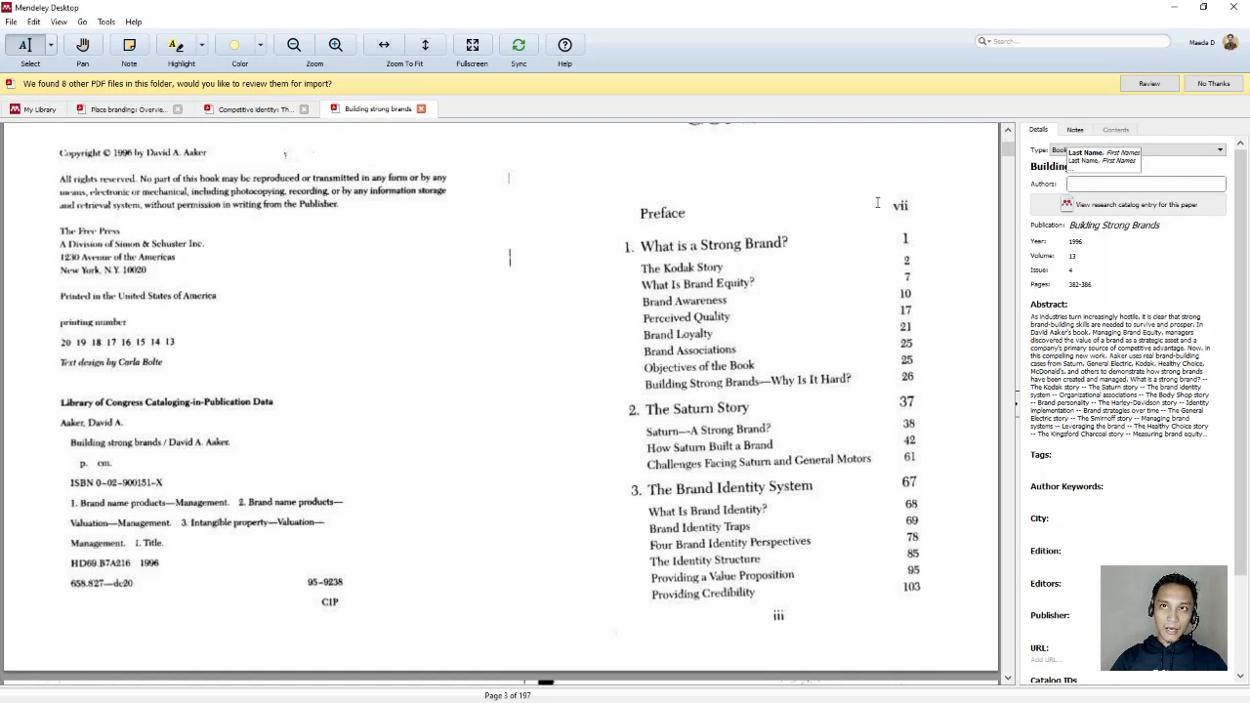
type("da")
key("BackSpace")
key("BackSpace")
type("D")
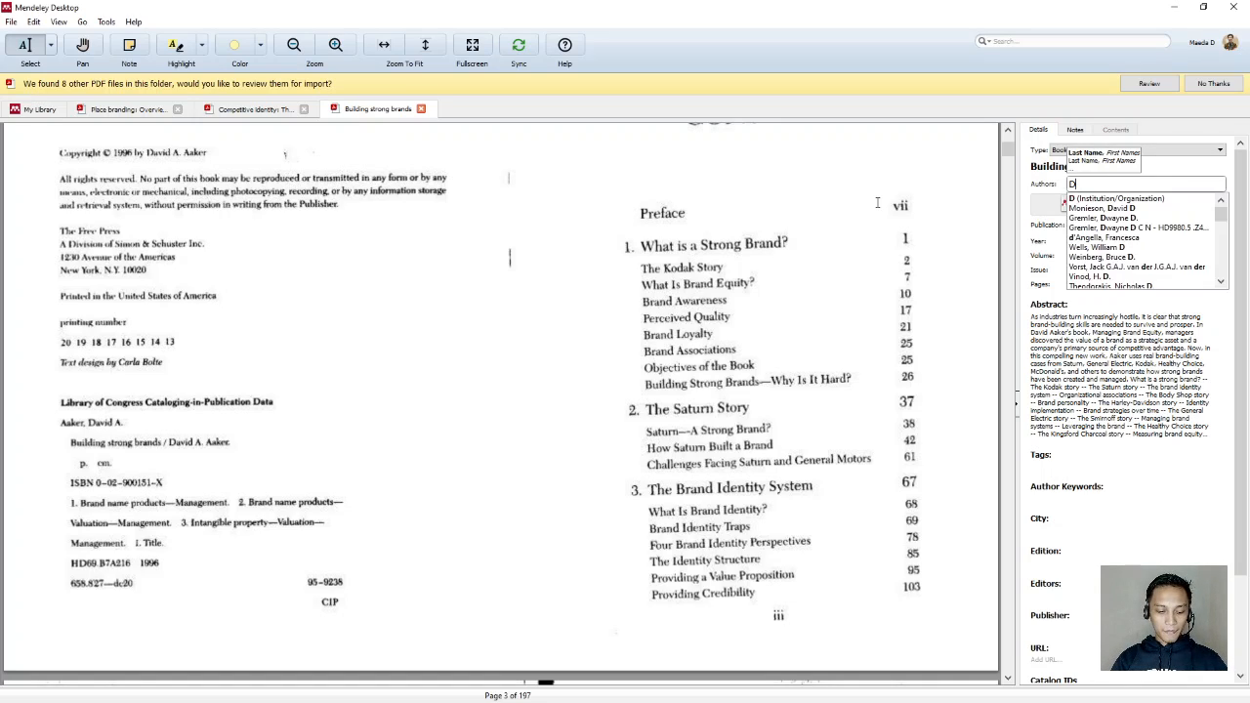
type("avid ")
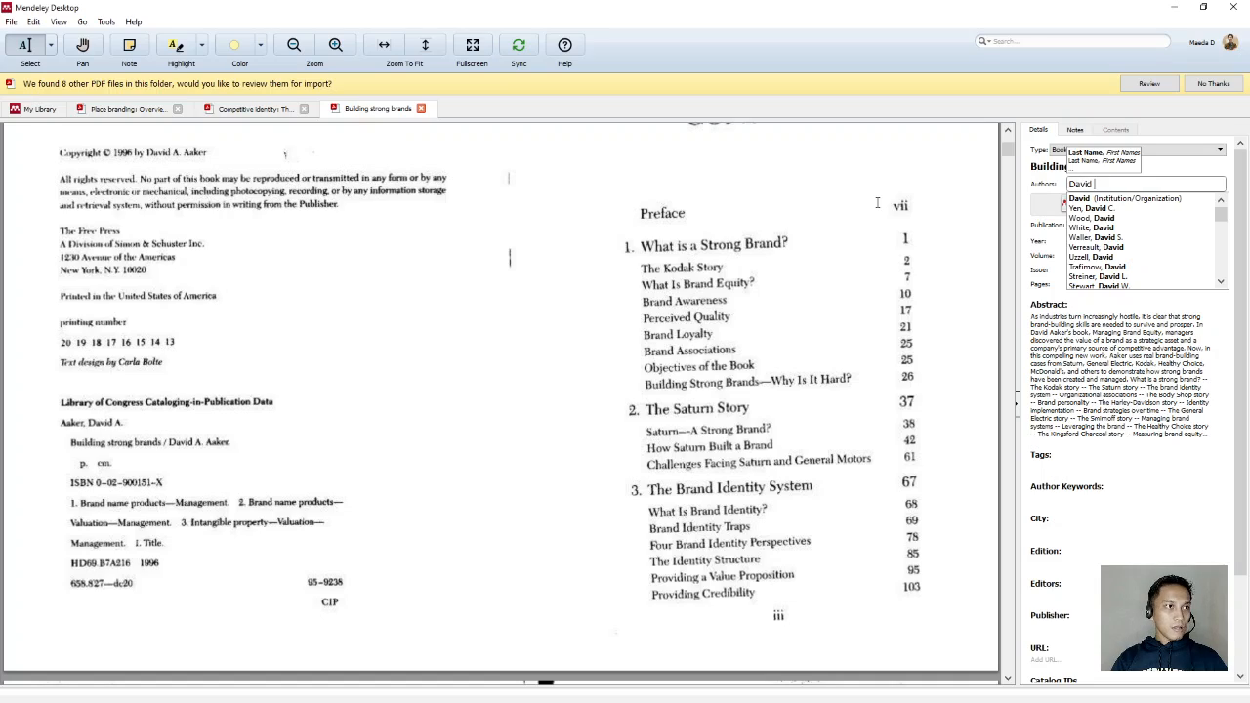
type("A. Aaker")
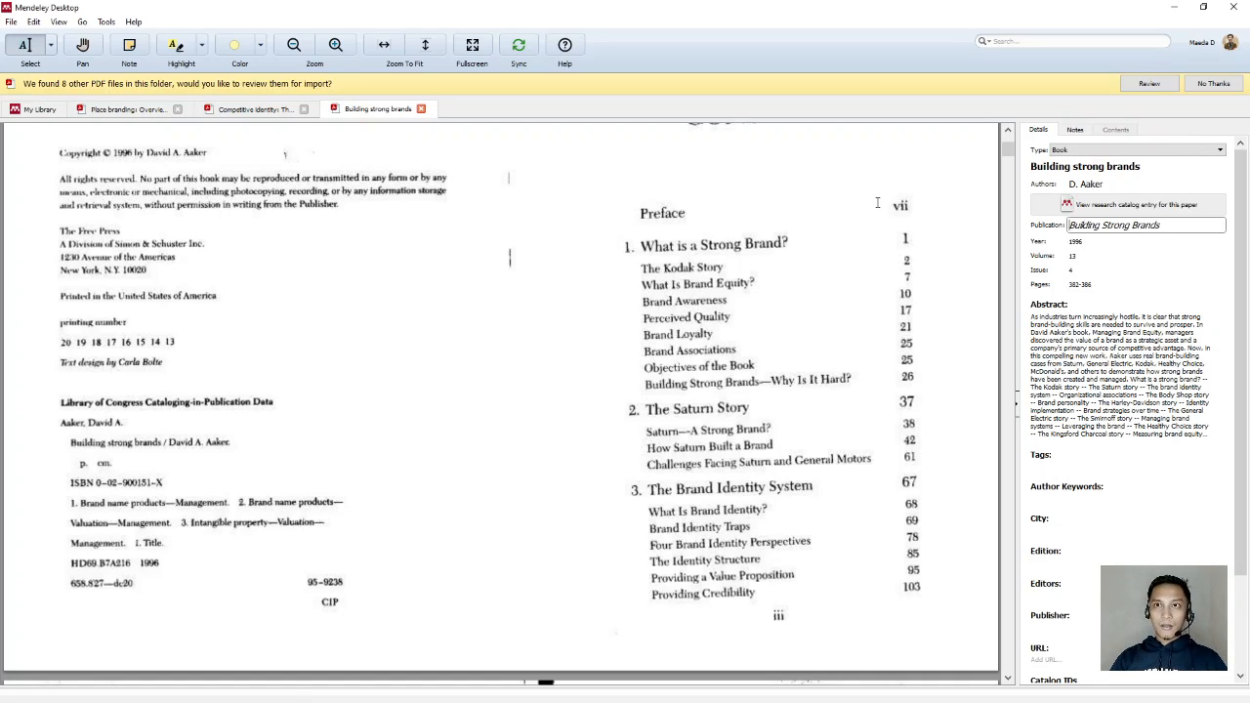
left_click(1069, 183)
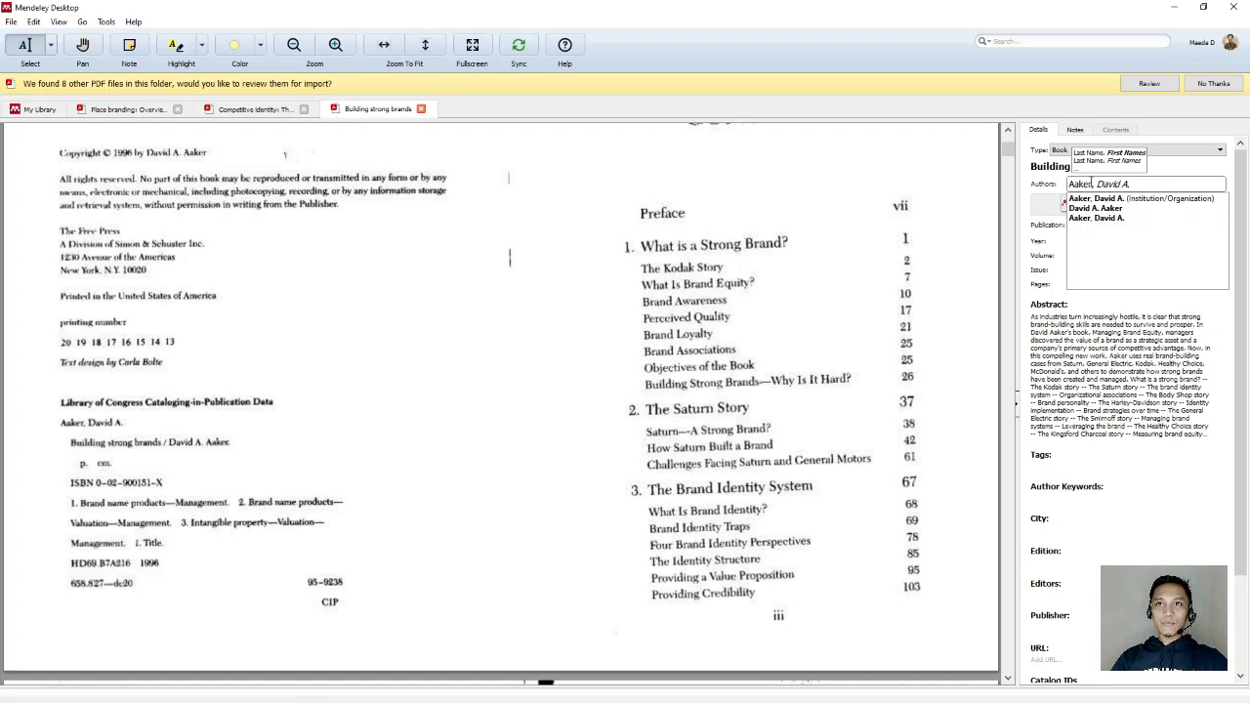
left_click(1027, 202)
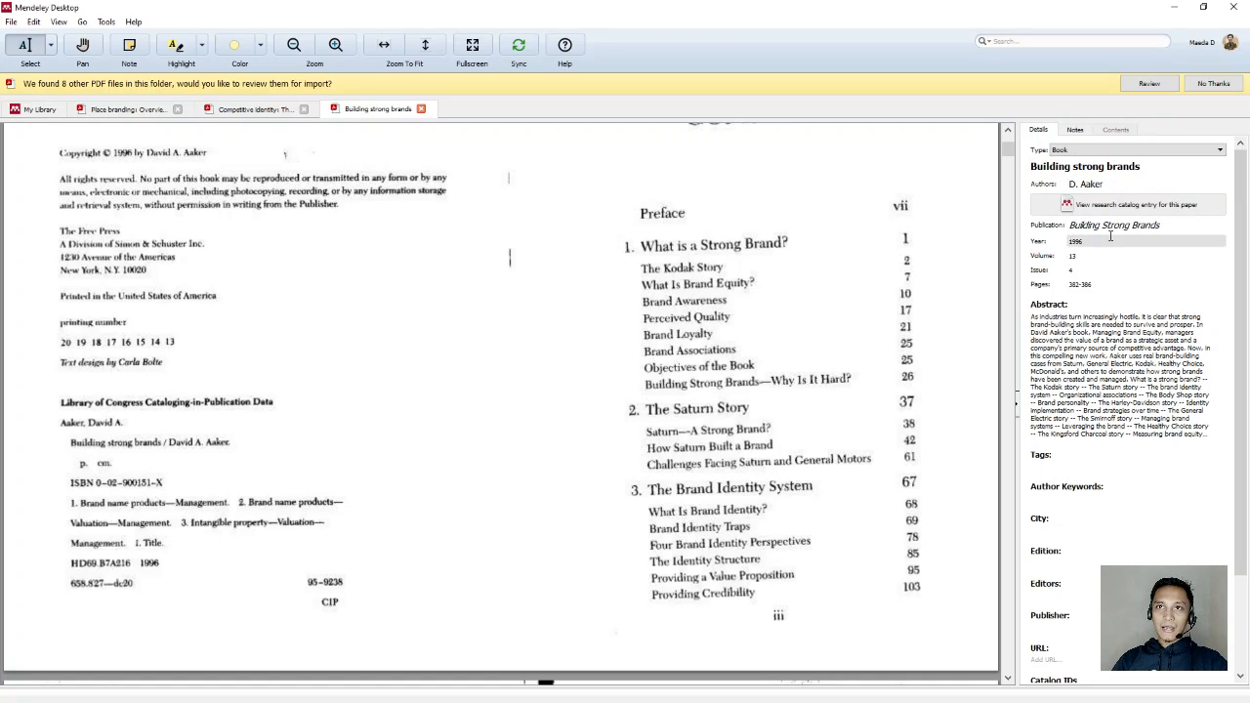
left_click(1110, 183)
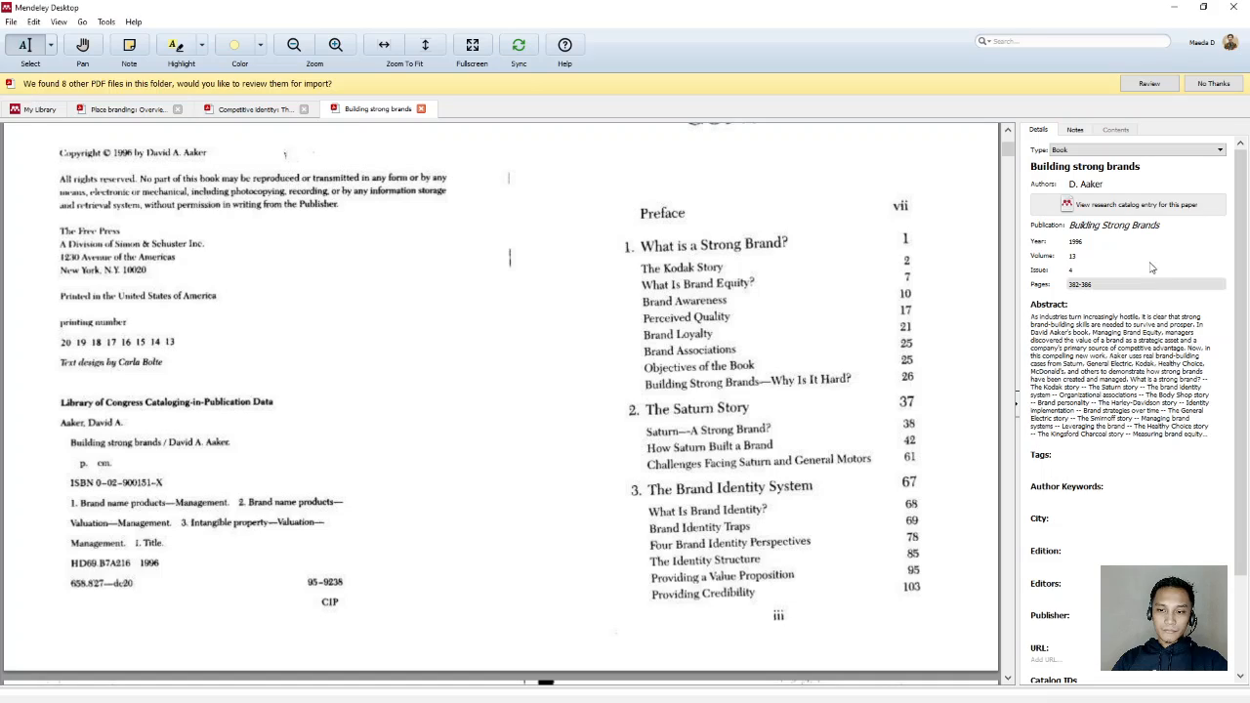
left_click(1139, 183)
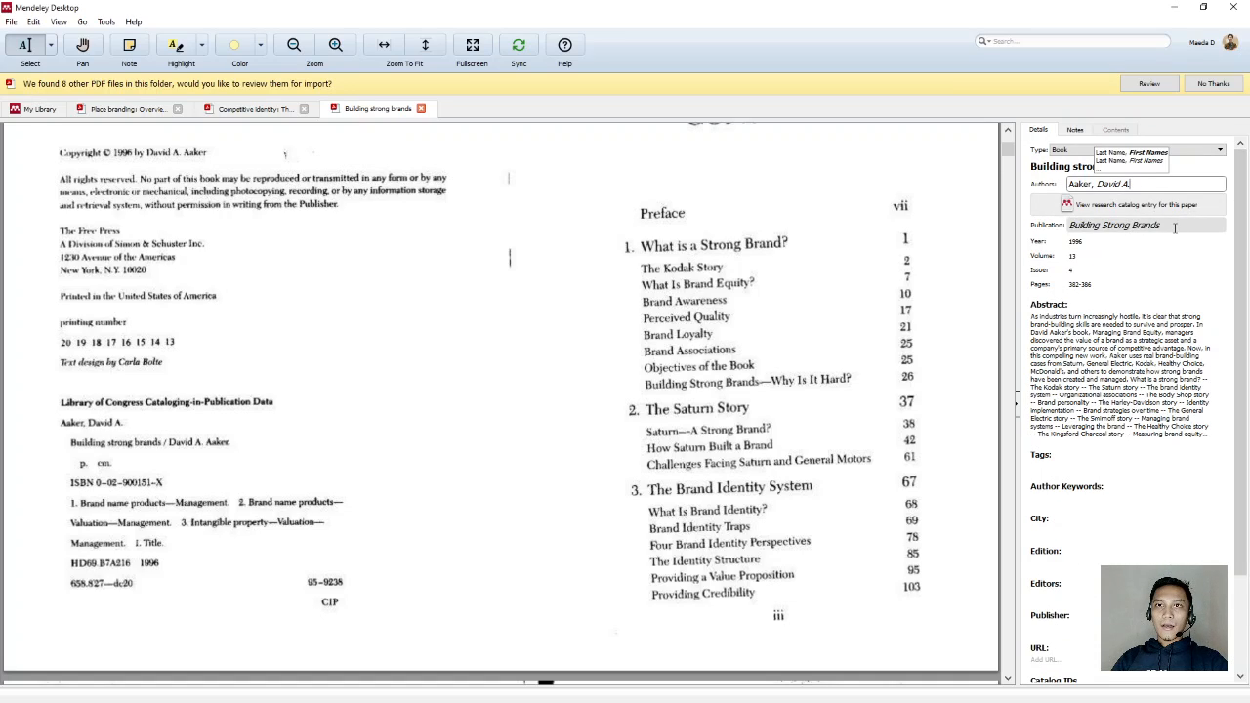
Step: Clear the book's Publication, Volume, Issue and Pages values
left_click(1131, 225)
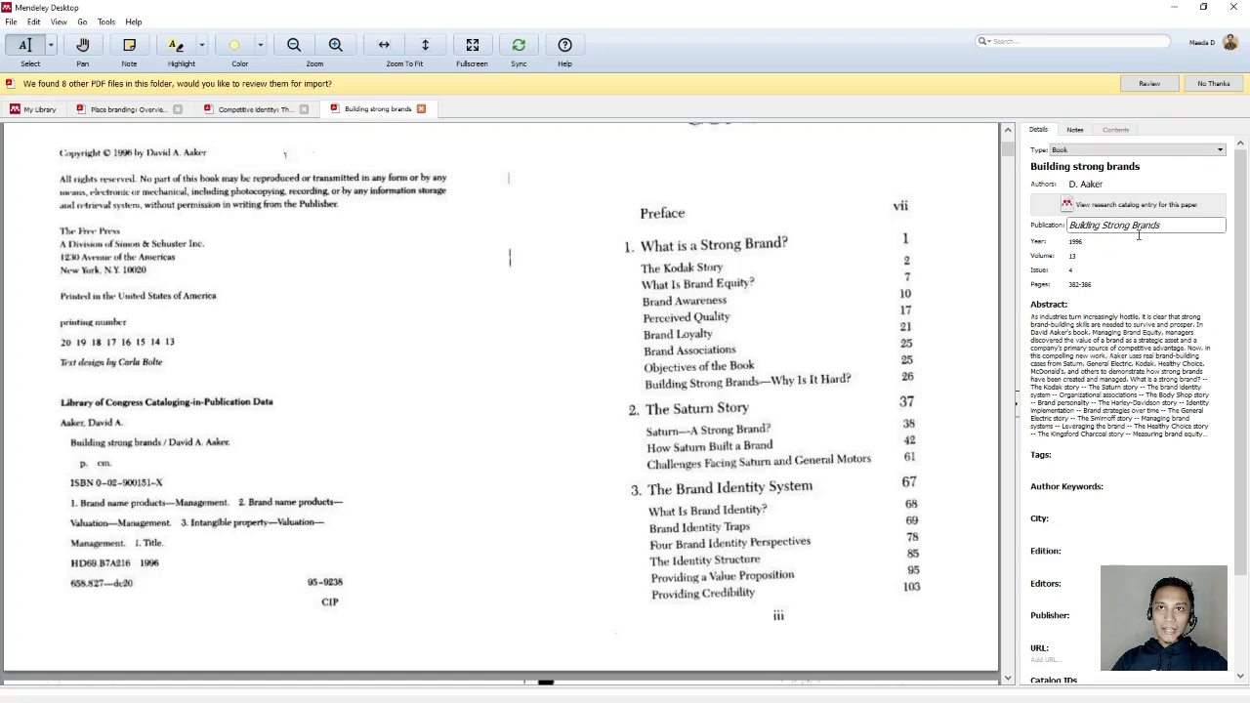
key("ctrl+a")
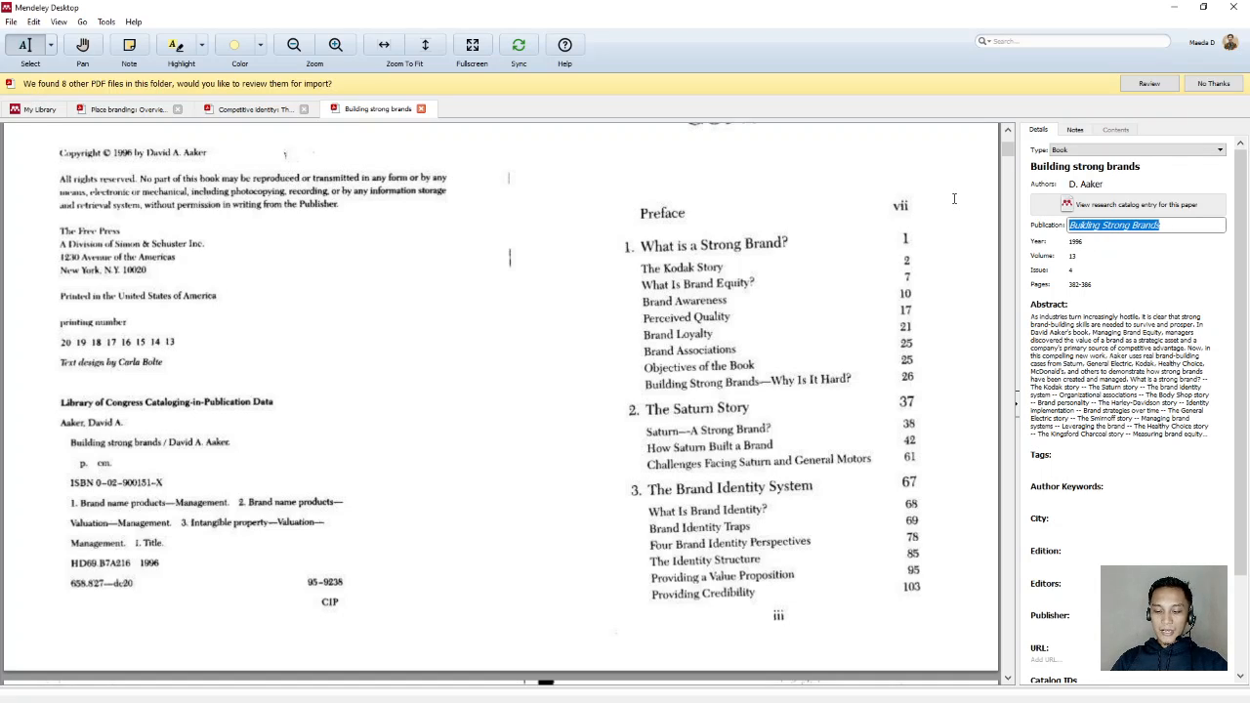
key("BackSpace")
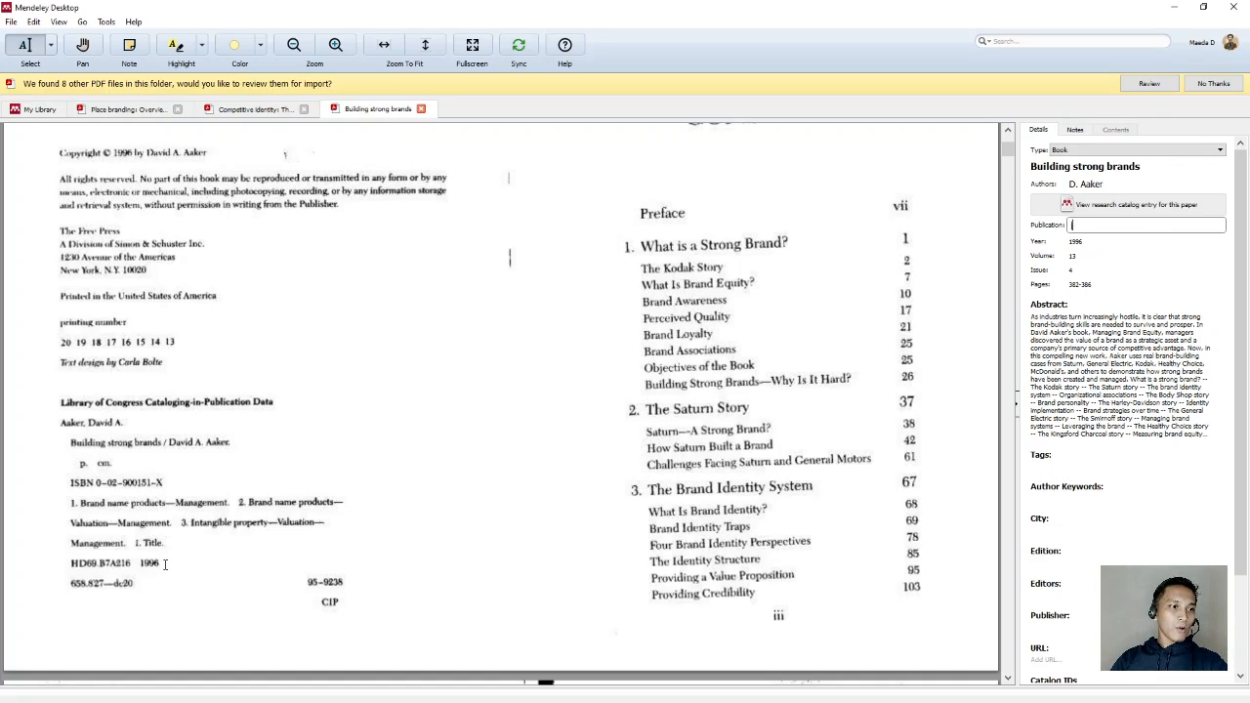
left_click(164, 564)
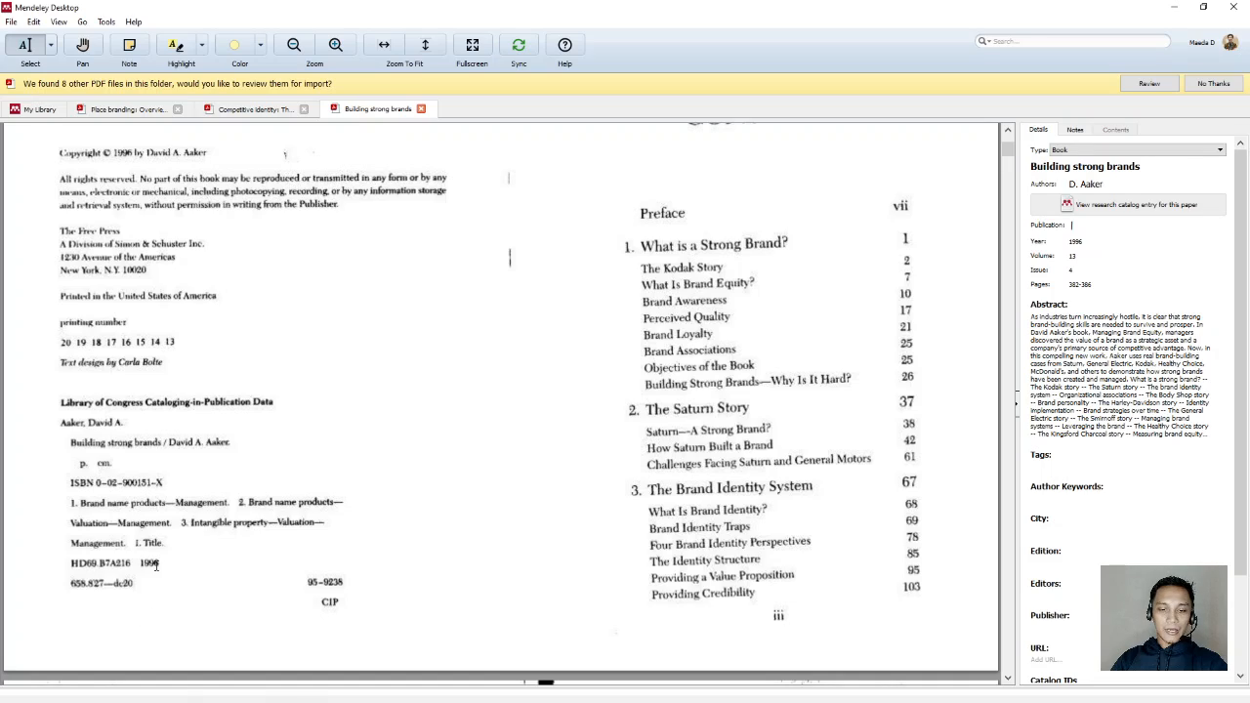
scroll(1071, 198, "down", 2)
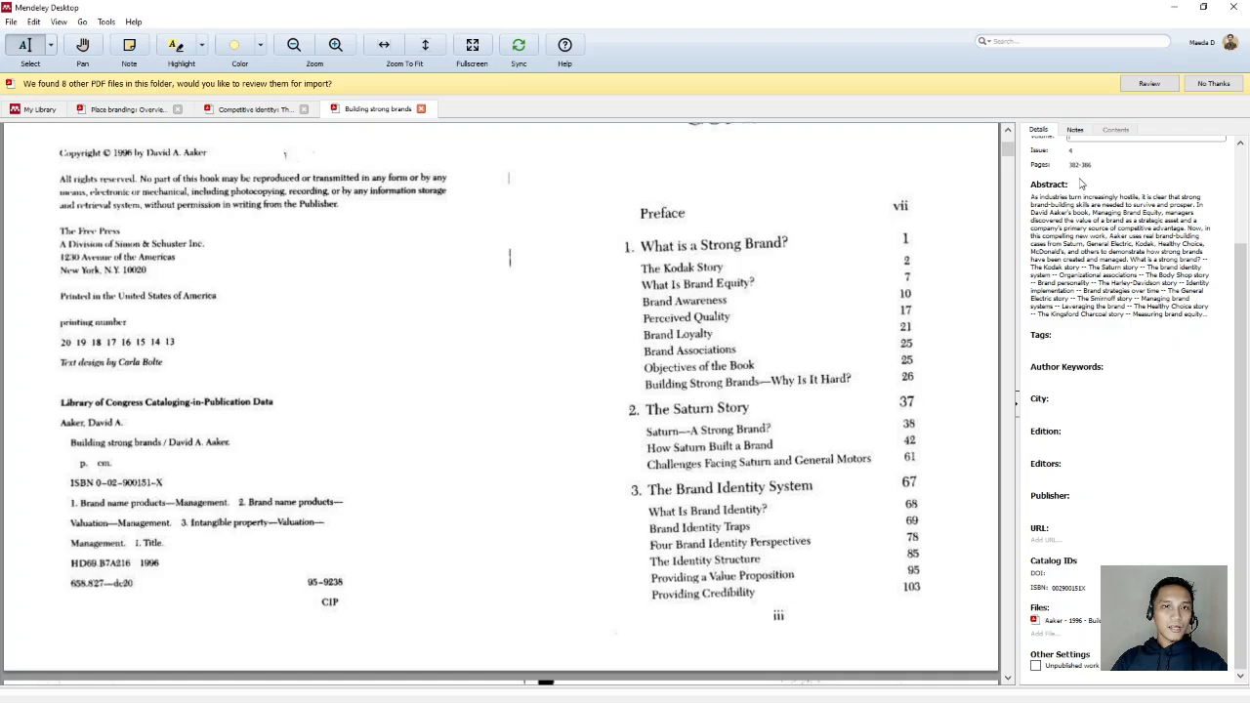
left_click(1083, 151)
key("BackSpace")
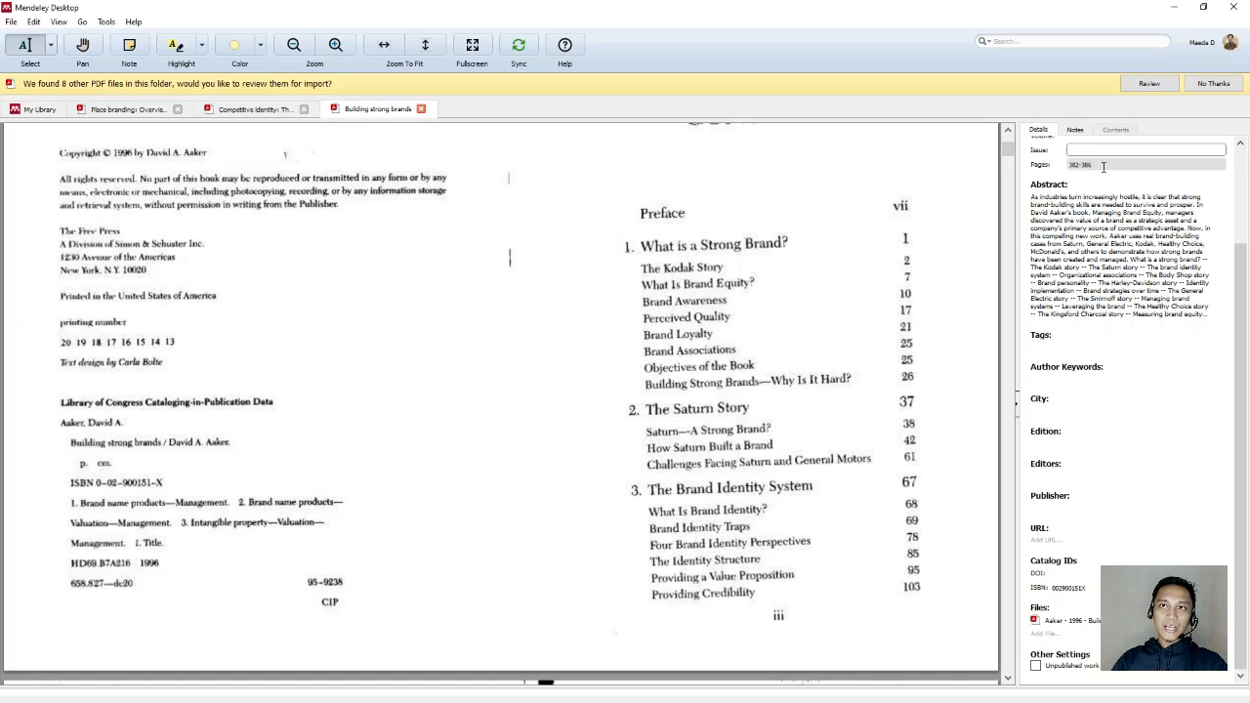
left_click(1103, 166)
key("BackSpace")
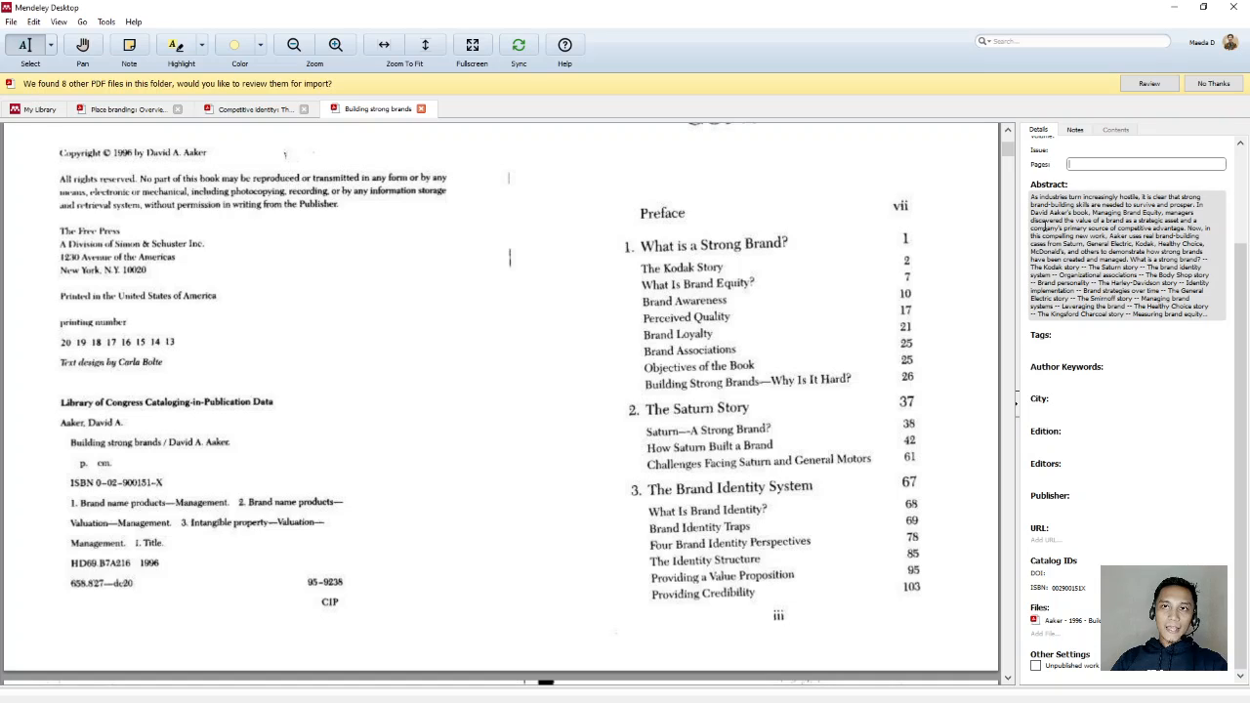
Step: Skim the book's preface and opening pages, and delete the whole abstract from its details
scroll(541, 295, "down", 10)
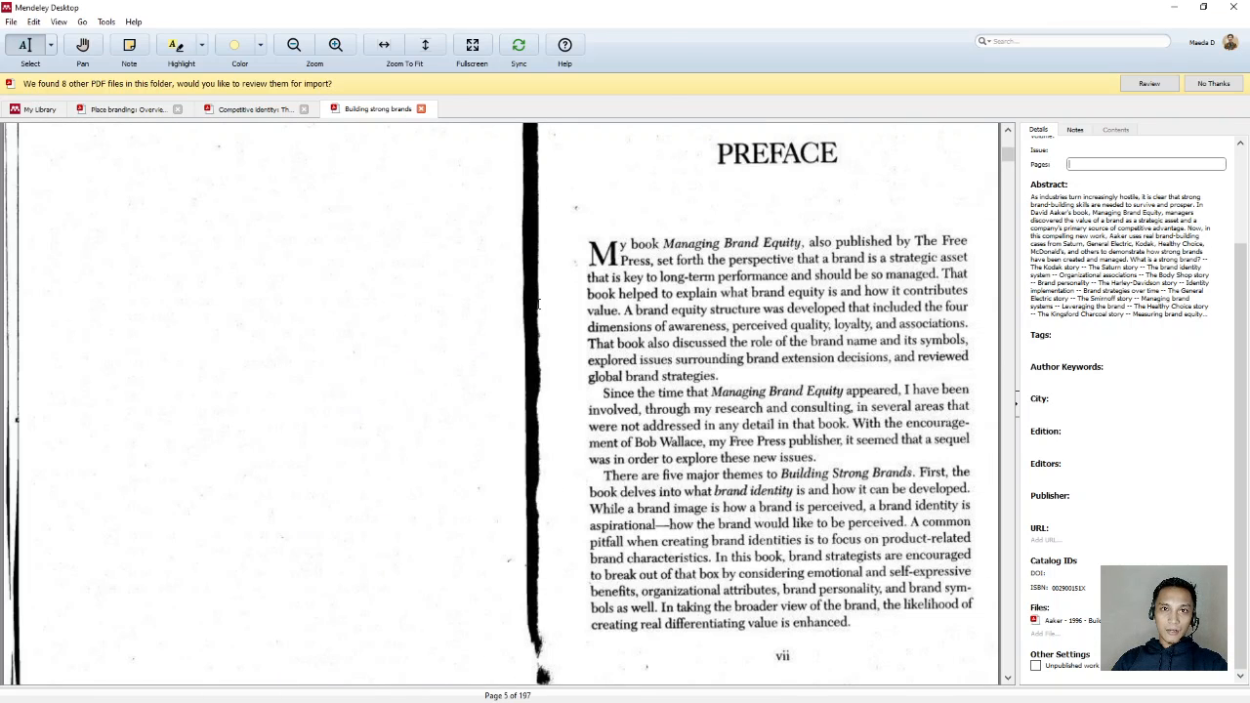
scroll(541, 295, "down", 15)
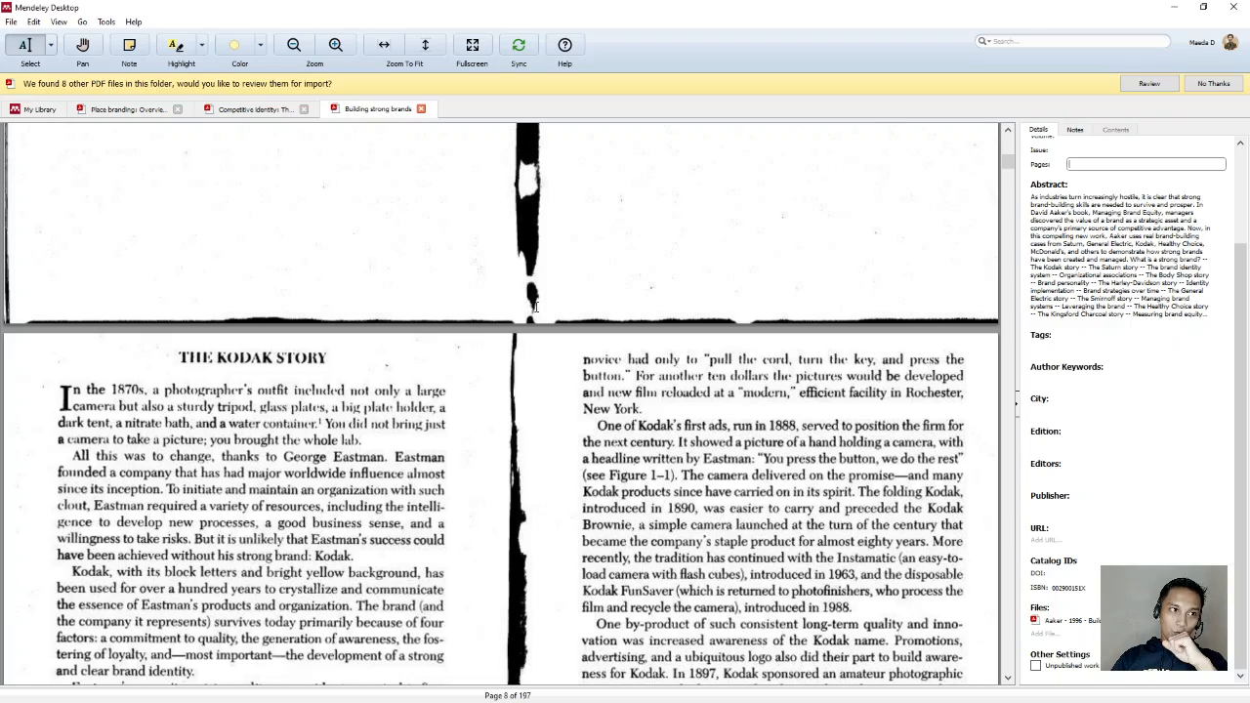
scroll(534, 307, "up", 15)
left_click(1149, 204)
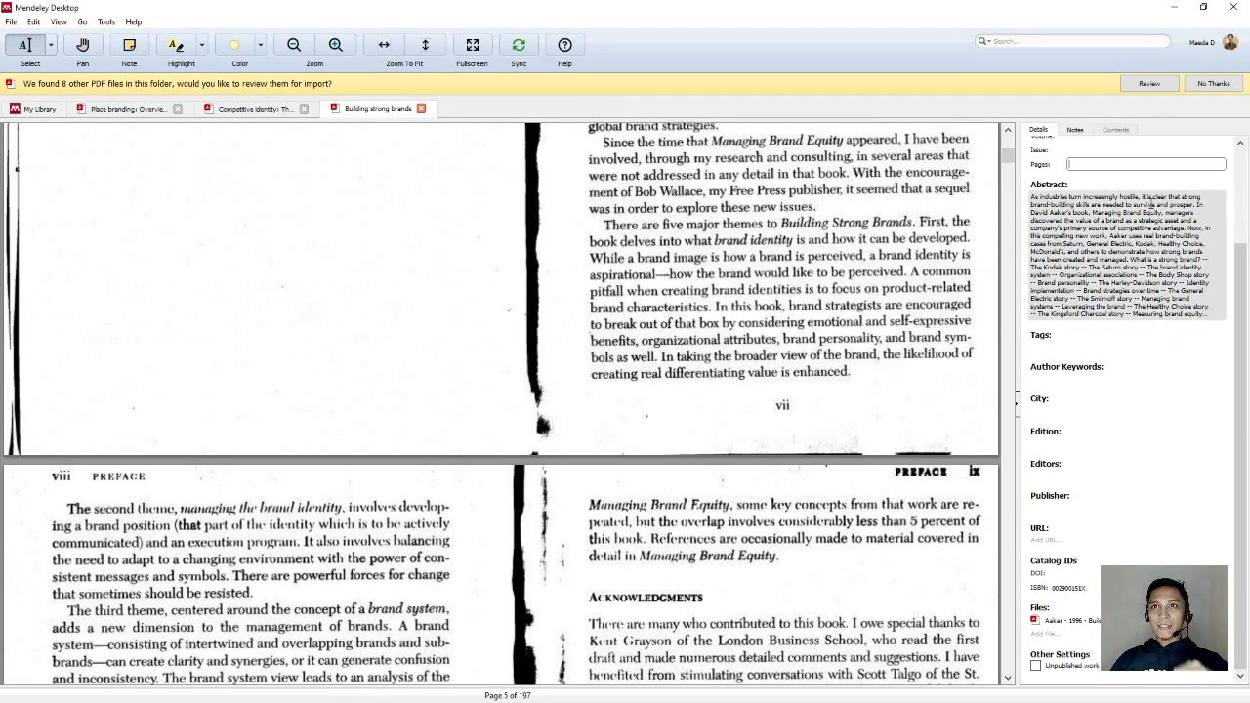
key("ctrl+a")
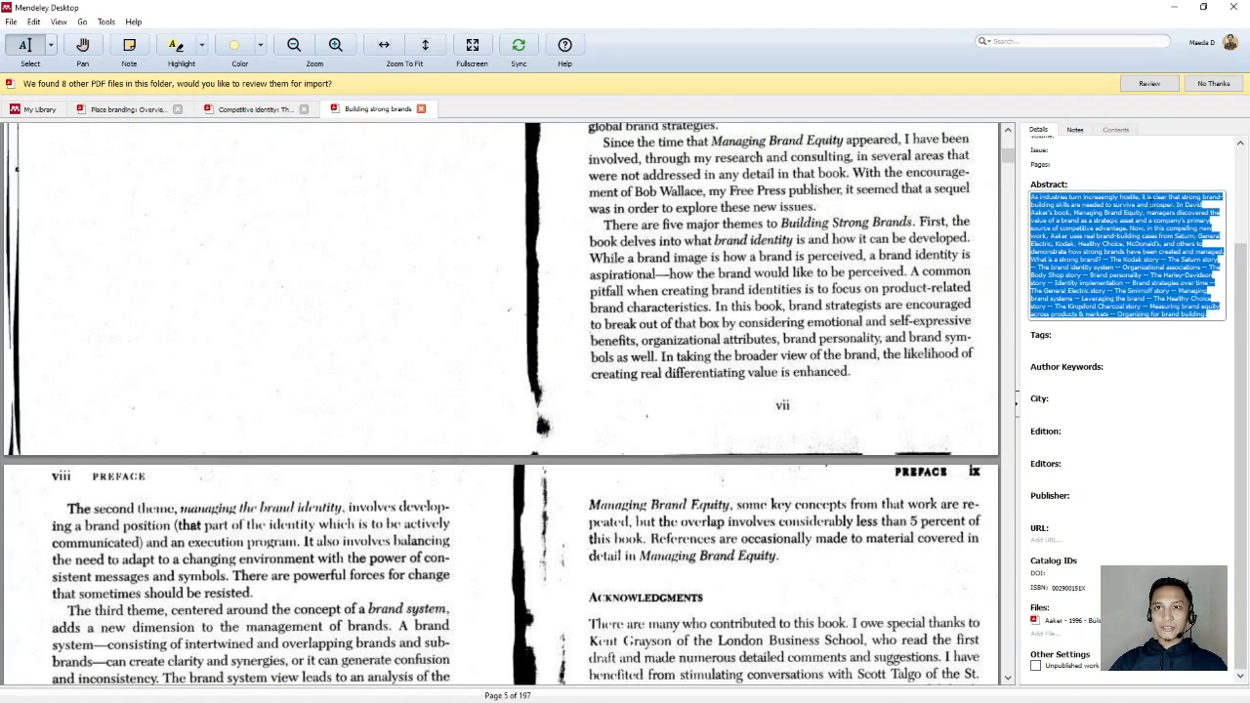
key("BackSpace")
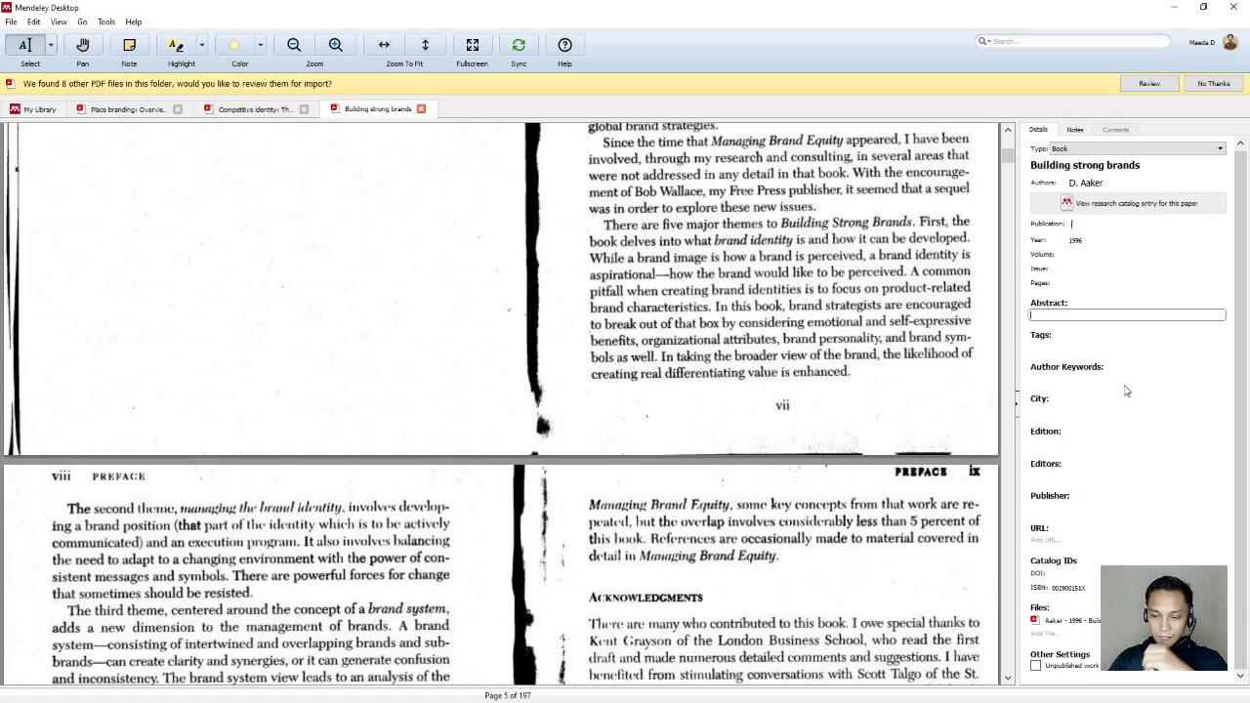
Step: Find the place of publication on the book's copyright page and set the City to New York, USA
left_click(1093, 408)
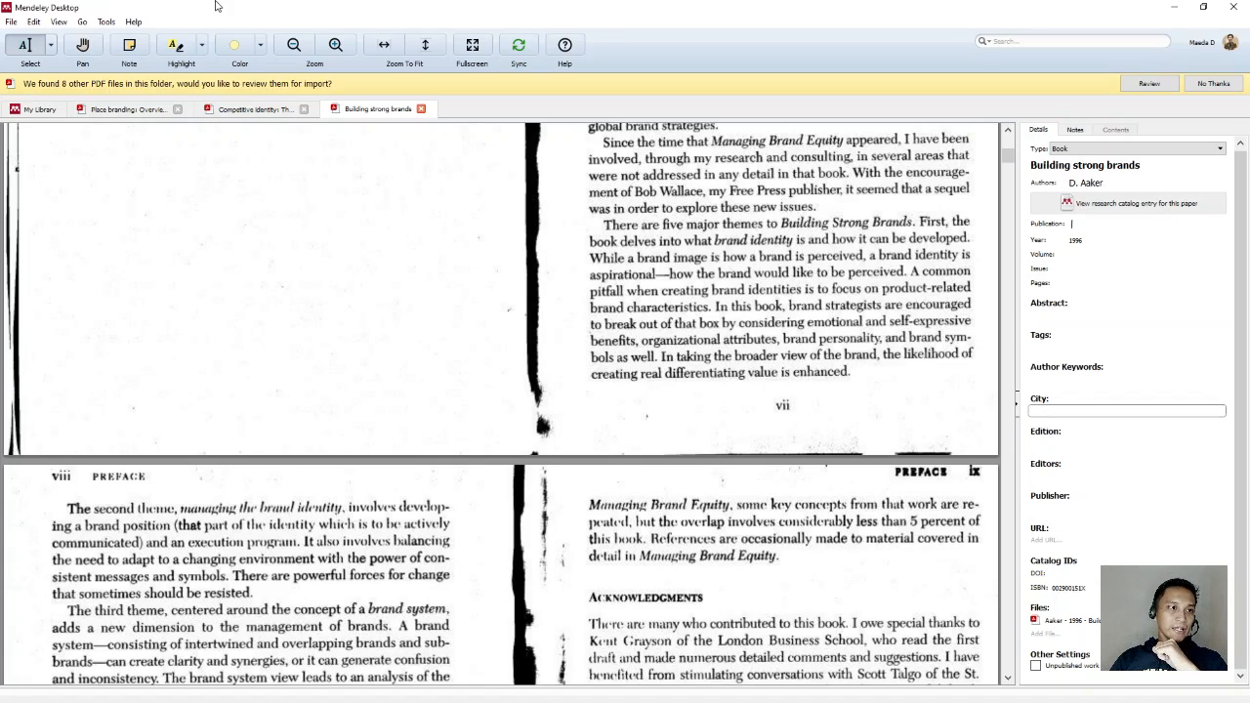
scroll(368, 577, "up", 20)
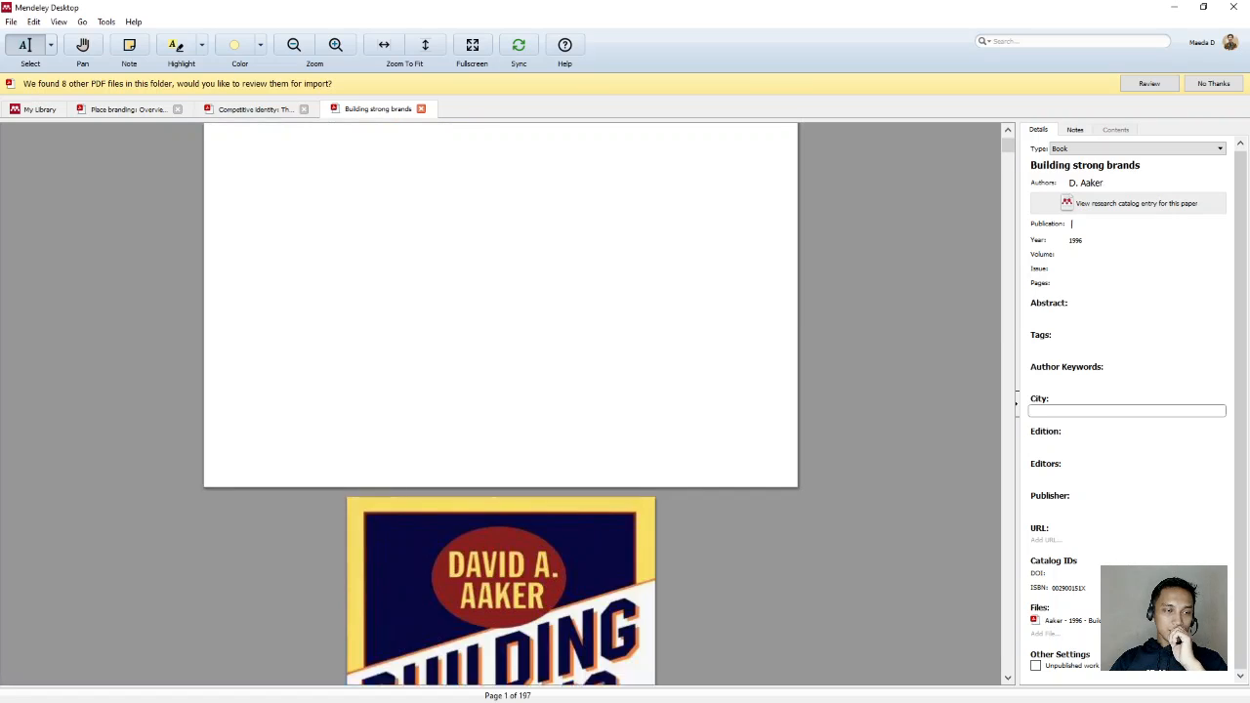
scroll(369, 582, "down", 10)
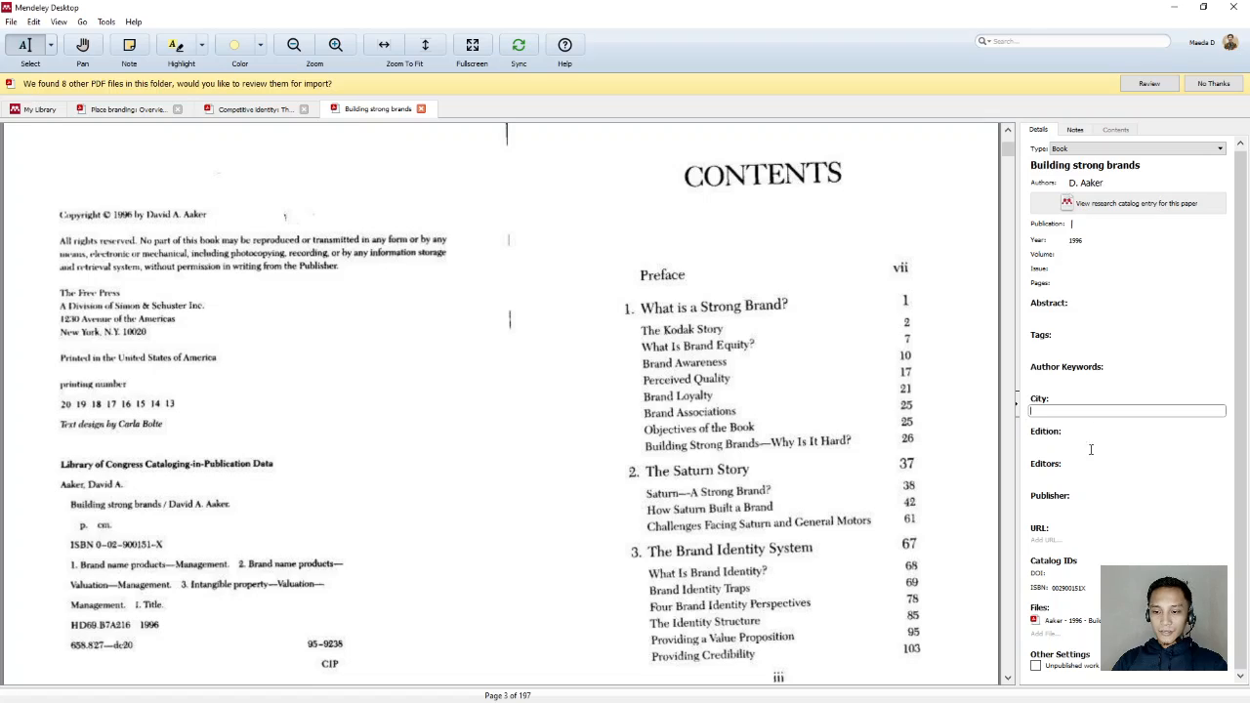
left_click(1075, 412)
type("New")
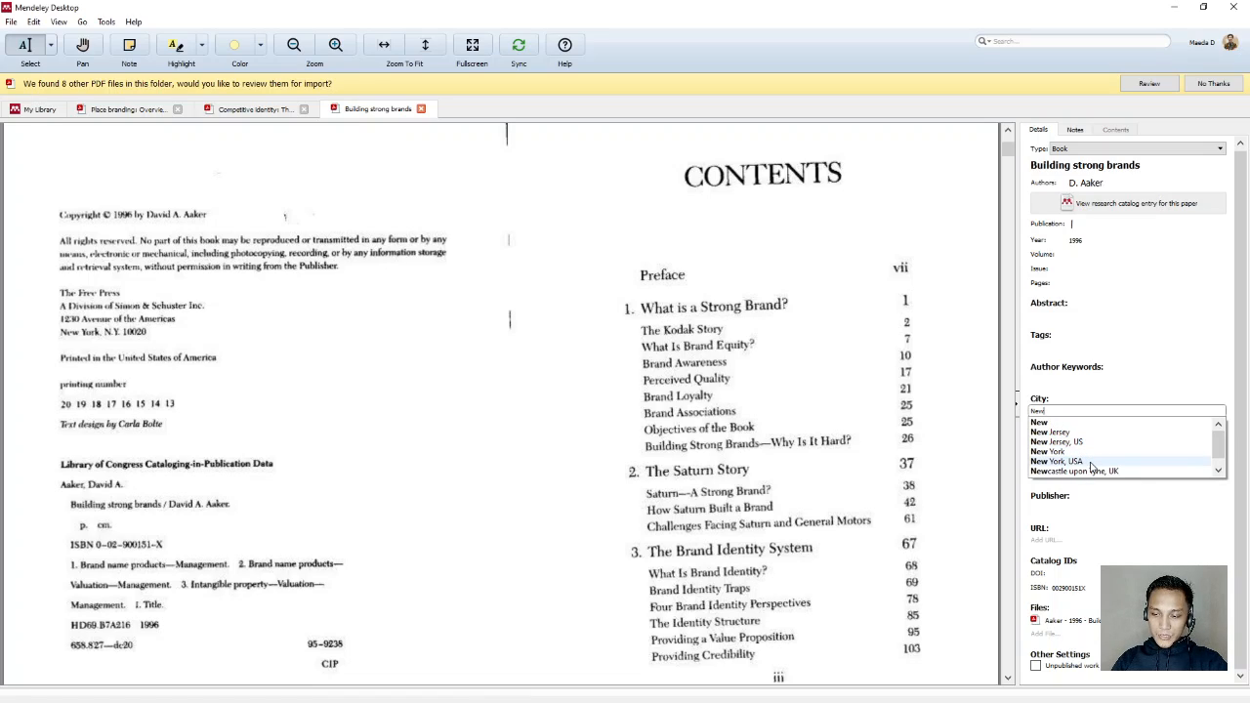
left_click(1091, 465)
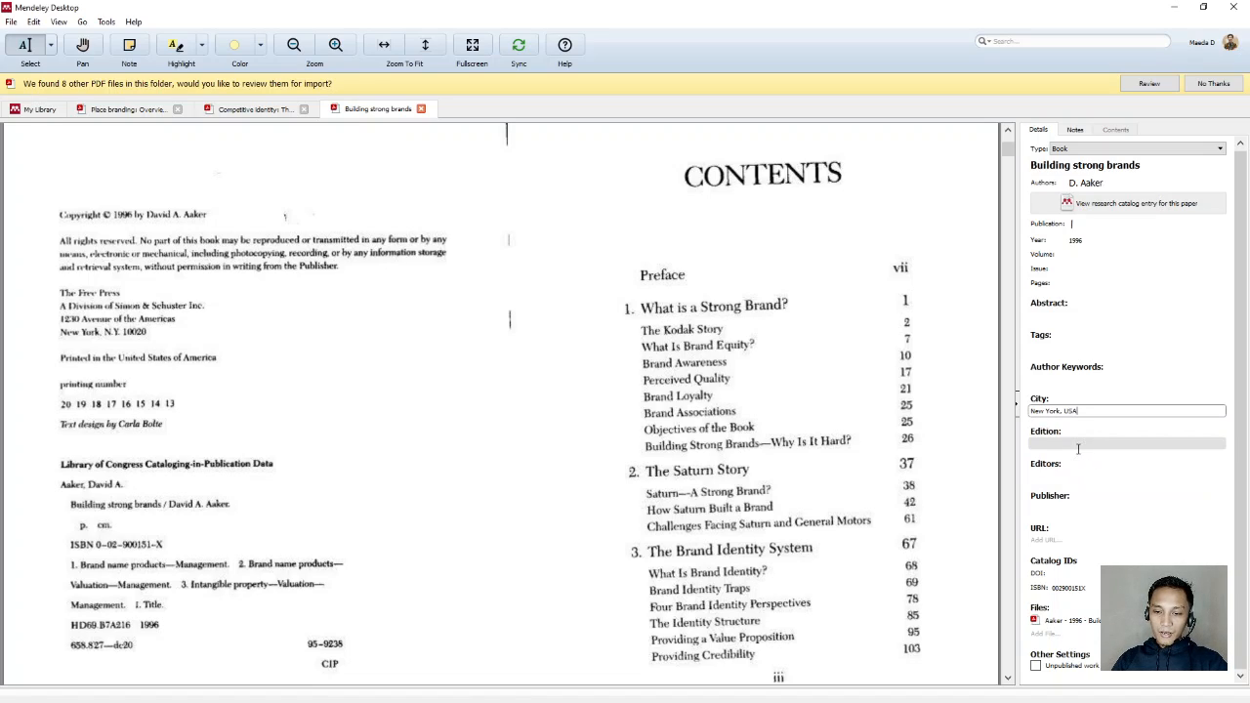
Step: Leave the book's Edition and Editors empty and set its Publisher to The Free Press
left_click(1075, 445)
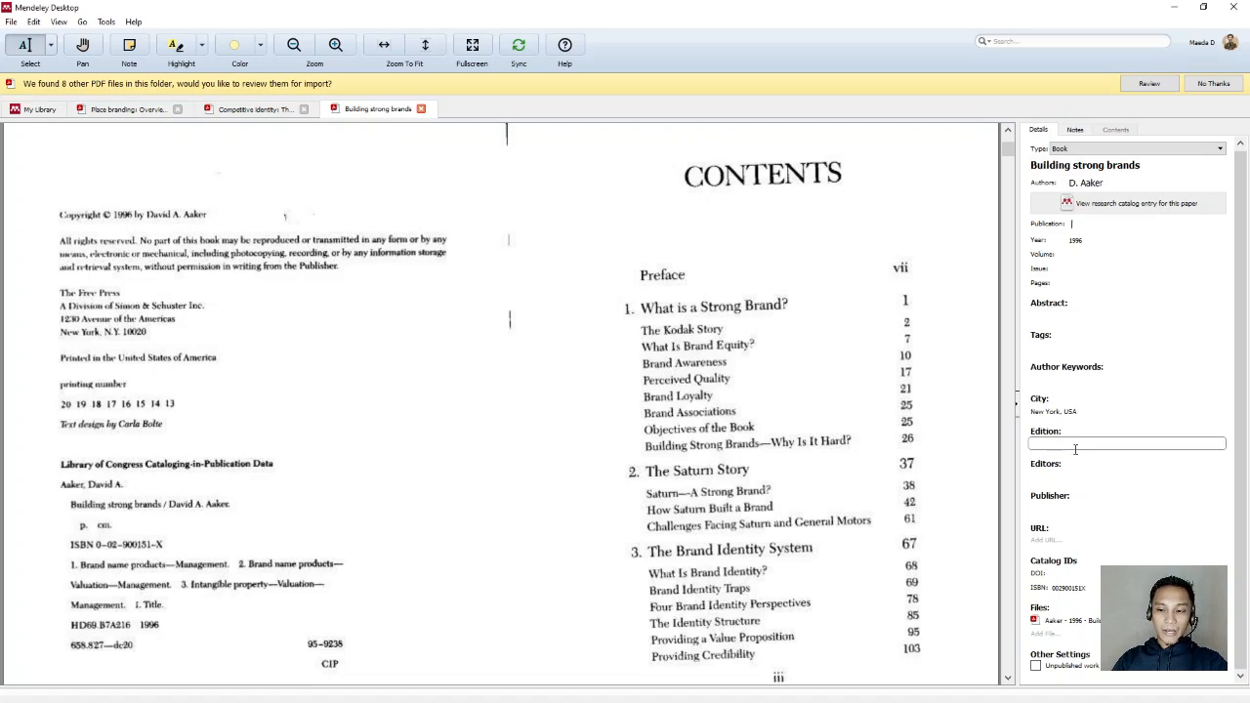
left_click(1060, 475)
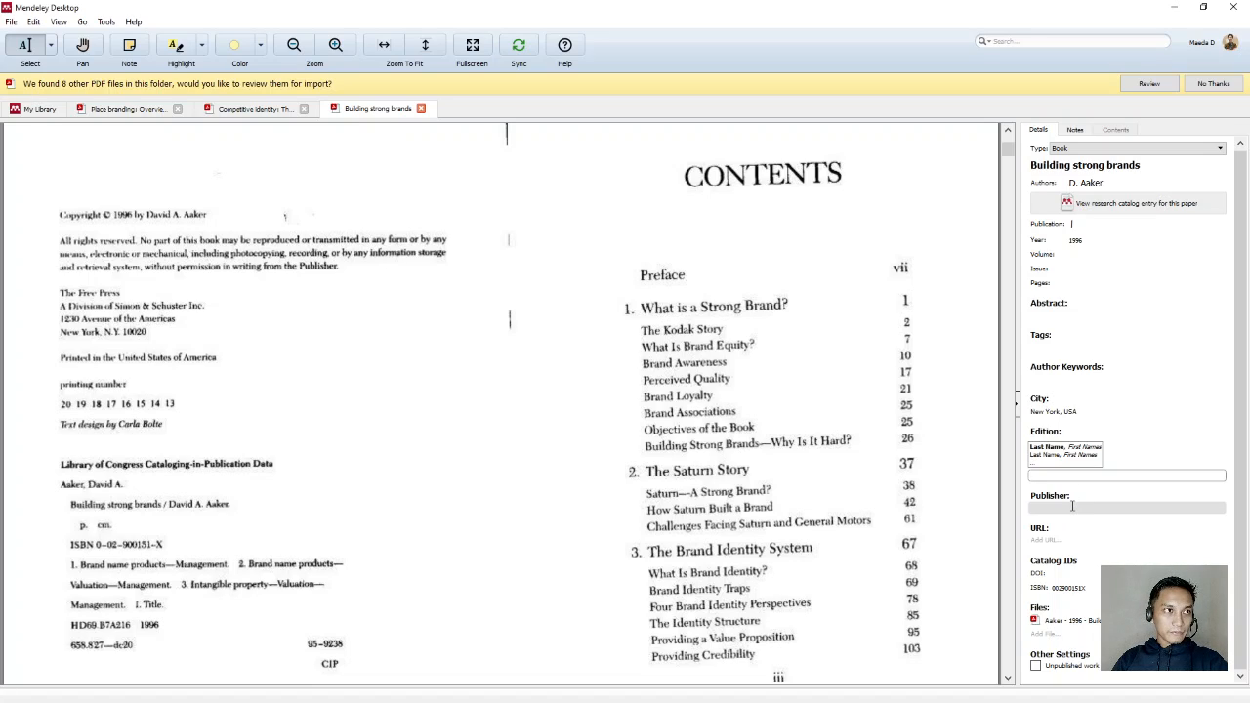
left_click(1072, 505)
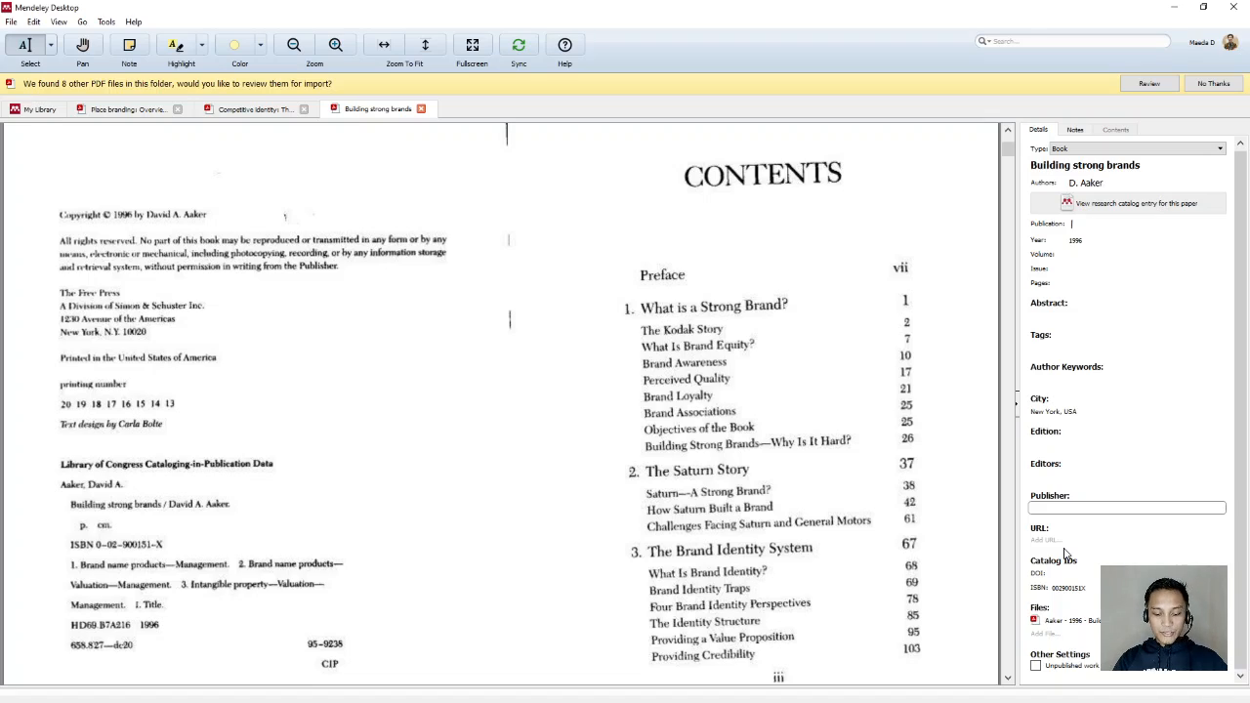
type("The Free Press")
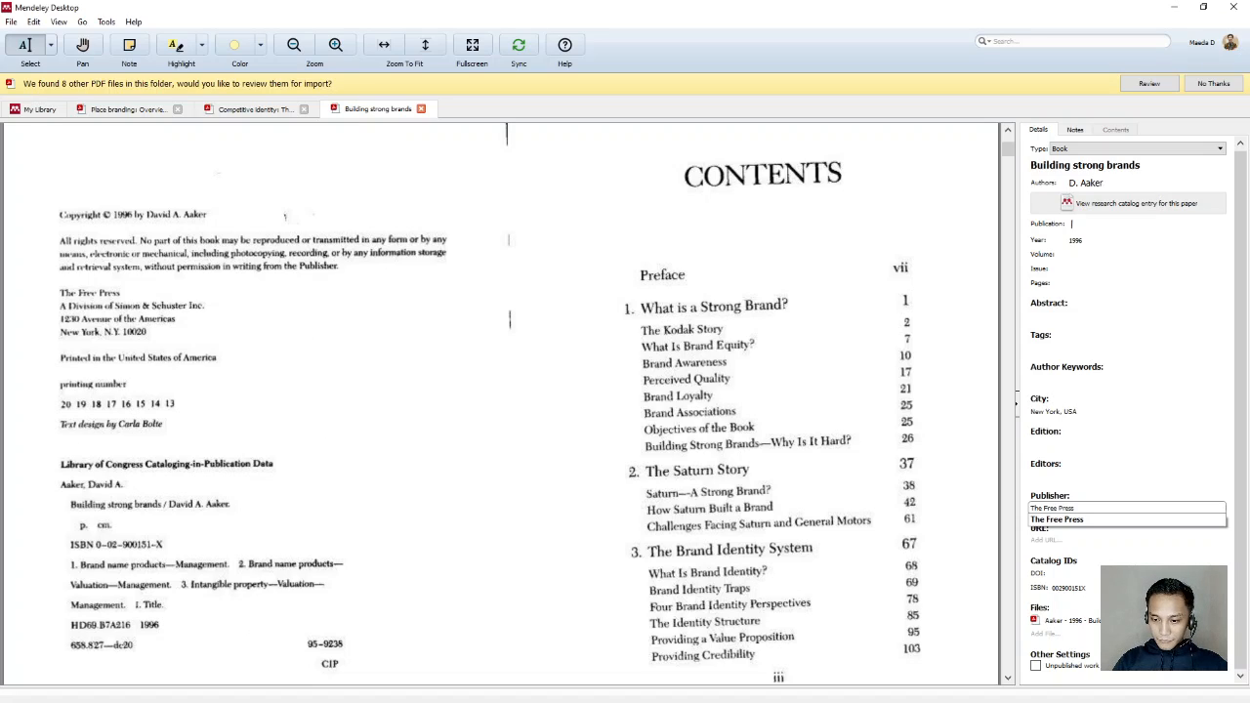
key("alt+Tab")
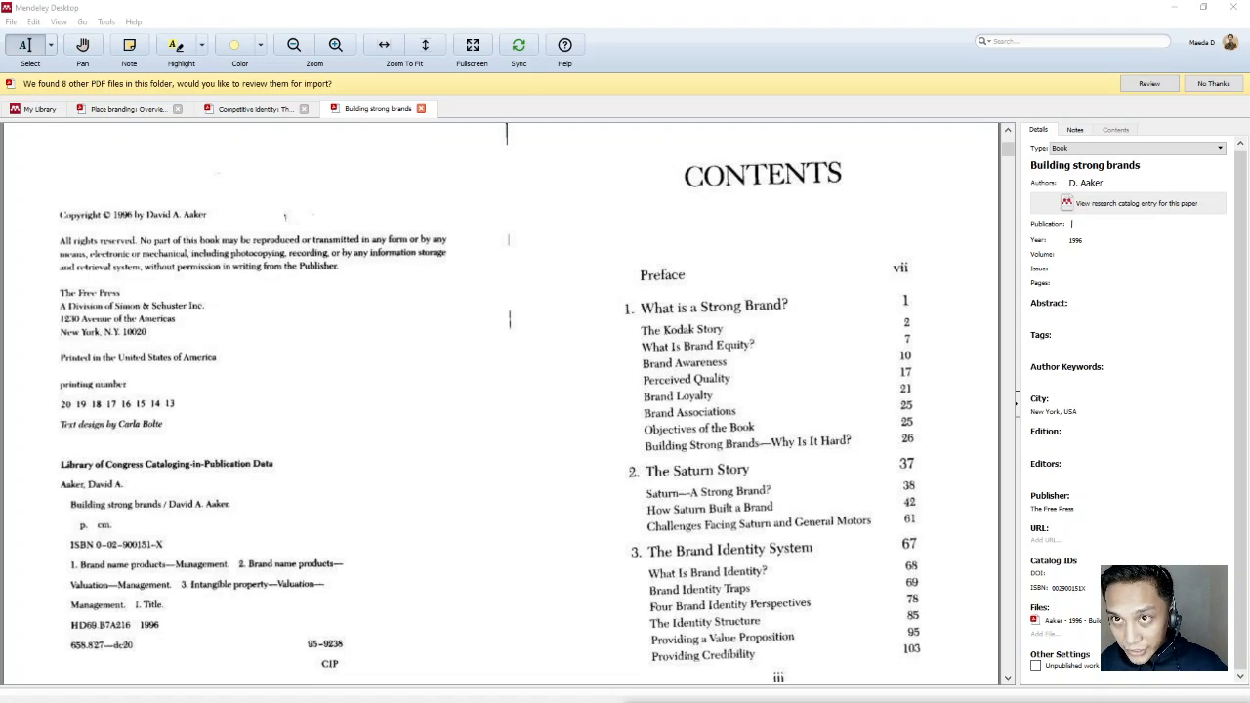
Step: Compare the entry's ISBN and publisher with the book's cover and copyright page, leaving both values as they are
left_click(1066, 586)
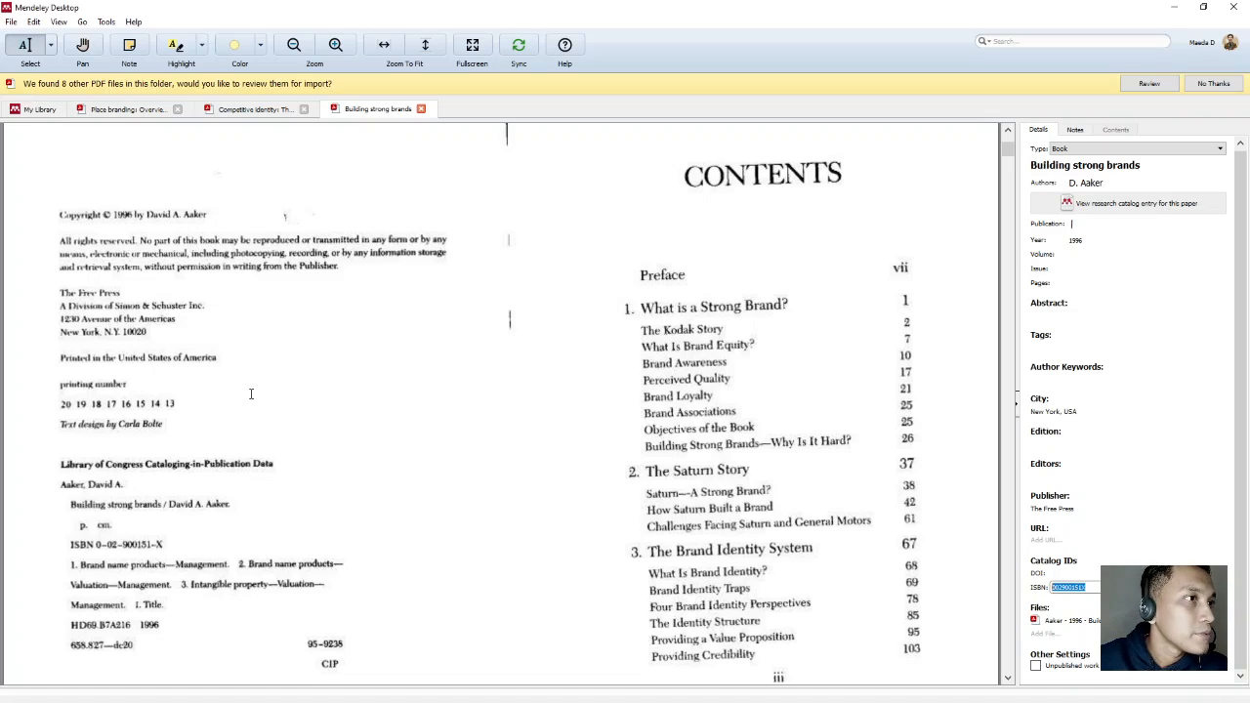
scroll(251, 393, "down", 3)
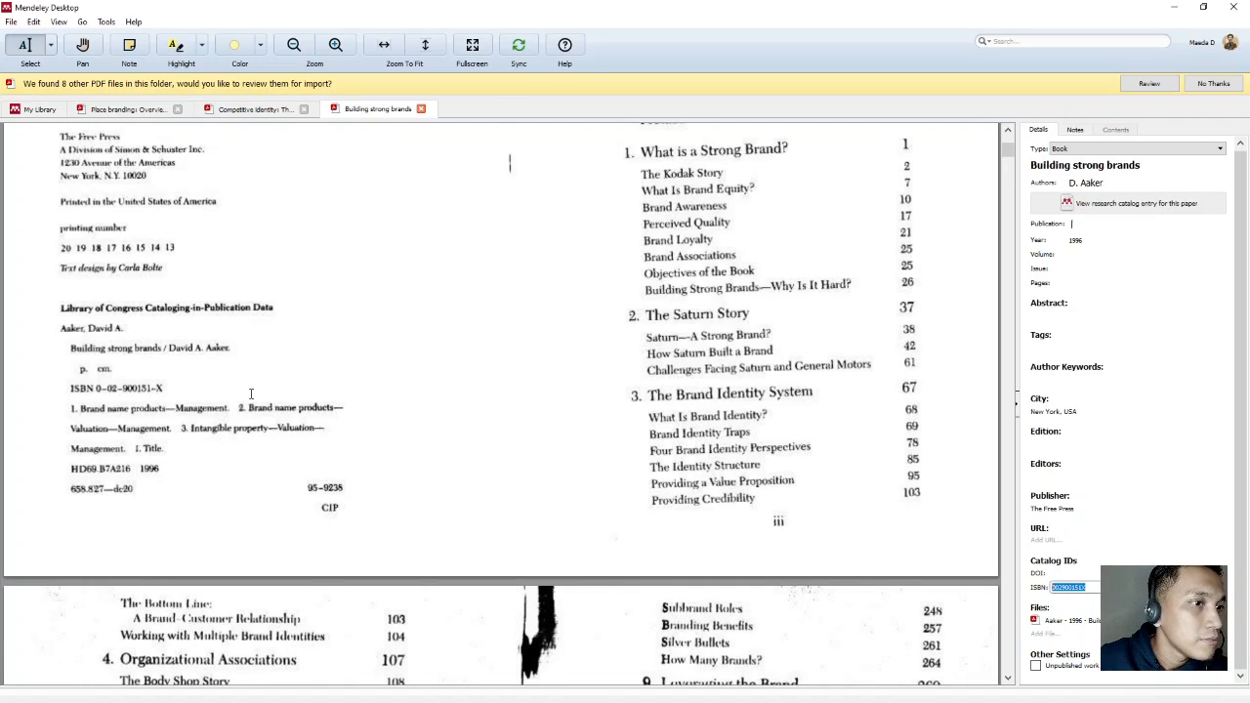
scroll(251, 393, "up", 3)
scroll(251, 394, "up", 9)
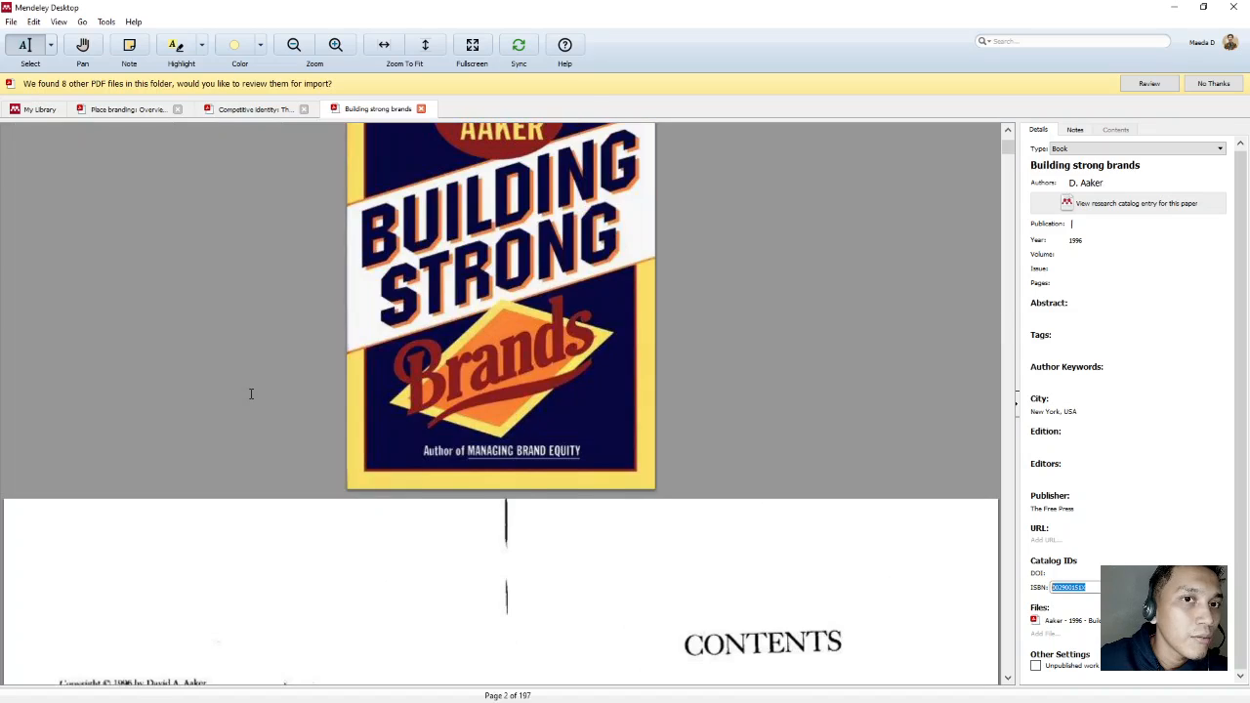
scroll(251, 393, "down", 13)
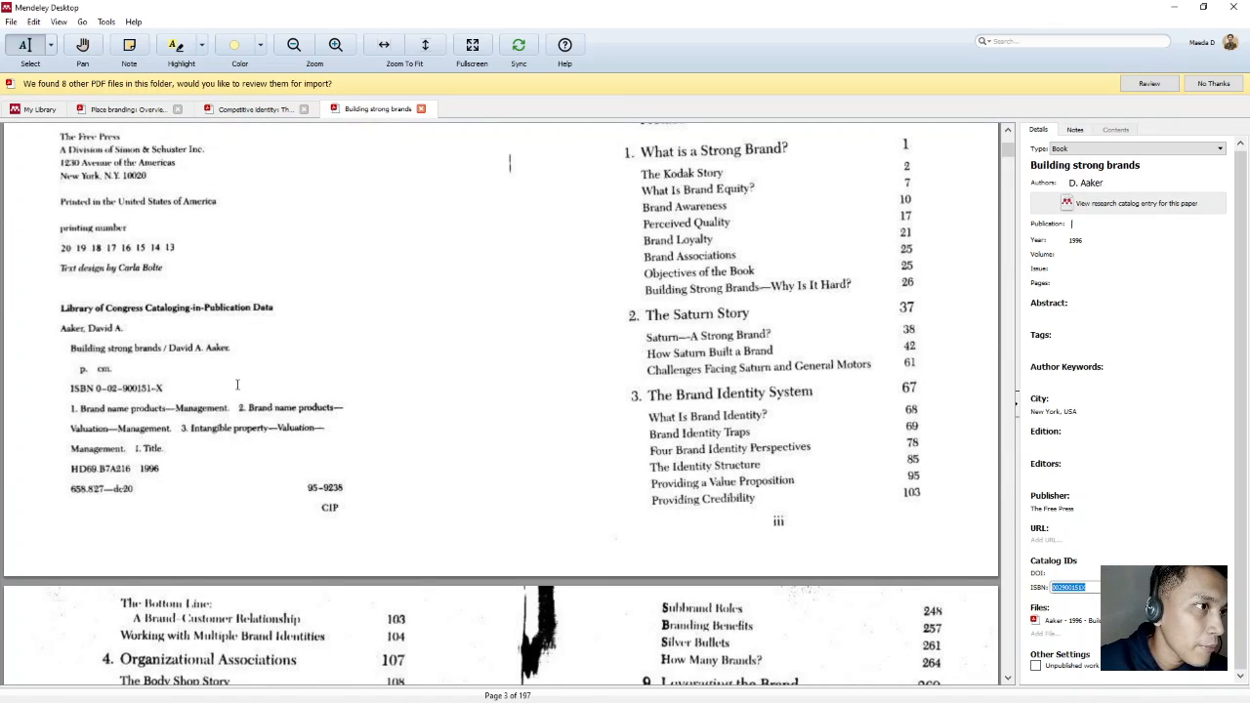
scroll(290, 416, "up", 3)
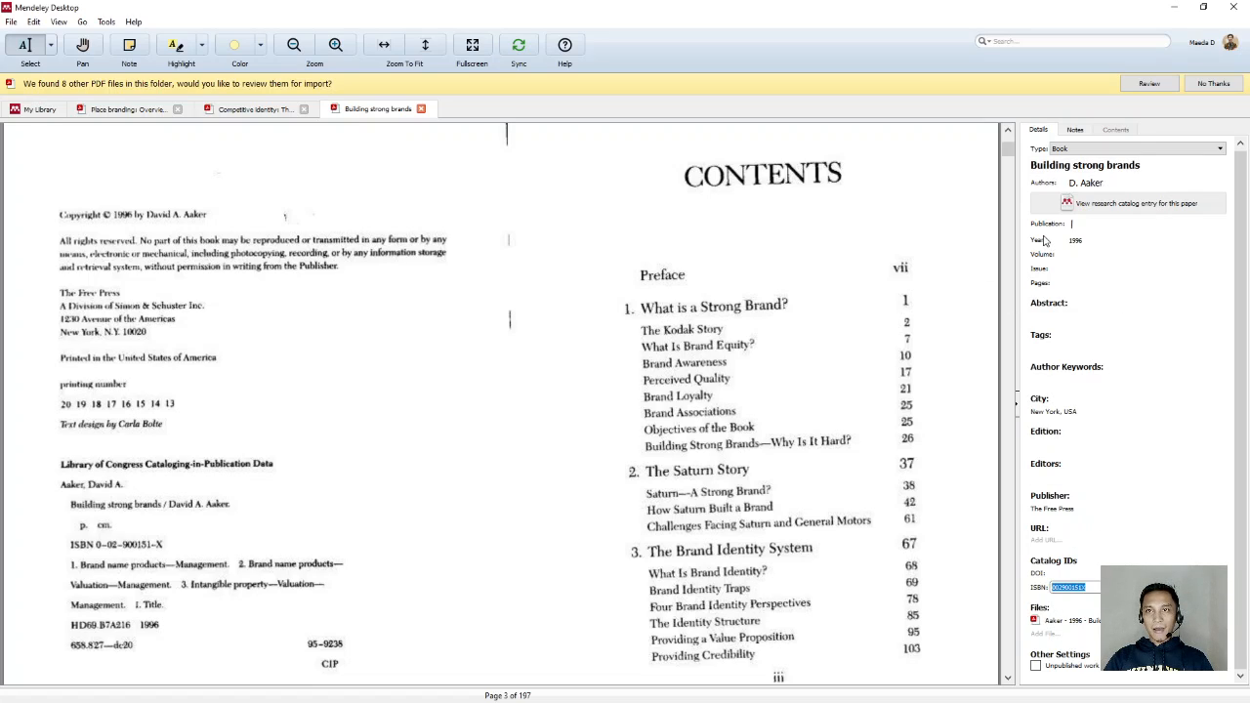
left_click(1089, 503)
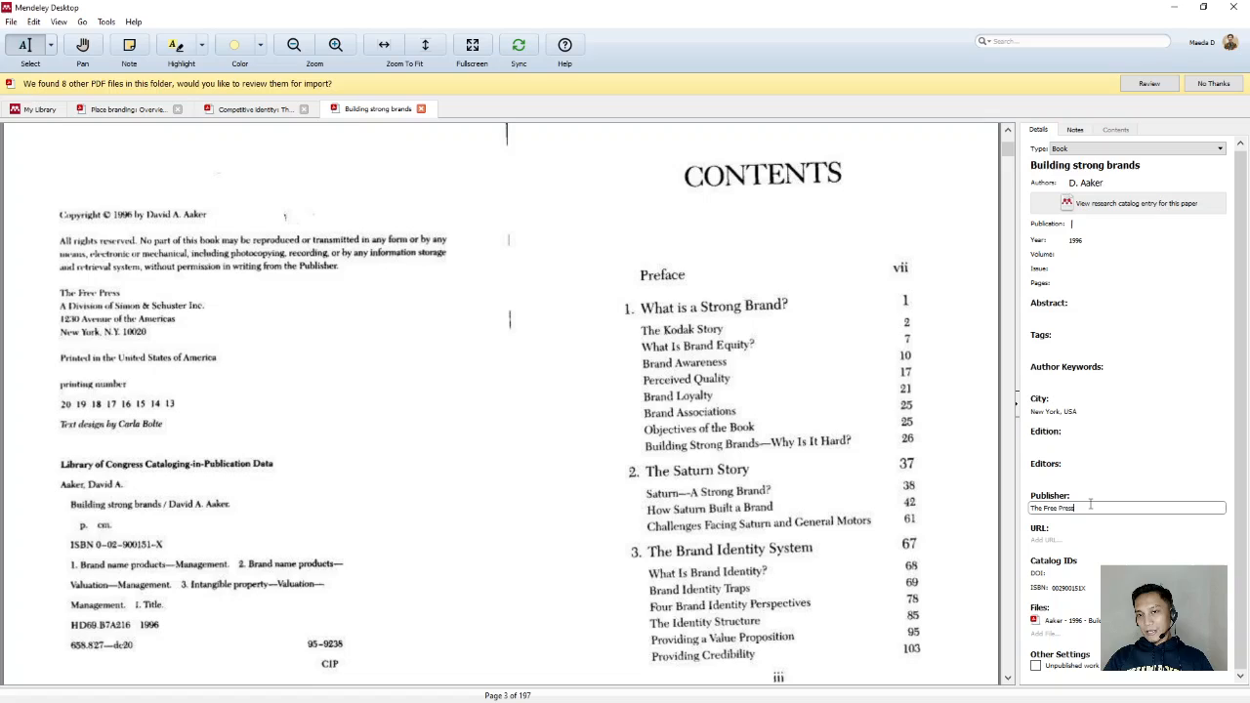
left_click(593, 163)
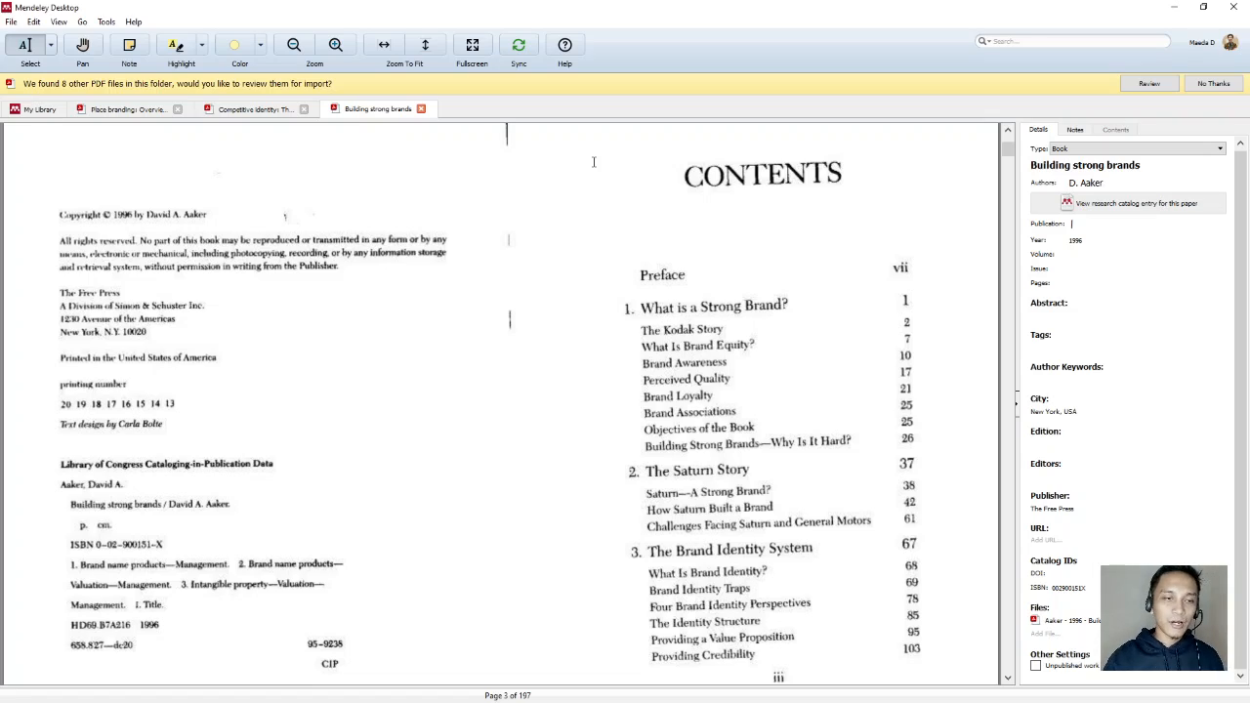
Step: Capitalize the main words of the book's title so it reads Building Strong Brands
left_click(1077, 164)
key("BackSpace")
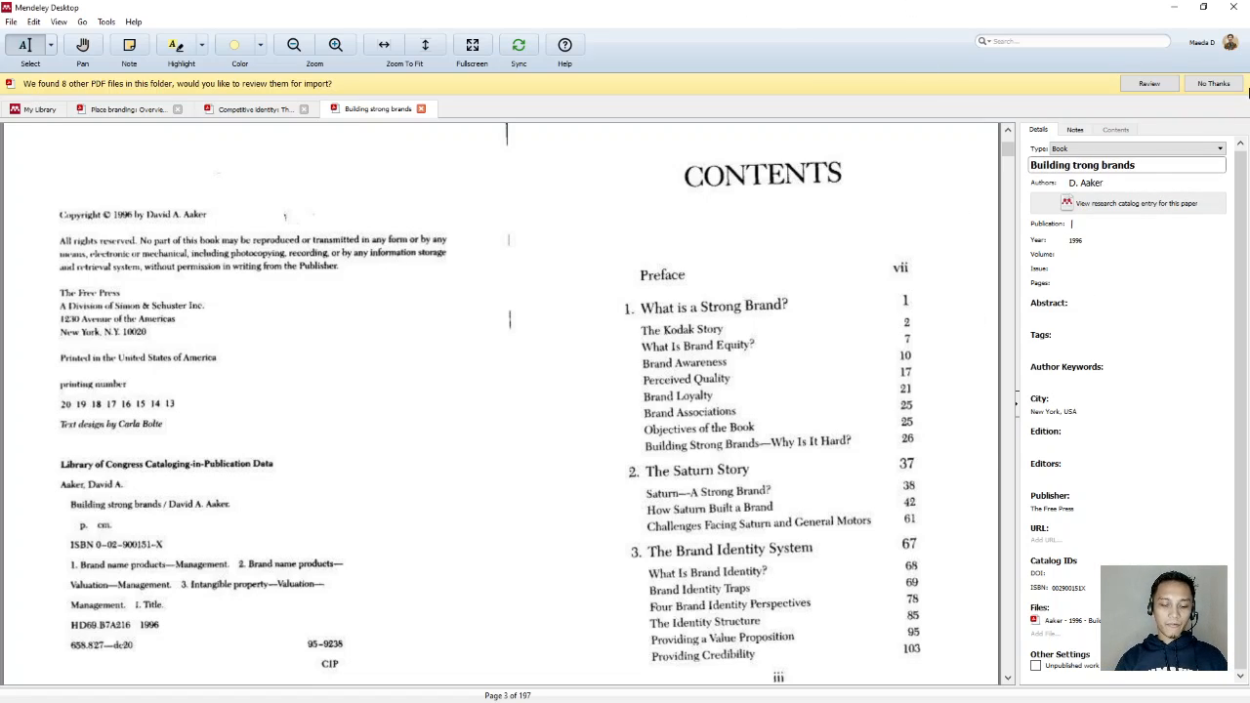
type("S")
key("BackSpace")
type("B")
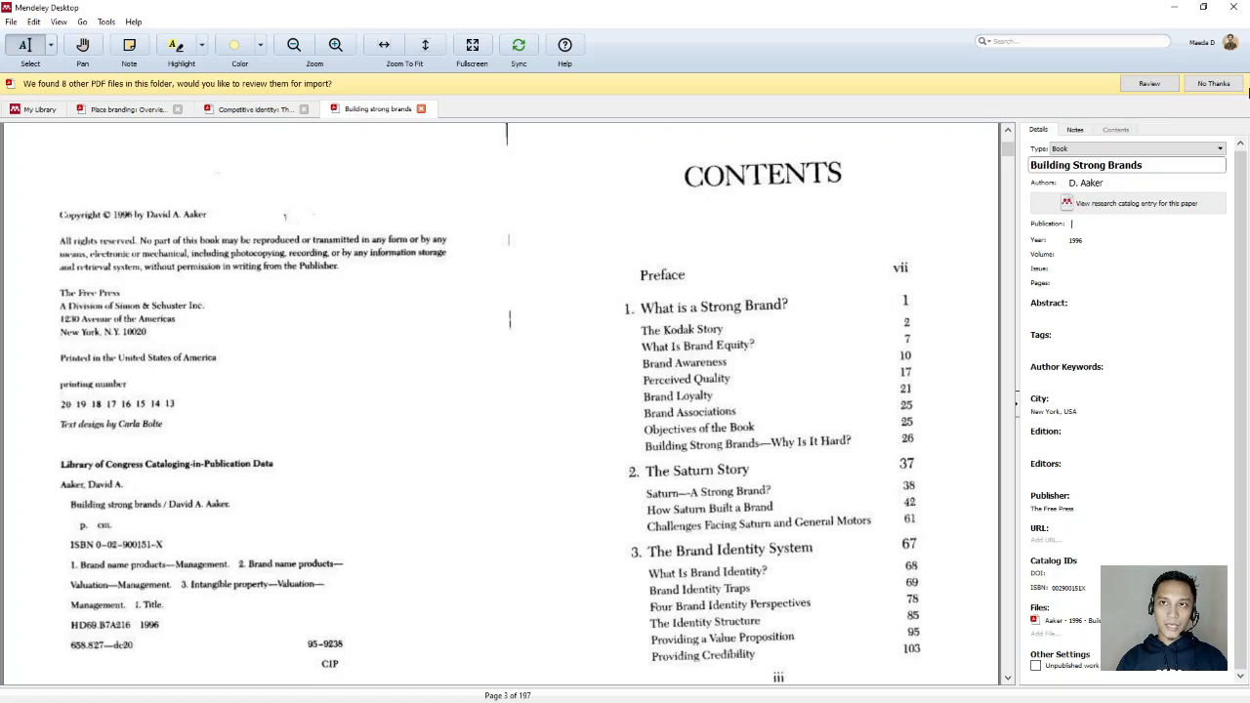
left_click(357, 364)
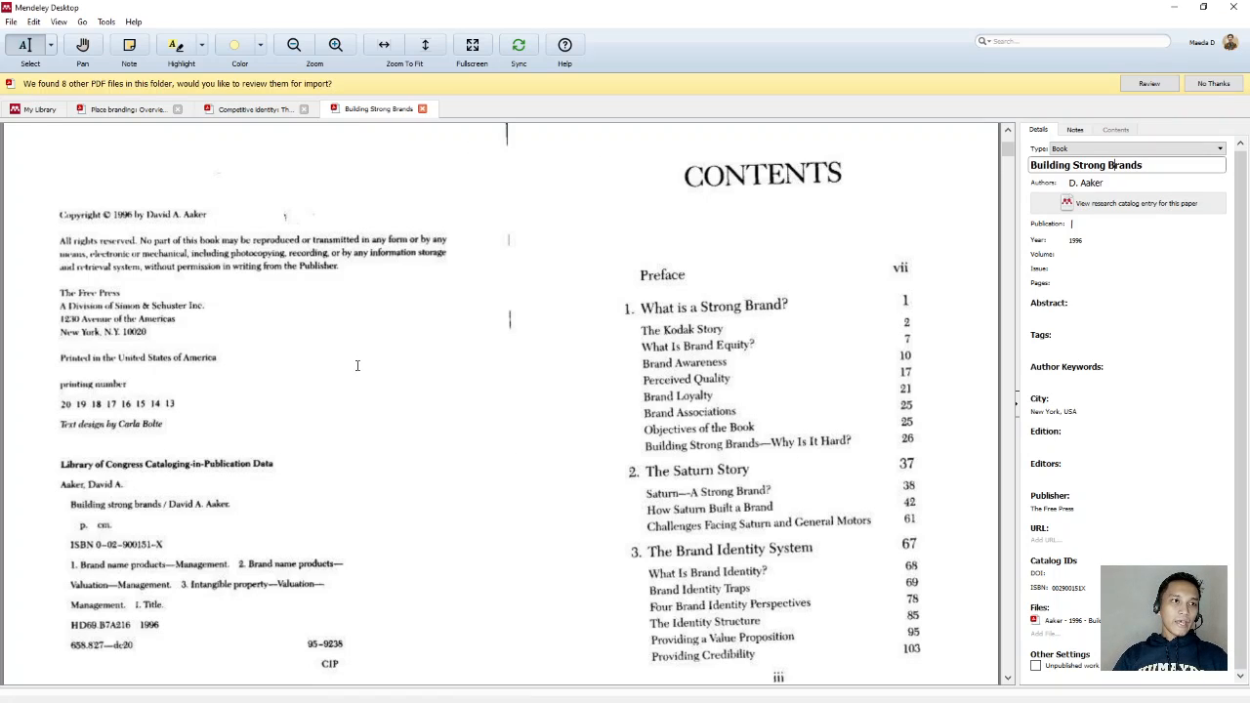
Step: Return to the library list and browse the Unlisted Books folder for files to add, without adding any
scroll(463, 588, "up", 10)
scroll(462, 588, "down", 6)
scroll(463, 588, "down", 5)
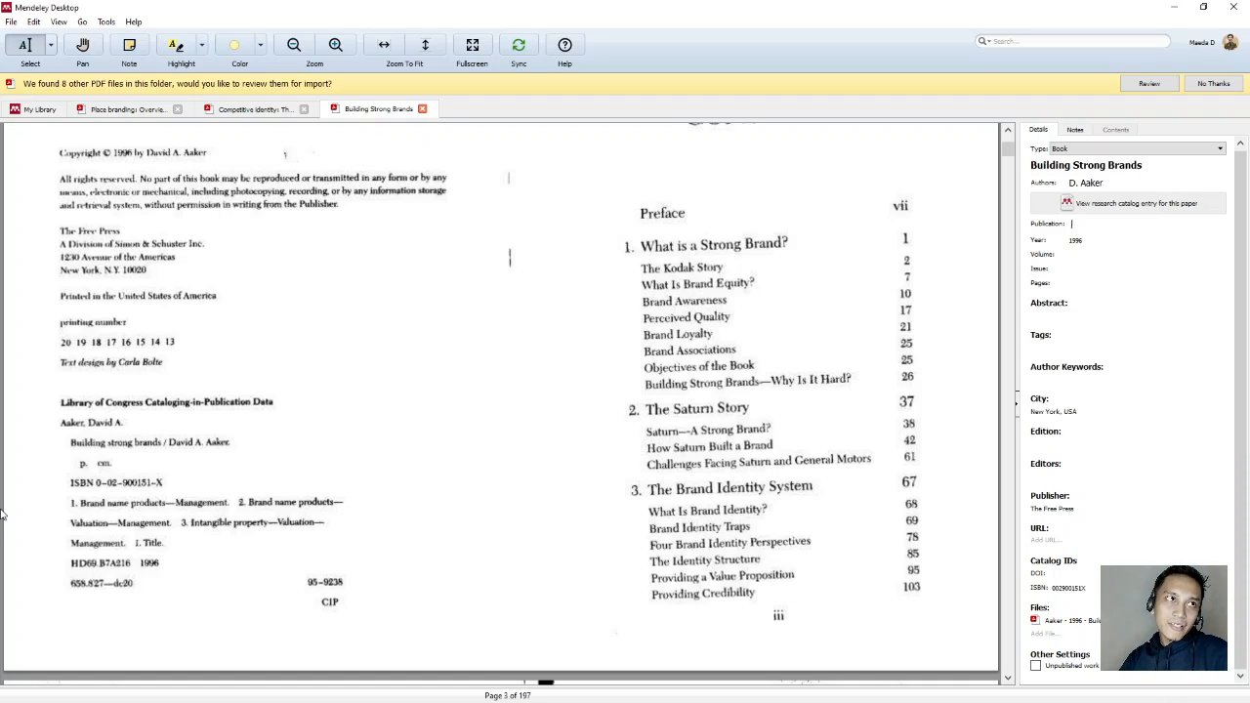
left_click(29, 110)
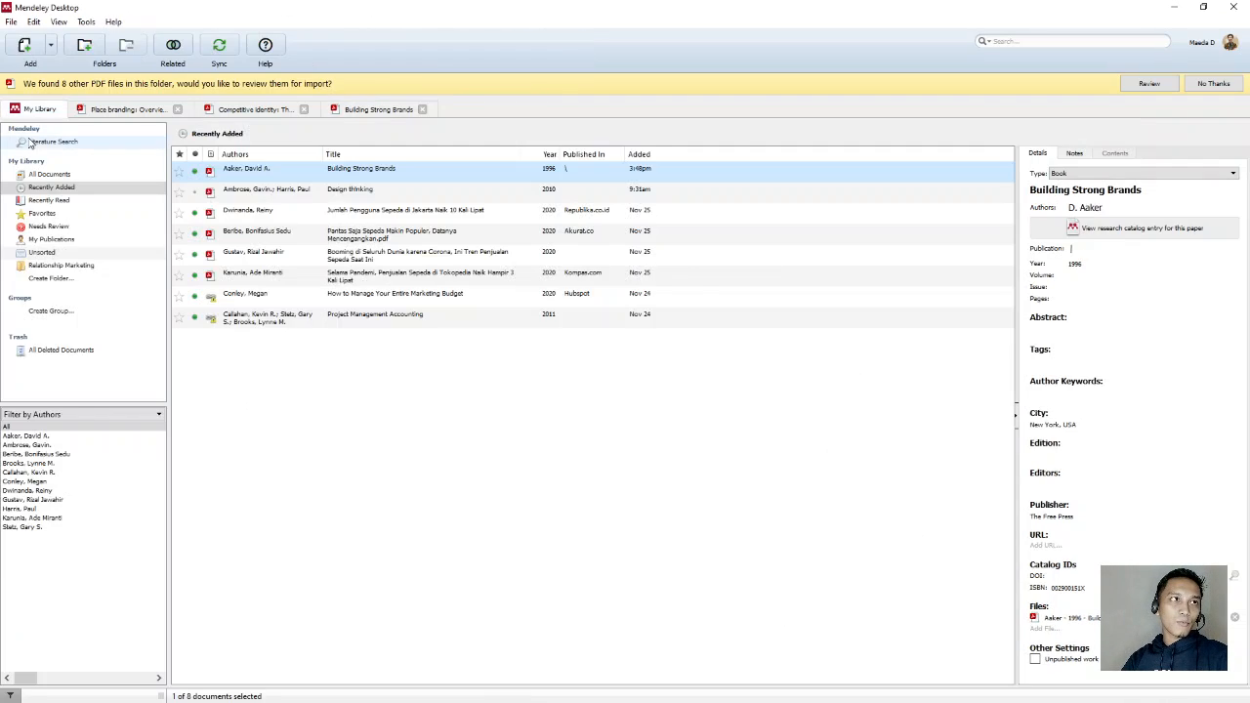
left_click(27, 45)
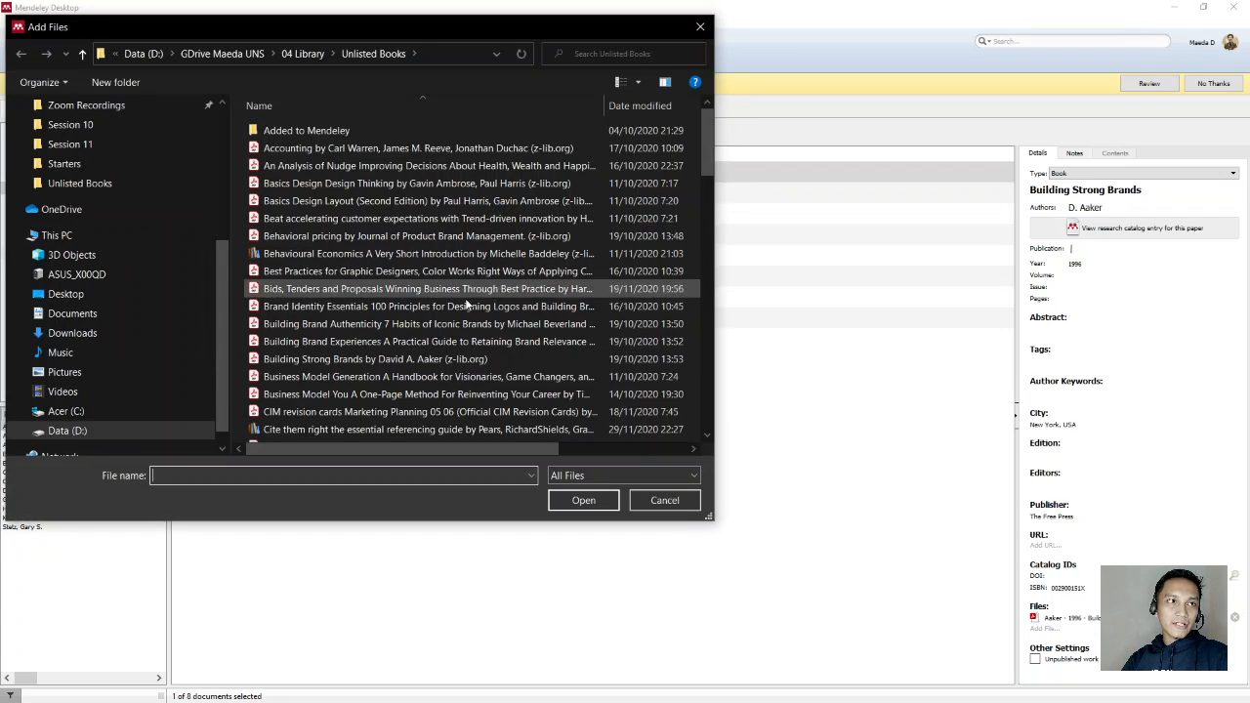
scroll(464, 304, "down", 20)
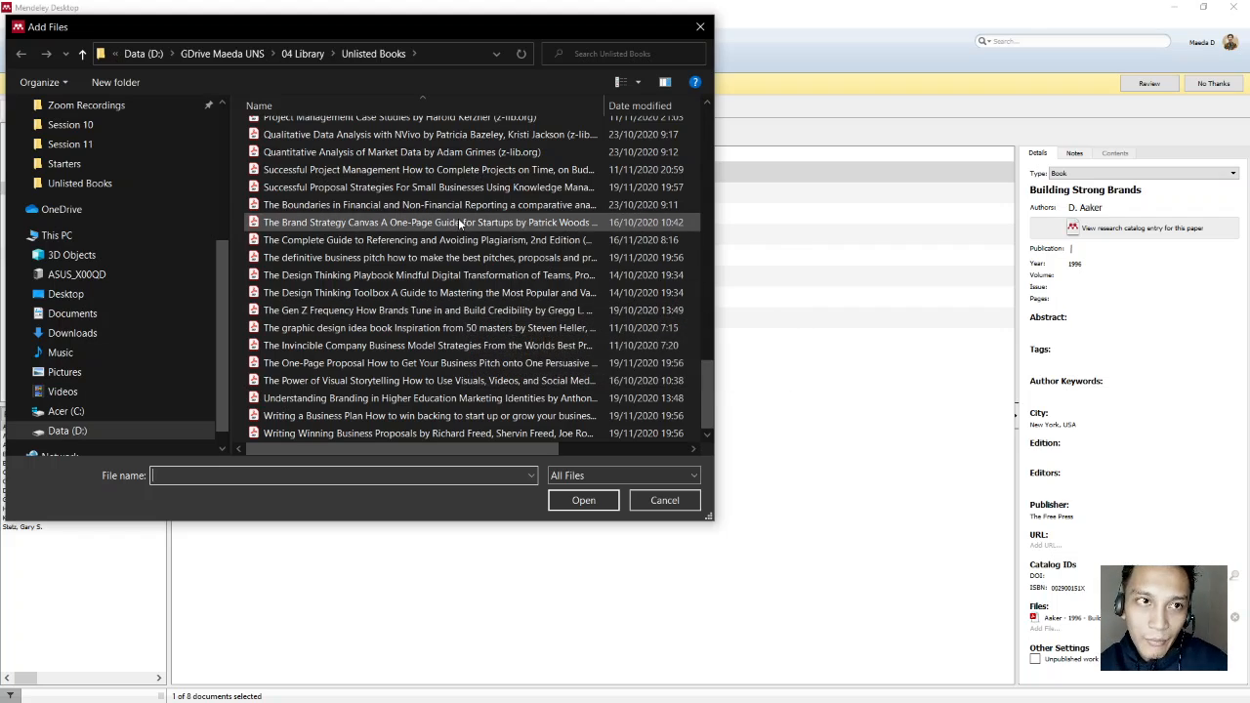
left_click(692, 27)
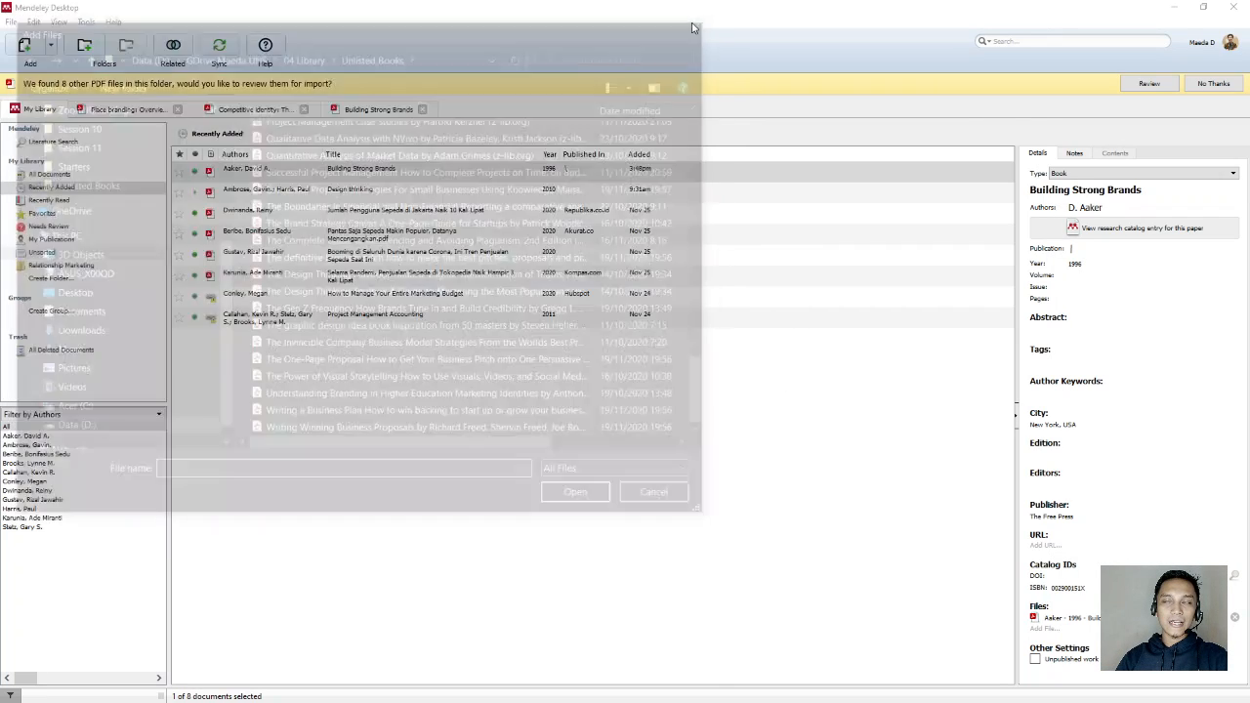
Step: Examine the document types available for the Building Strong Brands entry, keeping it as Book
left_click(1054, 173)
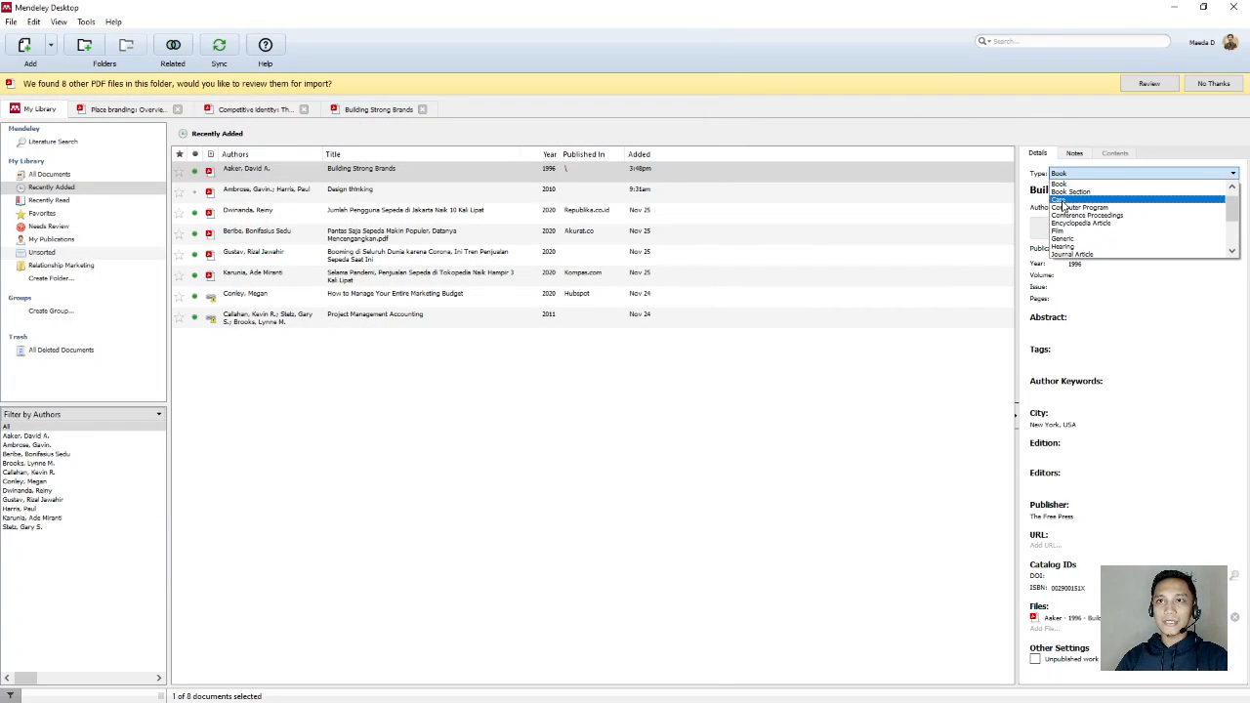
scroll(1097, 228, "down", 3)
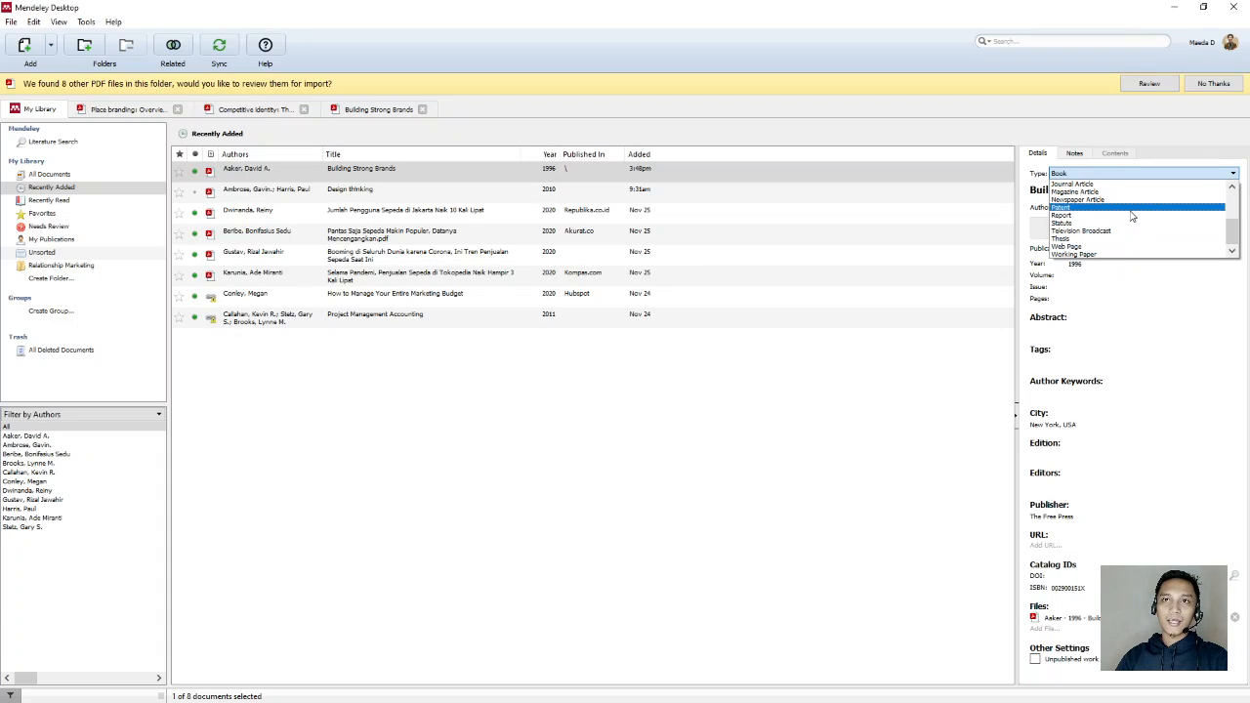
scroll(1129, 207, "up", 3)
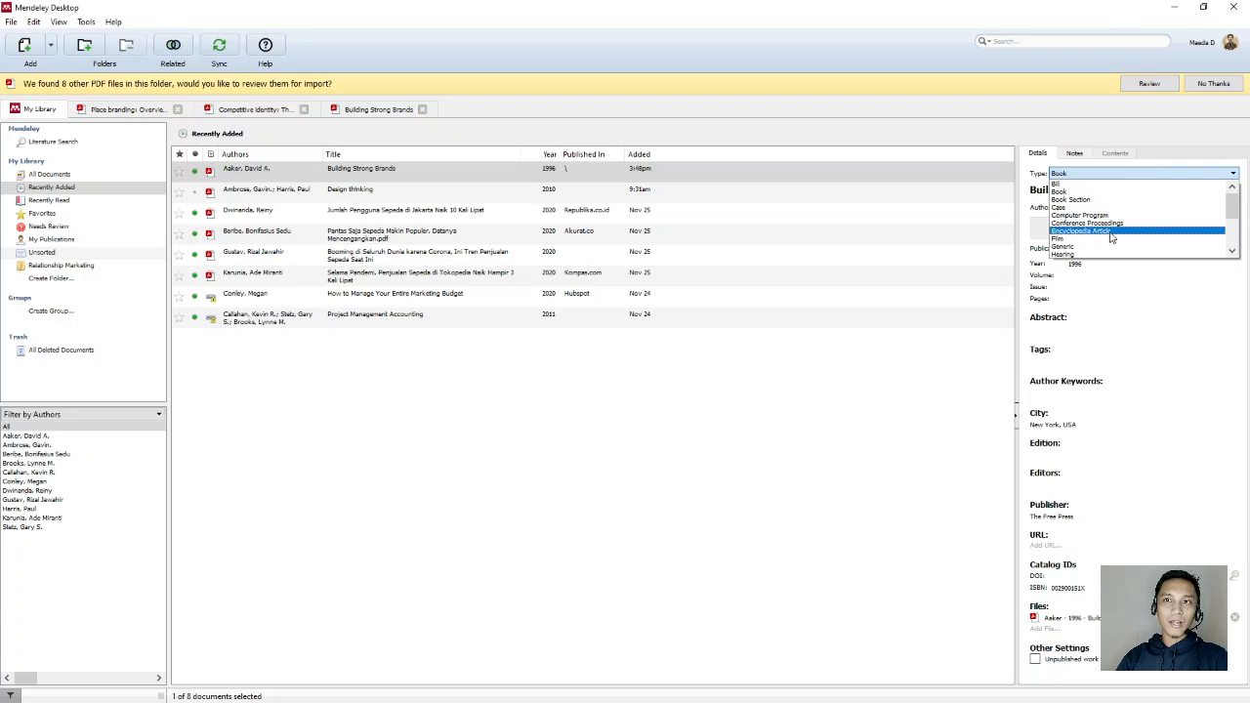
scroll(1110, 242, "down", 3)
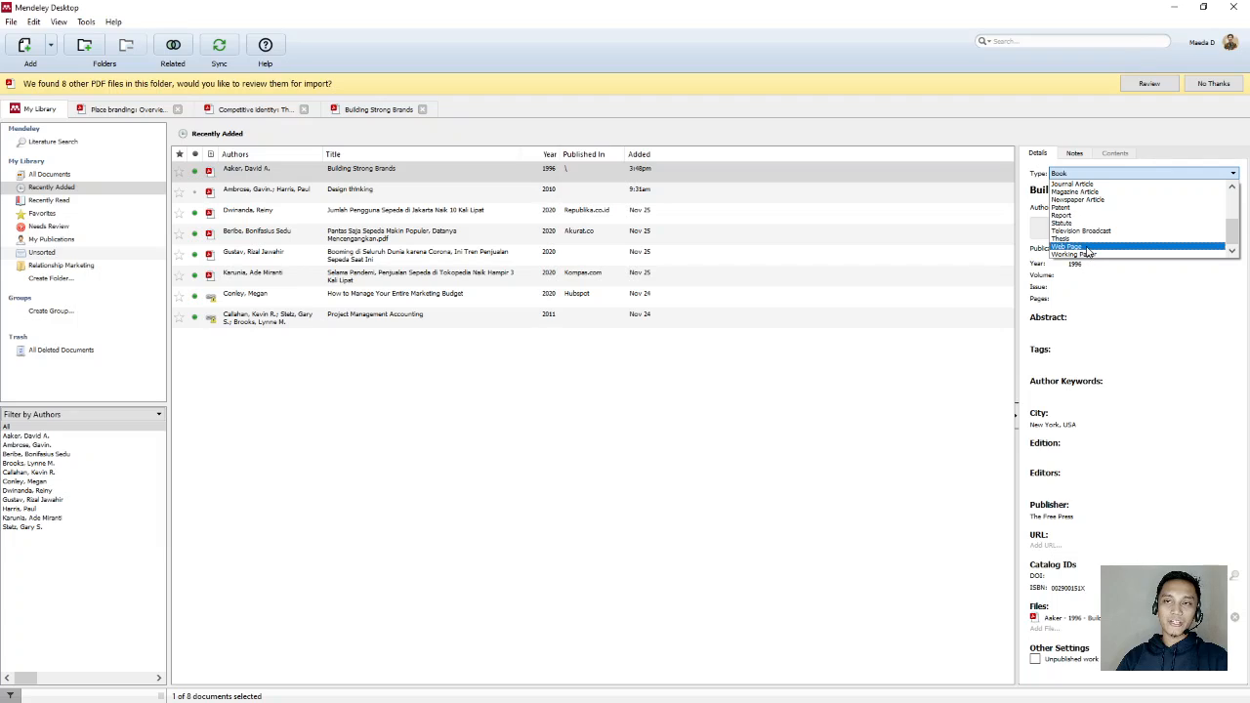
left_click(919, 116)
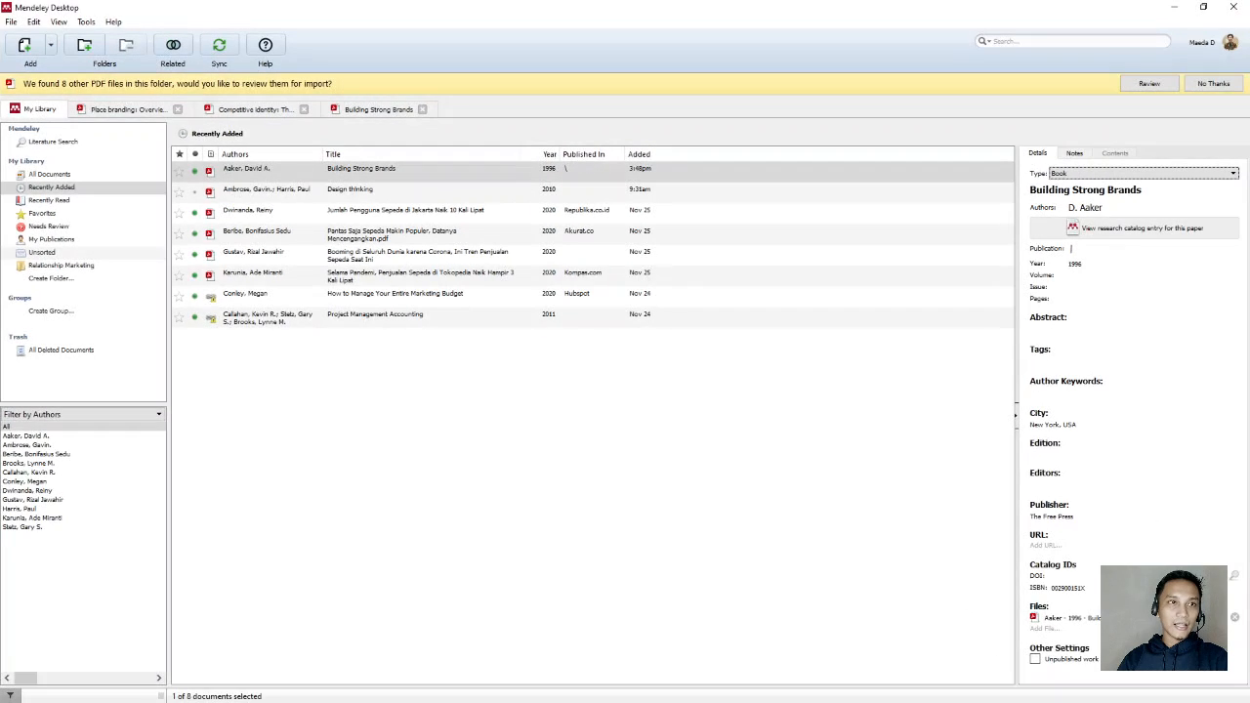
Step: Set the citation style to American Psychological Association 7th edition and check the list of available styles
left_click(59, 22)
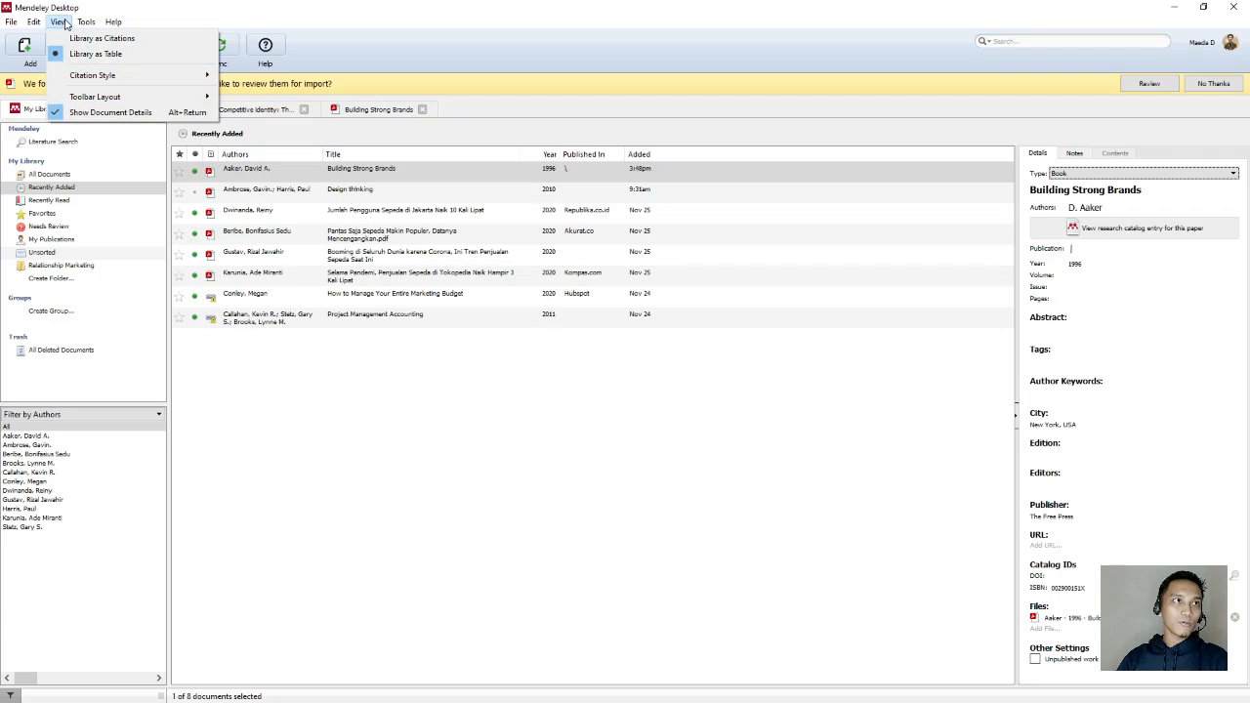
mouse_move(94, 83)
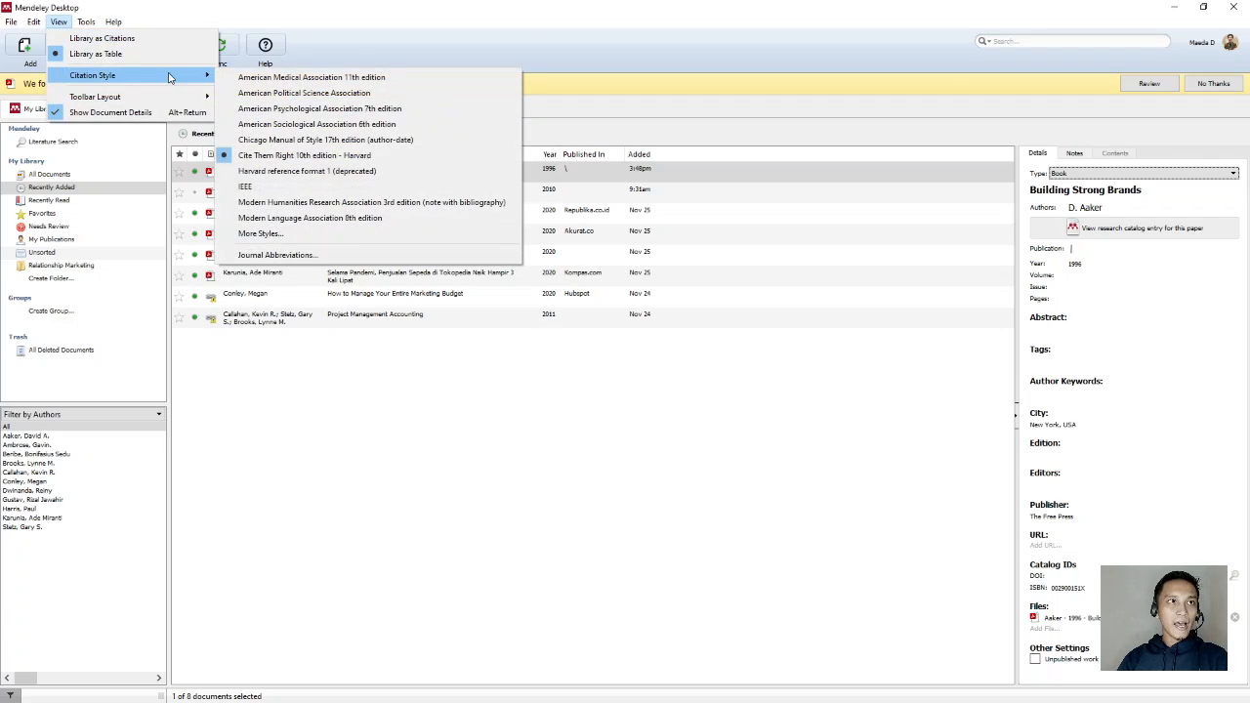
left_click(314, 113)
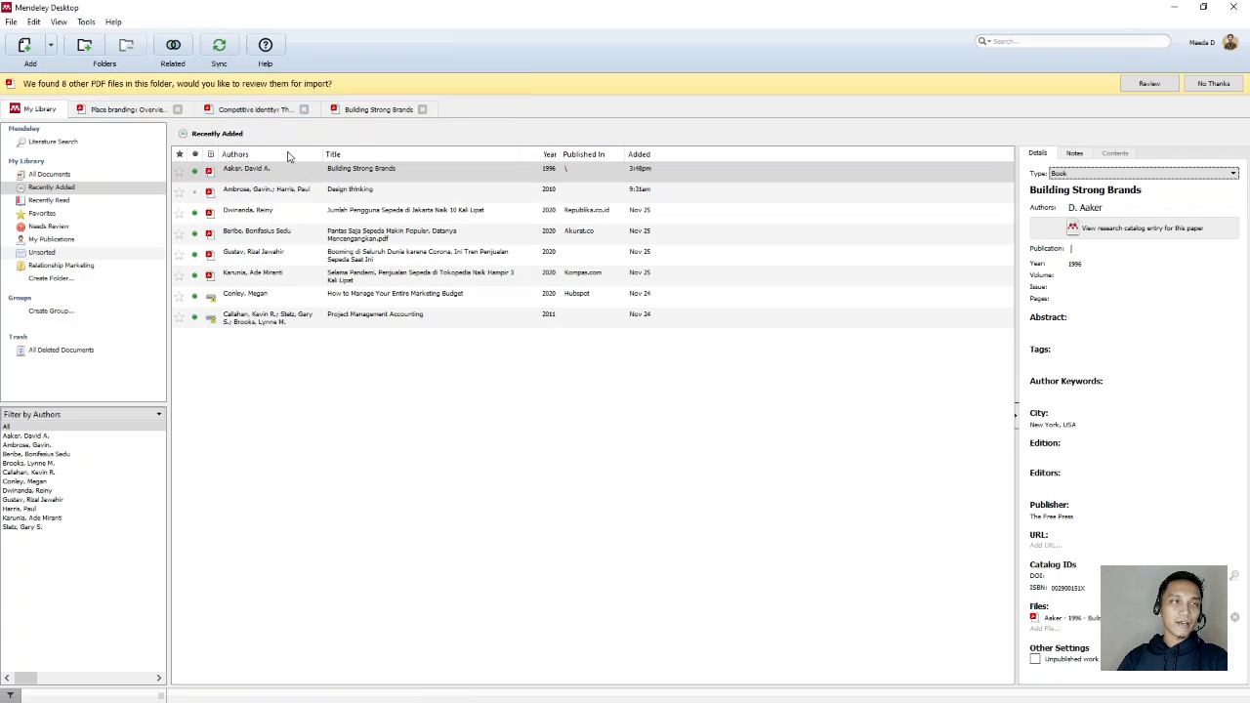
left_click(59, 21)
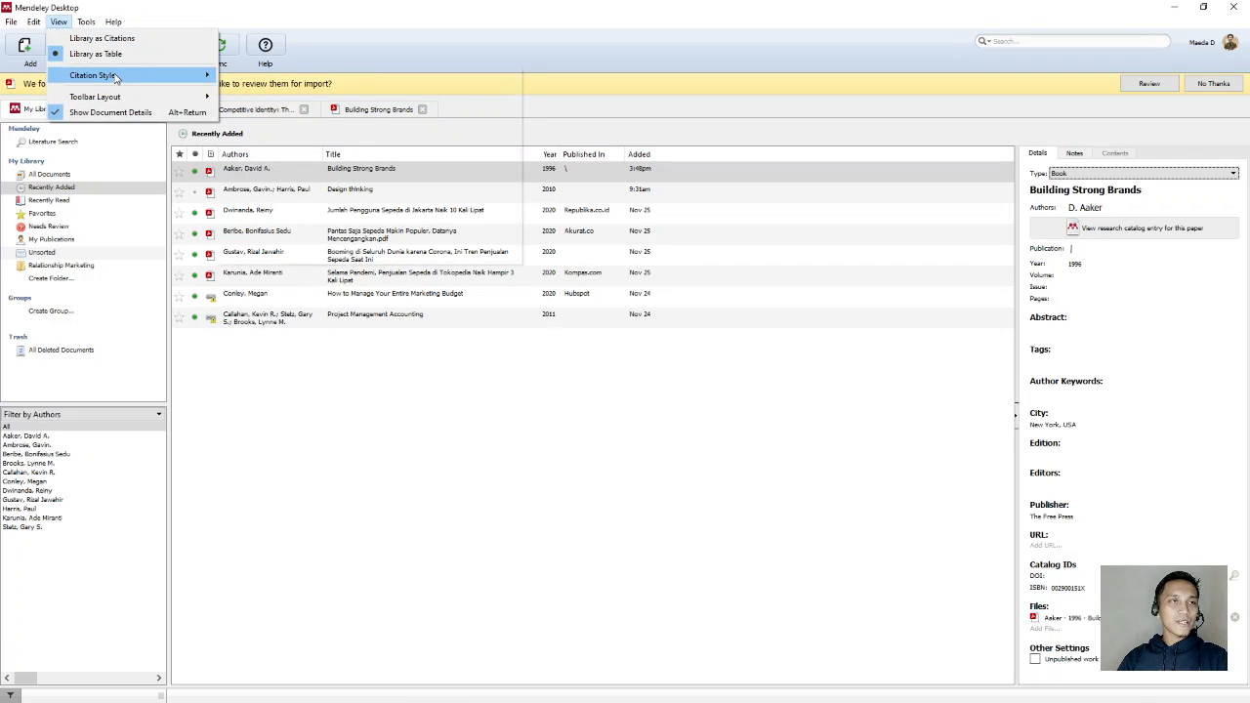
mouse_move(124, 78)
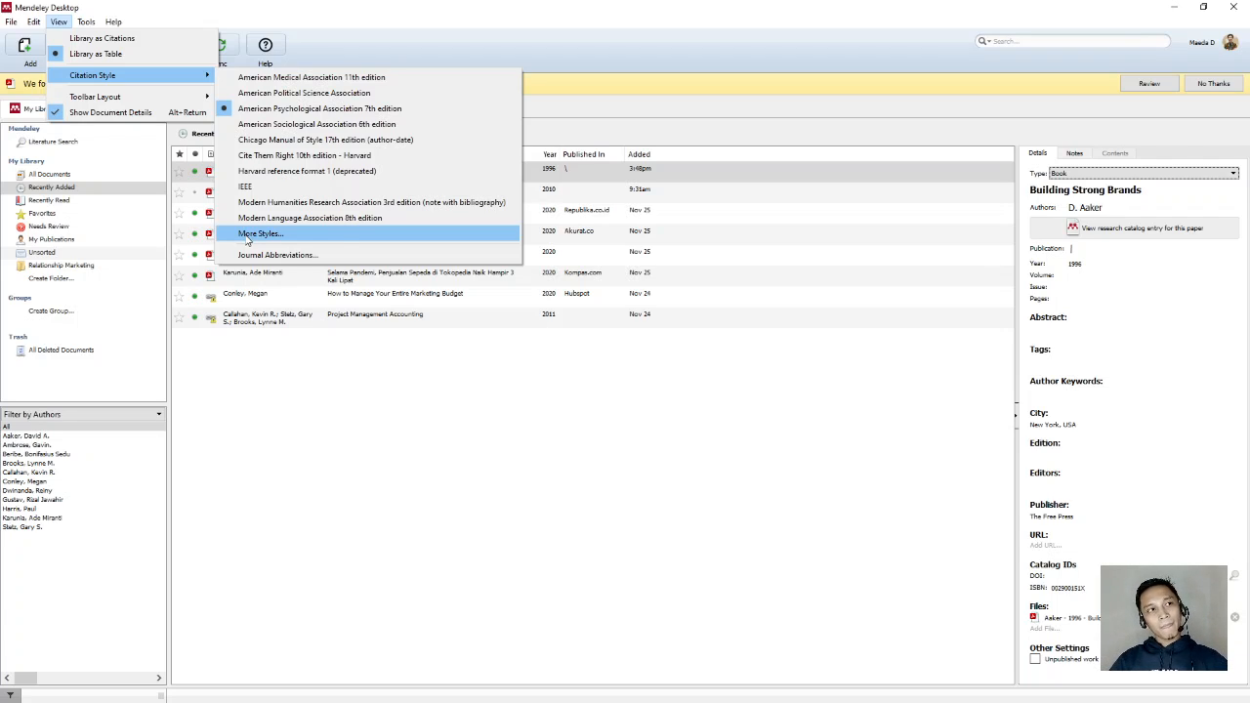
Step: Keep the current citation style, open the Building Strong Brands PDF from the library and examine its table of contents
left_click(396, 435)
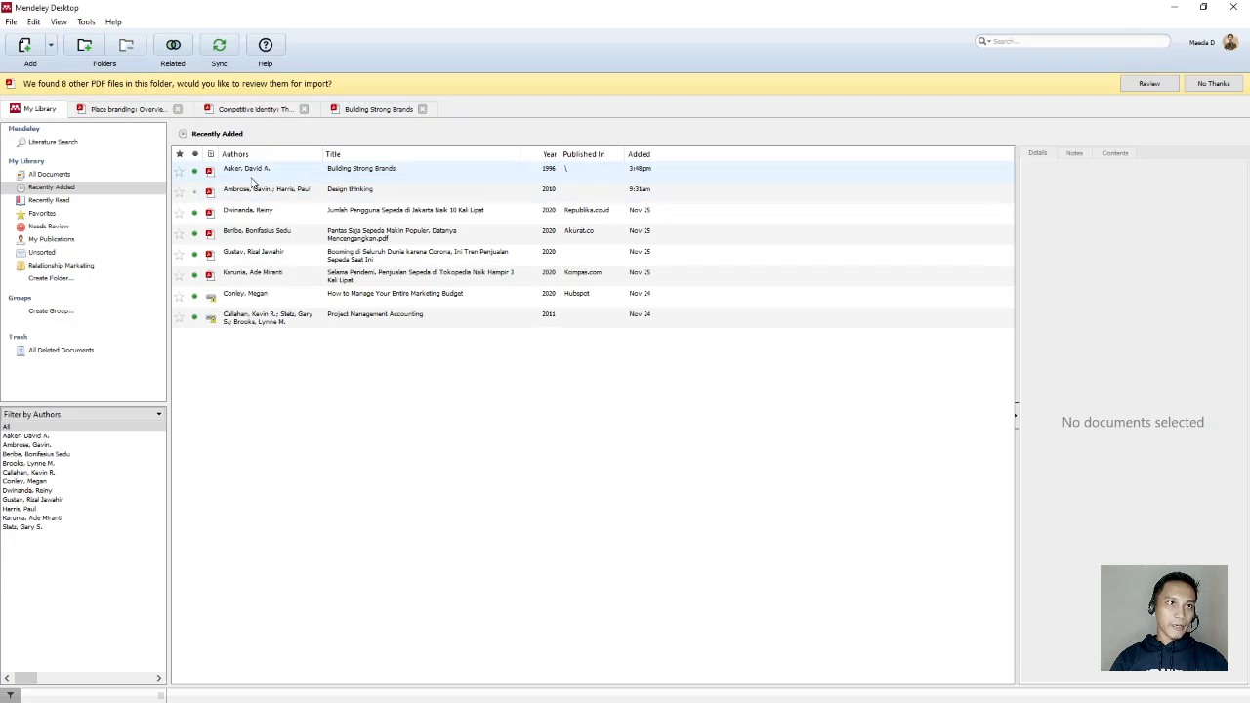
left_click(251, 172)
double_click(251, 172)
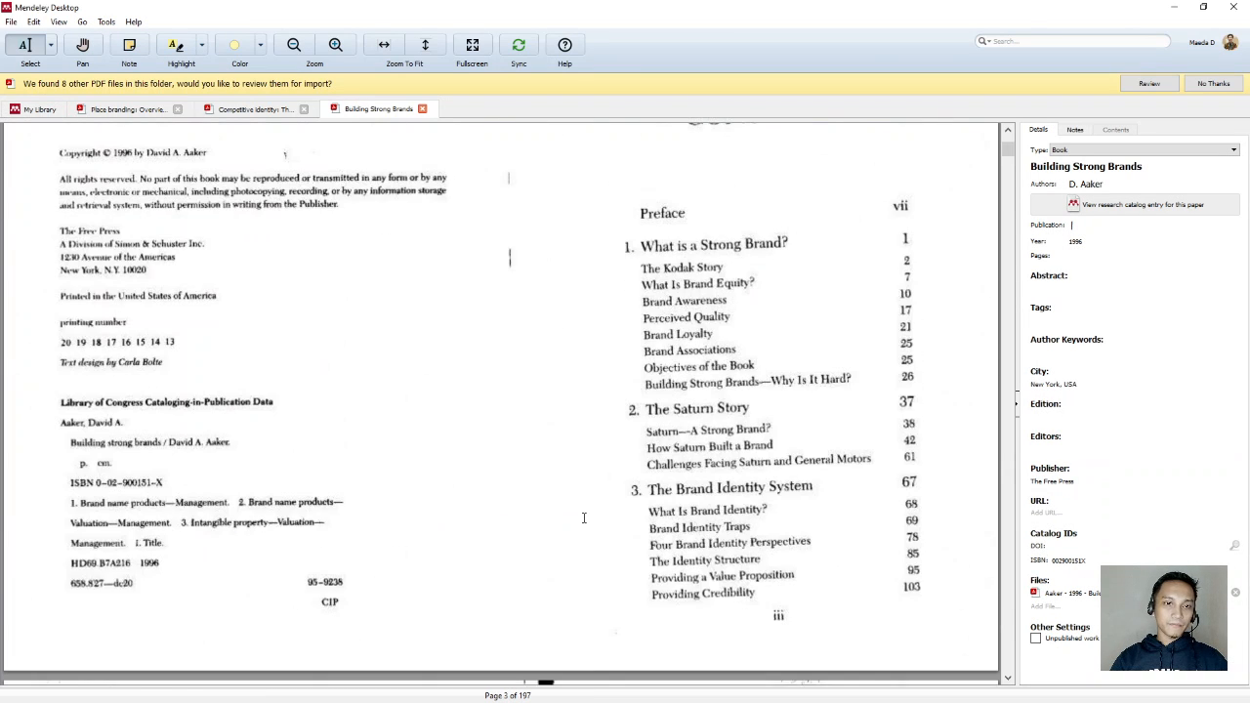
scroll(580, 518, "down", 5)
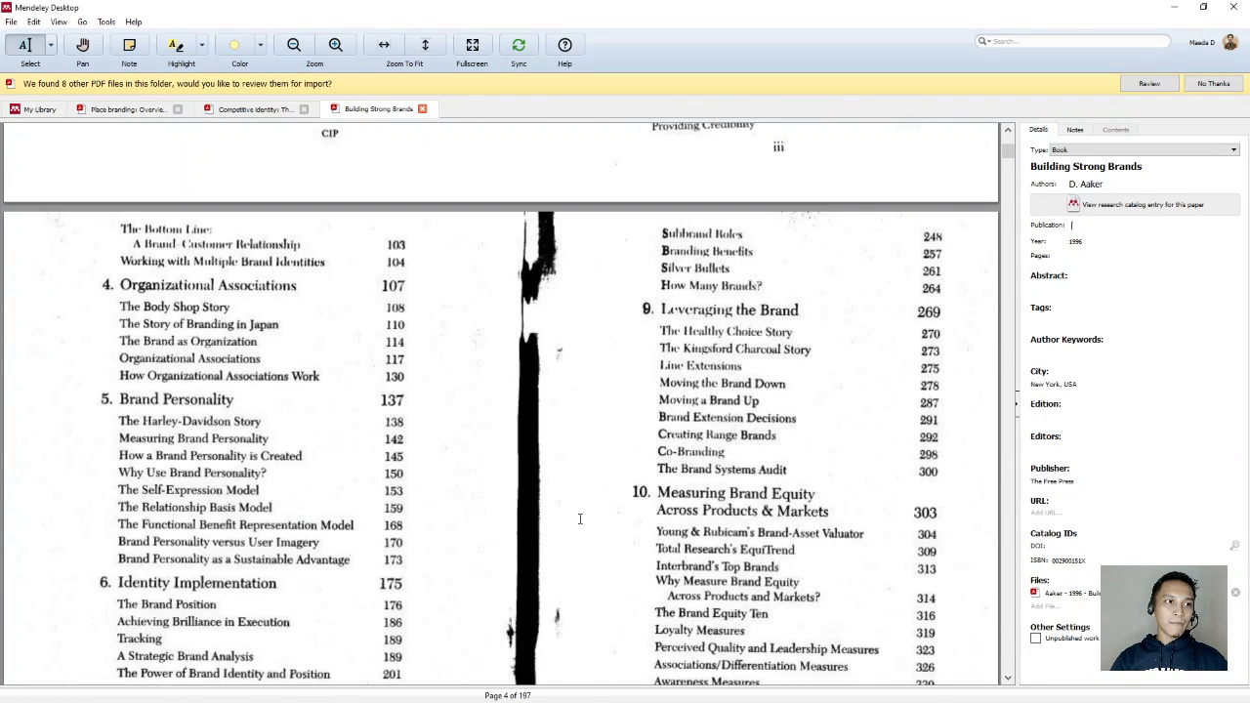
scroll(580, 519, "down", 5)
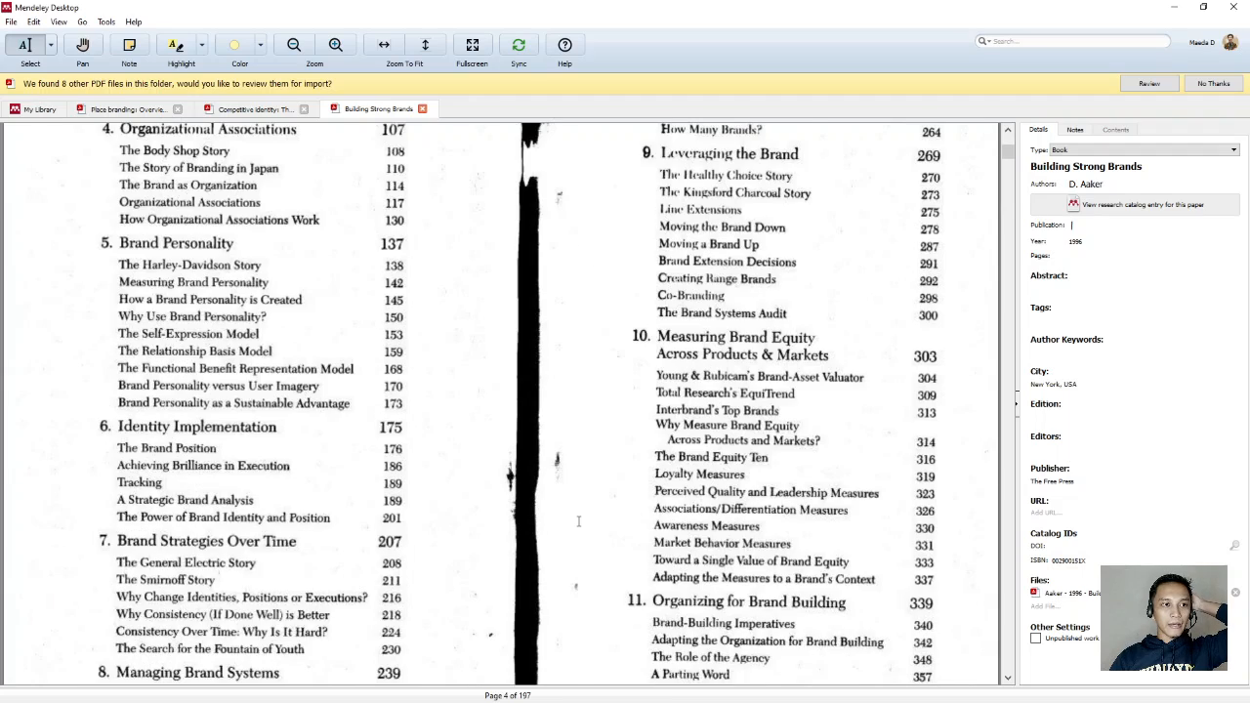
scroll(578, 521, "up", 6)
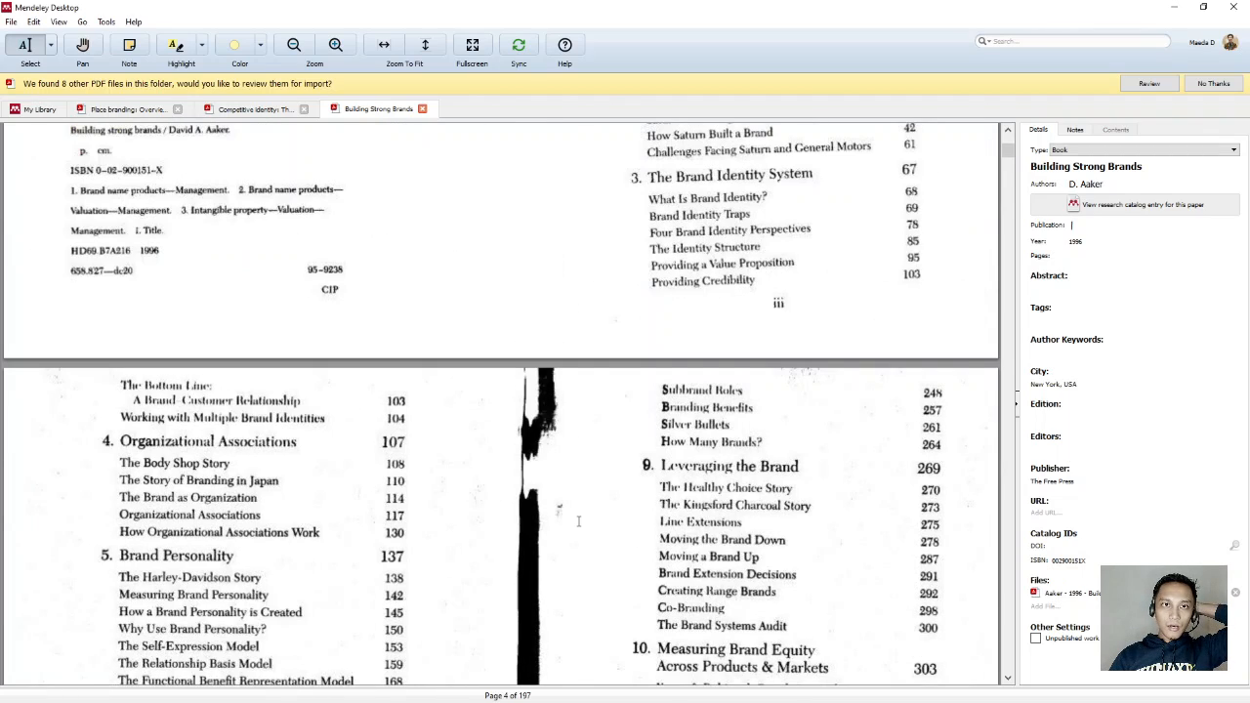
scroll(578, 522, "up", 3)
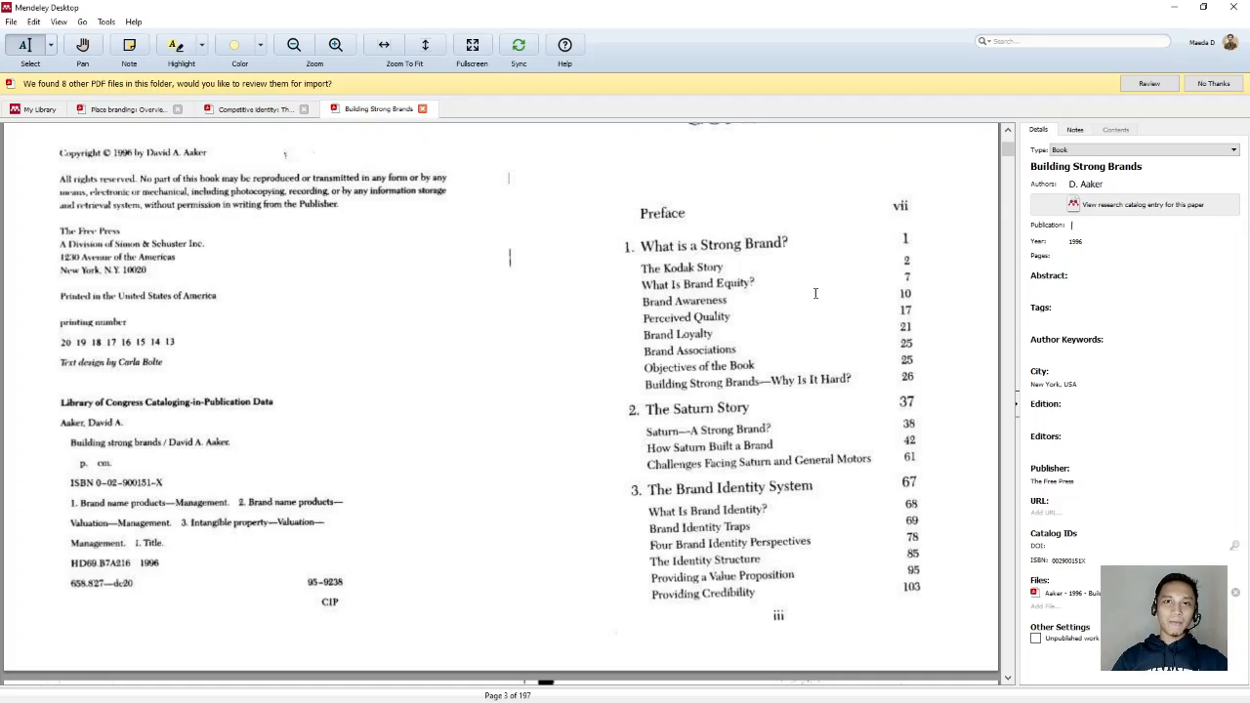
Step: Skim chapter 1 of the book from The Kodak Story to the Brand Awareness section, and return to the table of contents
scroll(815, 293, "down", 20)
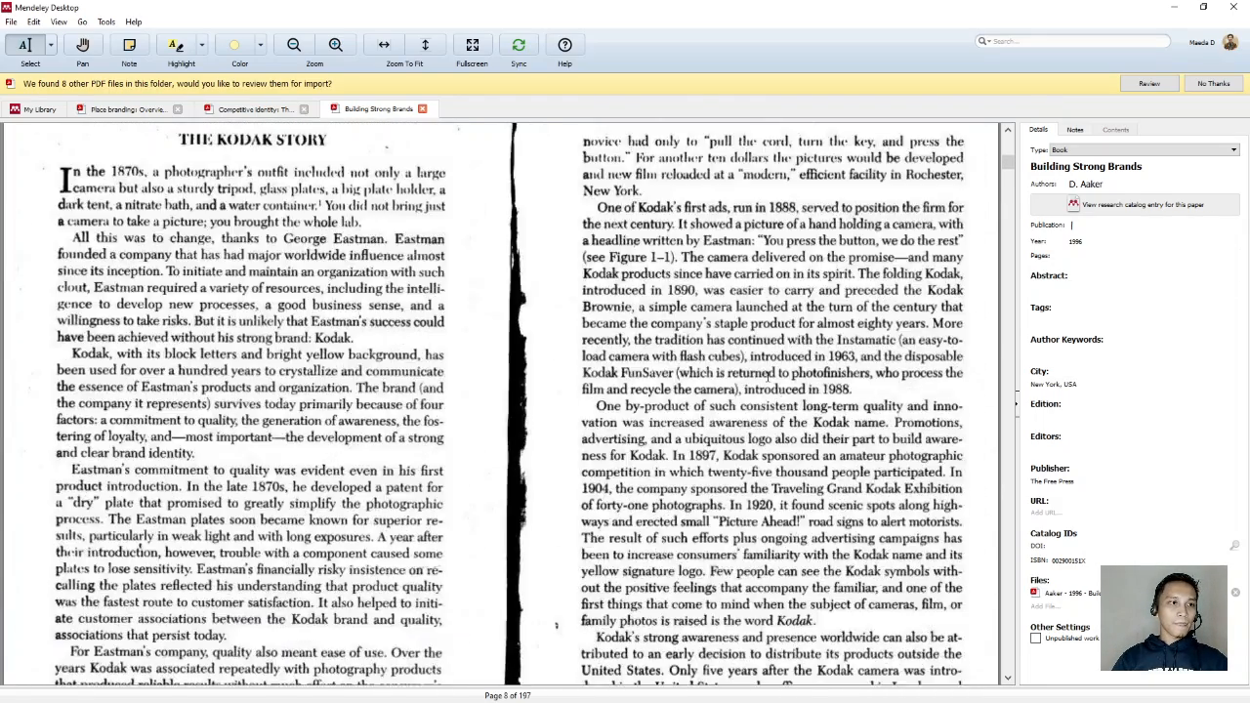
scroll(768, 374, "down", 10)
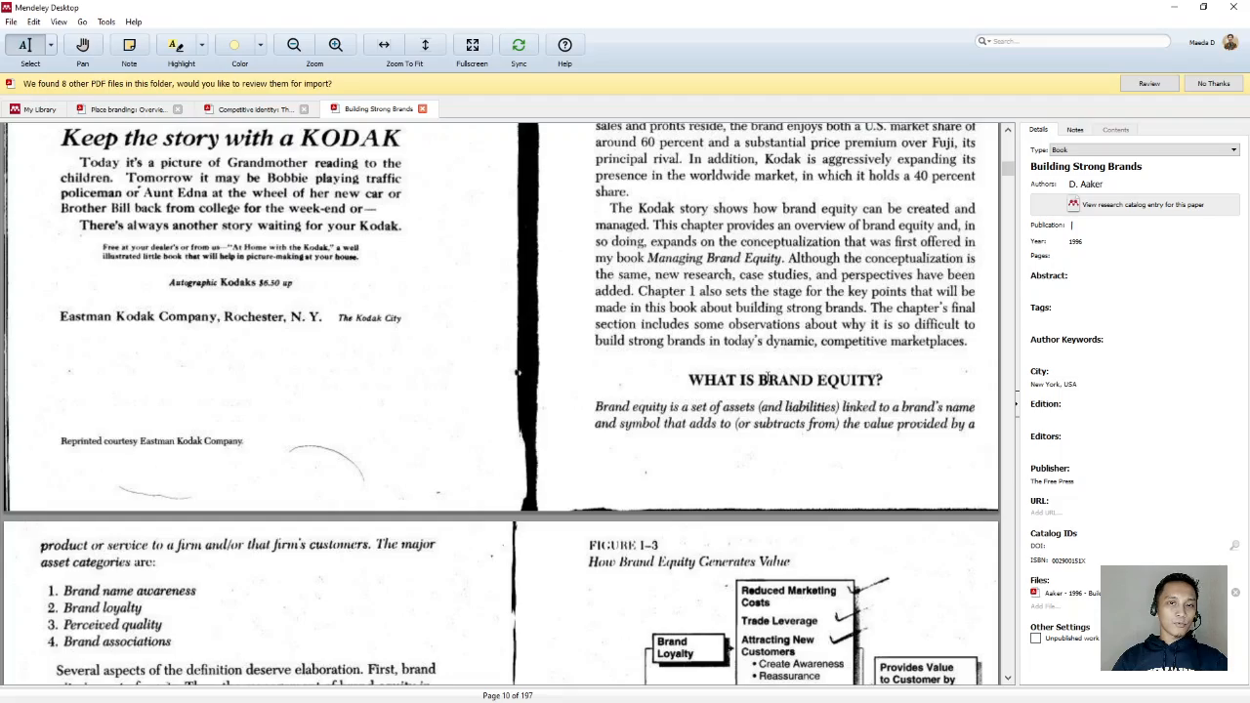
scroll(768, 376, "up", 3)
scroll(768, 376, "down", 10)
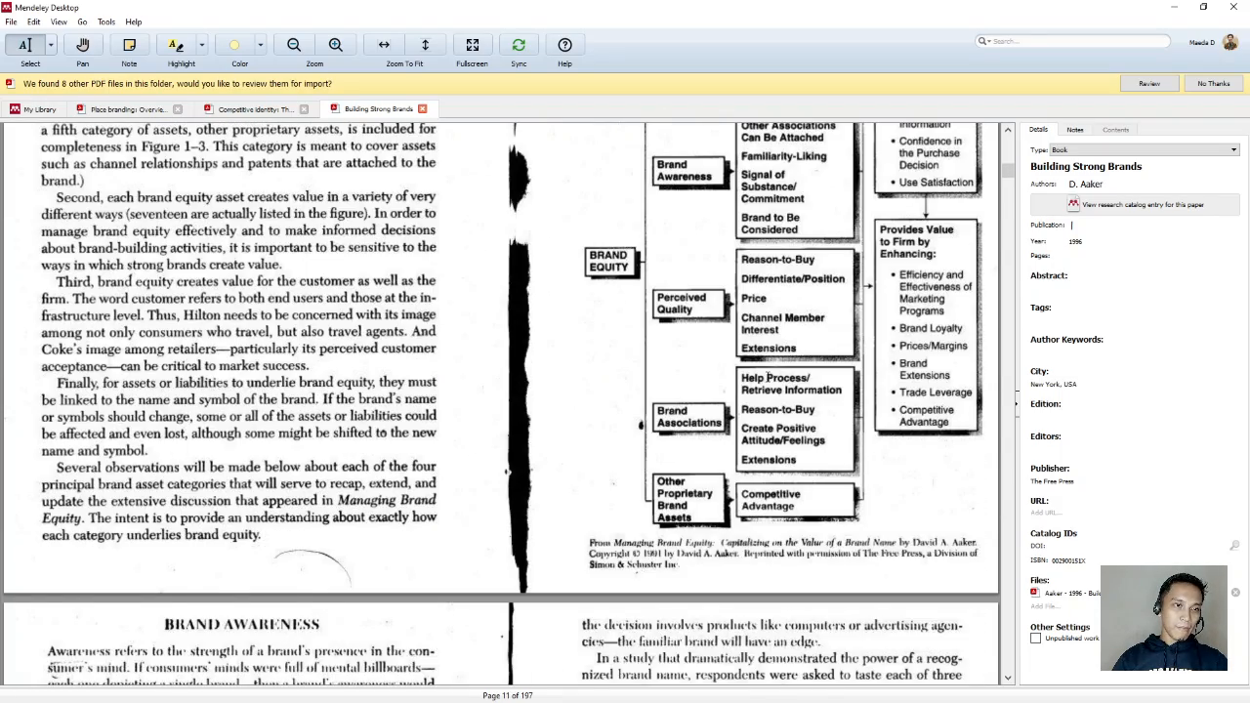
scroll(767, 374, "up", 10)
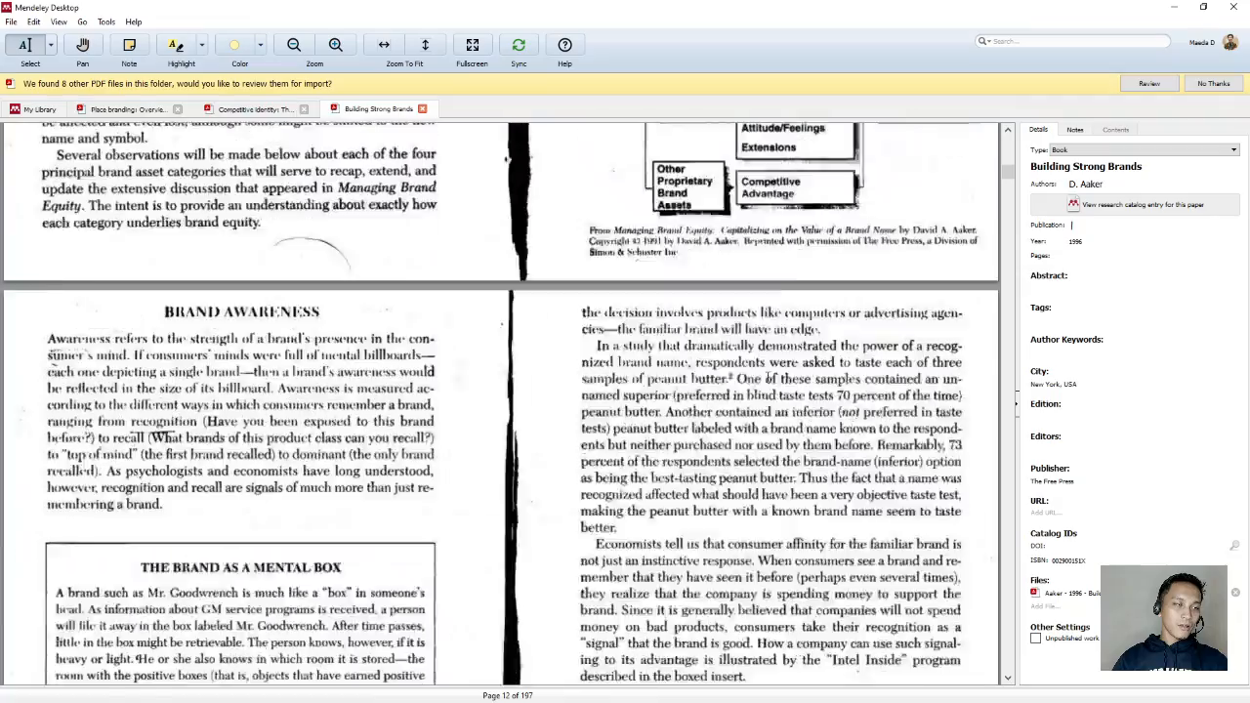
scroll(767, 377, "up", 12)
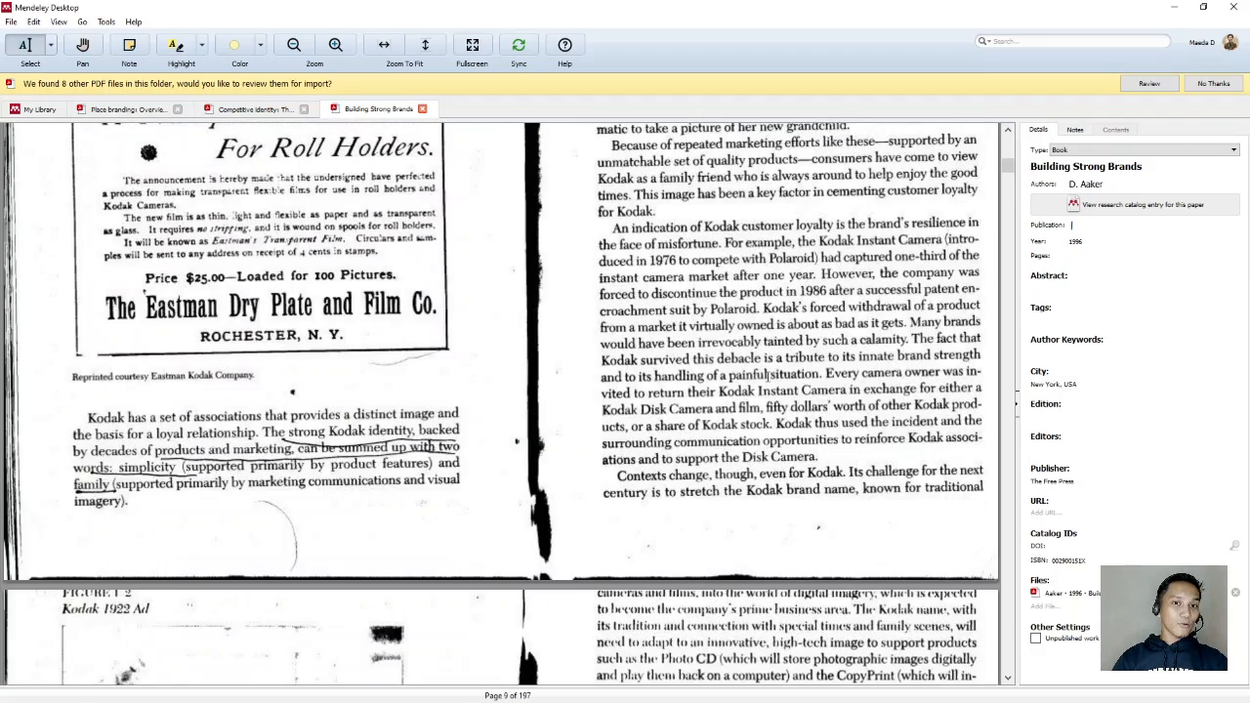
scroll(768, 375, "down", 3)
scroll(768, 375, "up", 10)
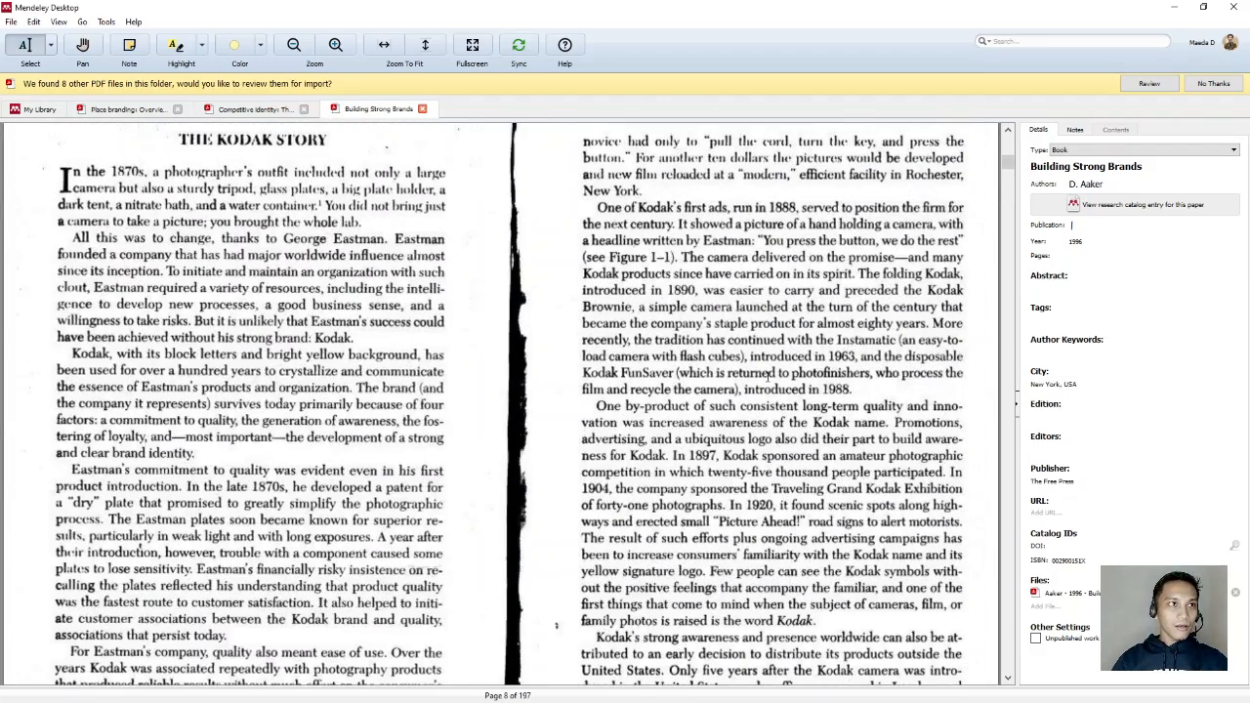
scroll(767, 375, "up", 10)
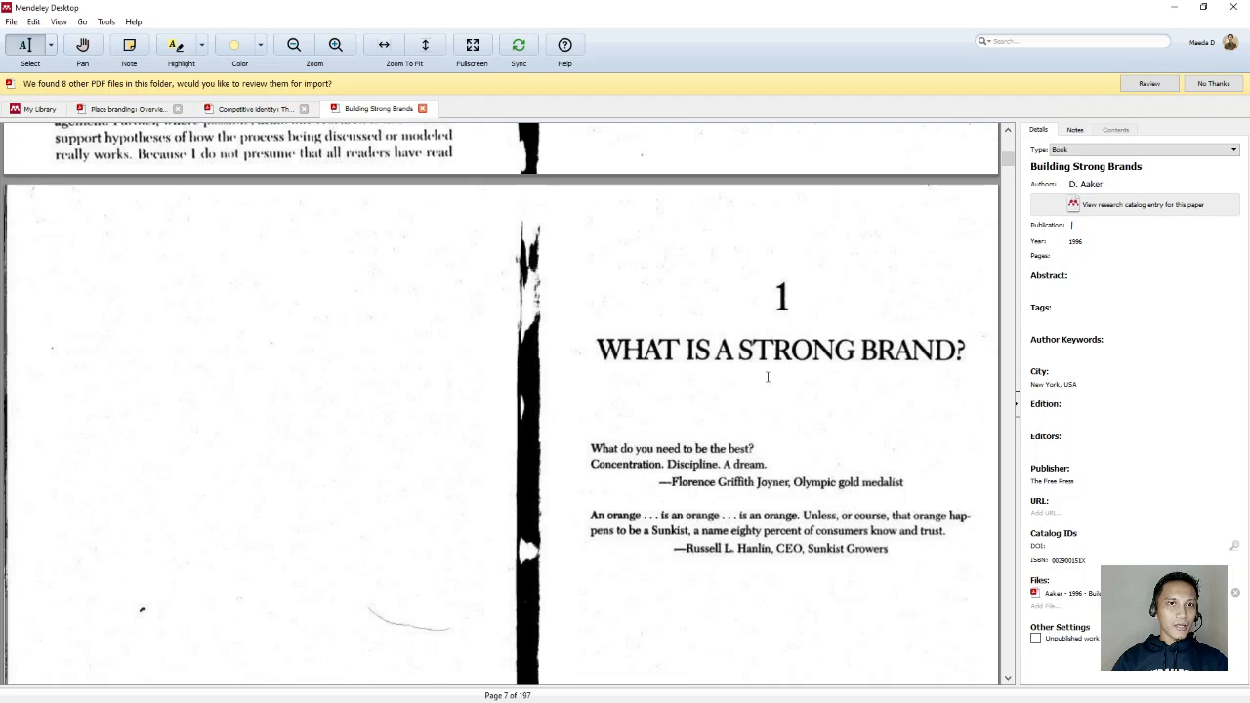
scroll(767, 377, "up", 20)
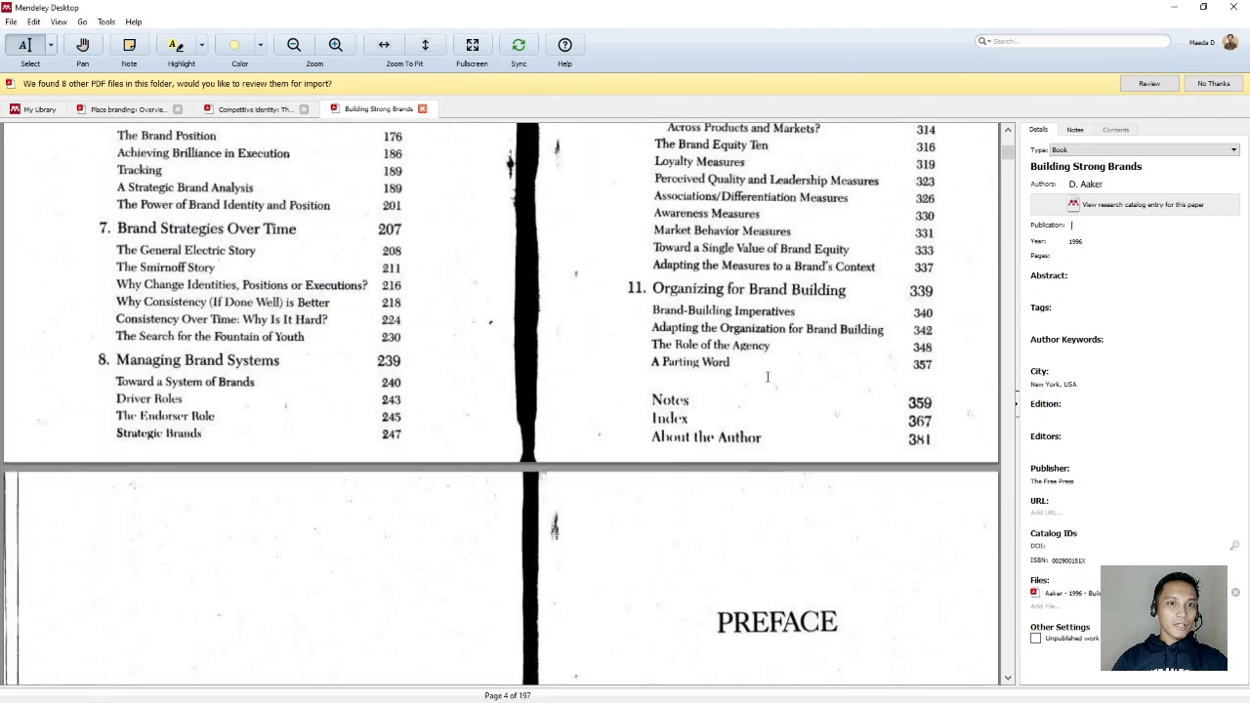
scroll(767, 377, "up", 10)
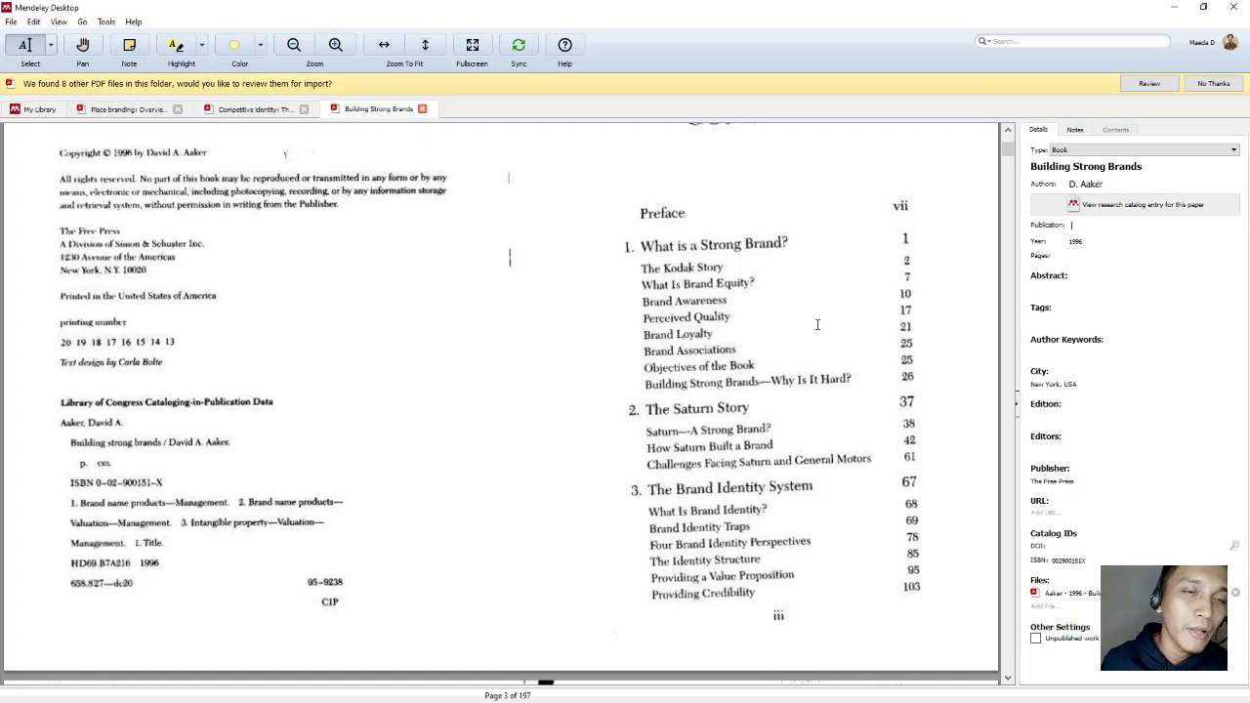
Step: Find the What Is Brand Equity? definition in chapter 1 and examine it with Figure 1-3
scroll(817, 324, "down", 15)
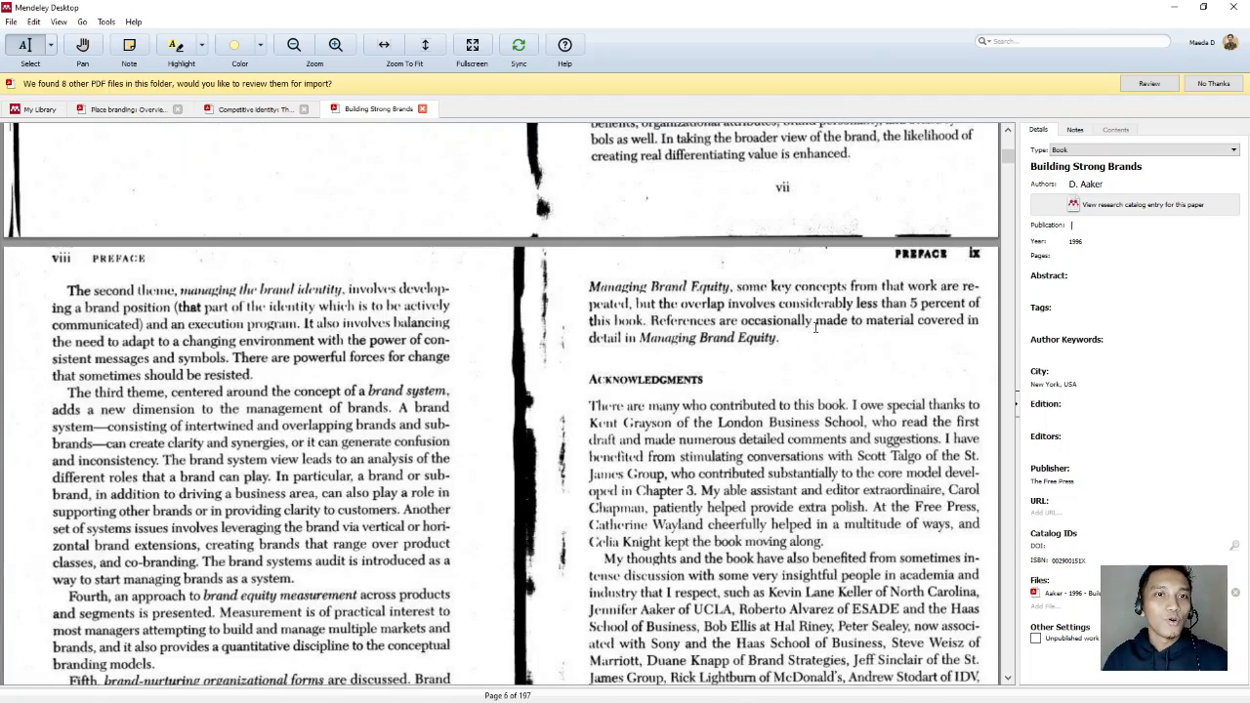
scroll(812, 328, "down", 15)
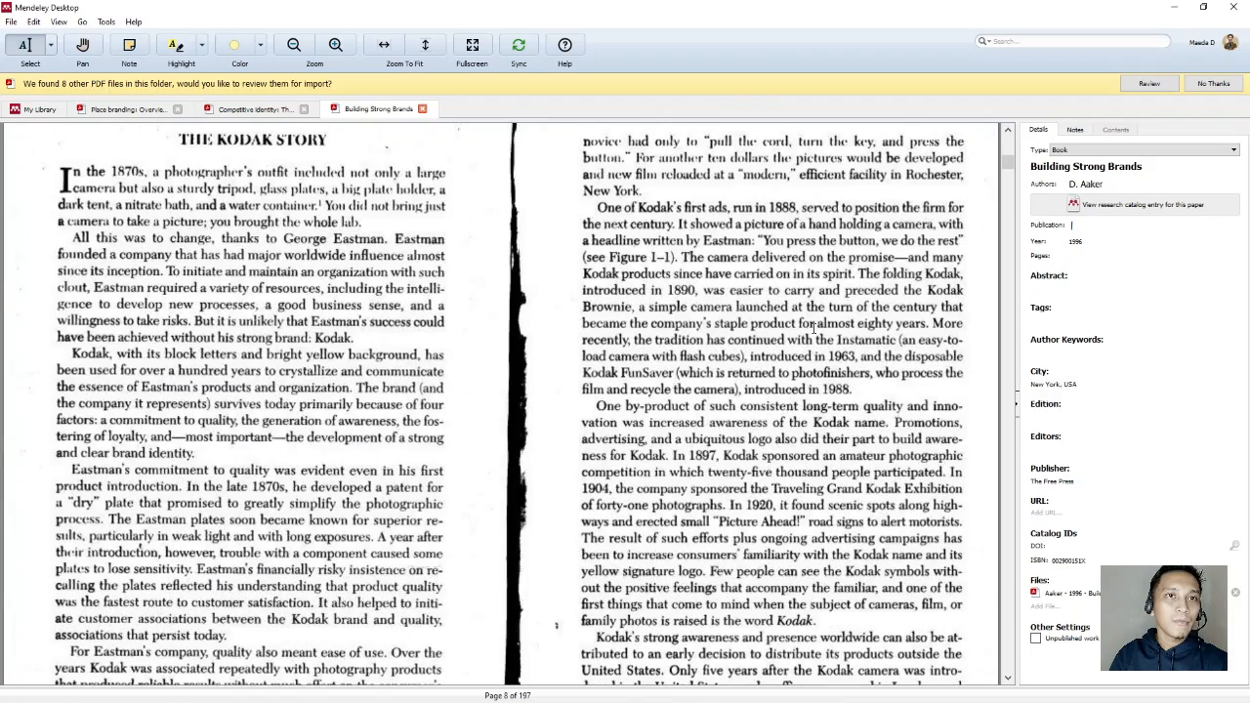
scroll(812, 328, "down", 15)
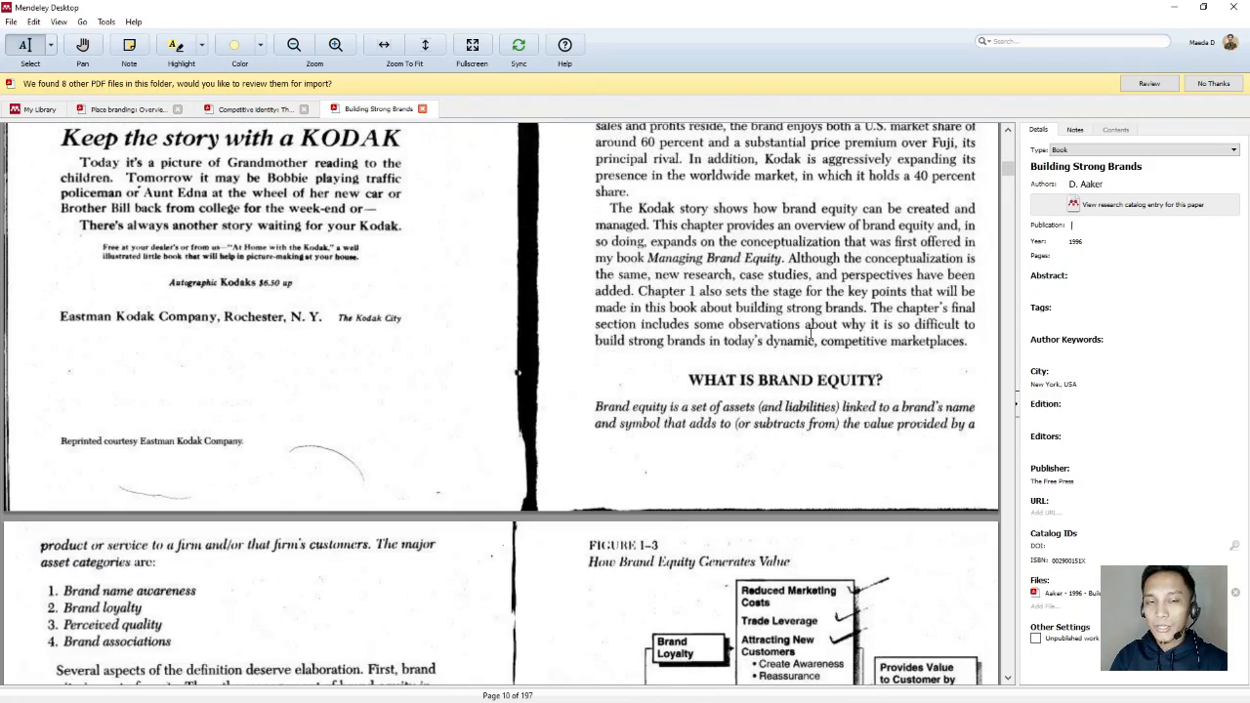
scroll(810, 333, "down", 3)
scroll(810, 332, "down", 3)
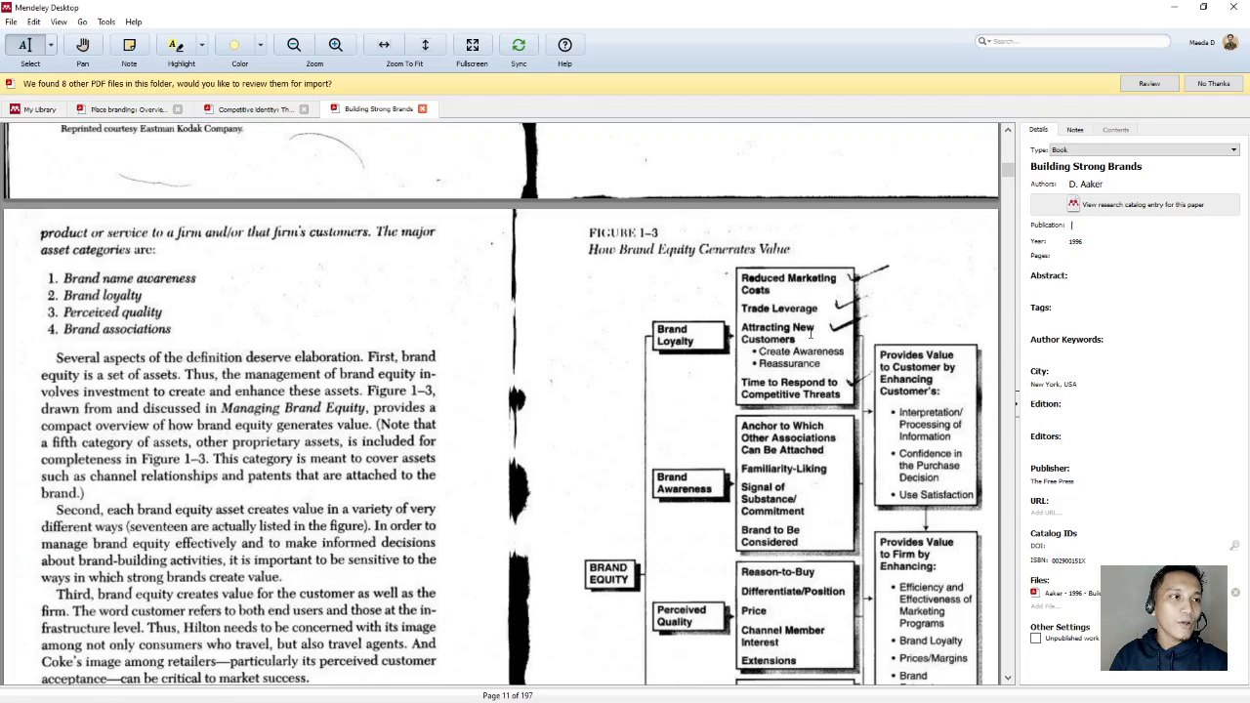
scroll(810, 333, "up", 3)
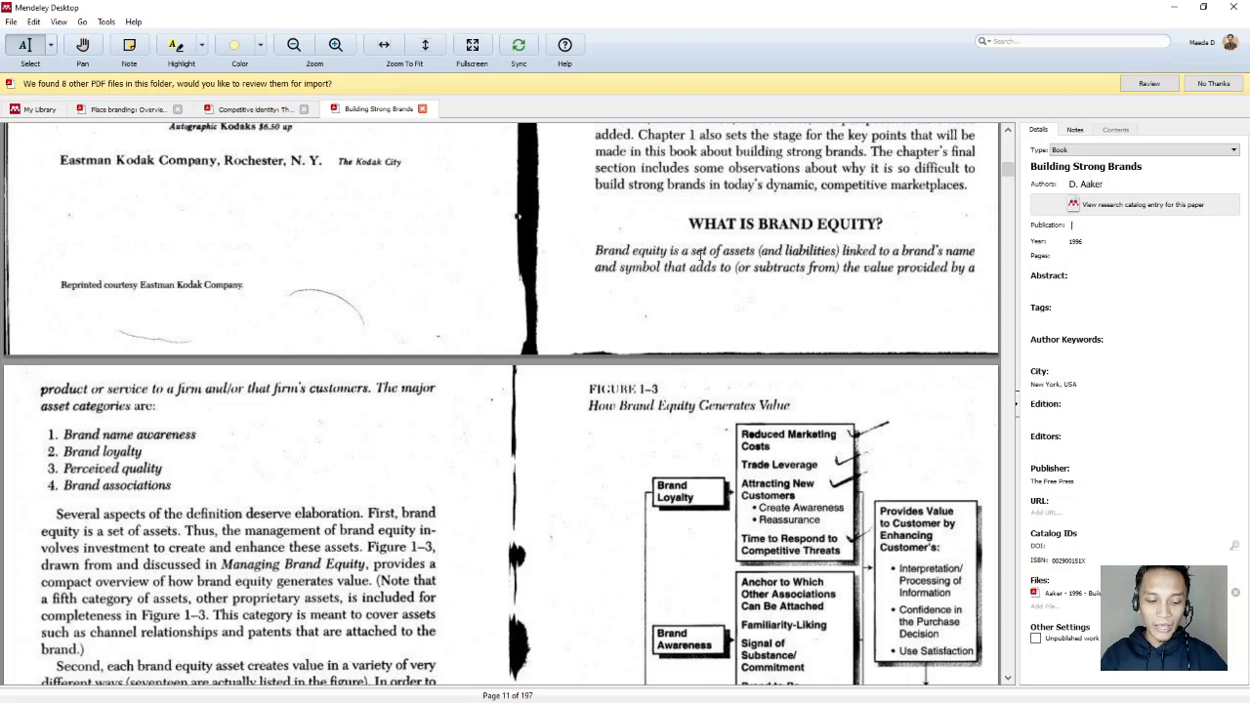
Step: Create a blank Word document and arrange it side by side with the Mendeley PDF, hiding the PDF's document details
key("alt+Tab")
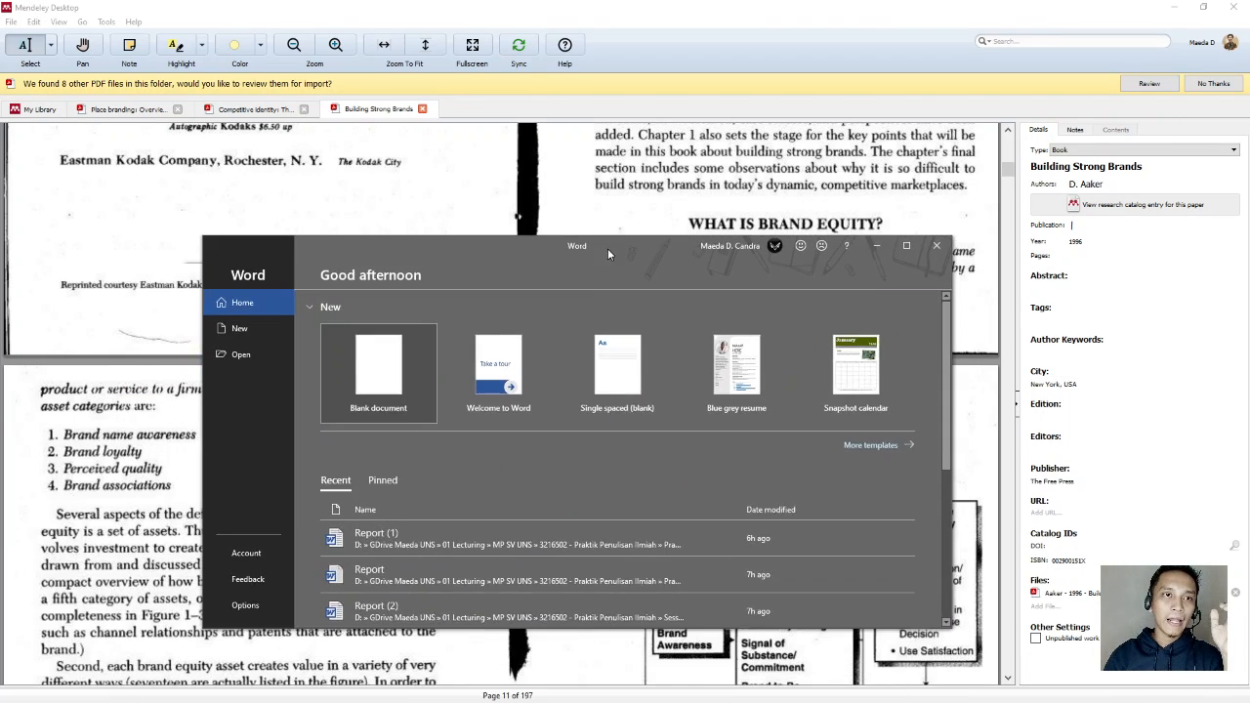
left_click(380, 379)
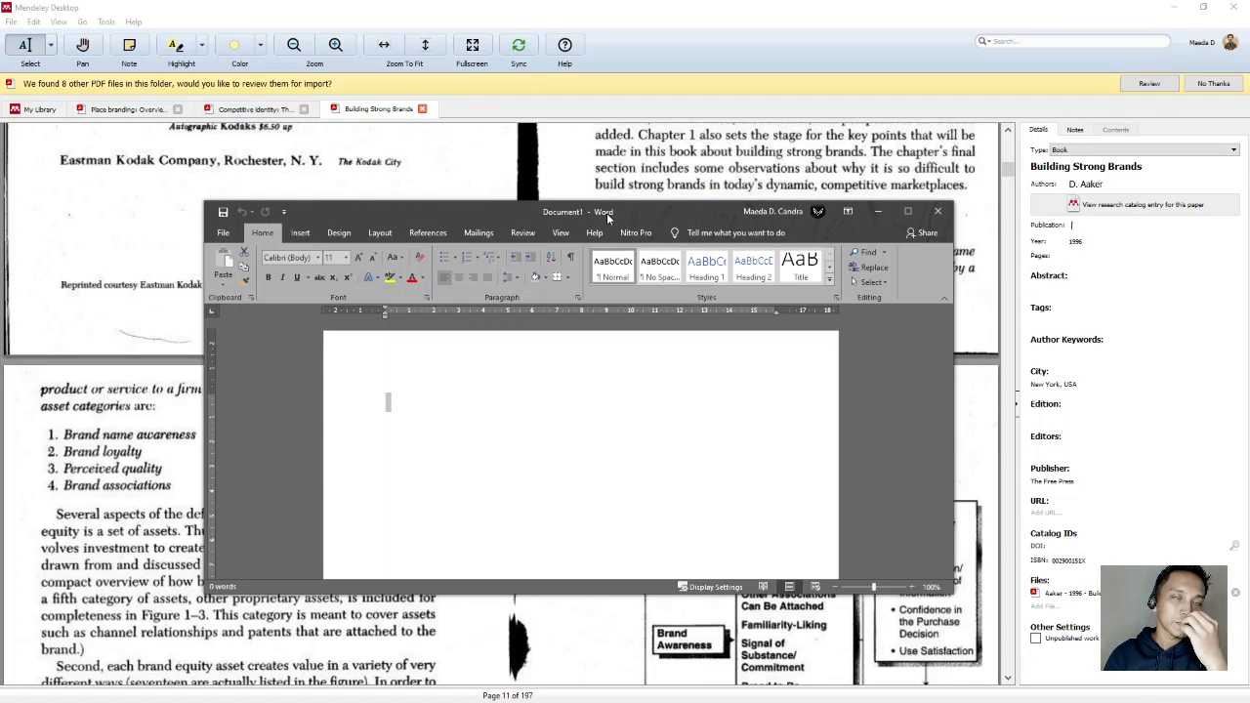
left_click_drag(625, 226, 1, 304)
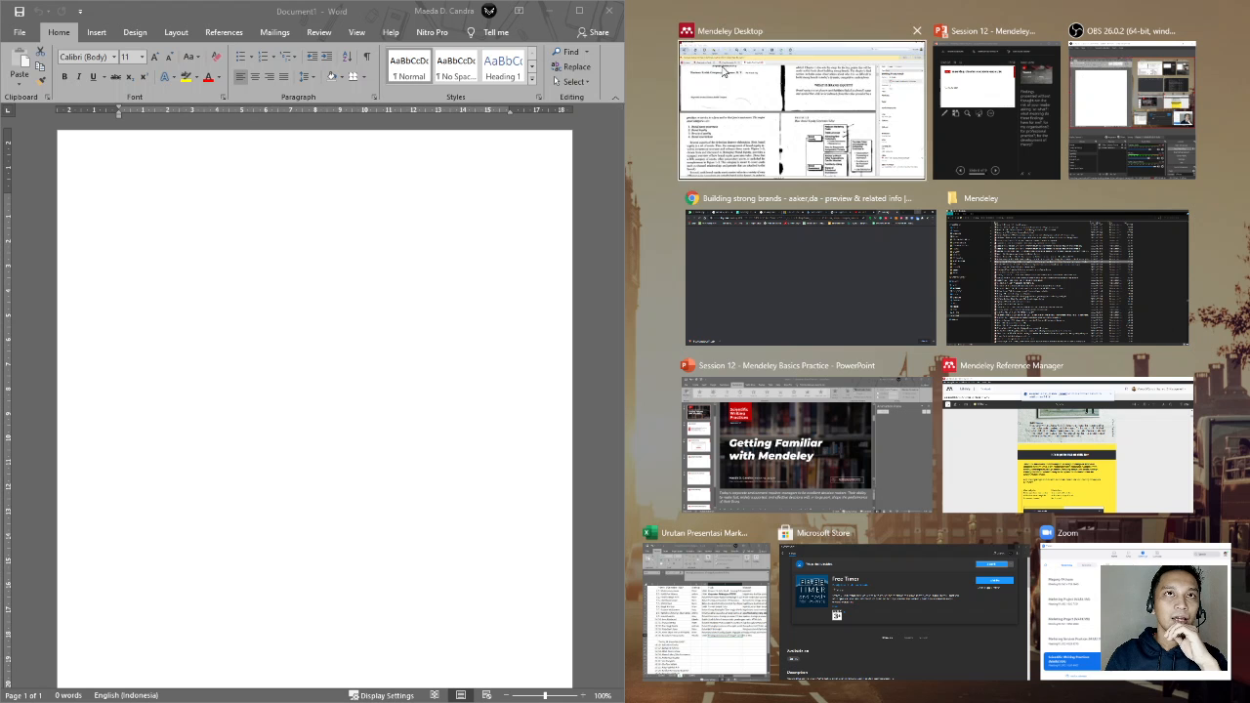
left_click(724, 72)
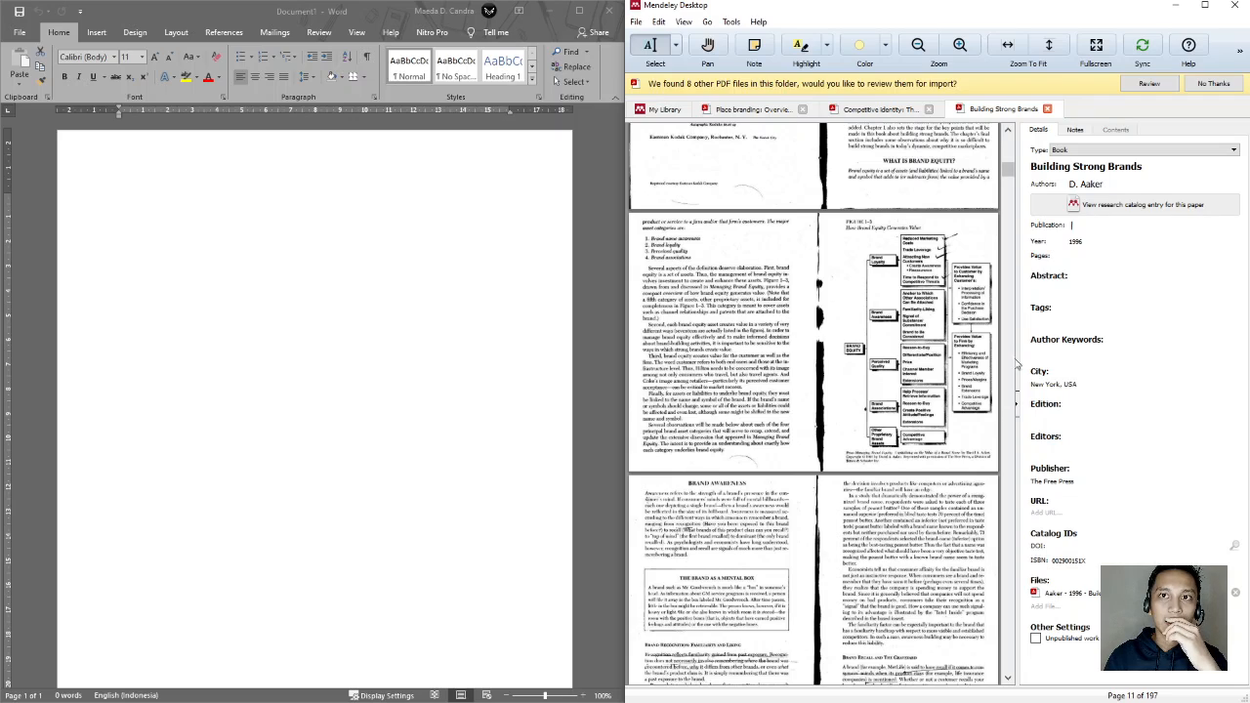
left_click(1021, 414)
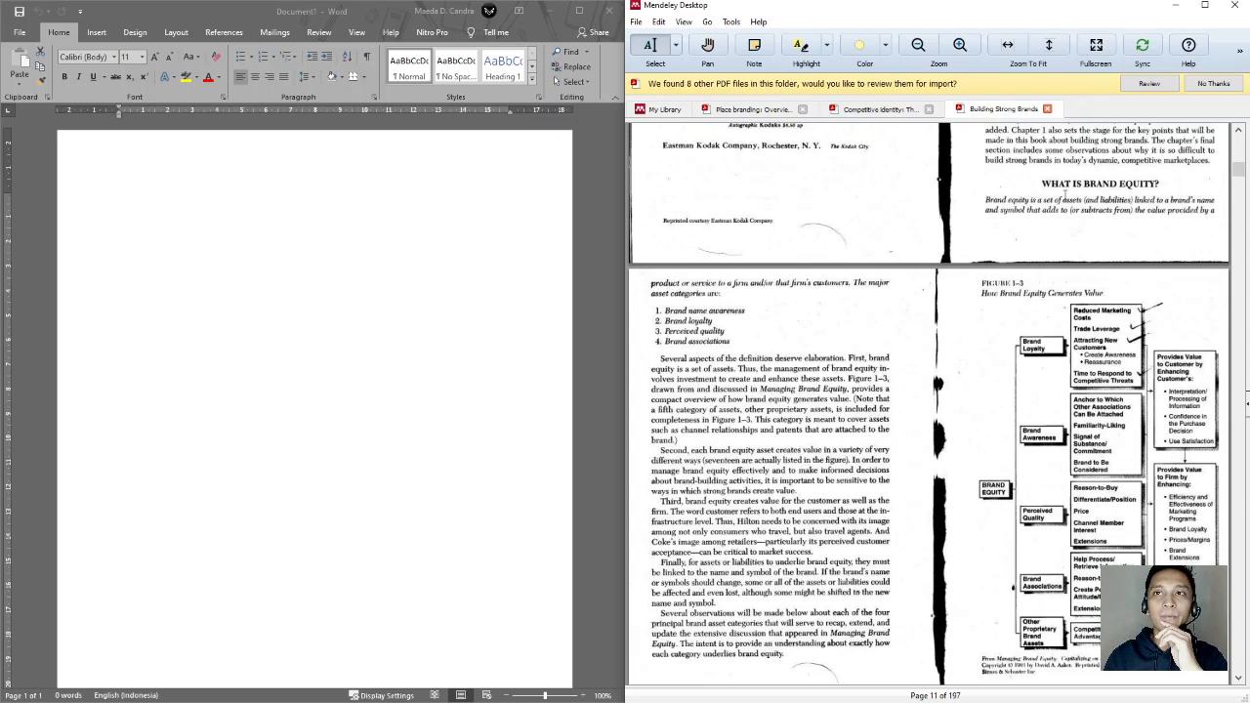
Step: Bring up the Mendeley citation tools in the Word document and return to its first line
left_click(345, 265)
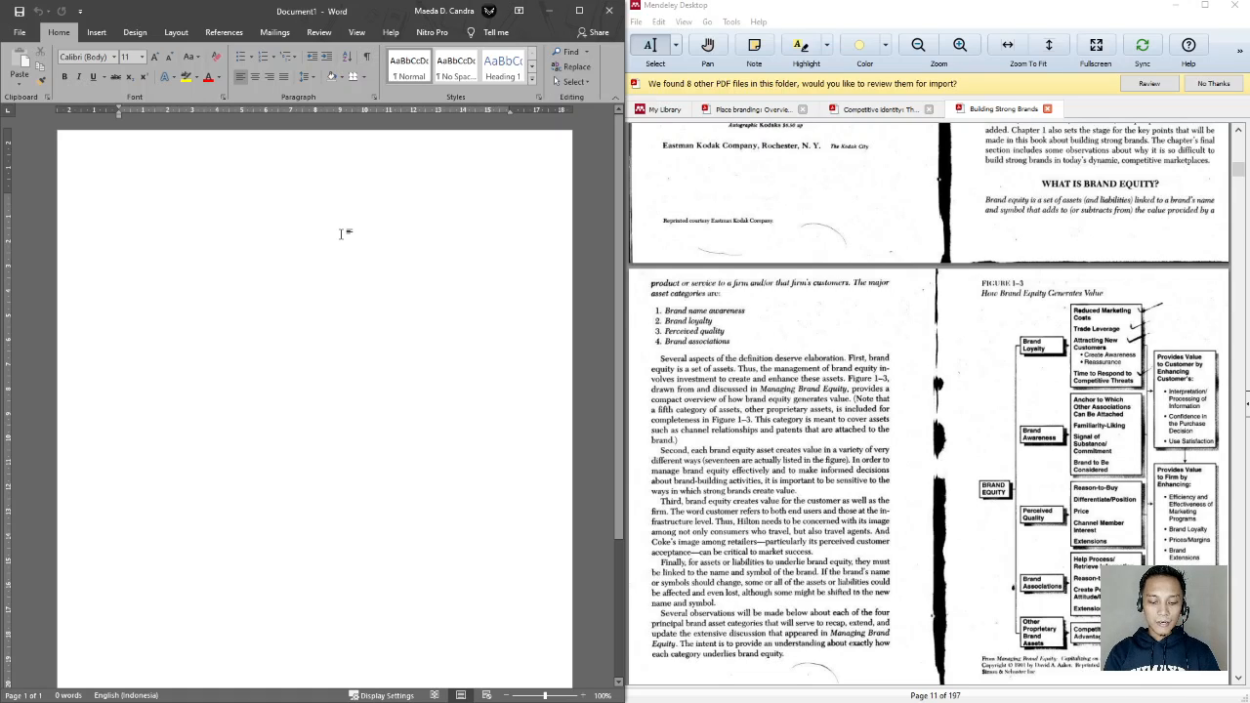
left_click(239, 35)
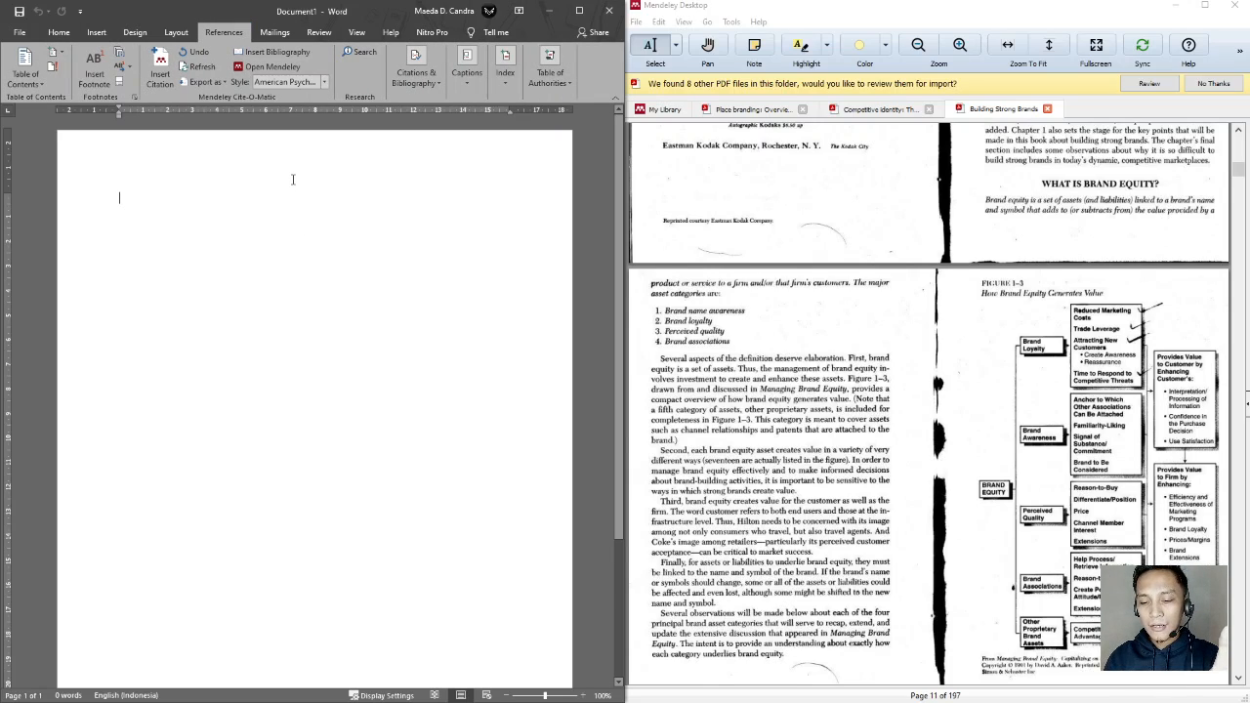
left_click(292, 179)
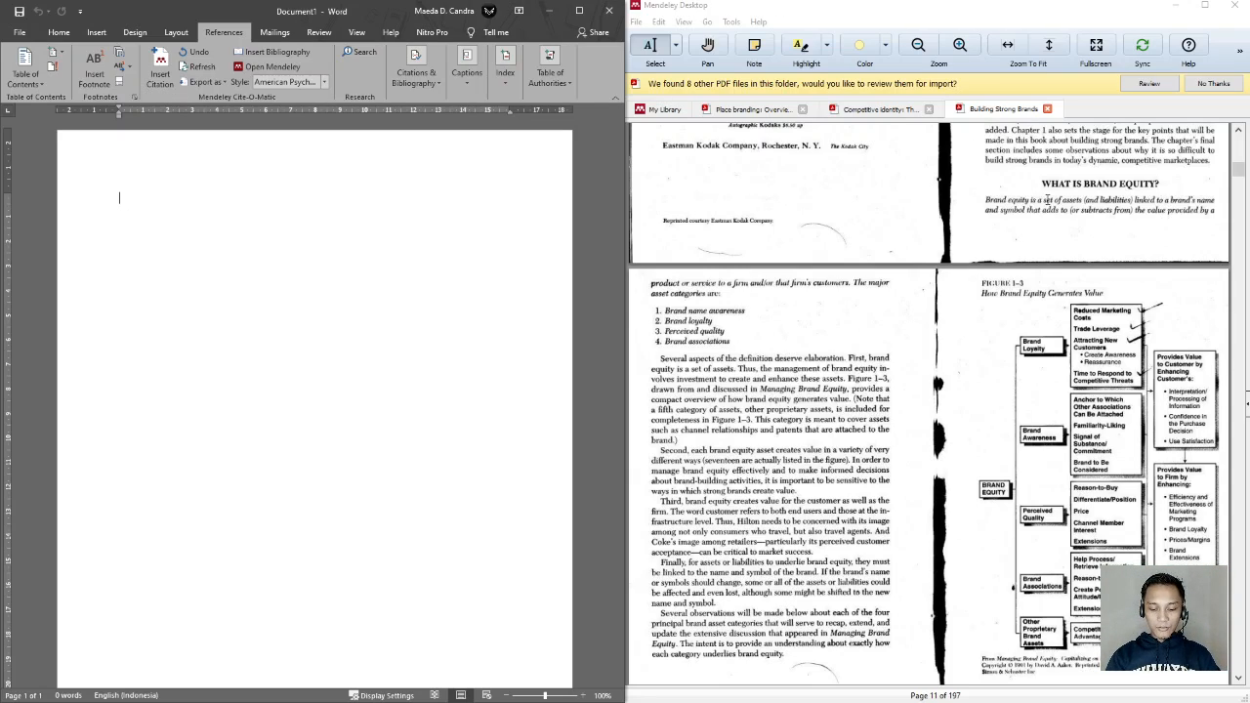
type("Brand")
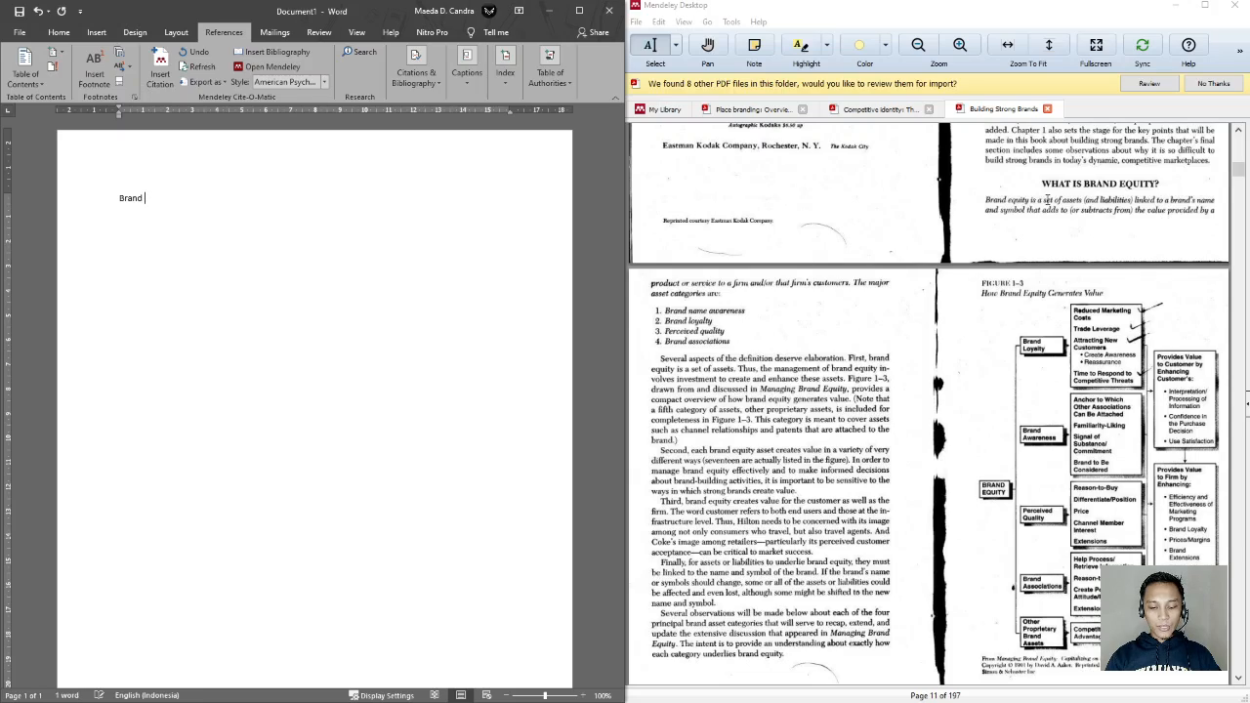
key("BackSpace")
key("BackSpace")
key("BackSpace")
key("BackSpace")
key("BackSpace")
key("BackSpace")
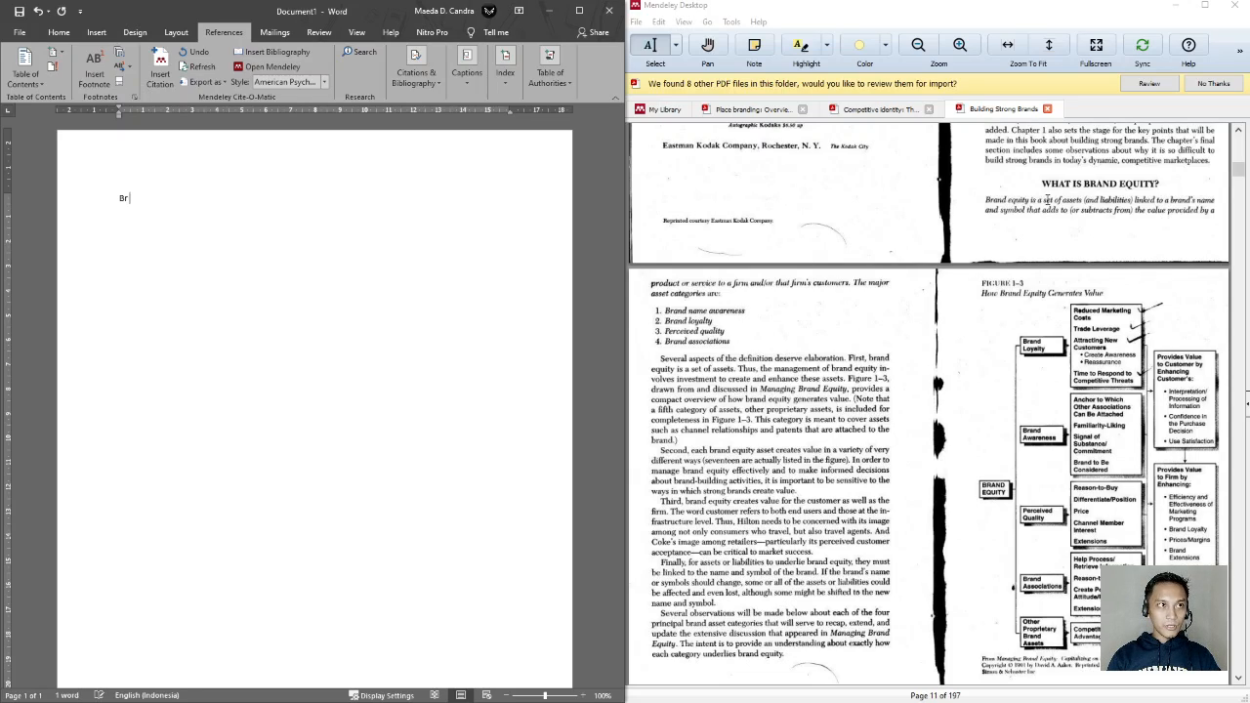
Step: Replace the started text on the Word document's first line with "Ekuitas merek menurut Aaker"
type("Eku")
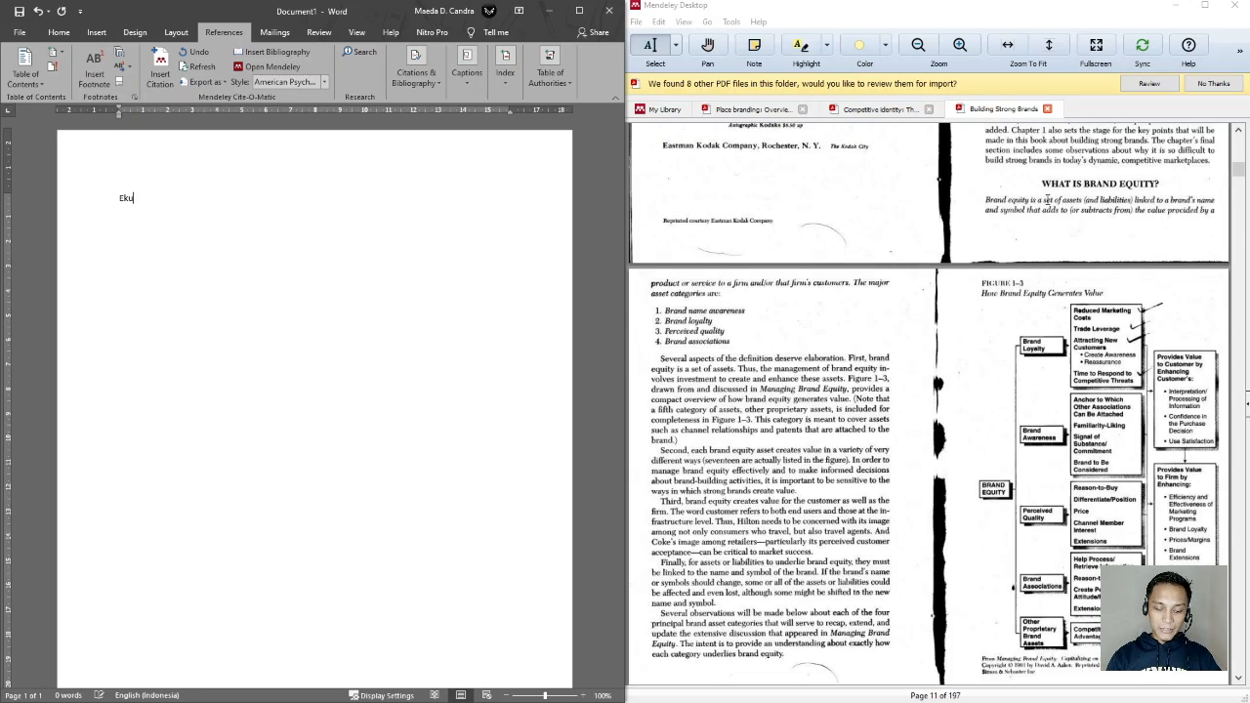
type("ita mere")
key("BackSpace")
key("BackSpace")
key("BackSpace")
key("BackSpace")
key("BackSpace")
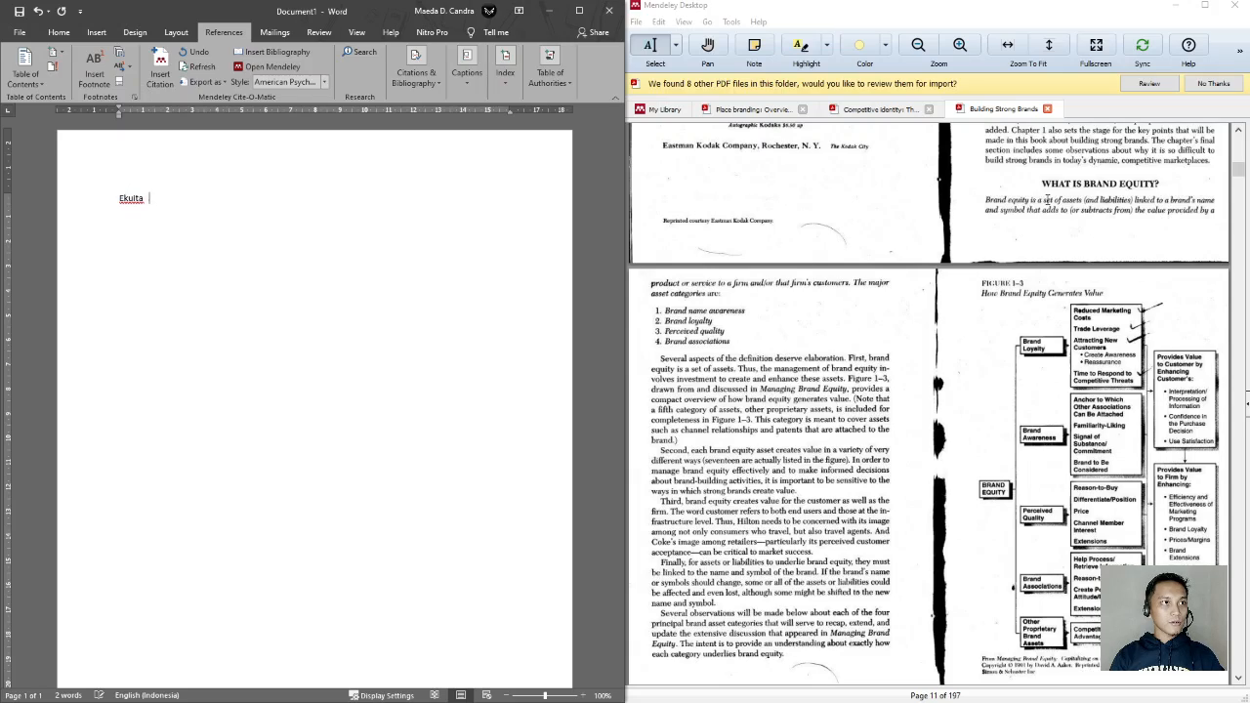
type("s merek")
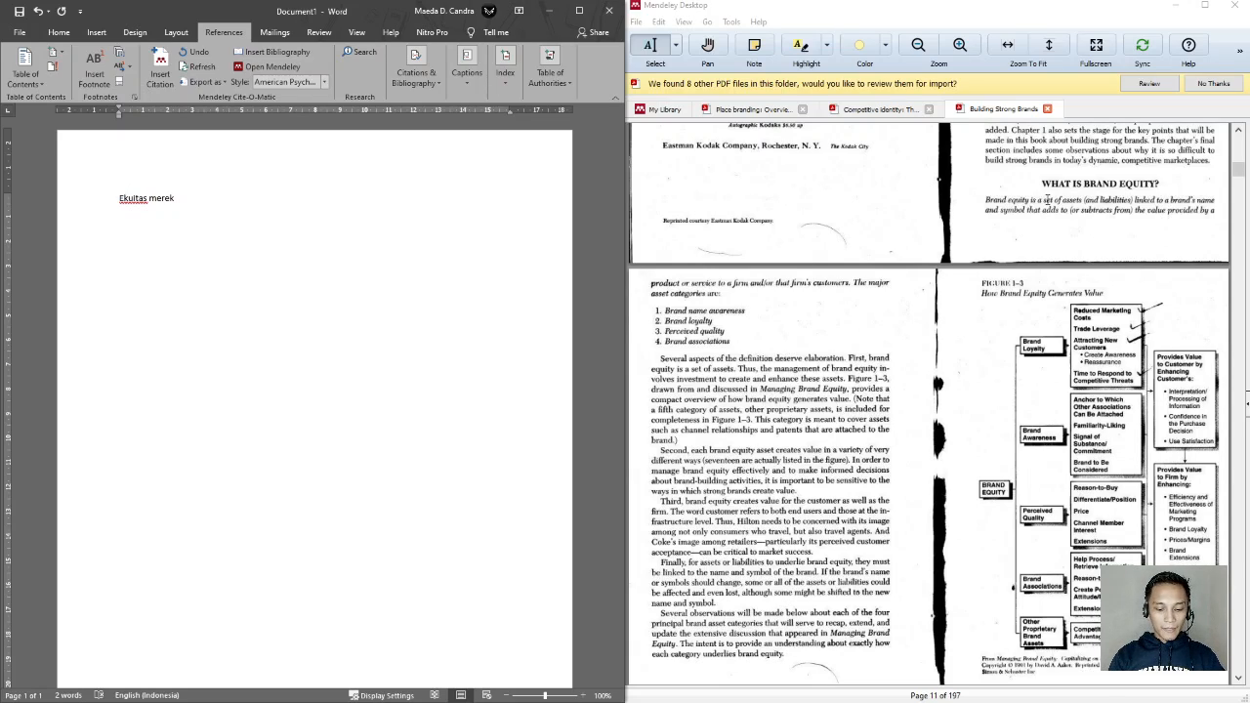
type(" menurut ")
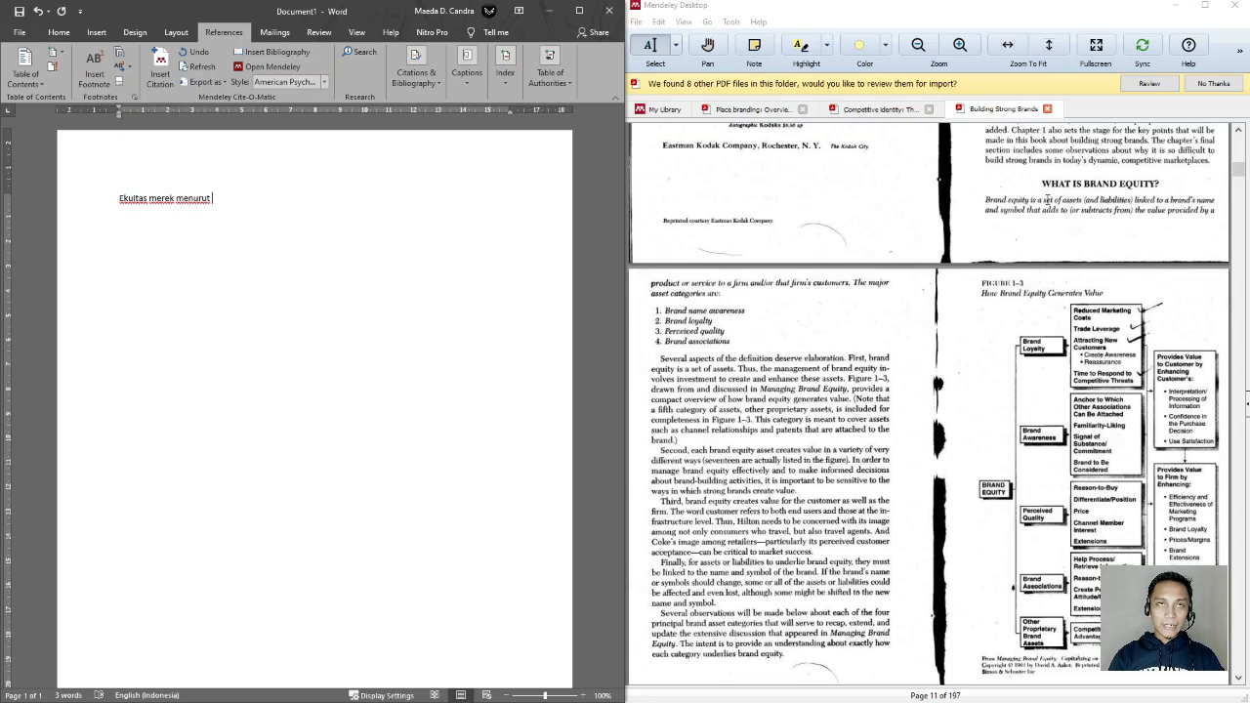
type("Aak")
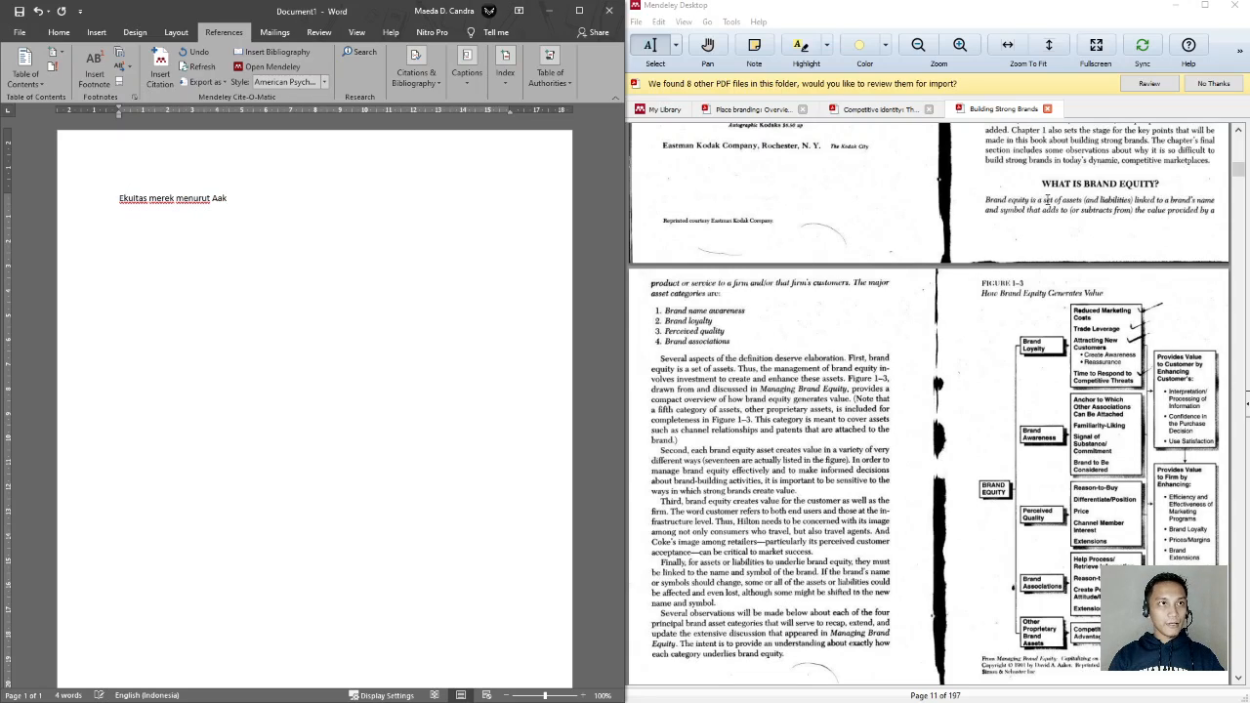
type("er")
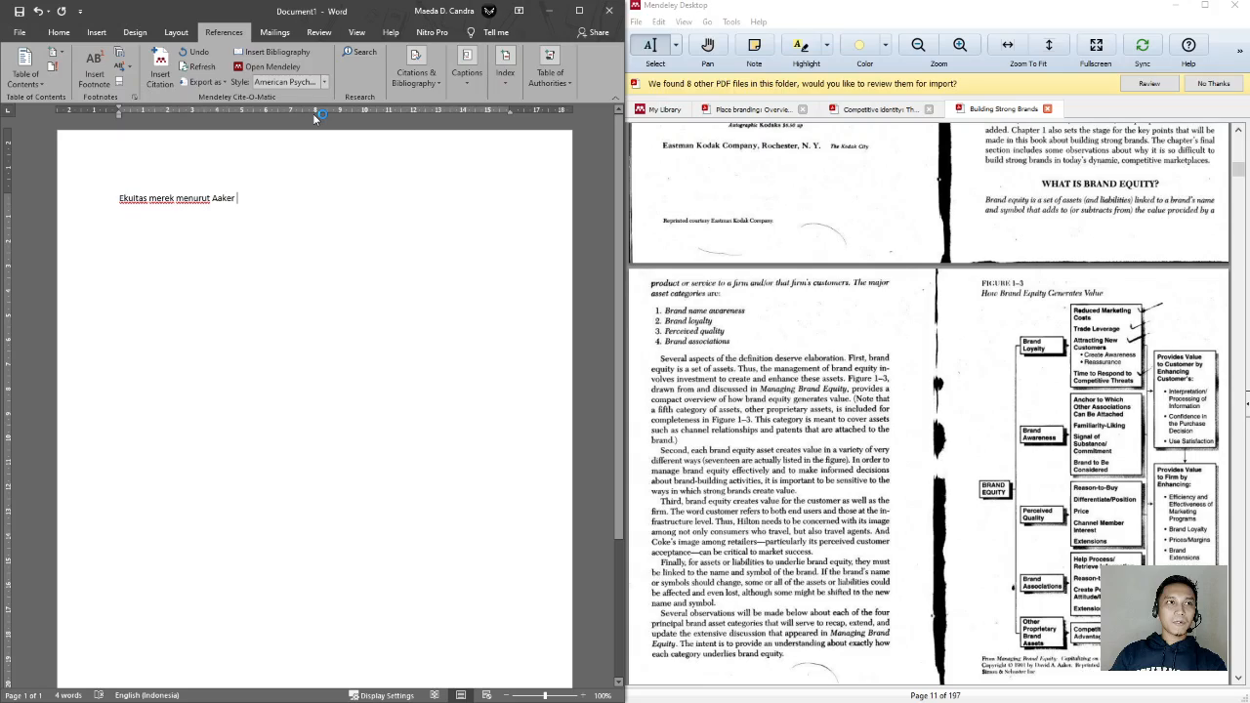
Step: Insert a Mendeley citation of Aaker 1996 after the author's name with the author suppressed, and inspect the inserted citation field
left_click(159, 86)
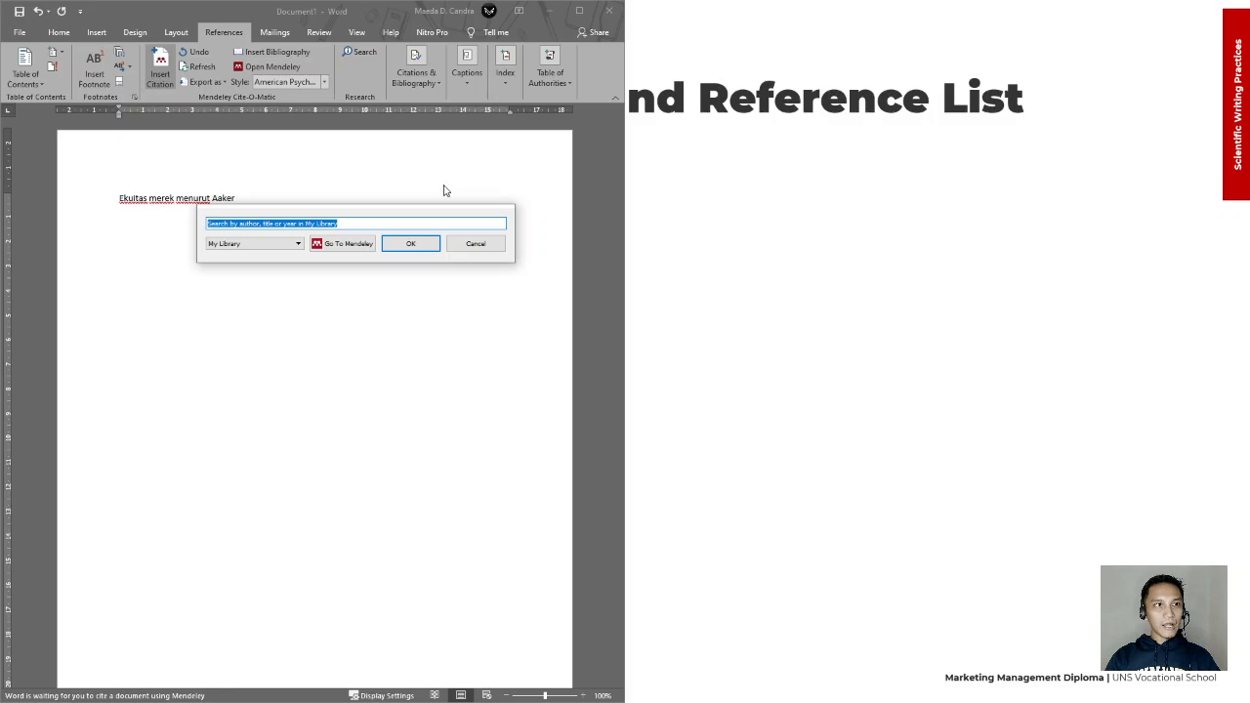
type("aaker")
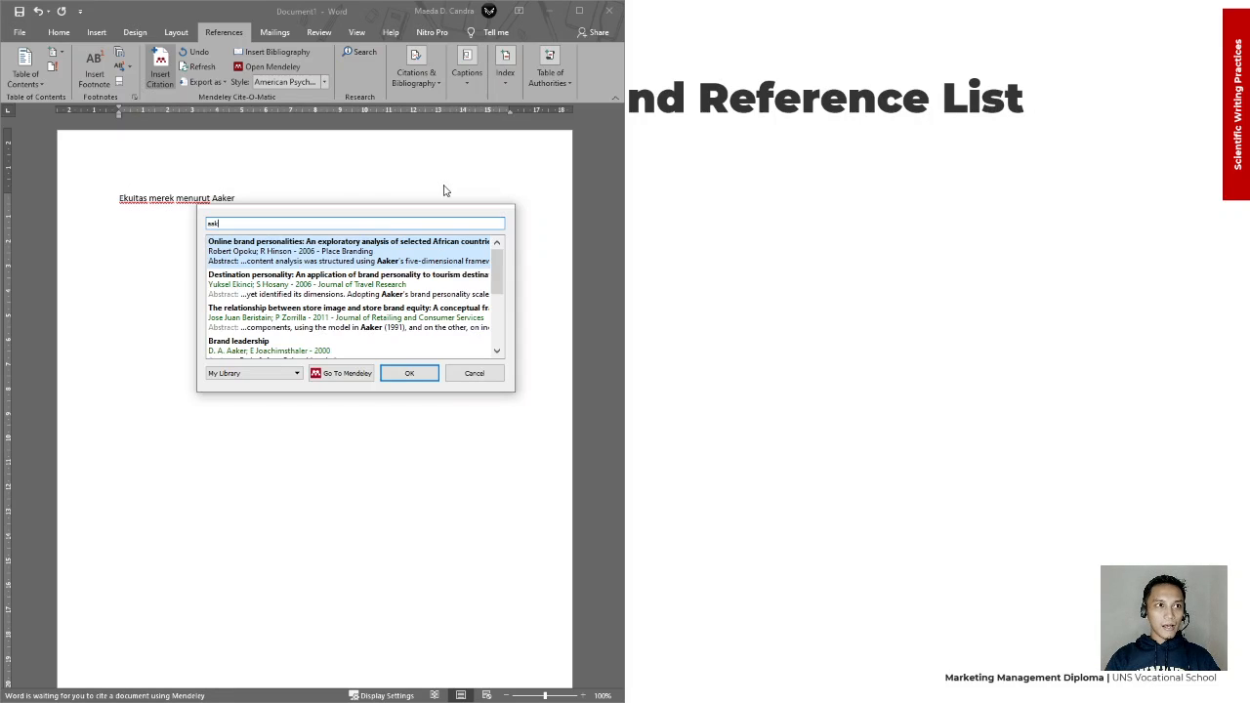
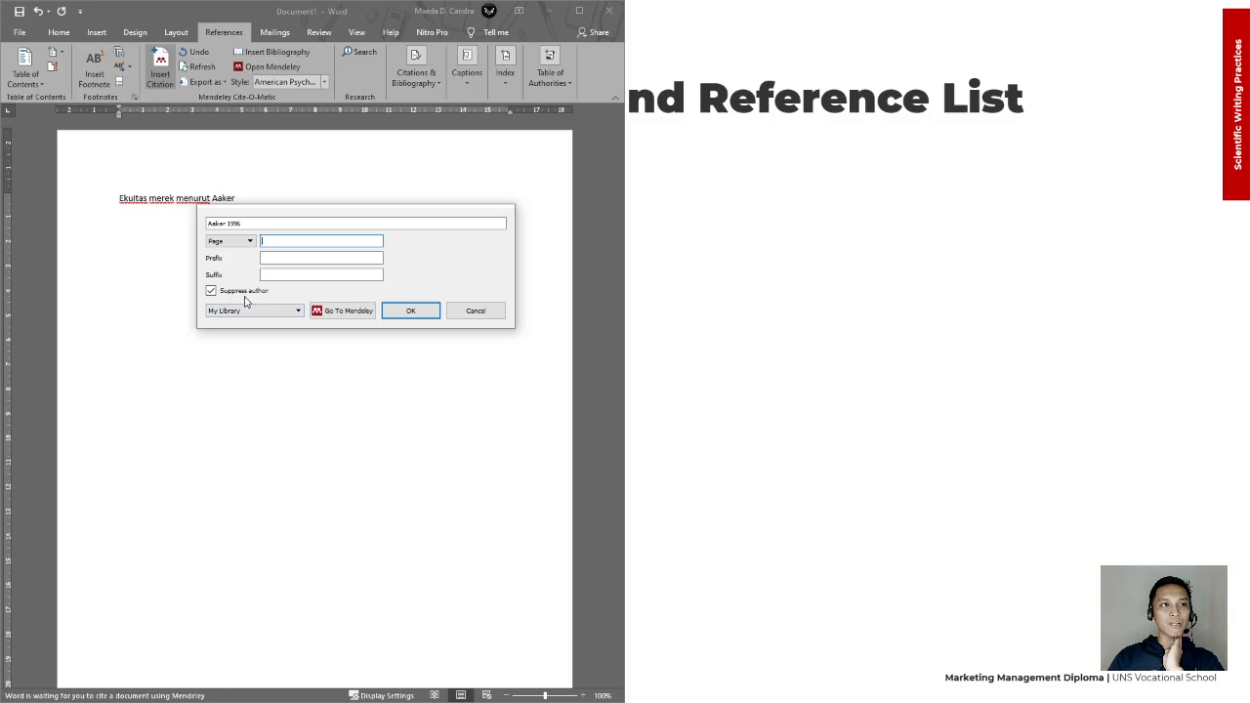
left_click(421, 316)
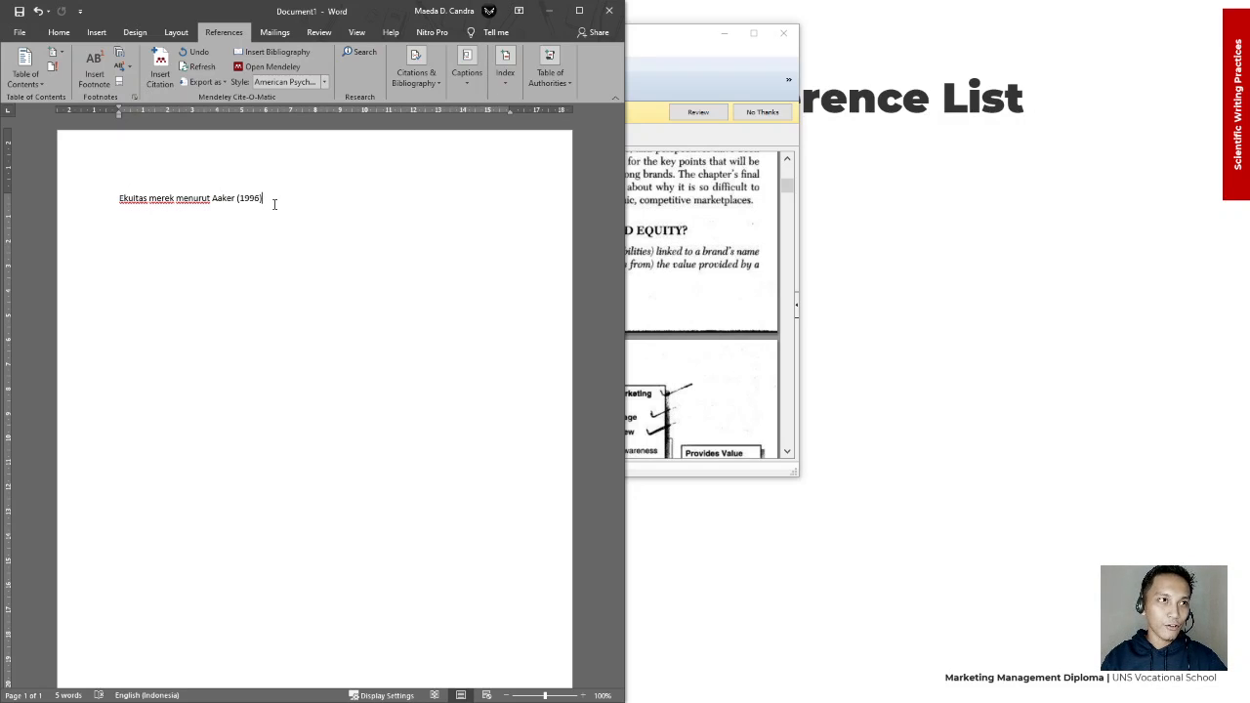
left_click(246, 198)
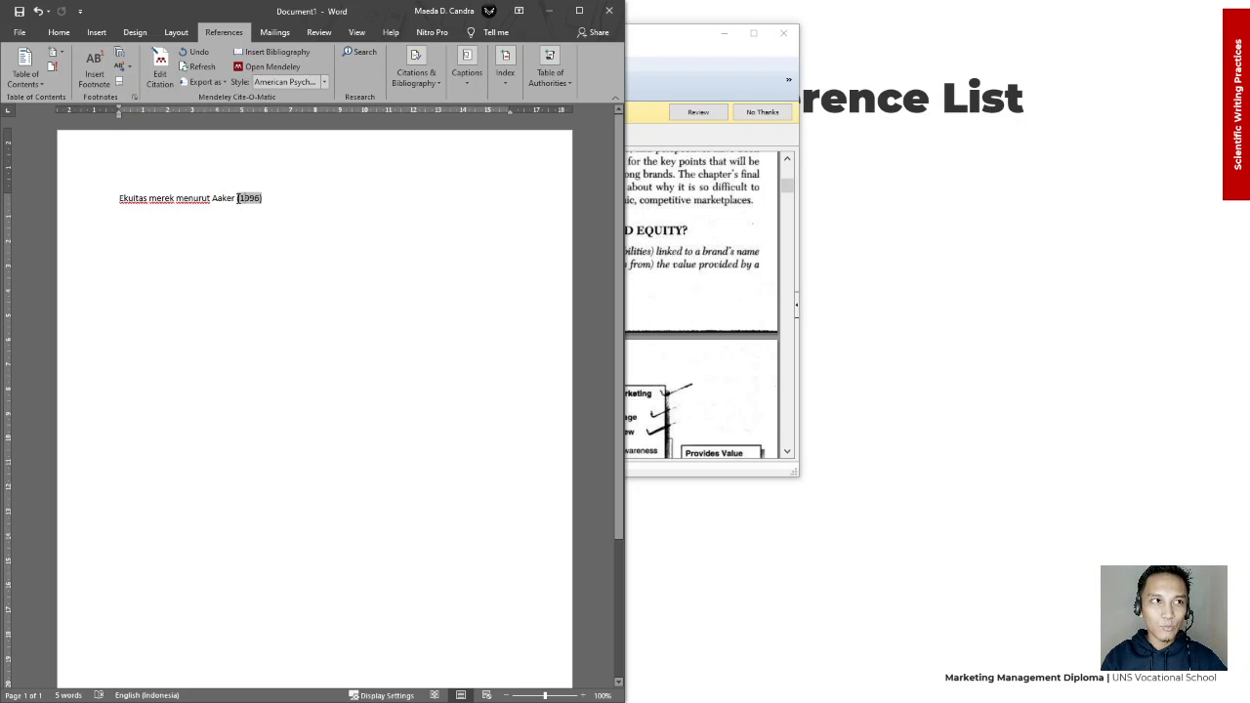
left_click(269, 198)
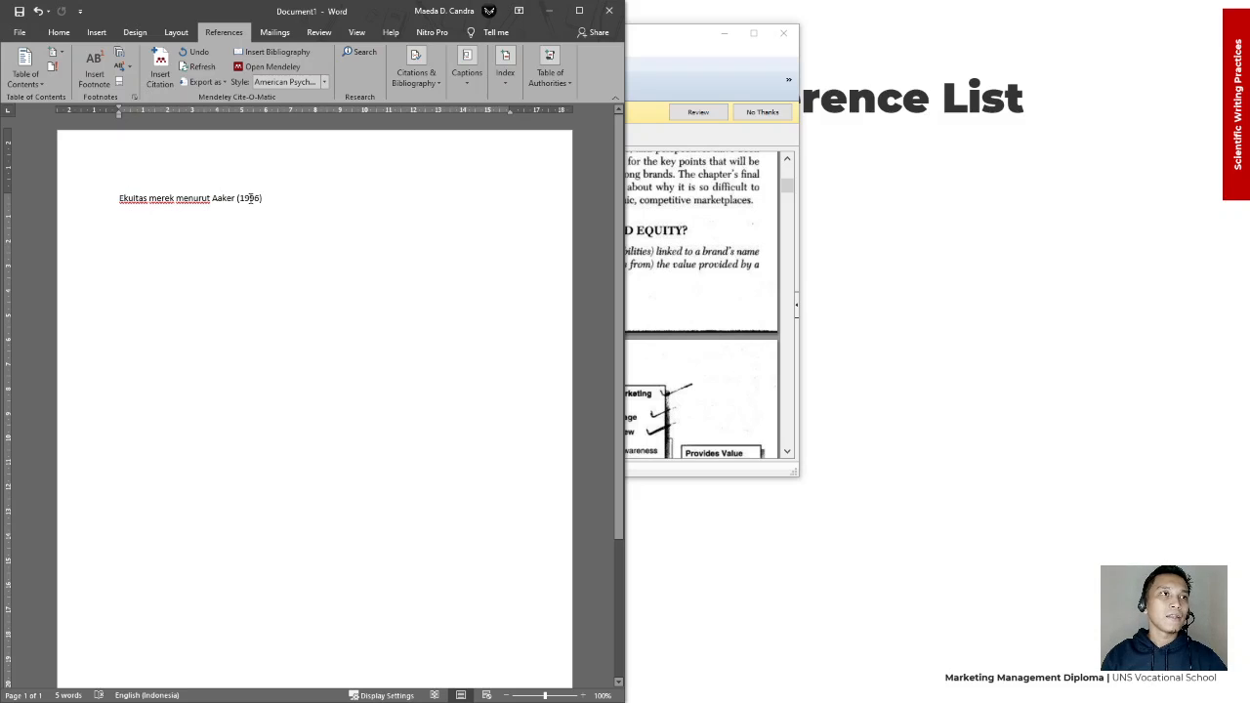
left_click(250, 199)
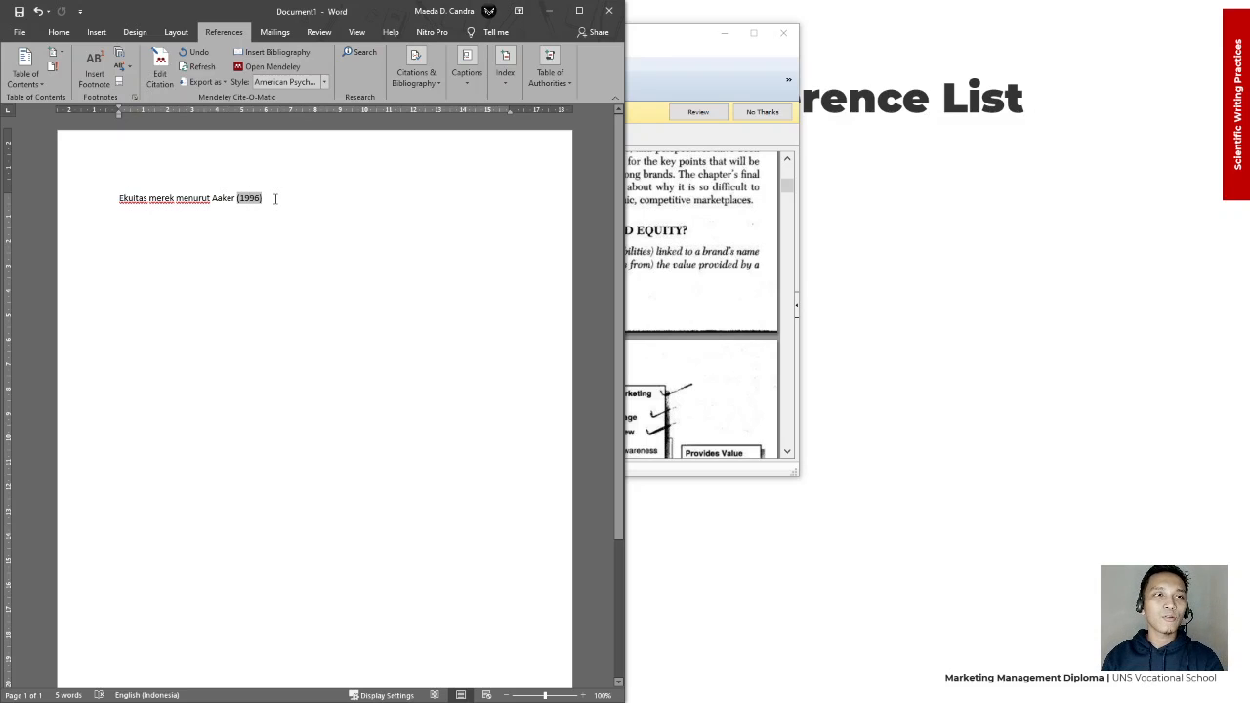
left_click(277, 201)
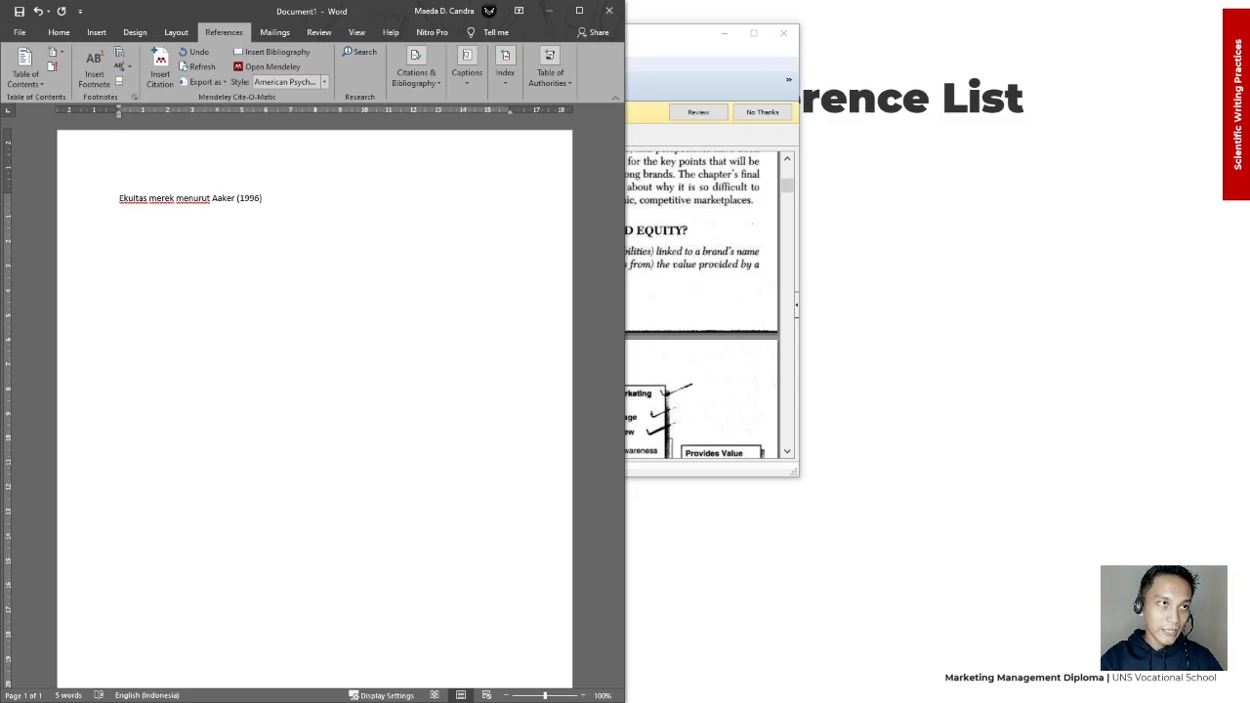
Step: Insert a second Mendeley citation of Aaker's Building Strong Brands without suppressing the author, and compare it with the first citation
key("alt+m")
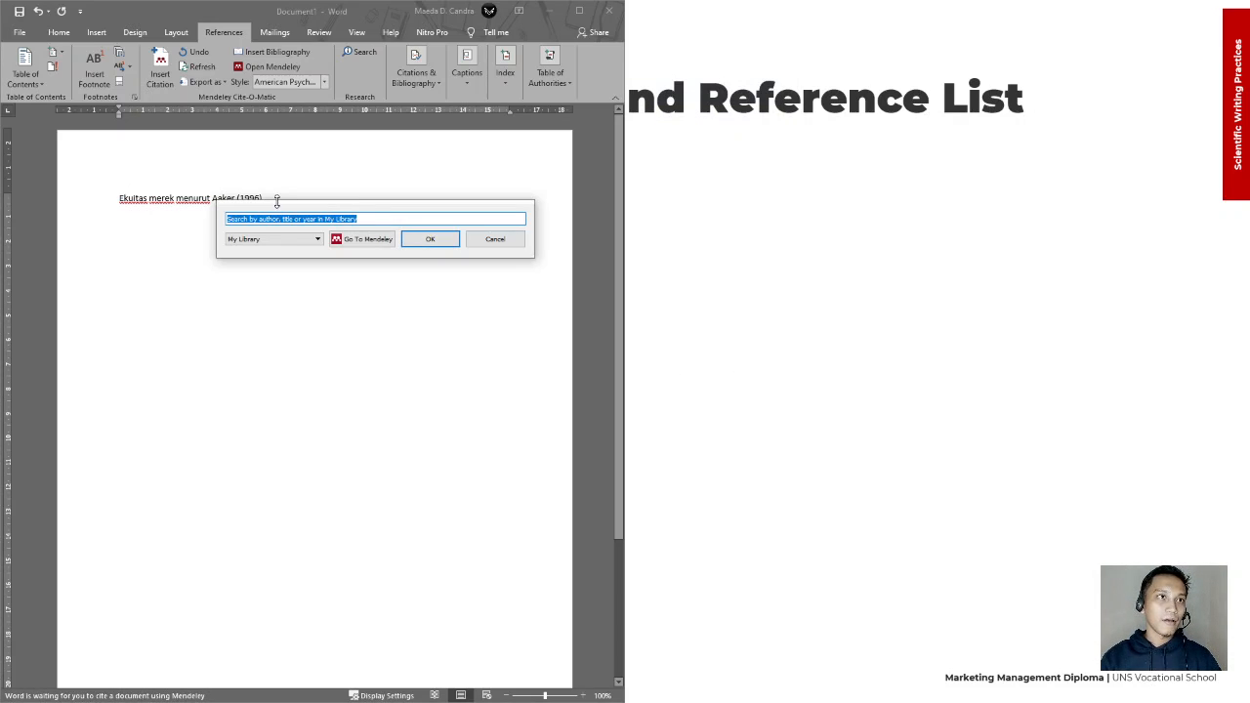
type("aaker")
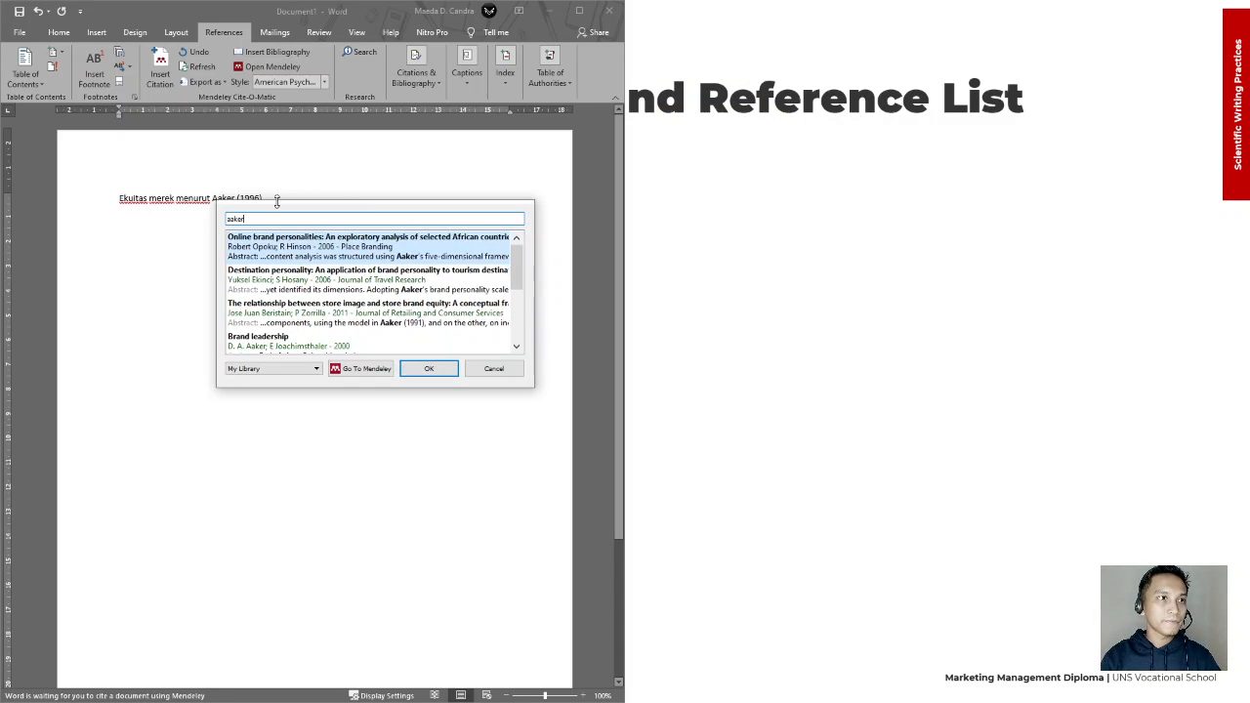
scroll(293, 309, "down", 3)
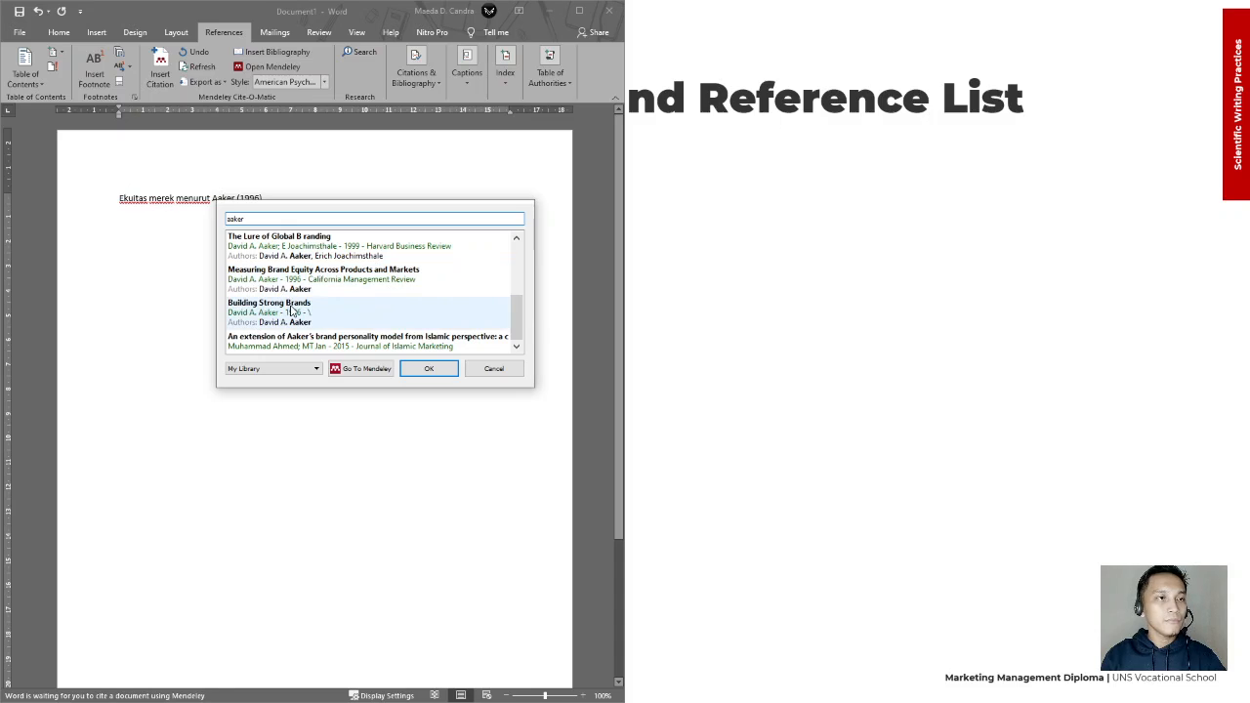
left_click(292, 311)
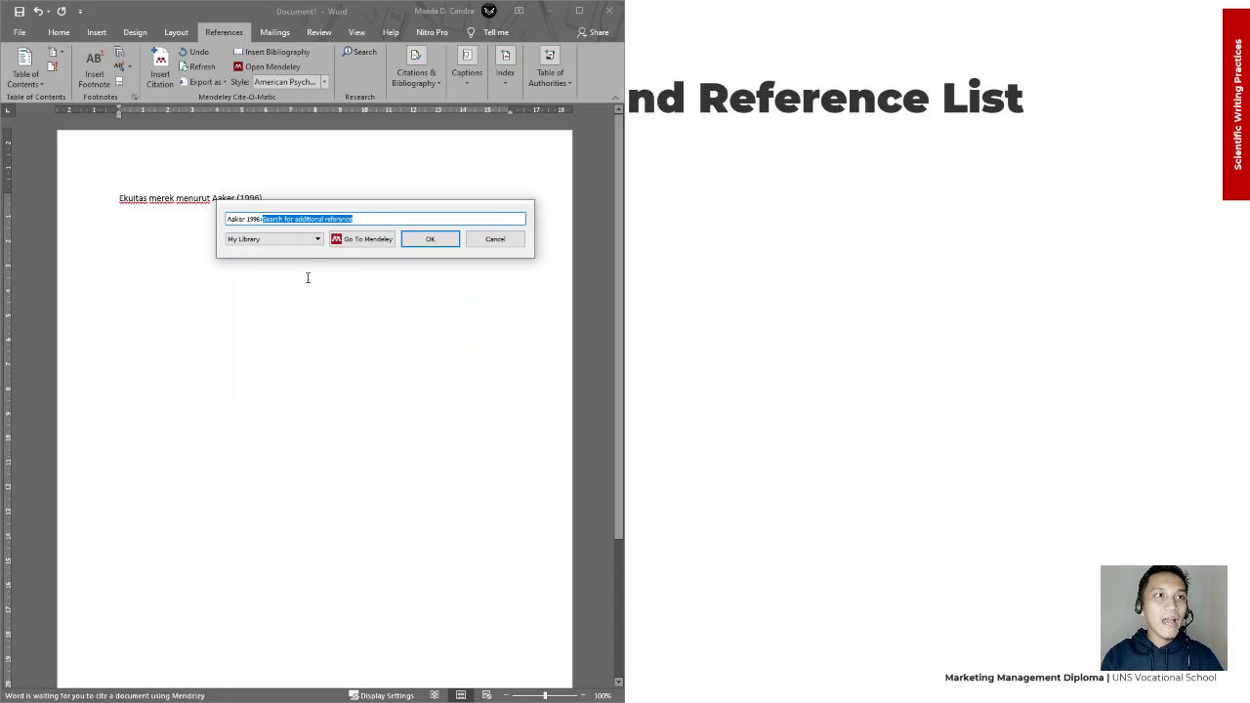
left_click(243, 219)
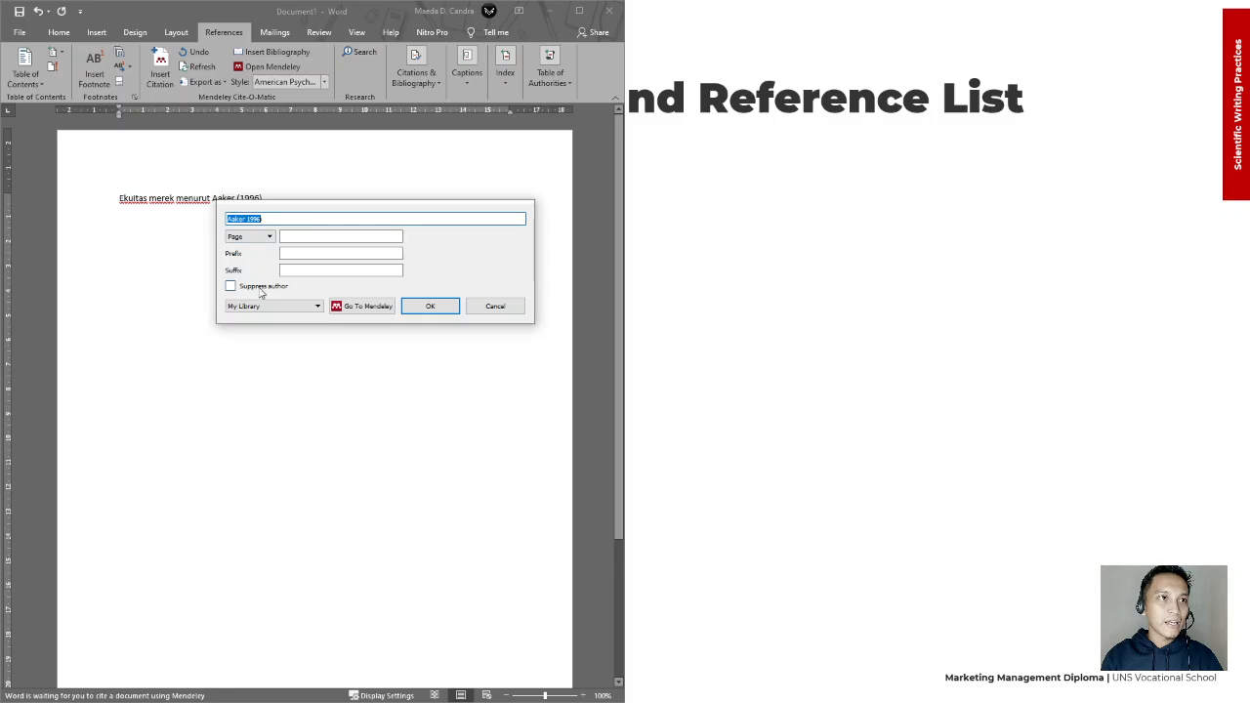
left_click(443, 307)
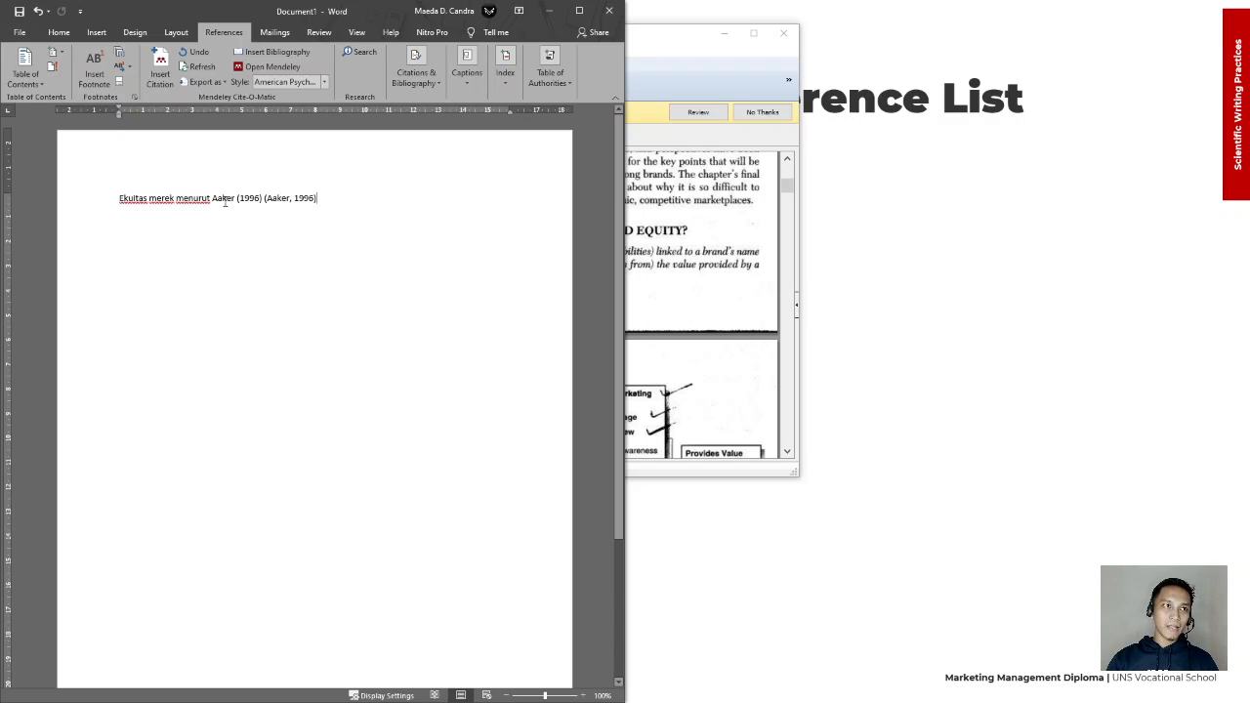
left_click(256, 198)
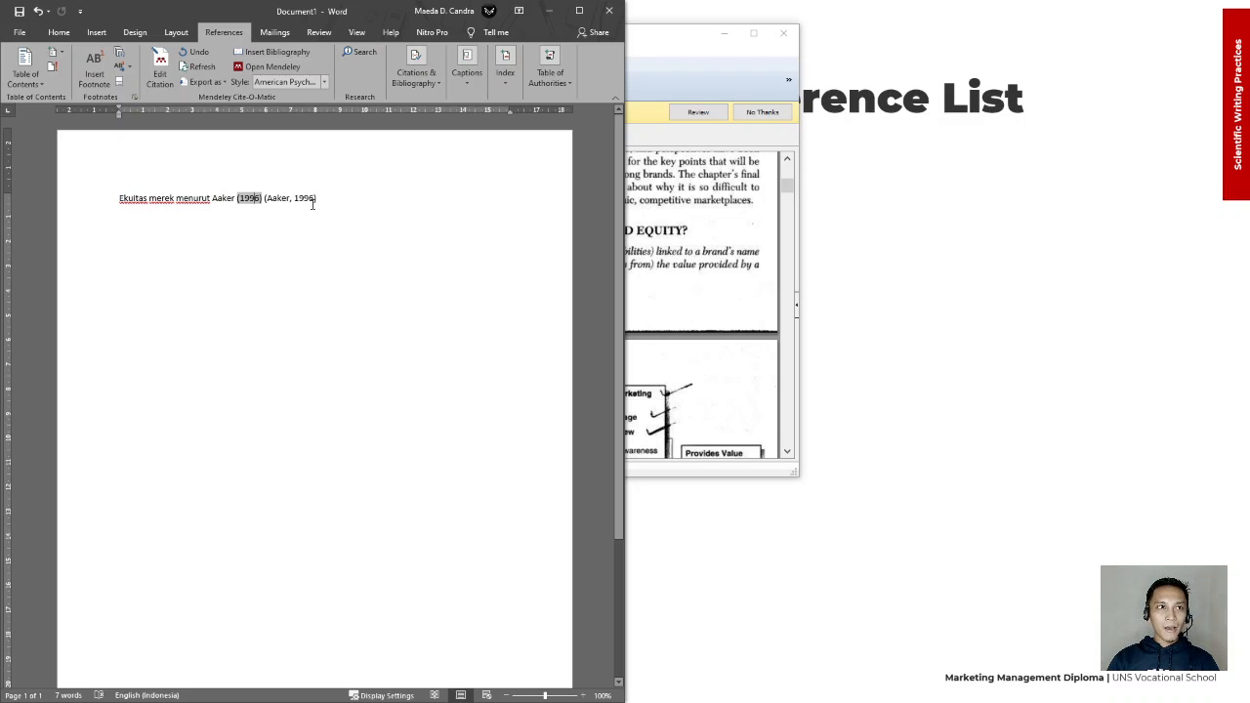
left_click(326, 198)
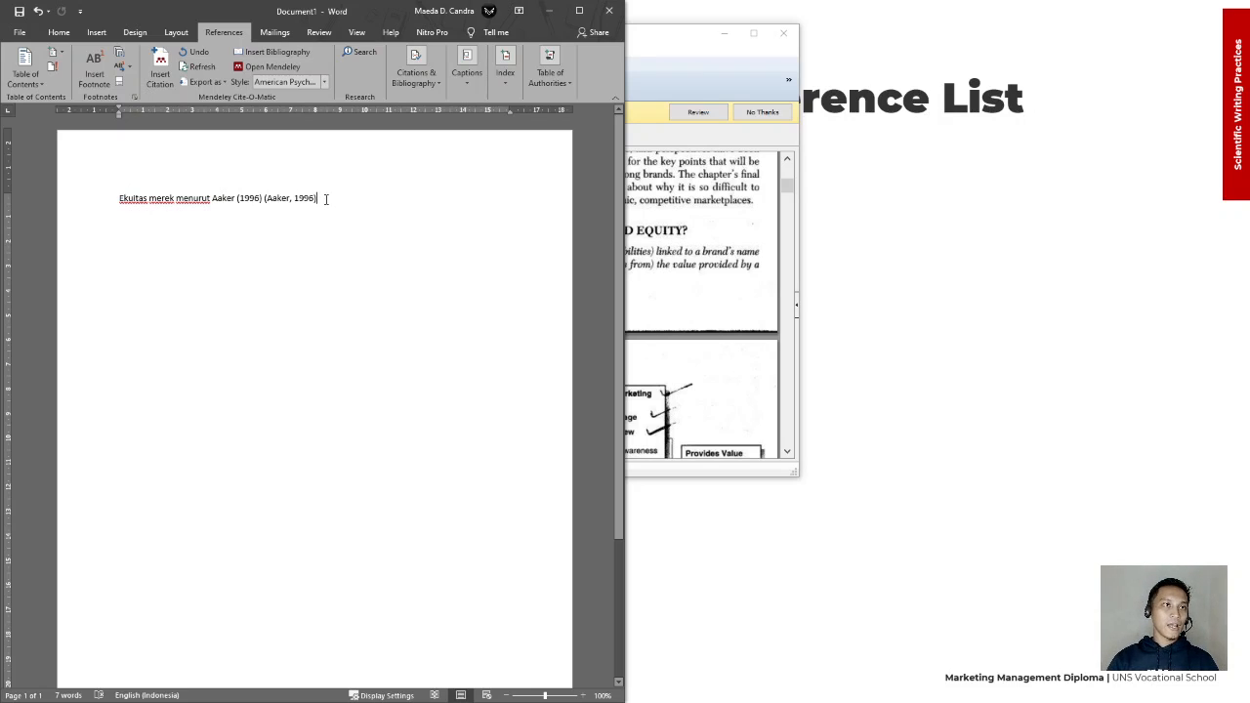
Step: Delete the second citation (Aaker, 1996) and the stray characters and line break left below it
key("BackSpace")
key("BackSpace")
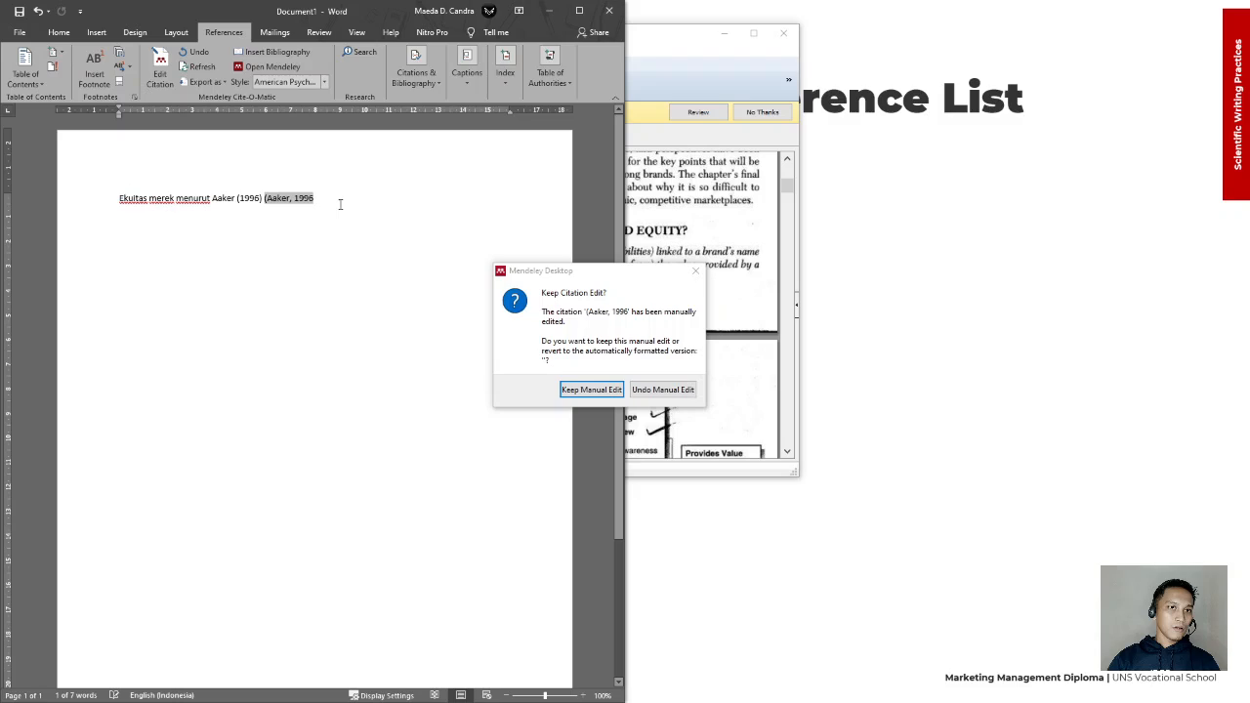
key("Return")
key("BackSpace")
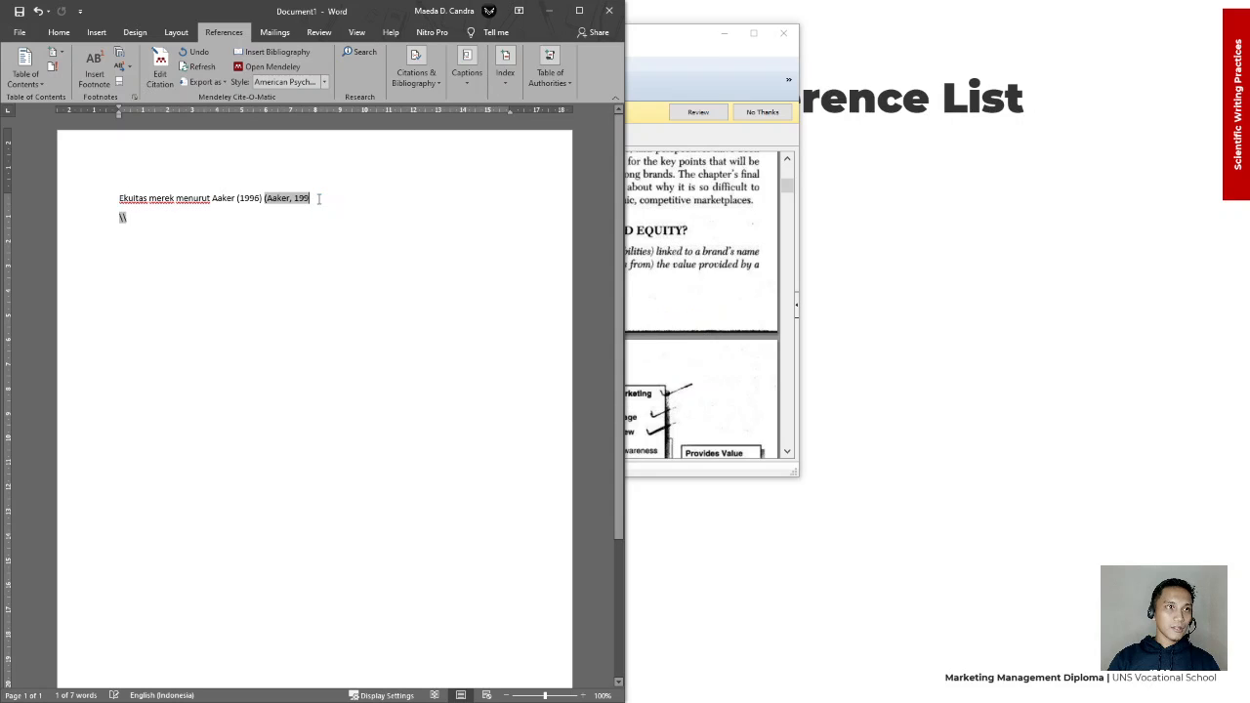
left_click_drag(318, 198, 263, 200)
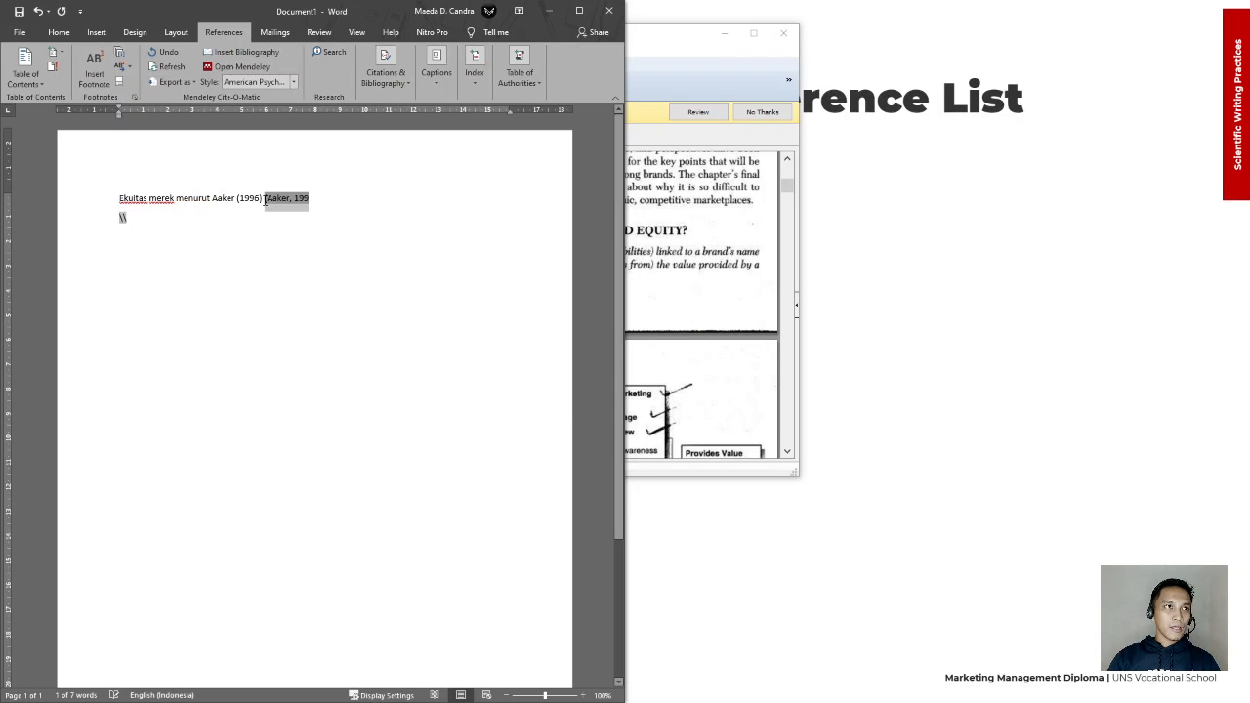
key("BackSpace")
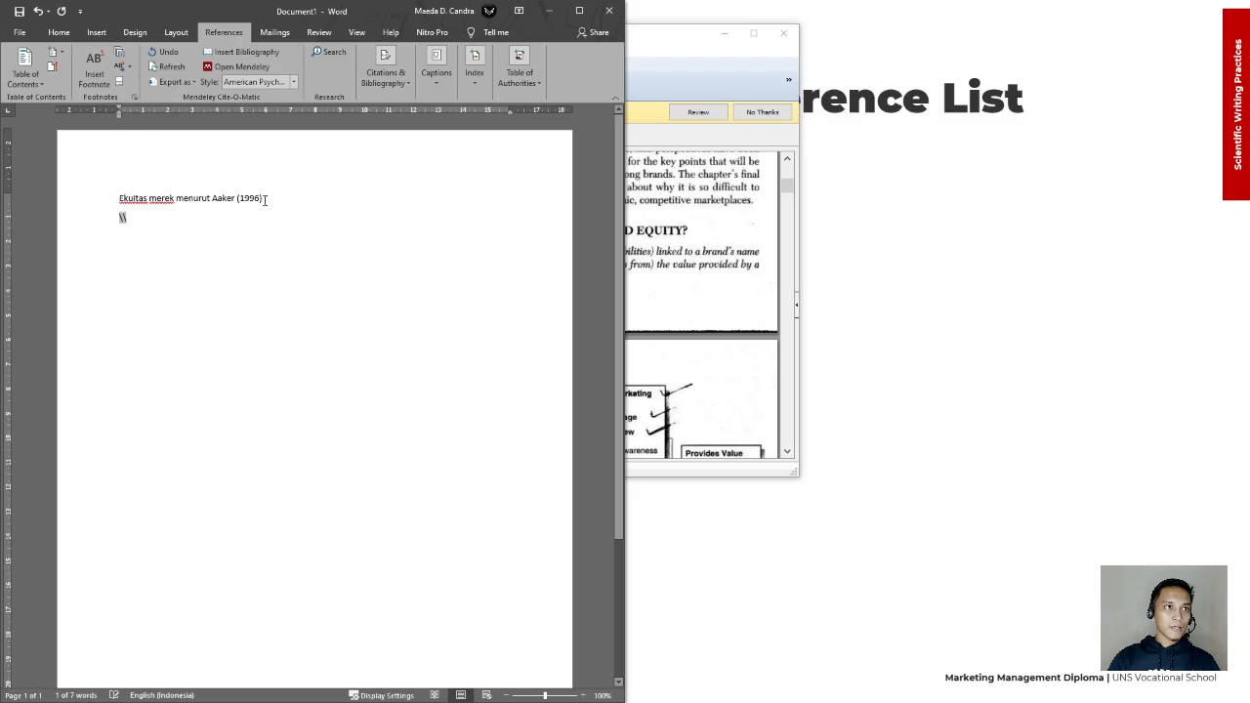
left_click_drag(135, 221, 118, 222)
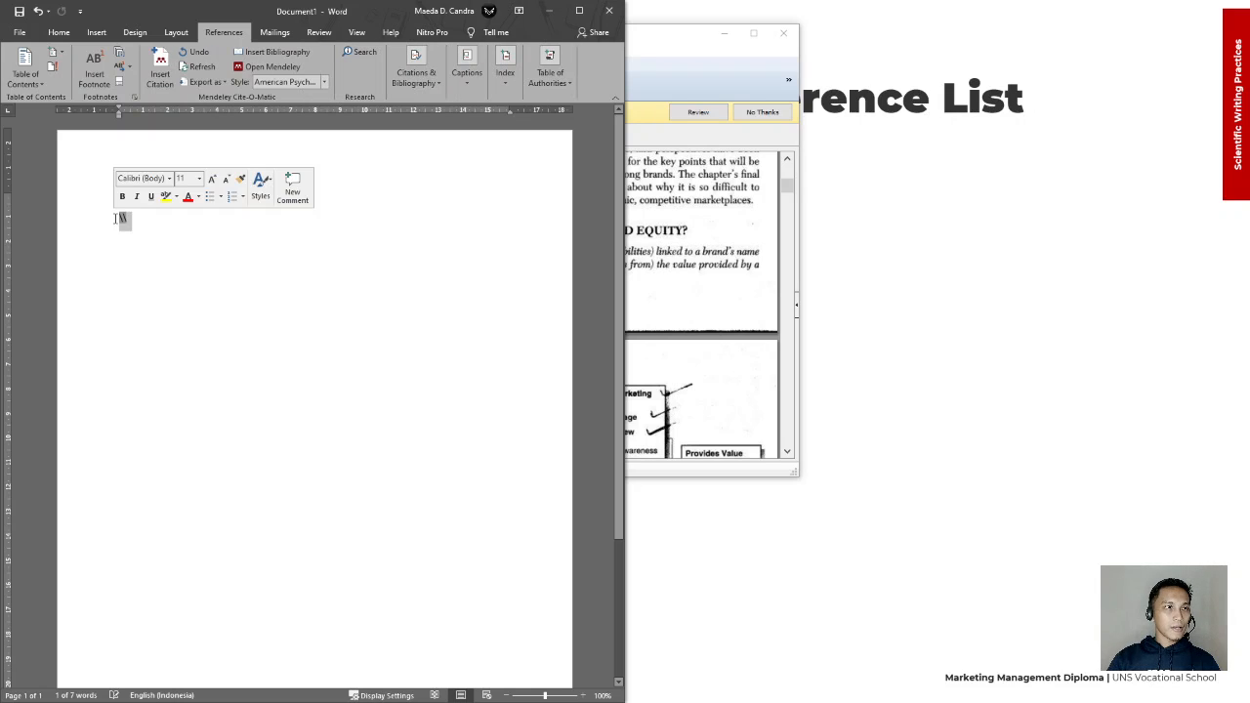
key("BackSpace")
key("BackSpace")
key("BackSpace")
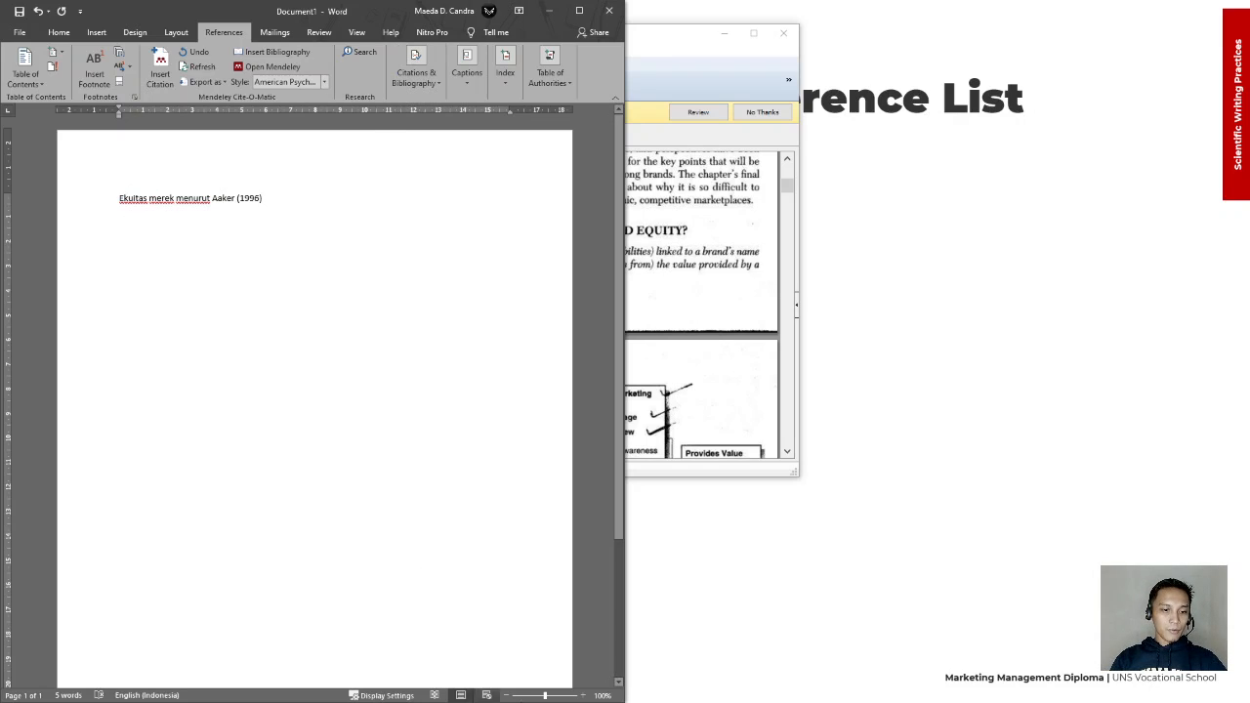
Step: Place the Mendeley PDF window beside Word and complete the sentence with "memiliki hubungan yang erat dengan nama dan symbol dari sebuah merek."
key("alt+Tab")
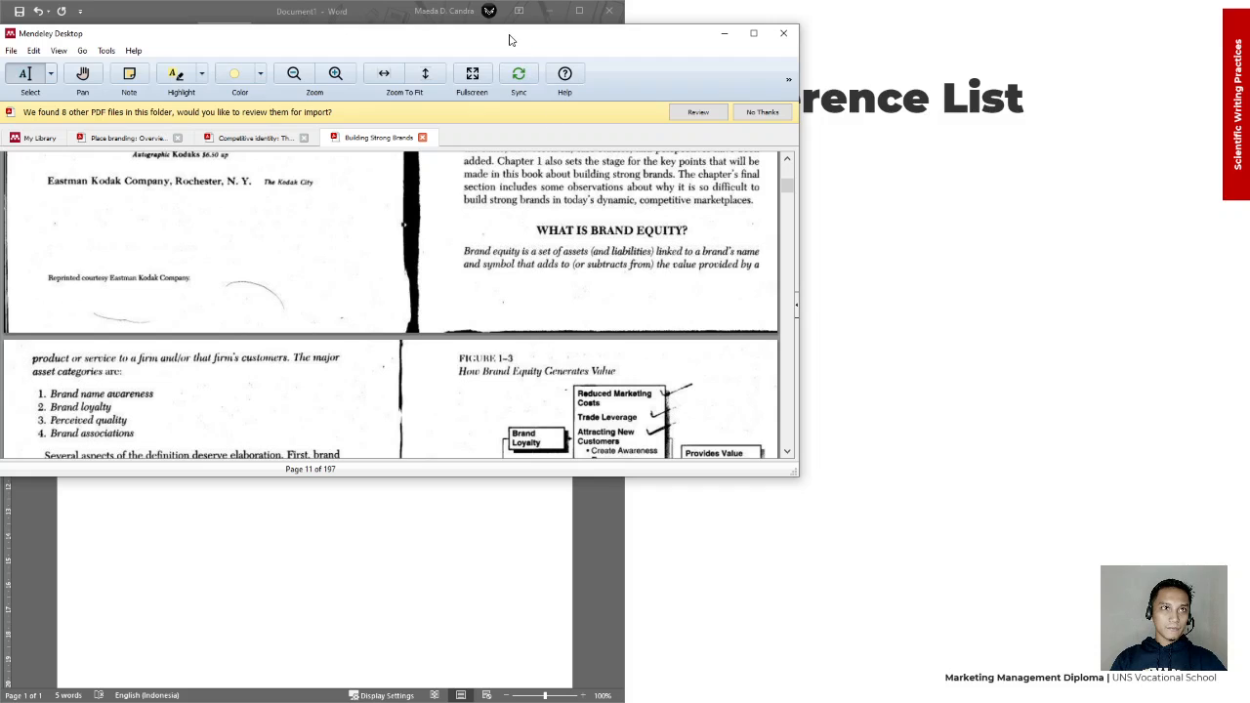
left_click_drag(510, 36, 1245, 222)
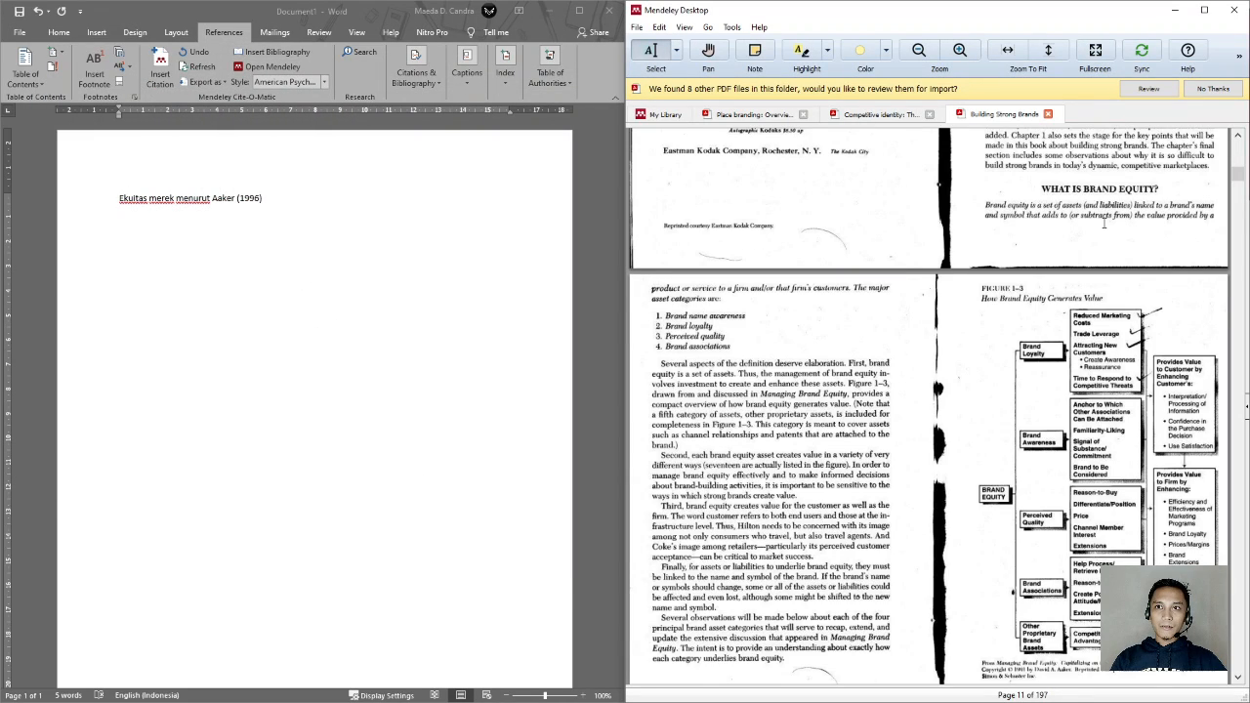
left_click(391, 205)
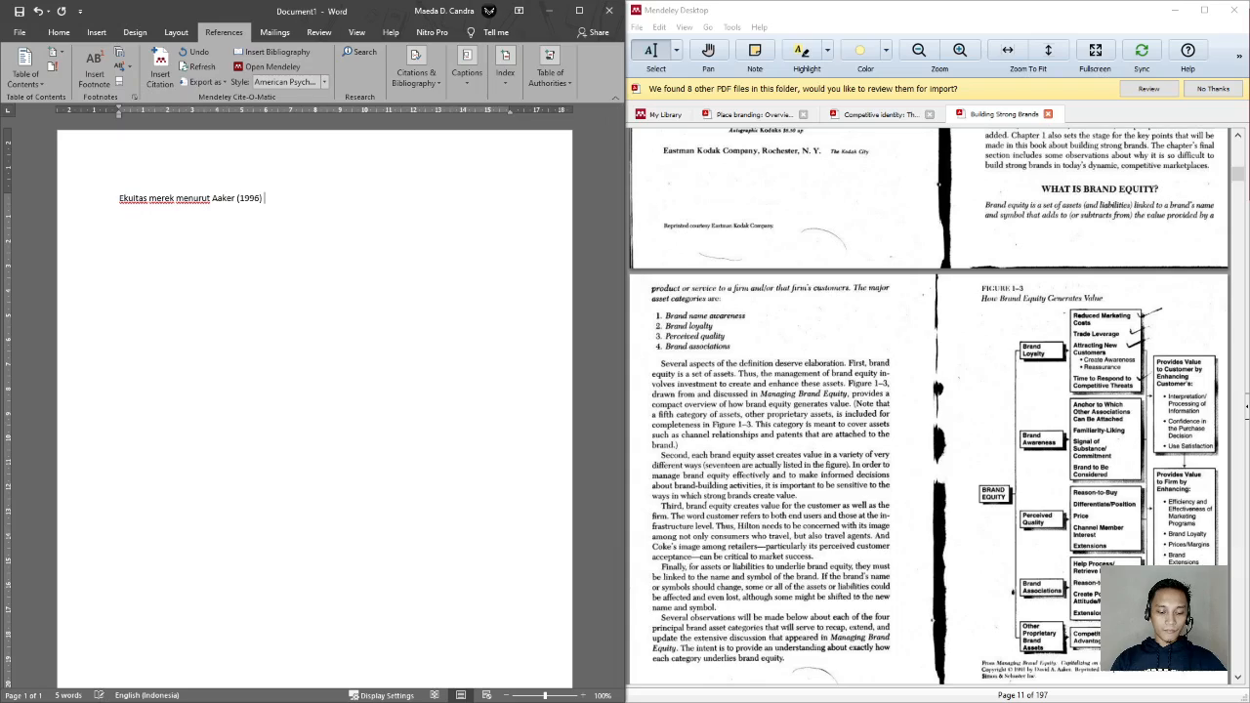
type("me")
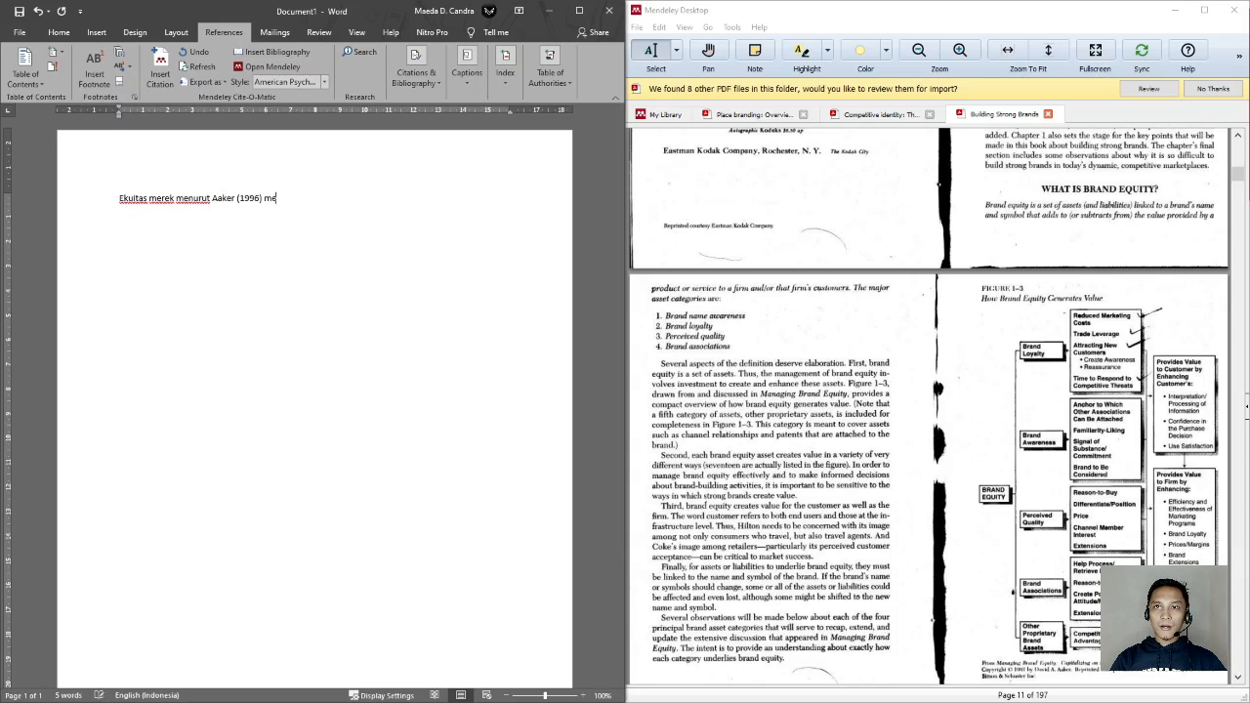
type("miliki ")
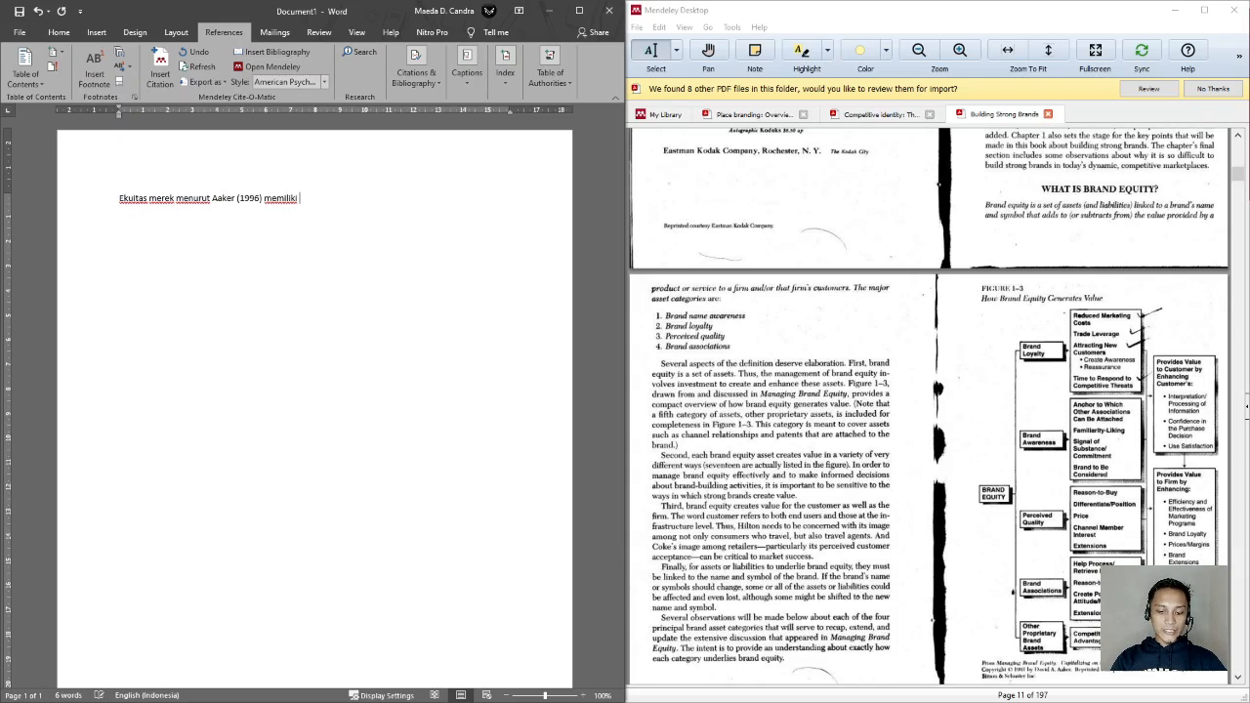
type("hu")
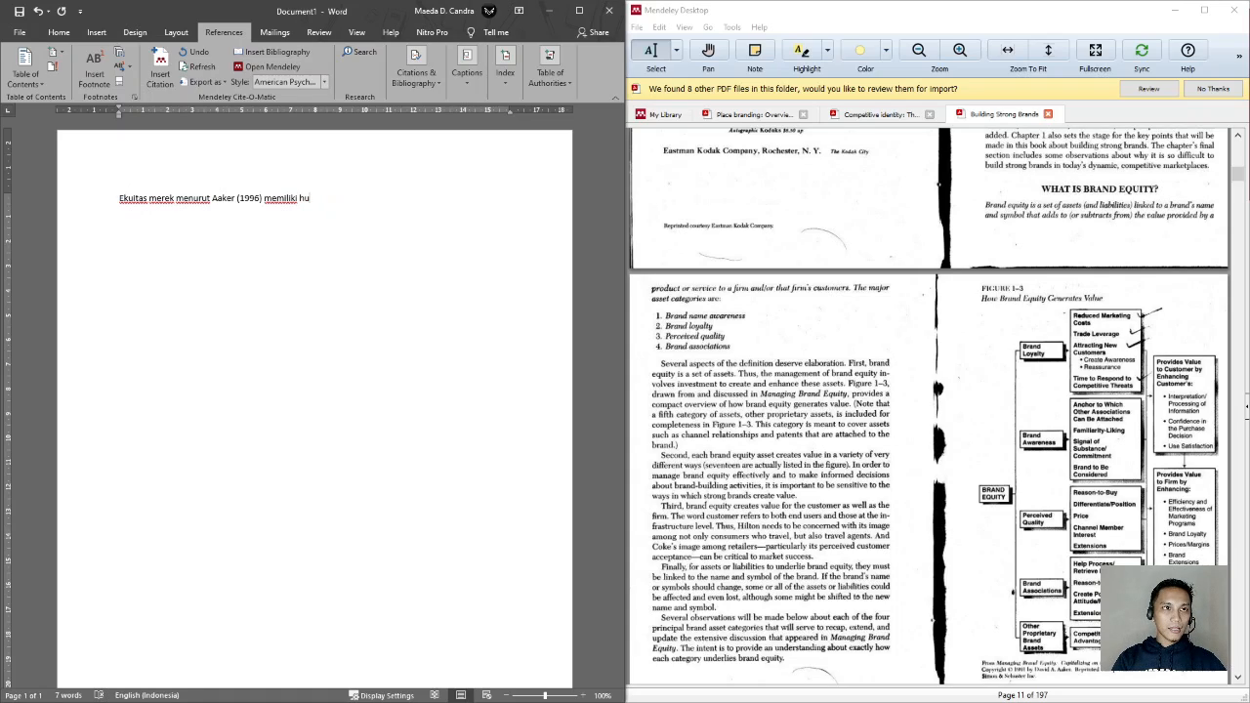
type("bungan ")
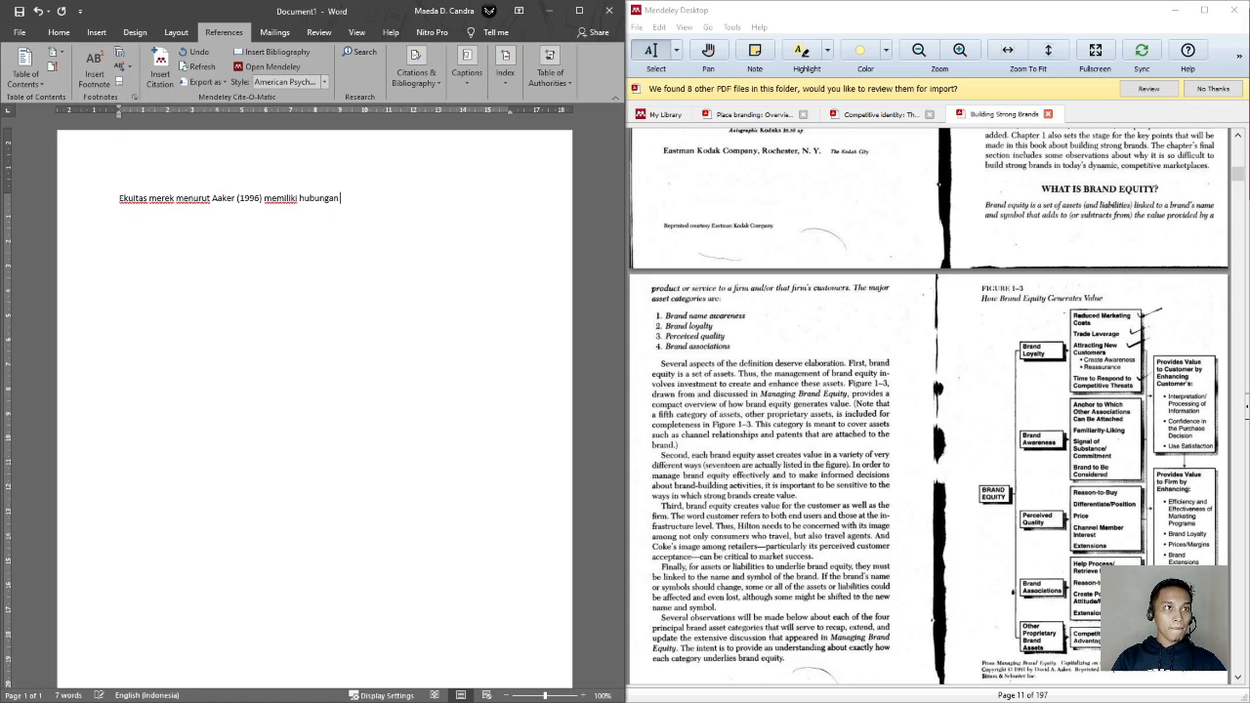
type("yang erat de")
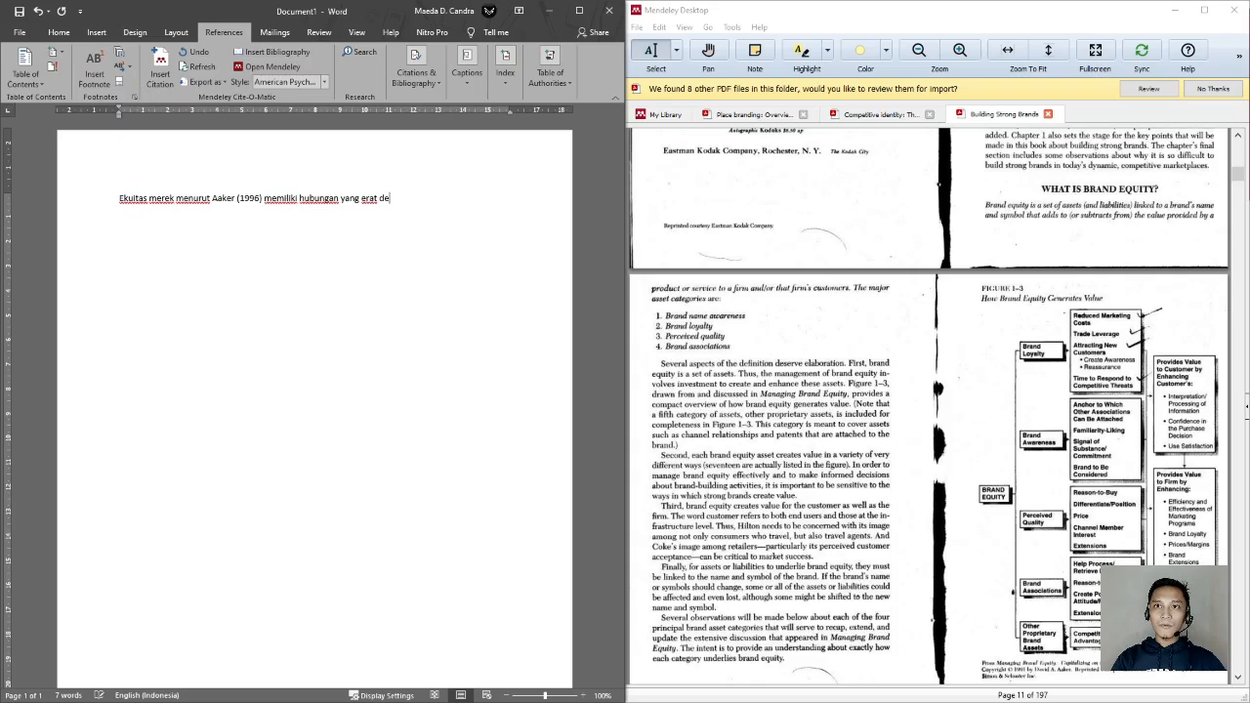
type("ngan")
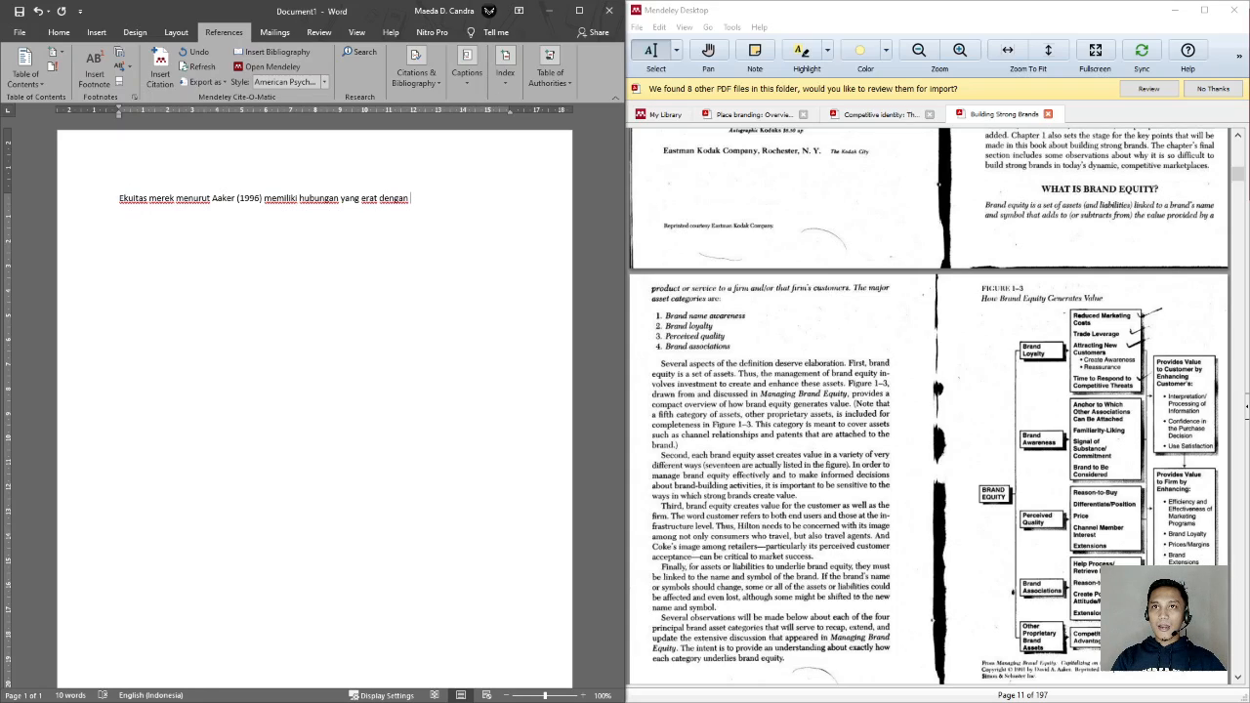
type("n")
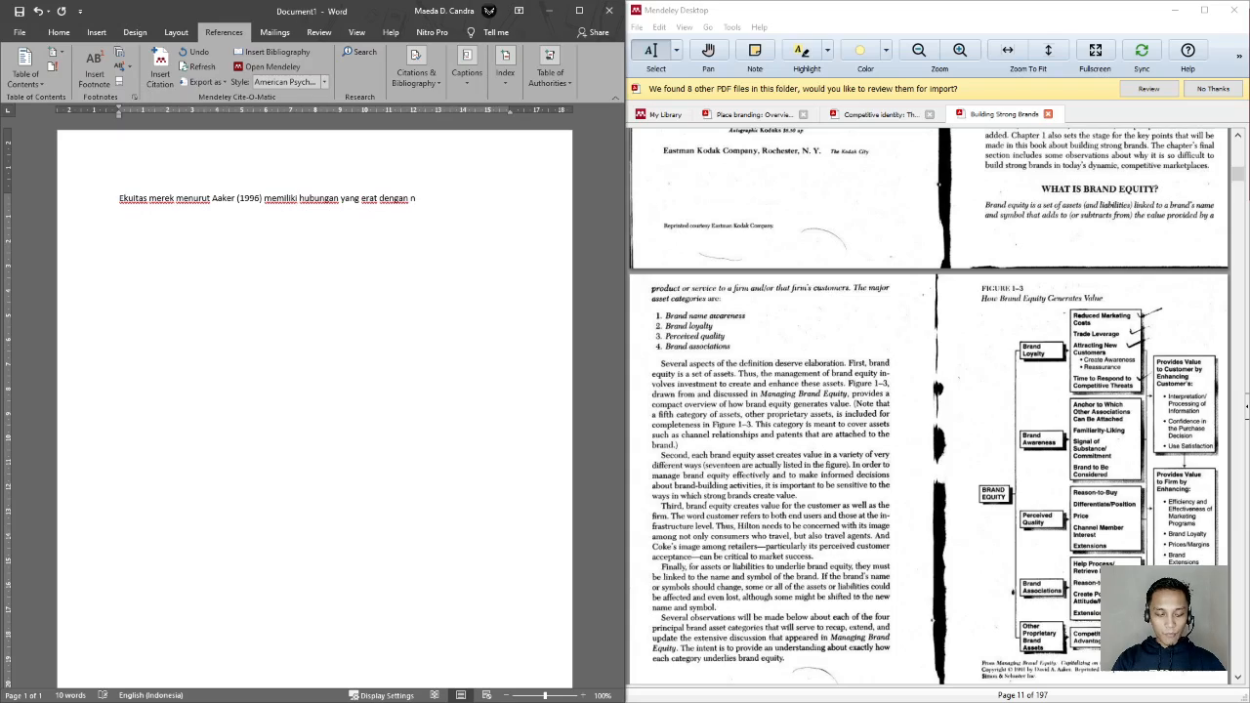
type("ama dan simb")
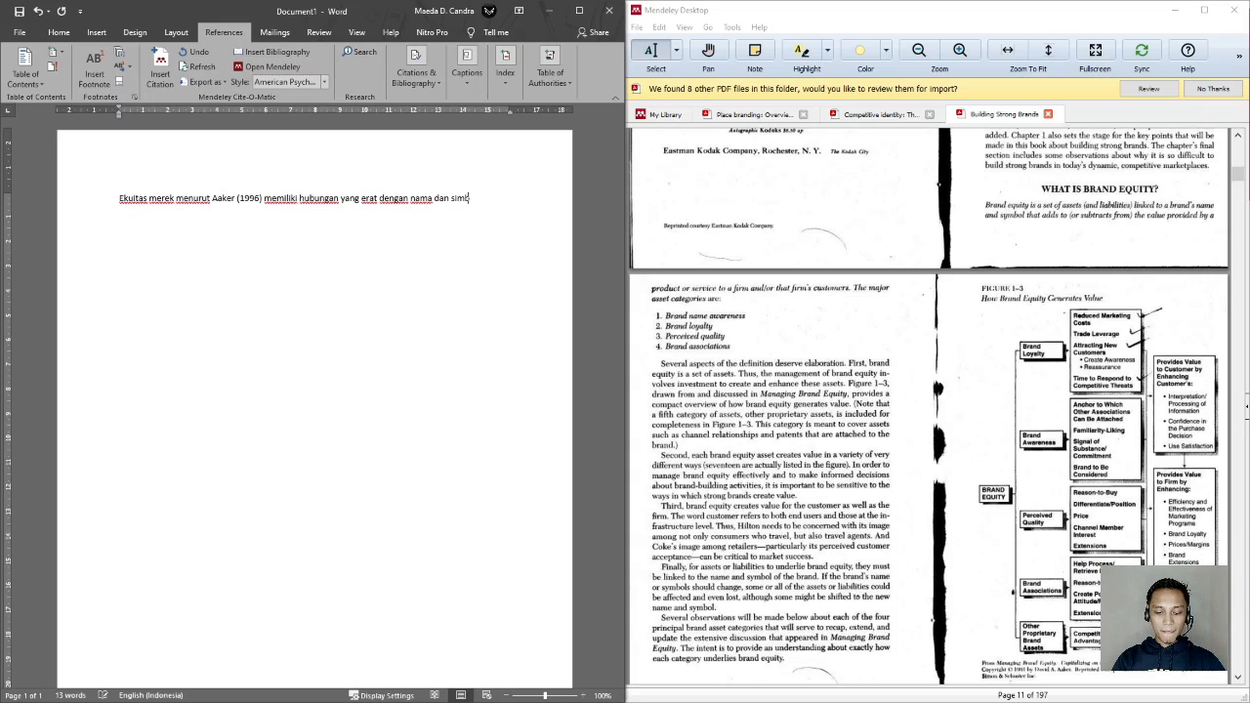
type("ol ")
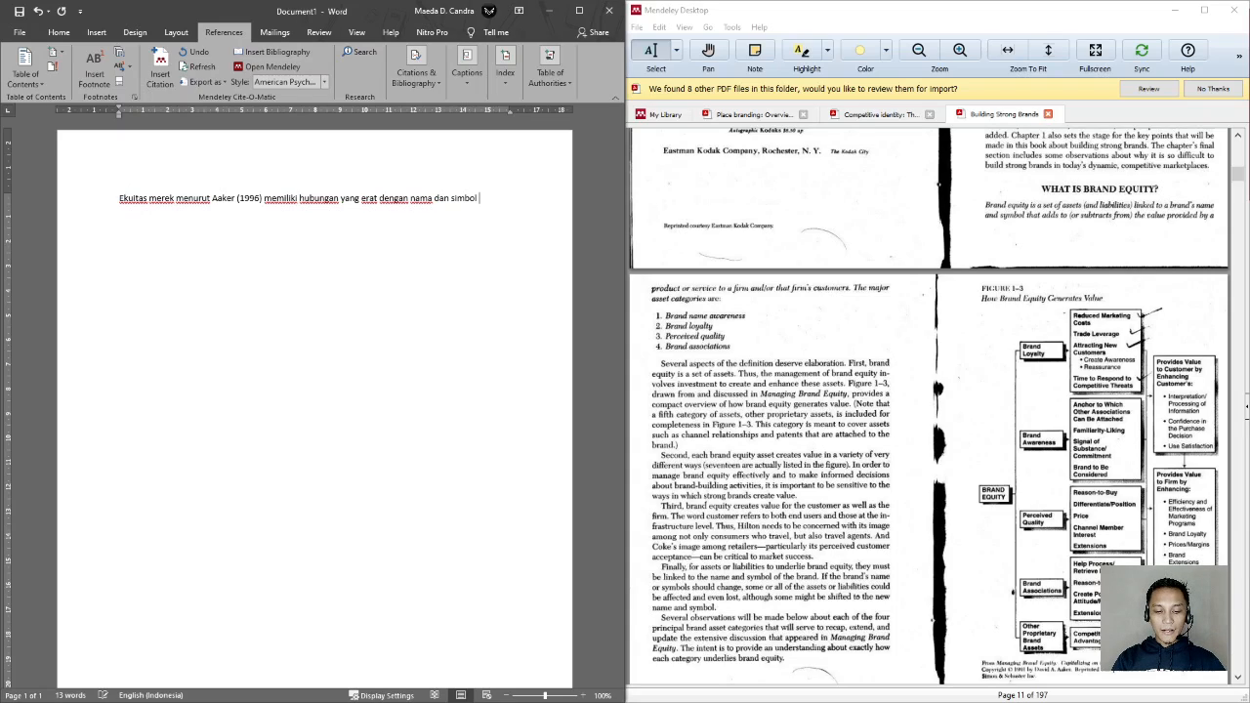
type("dari sebuah merek.")
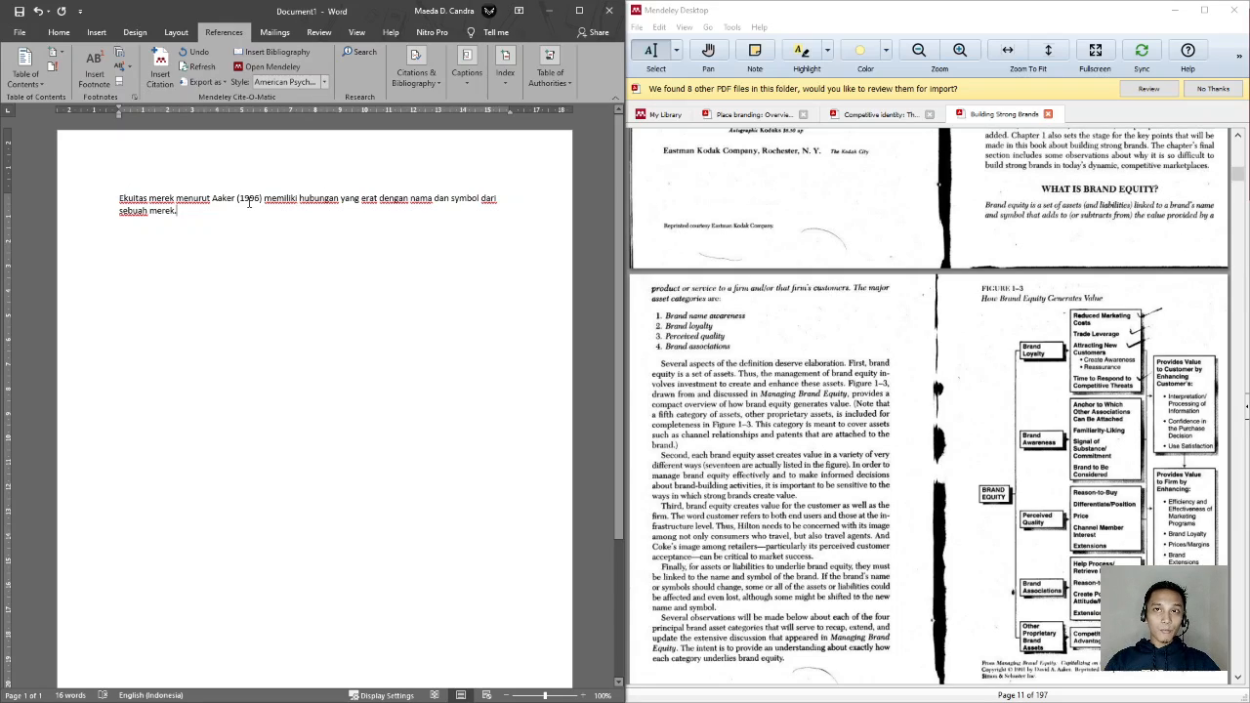
Step: Review the completed sentence by highlighting it, and inspect its Aaker (1996) citation field
left_click_drag(163, 210, 121, 193)
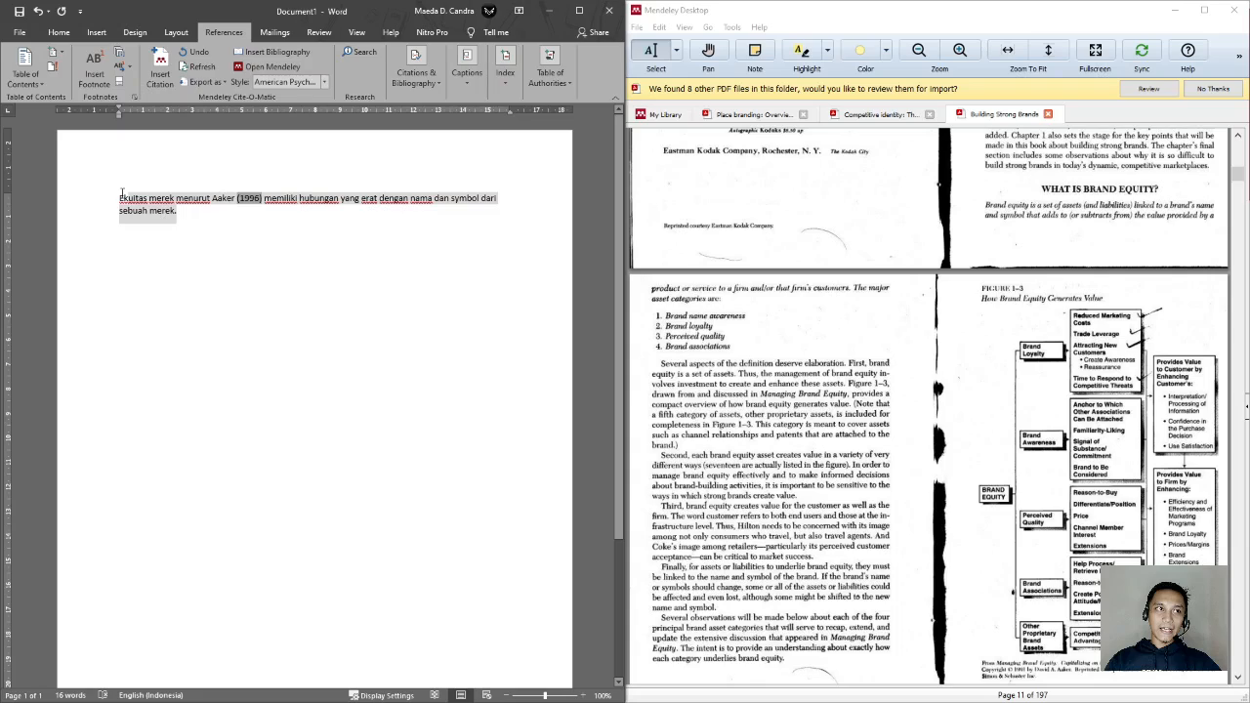
left_click(208, 219)
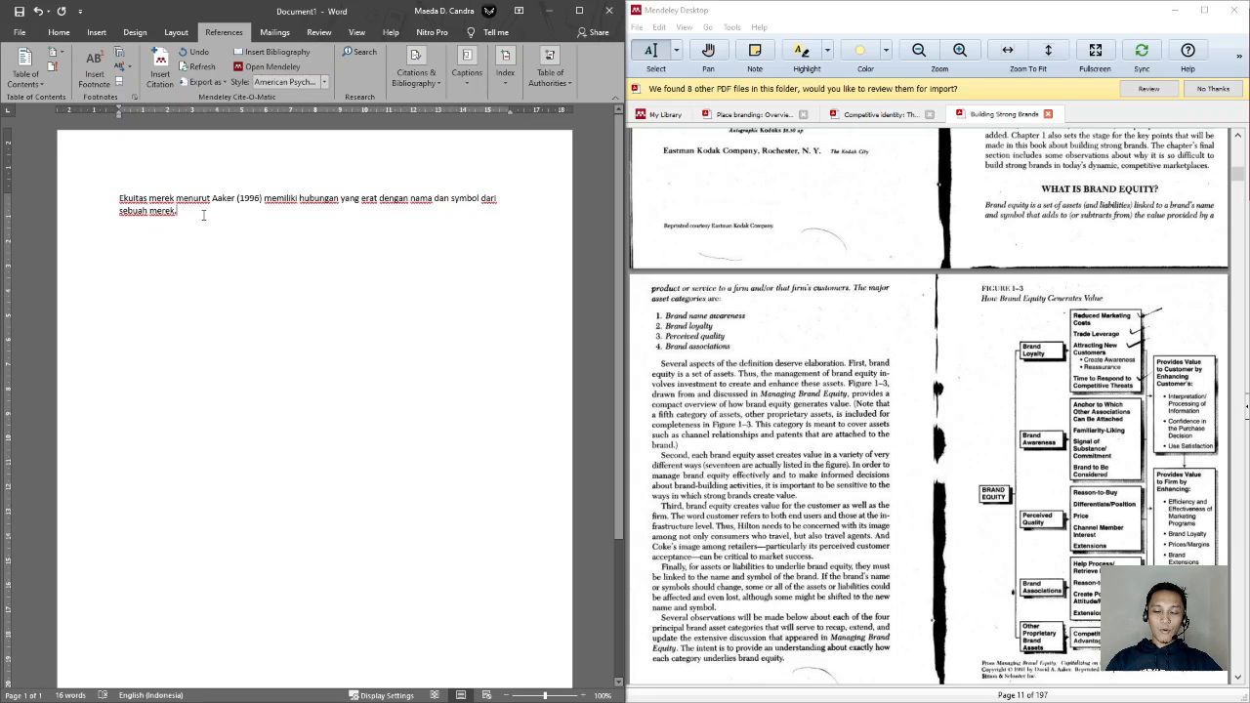
left_click_drag(203, 214, 119, 195)
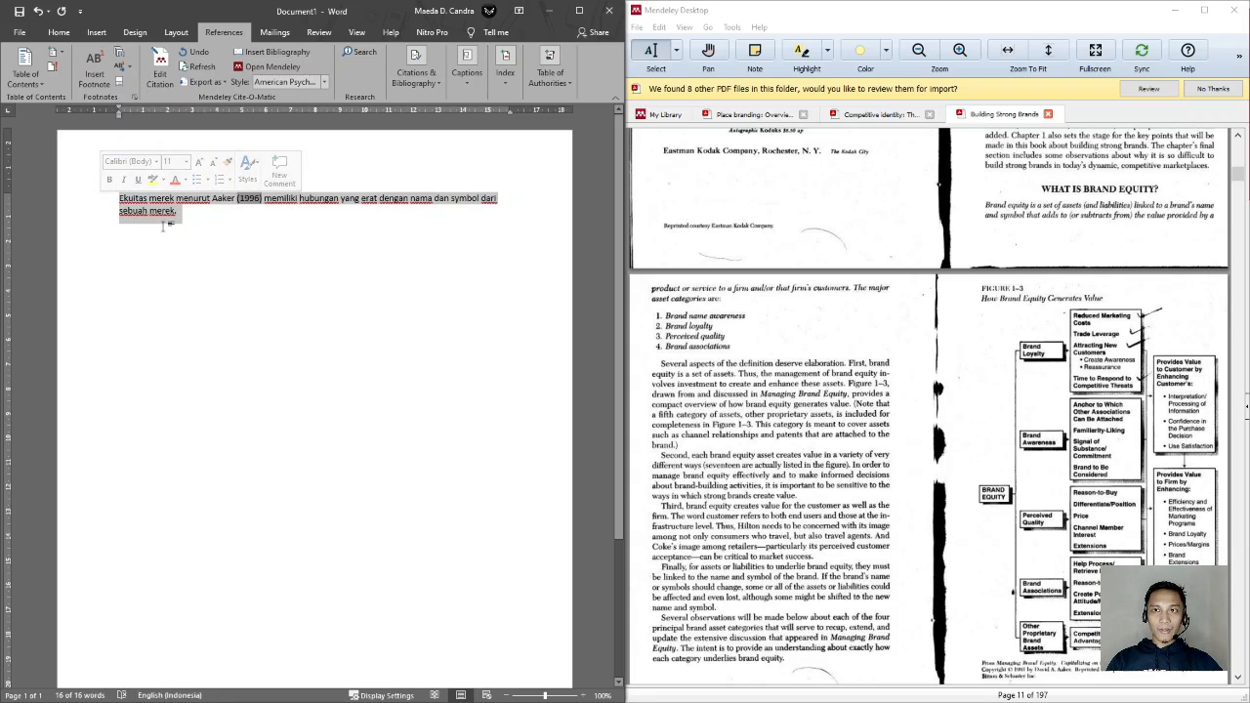
left_click(251, 227)
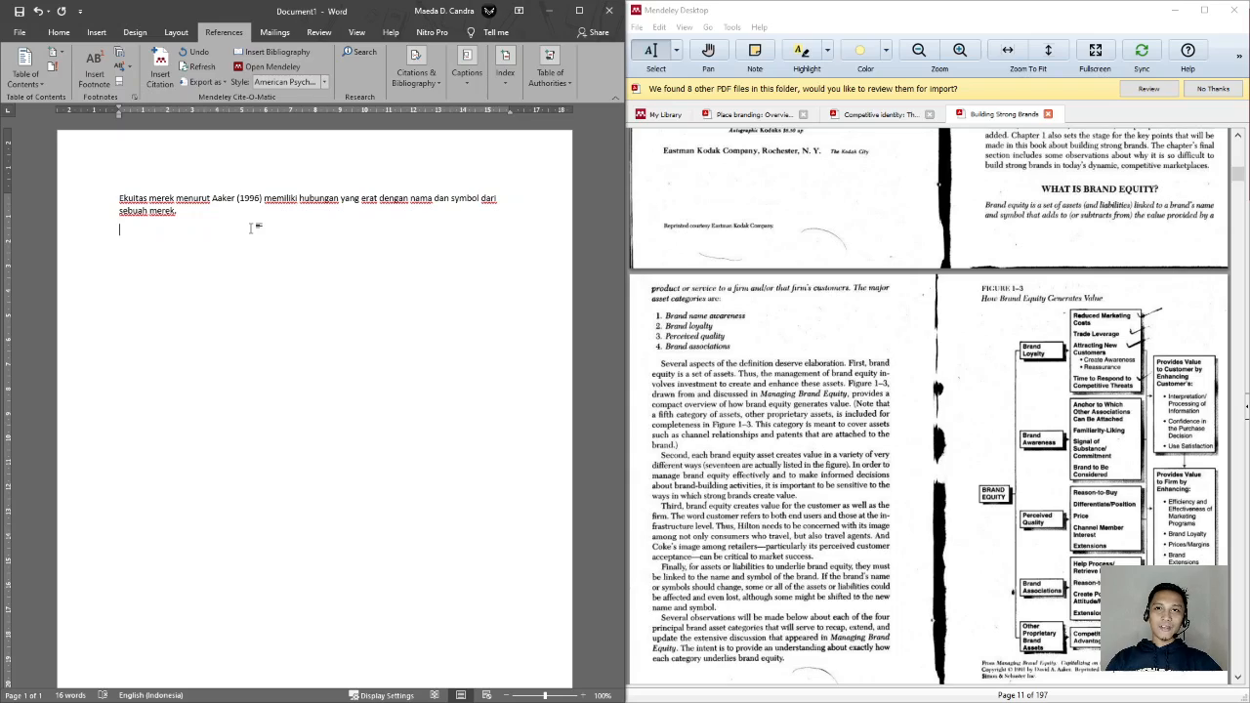
key("Return")
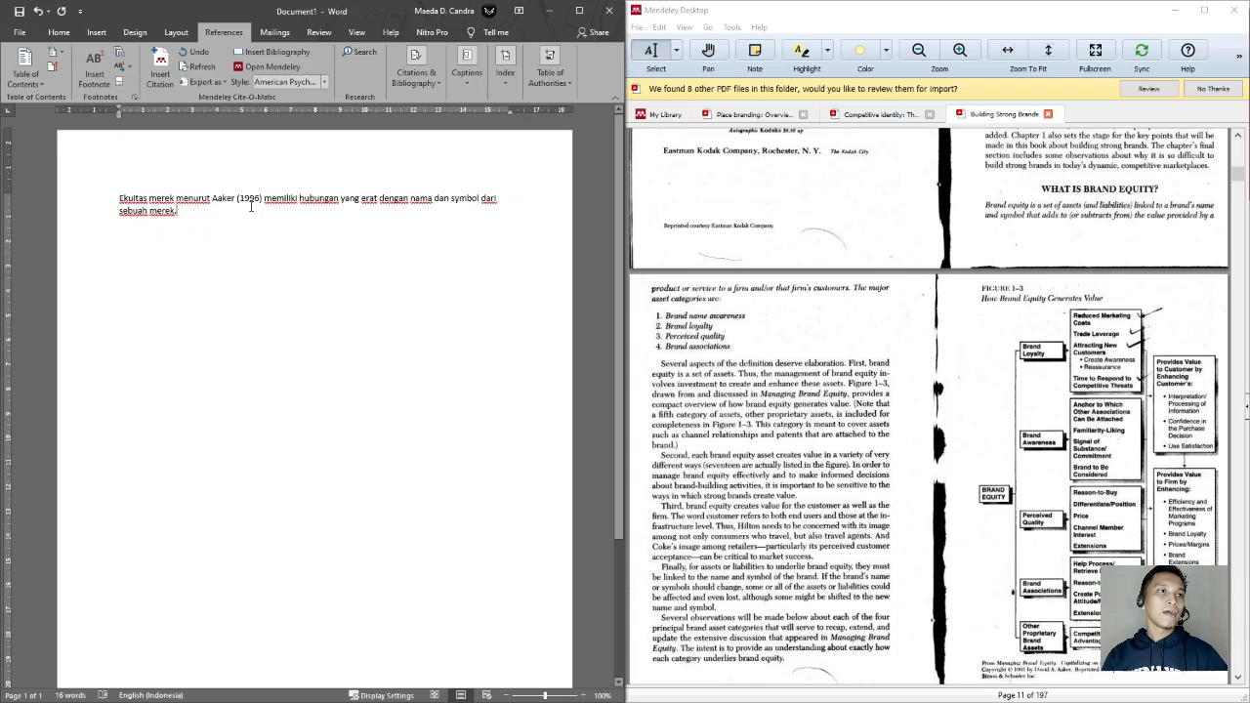
left_click(252, 200)
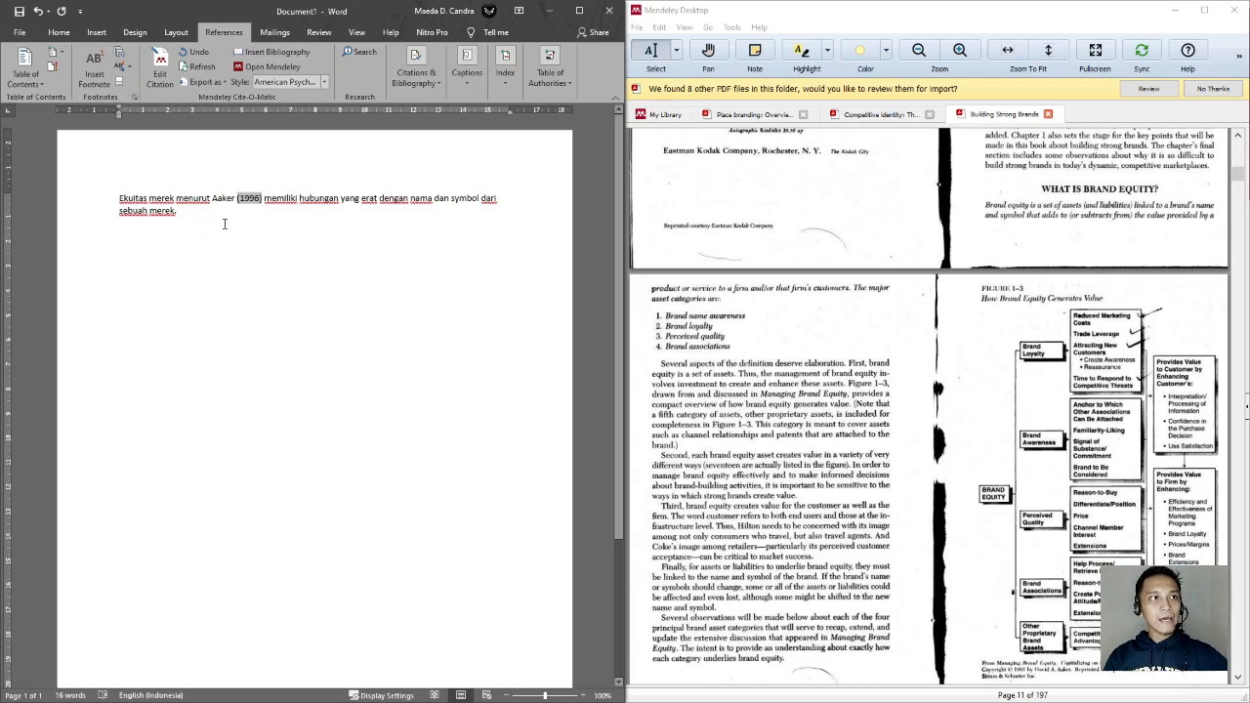
Step: Begin a second sentence after the first with "Sedangkan menurut Dinnie"
left_click(217, 210)
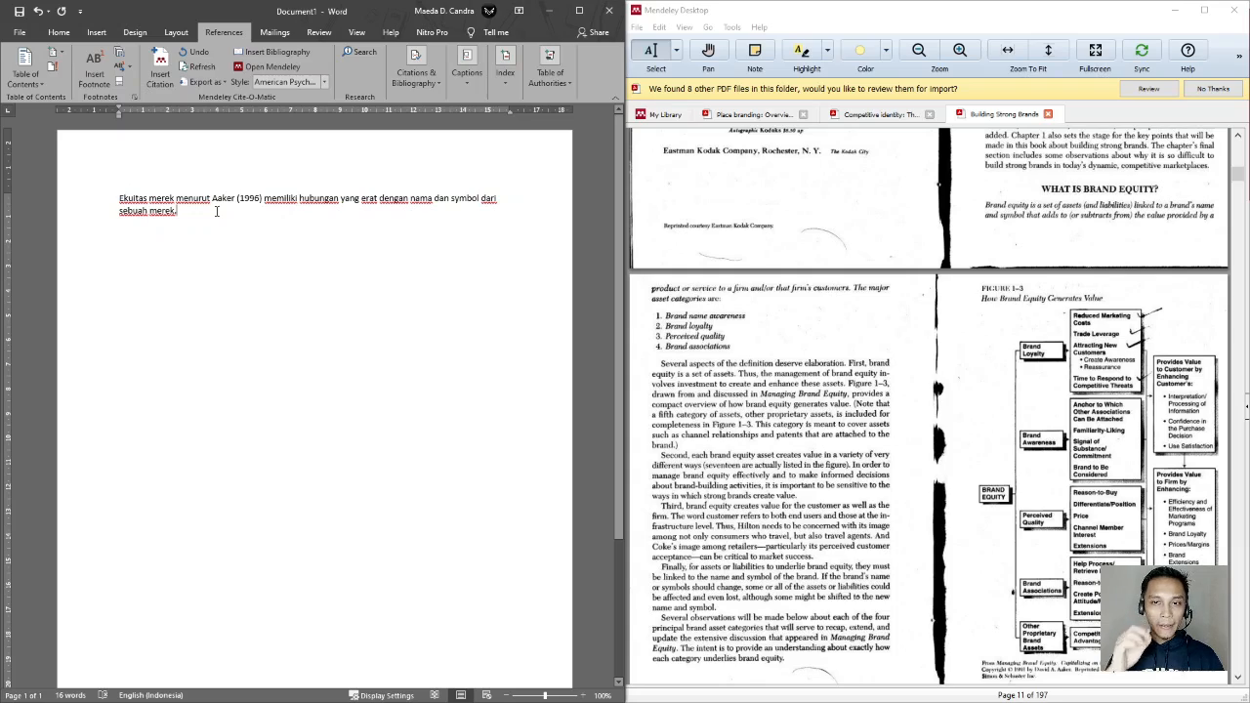
type("S")
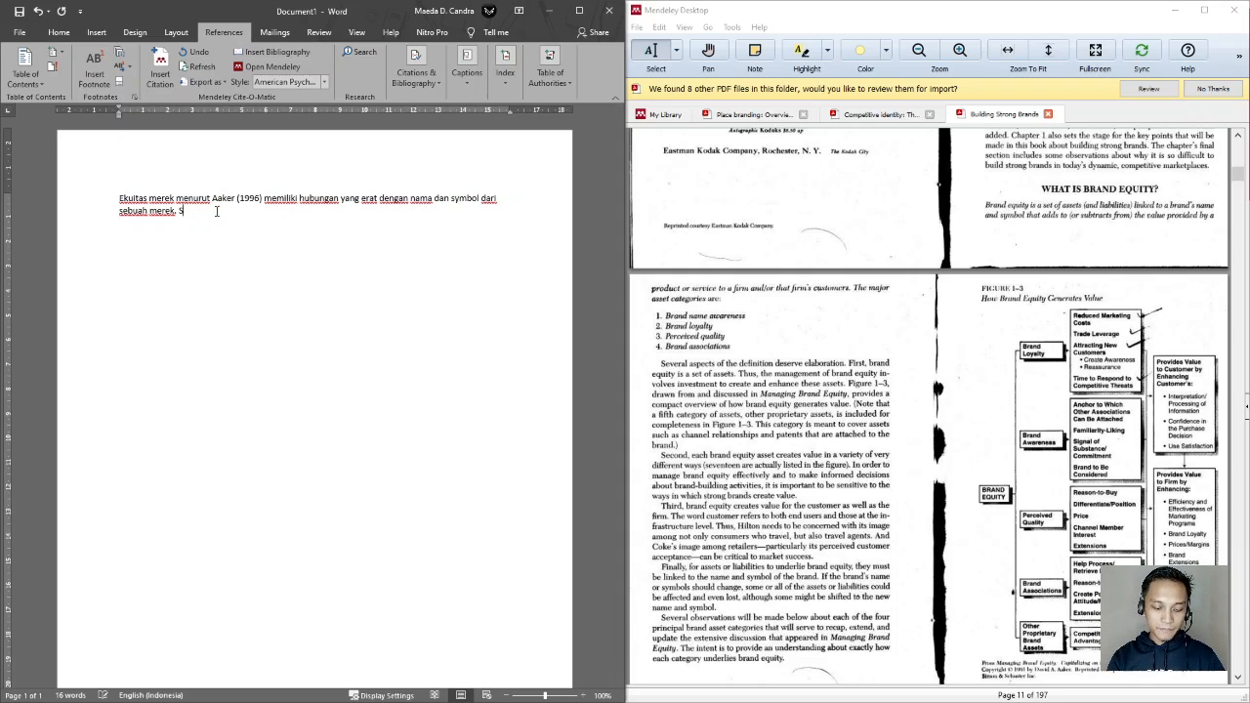
type("edangkan ")
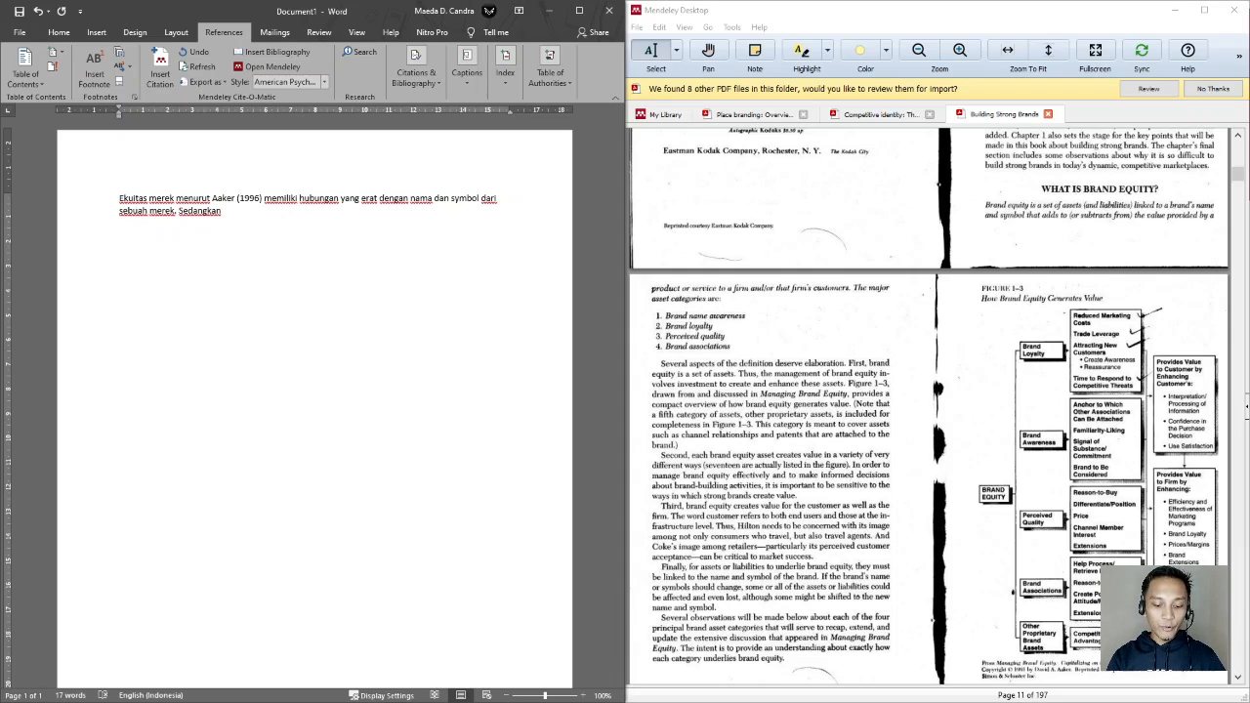
type("menur")
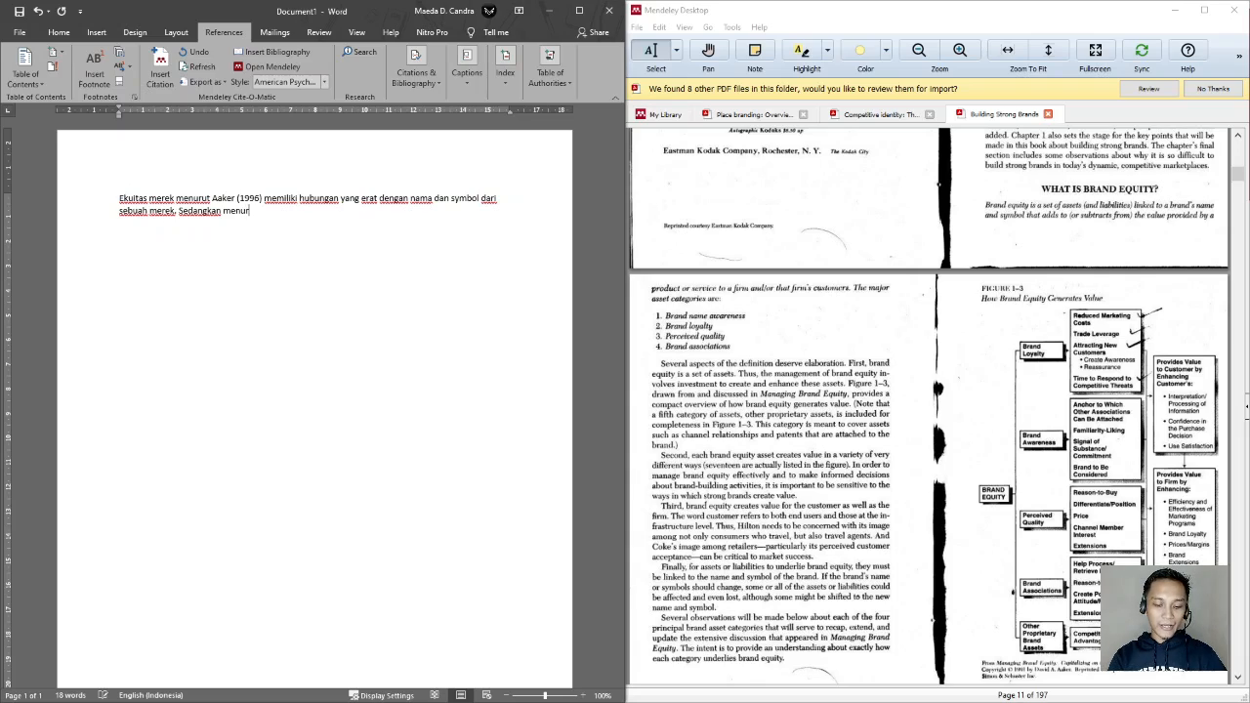
type("ut Dinnie")
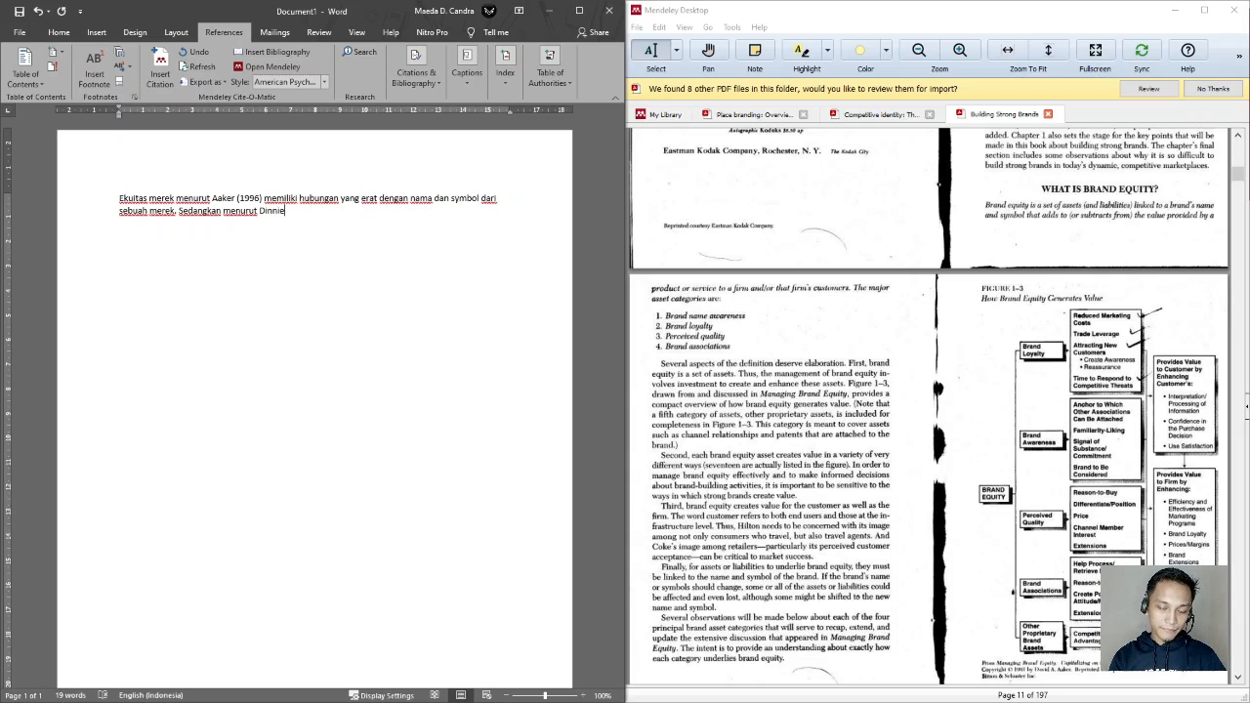
Step: Insert a Mendeley citation of Dinnie's 2011 book "City Branding: Theory and Cases" after the author's name
key("alt+m")
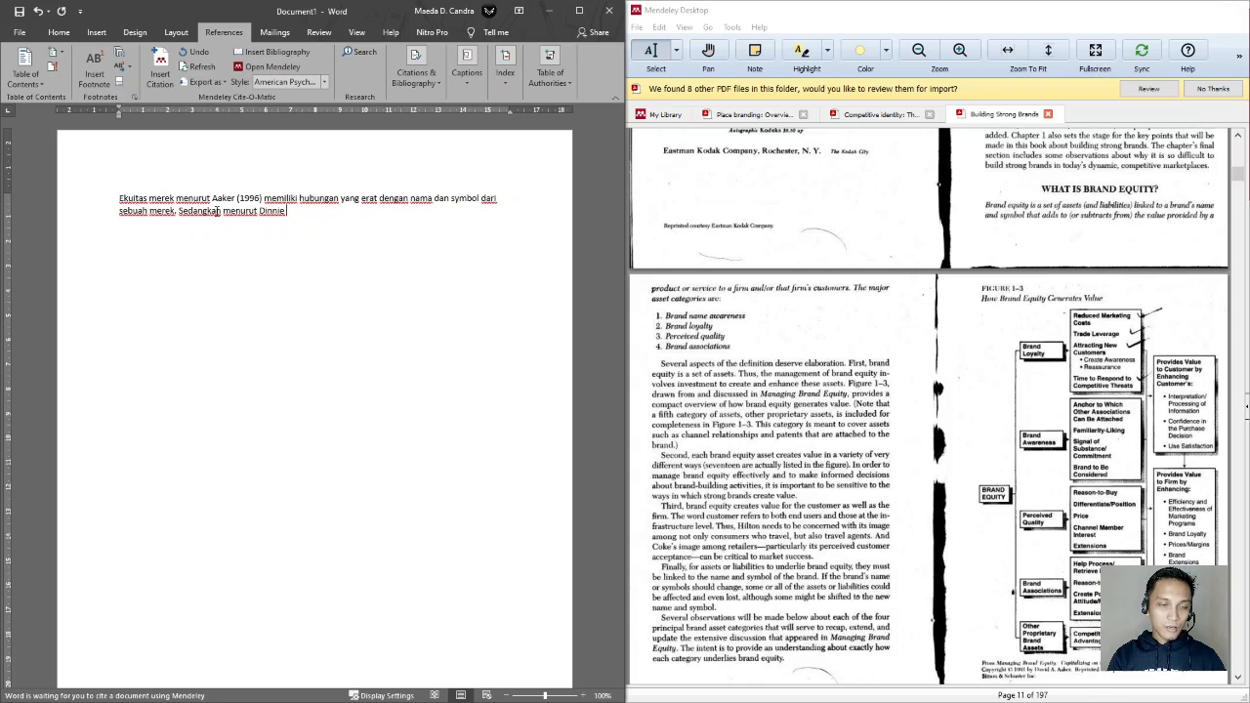
type("dinnie")
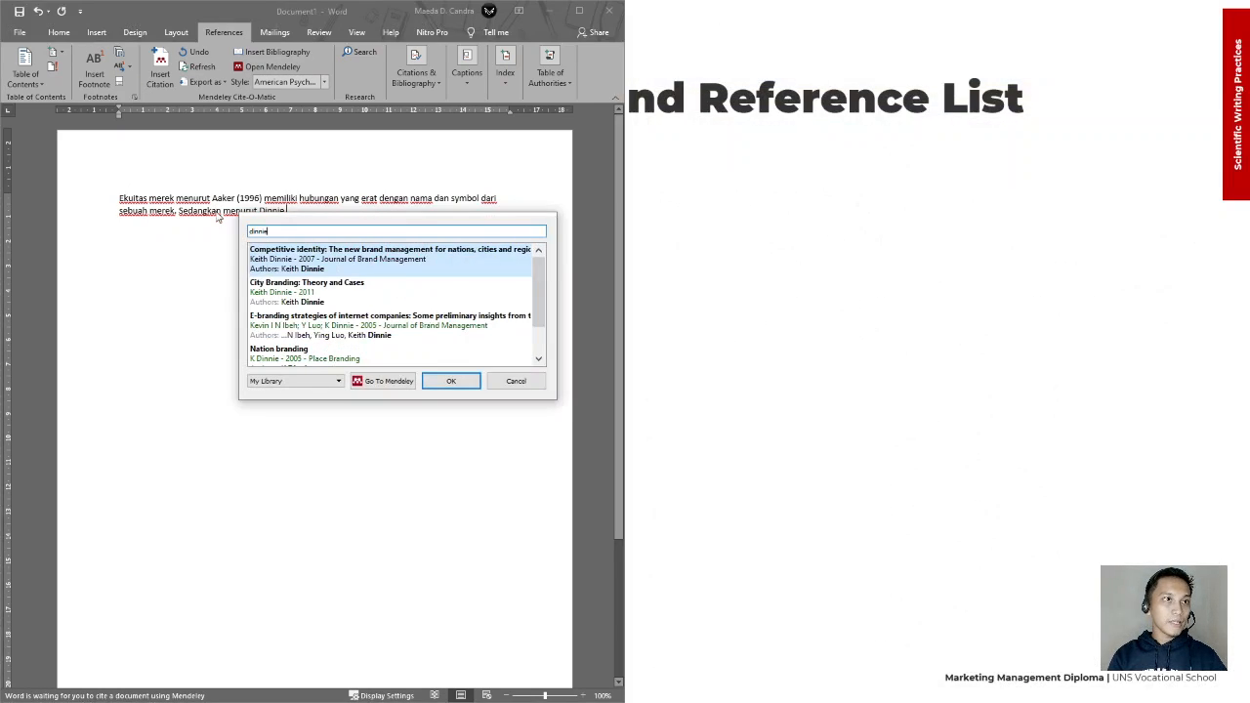
left_click(291, 285)
left_click(465, 258)
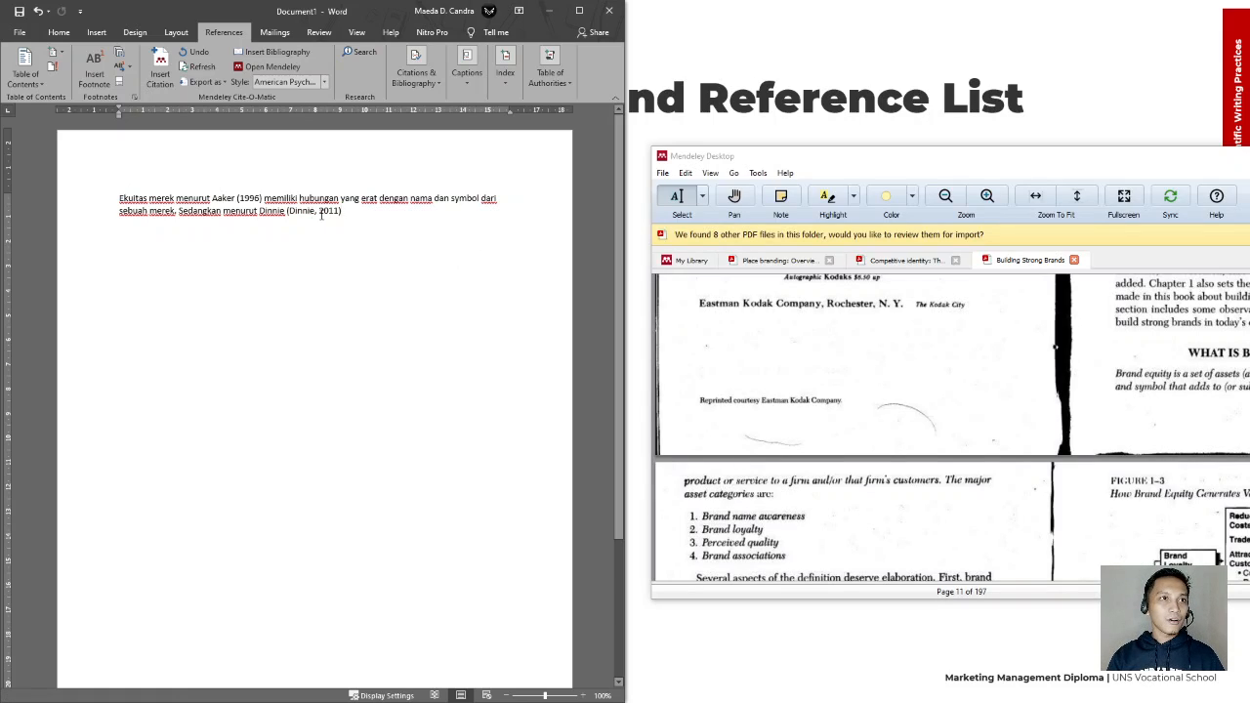
Step: Select the inserted (Dinnie, 2011) citation and bring up its field options
left_click(309, 211)
right_click(310, 211)
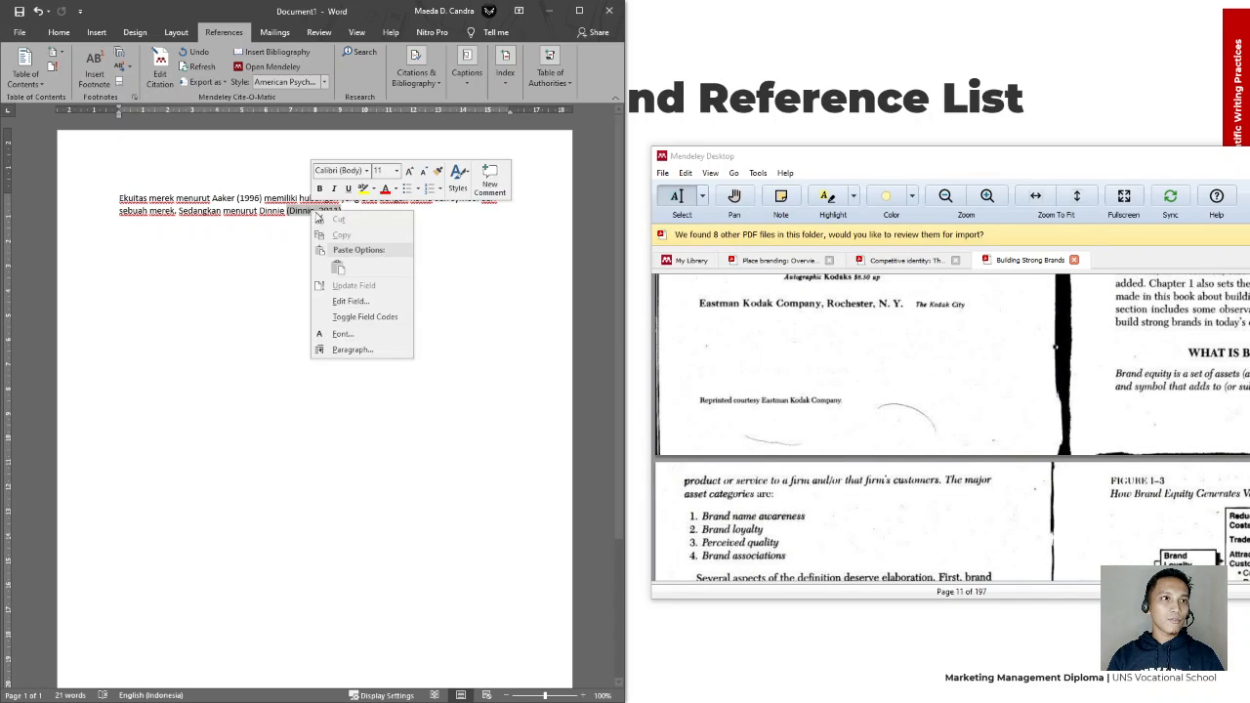